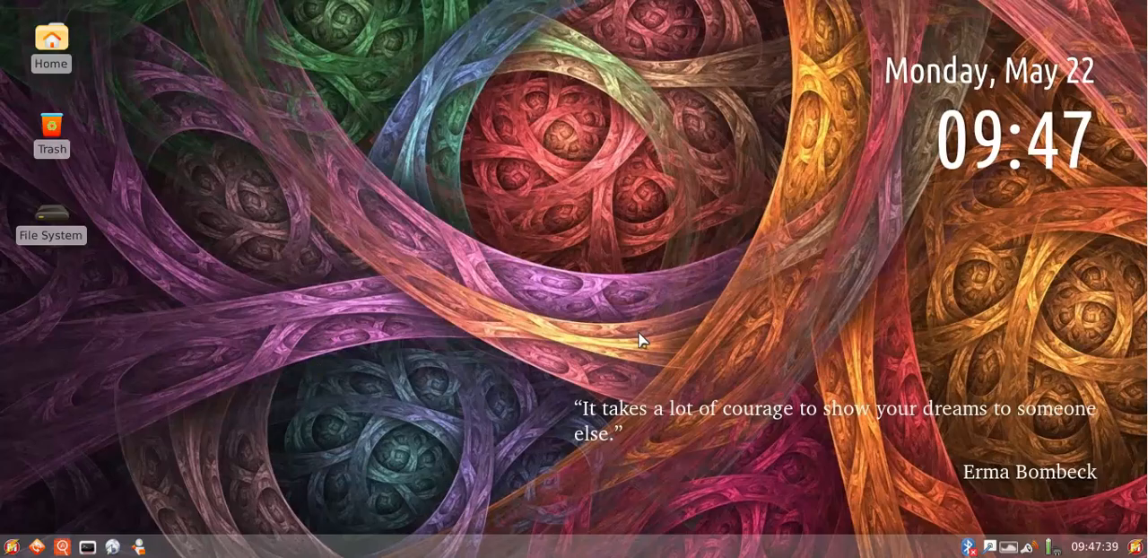
Open the home folder in the file manager and view the favourites in the main applications menu
{"action": "left_click", "coordinate": [138, 546]}
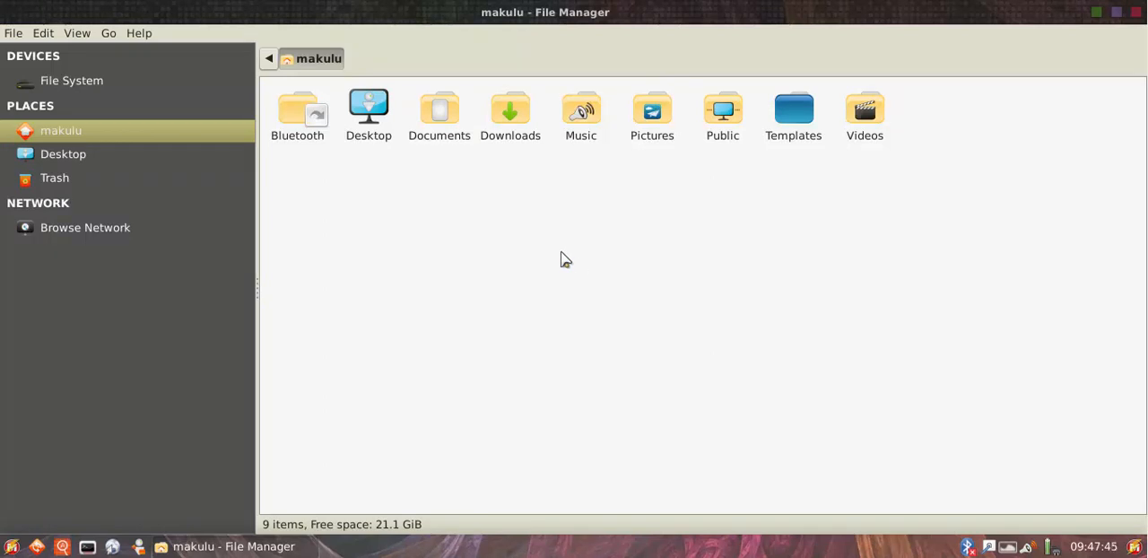
{"action": "left_click", "coordinate": [12, 546]}
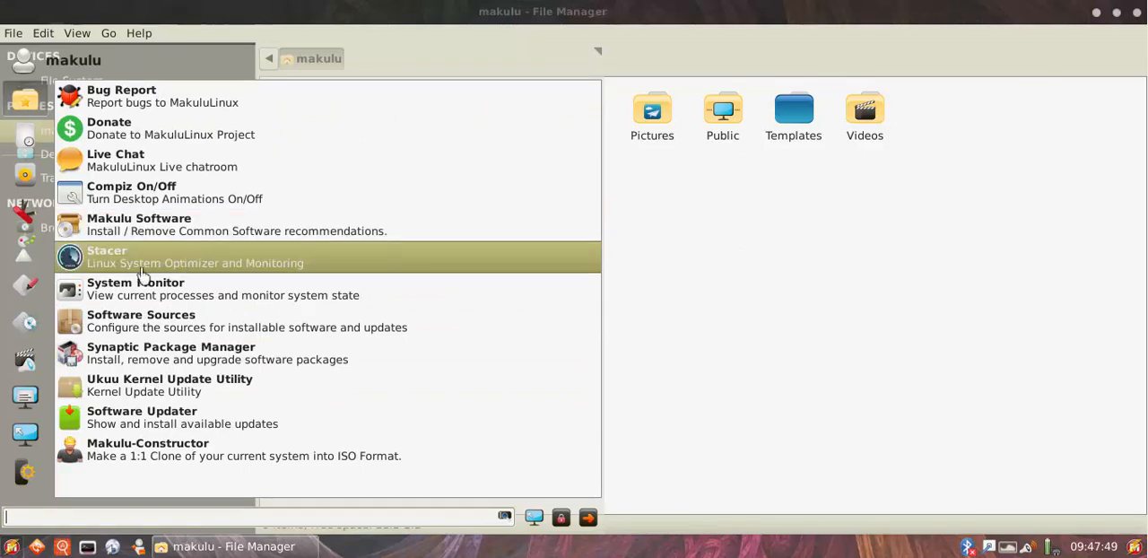
{"action": "left_click", "coordinate": [666, 400]}
Run uname -a in a new terminal and highlight the kernel version in the output
{"action": "left_click", "coordinate": [87, 547]}
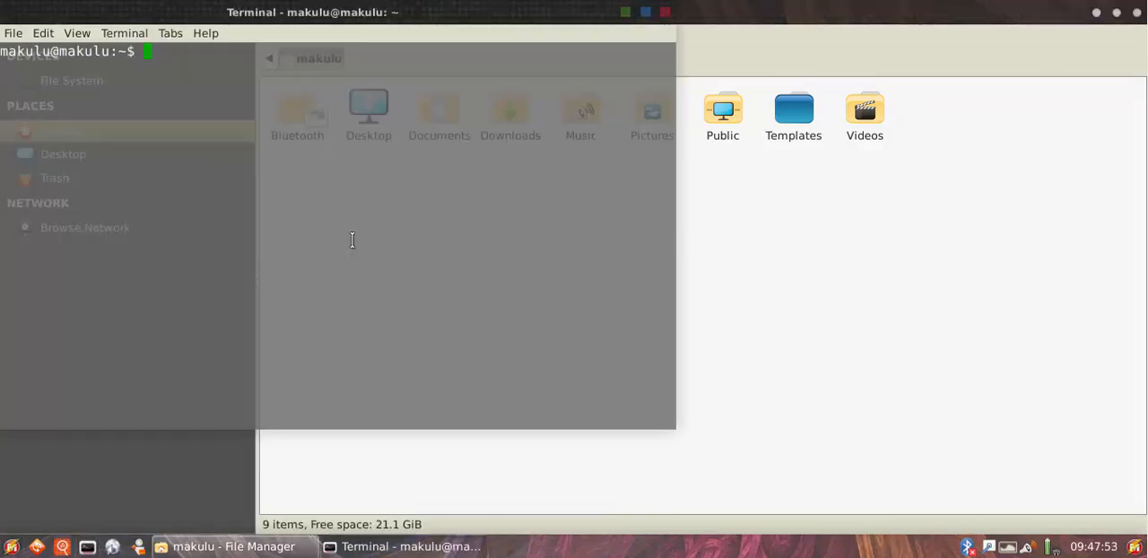
{"action": "type", "text": "uname -a"}
{"action": "key", "text": "Return"}
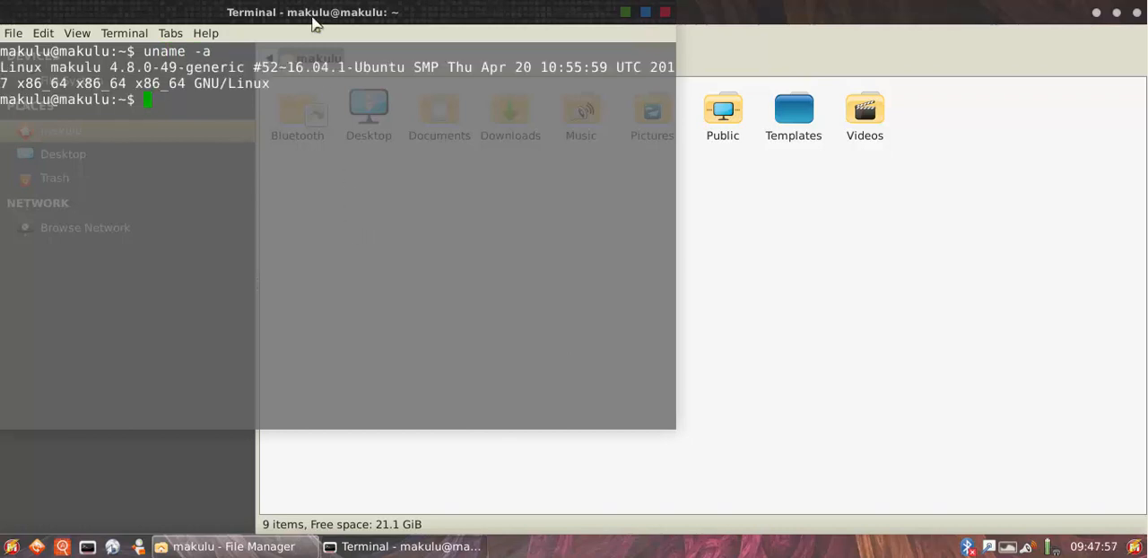
{"action": "left_click_drag", "start_coordinate": [313, 19], "coordinate": [561, 54]}
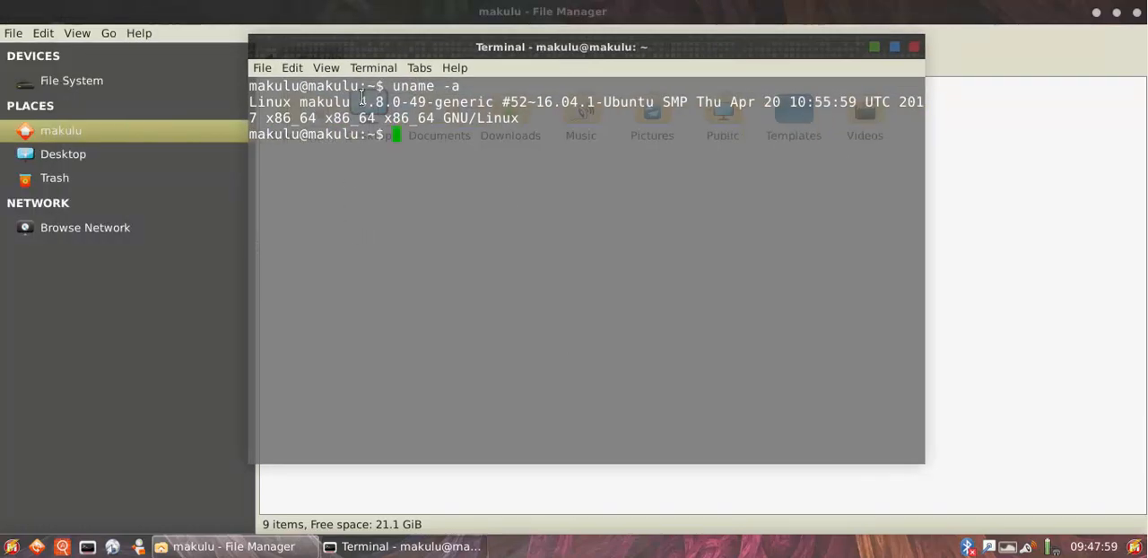
{"action": "left_click_drag", "start_coordinate": [427, 101], "coordinate": [359, 100]}
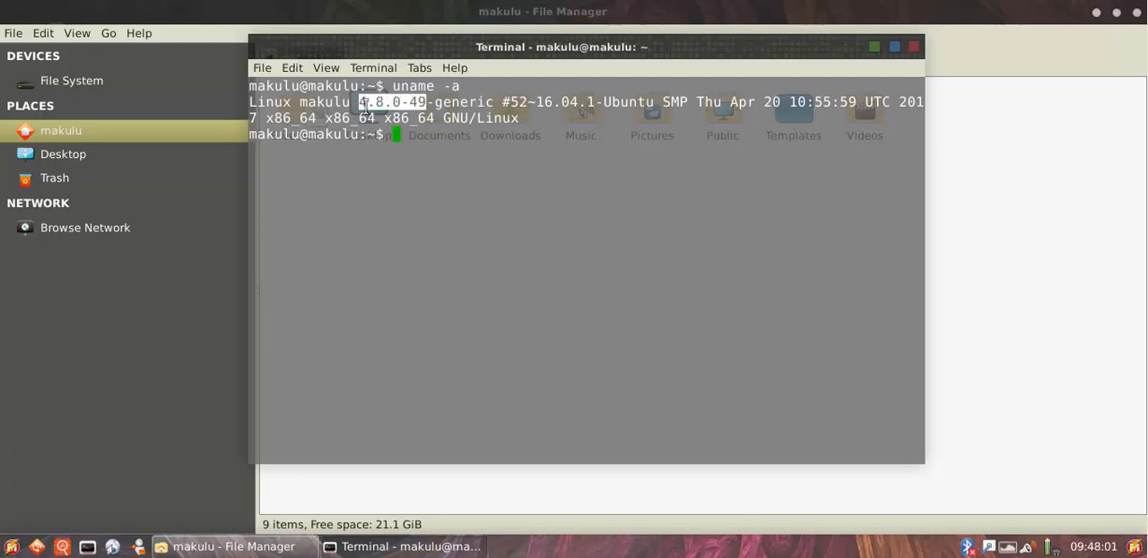
Close the terminal and the file manager to return to the empty desktop
{"action": "left_click_drag", "start_coordinate": [796, 49], "coordinate": [803, 79]}
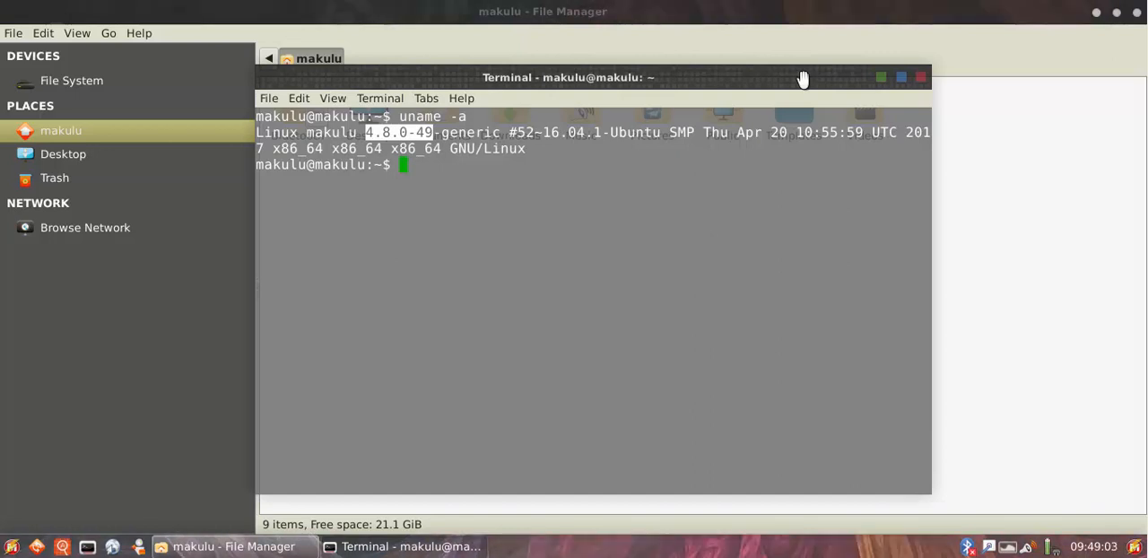
{"action": "left_click", "coordinate": [920, 77]}
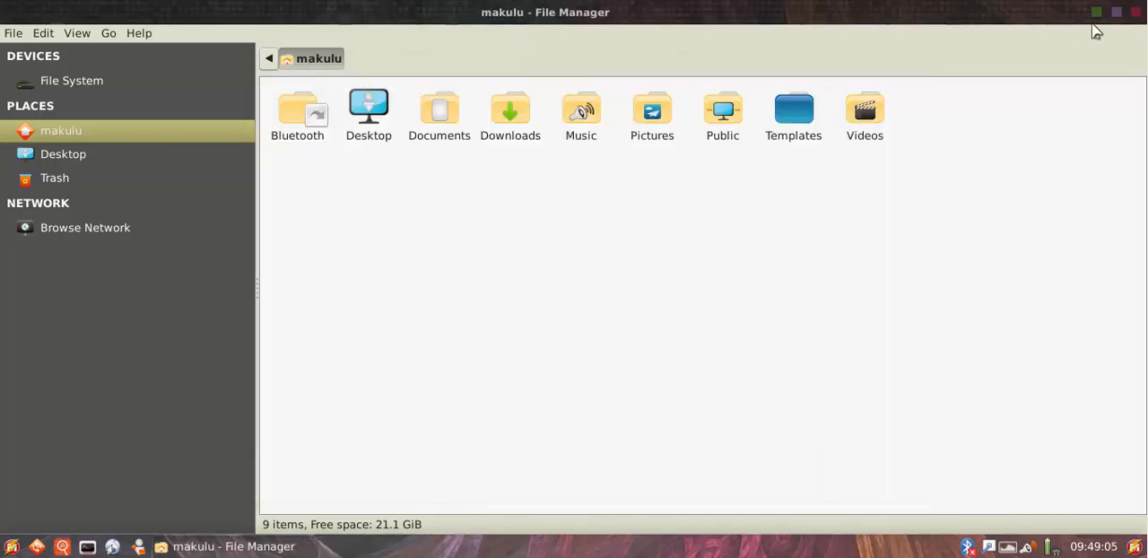
{"action": "left_click", "coordinate": [1137, 13]}
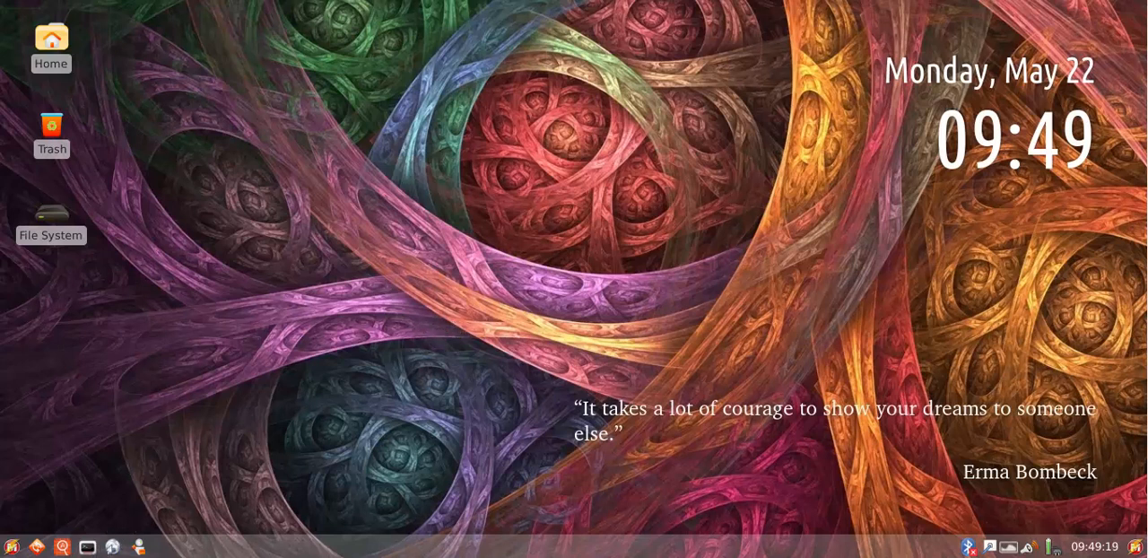
Open a new terminal, maximize and restore its window, and move it around the desktop
{"action": "left_click", "coordinate": [87, 546]}
{"action": "left_click_drag", "start_coordinate": [376, 13], "coordinate": [557, 48]}
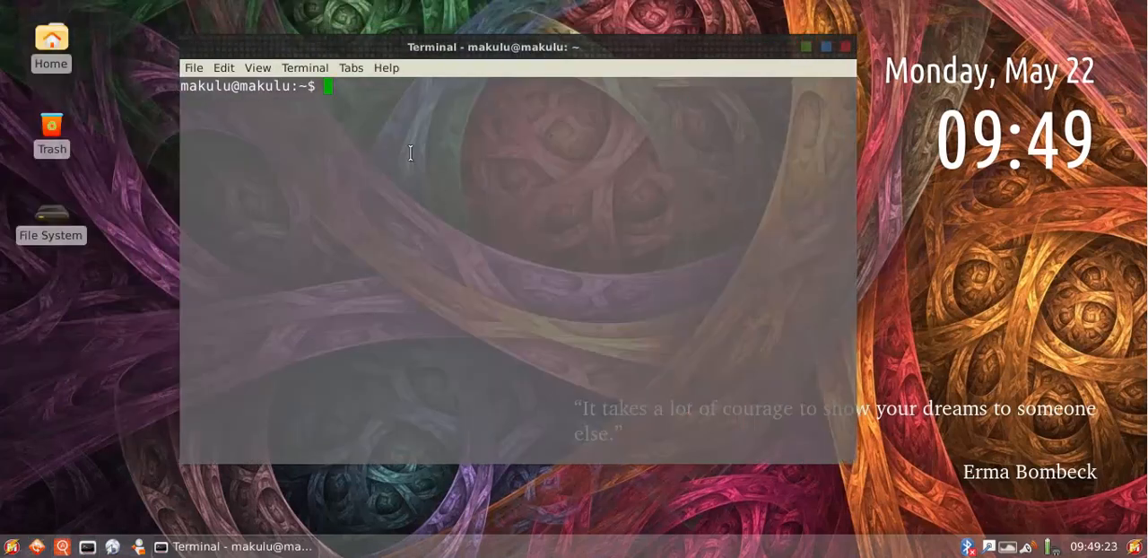
{"action": "left_click", "coordinate": [826, 45]}
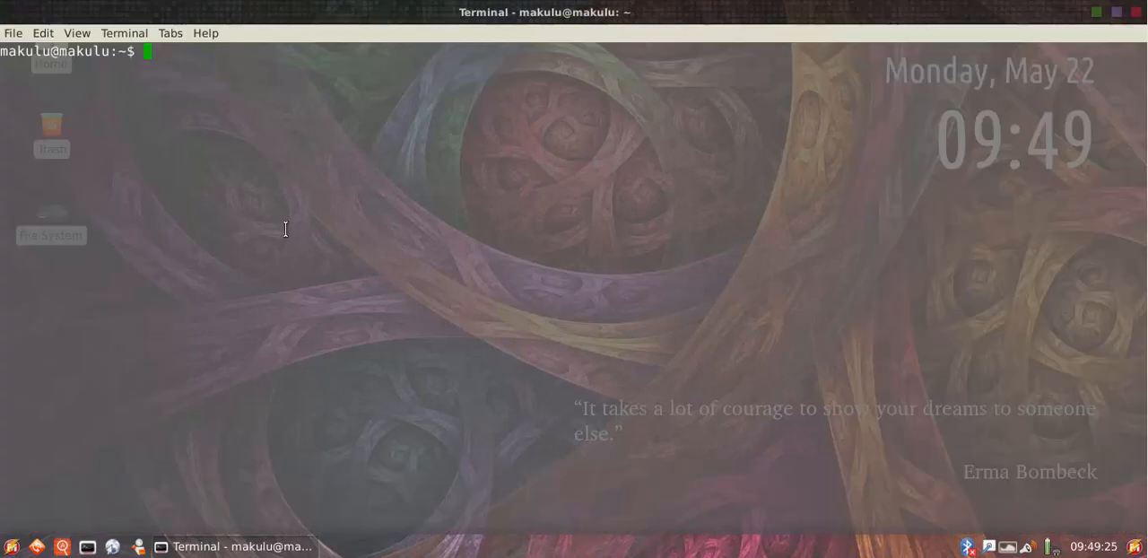
{"action": "left_click", "coordinate": [1116, 13]}
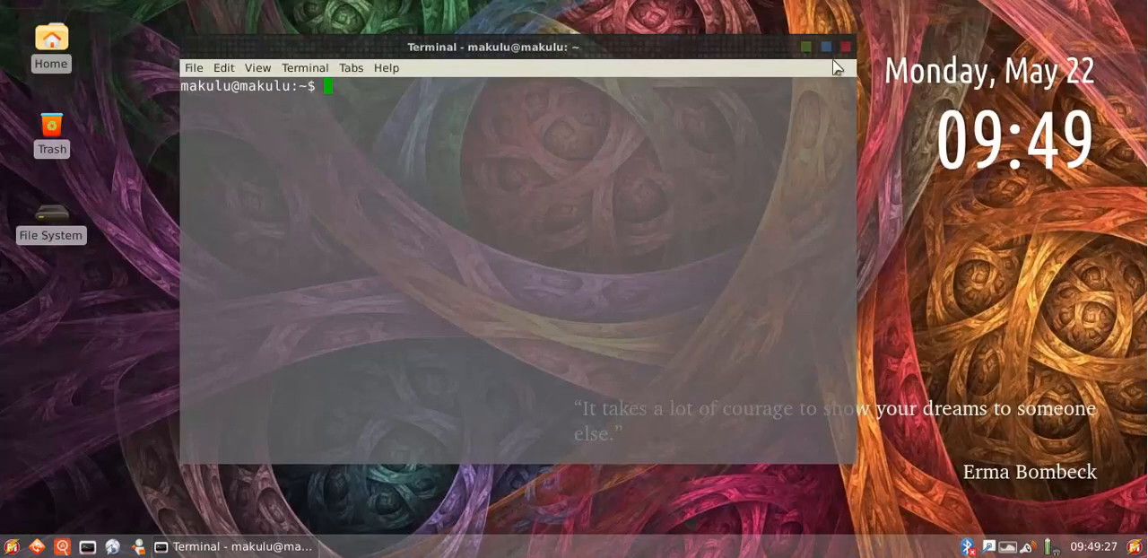
{"action": "left_click_drag", "start_coordinate": [748, 57], "coordinate": [848, 48]}
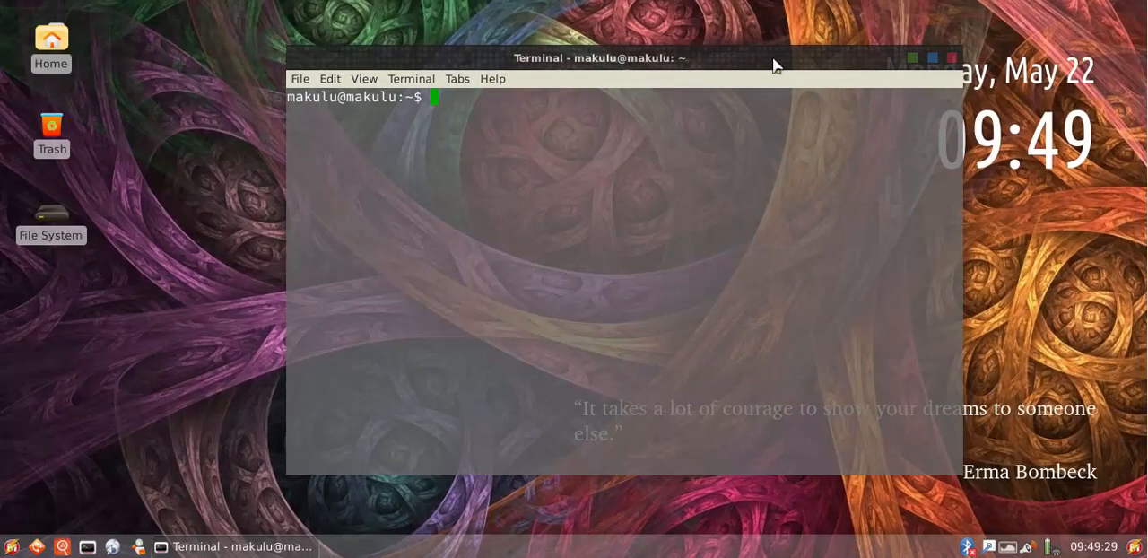
{"action": "left_click_drag", "start_coordinate": [753, 60], "coordinate": [703, 69]}
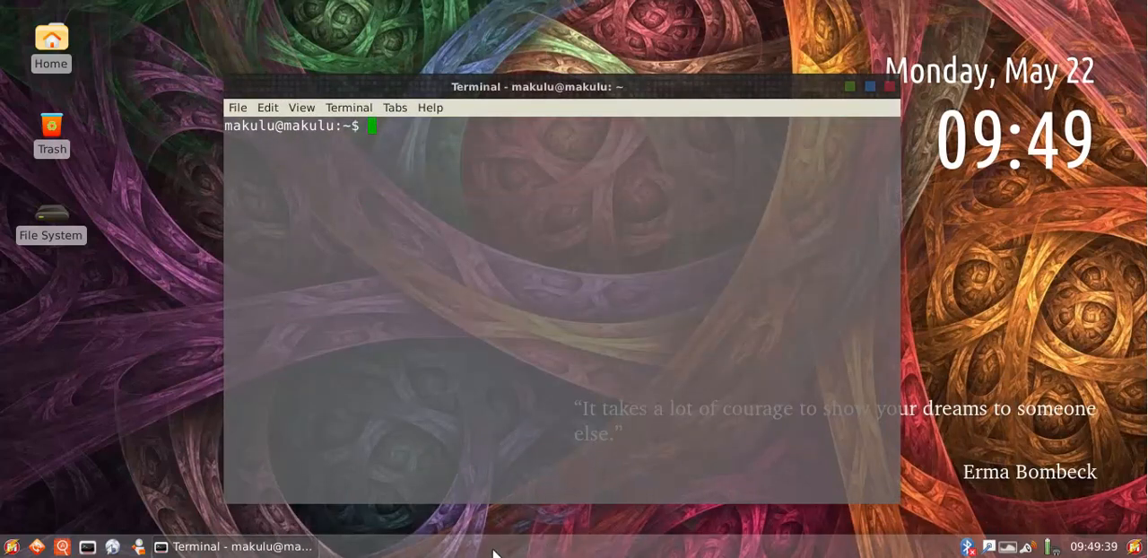
View the system applications category in the main applications menu and close the terminal
{"action": "left_click", "coordinate": [11, 547]}
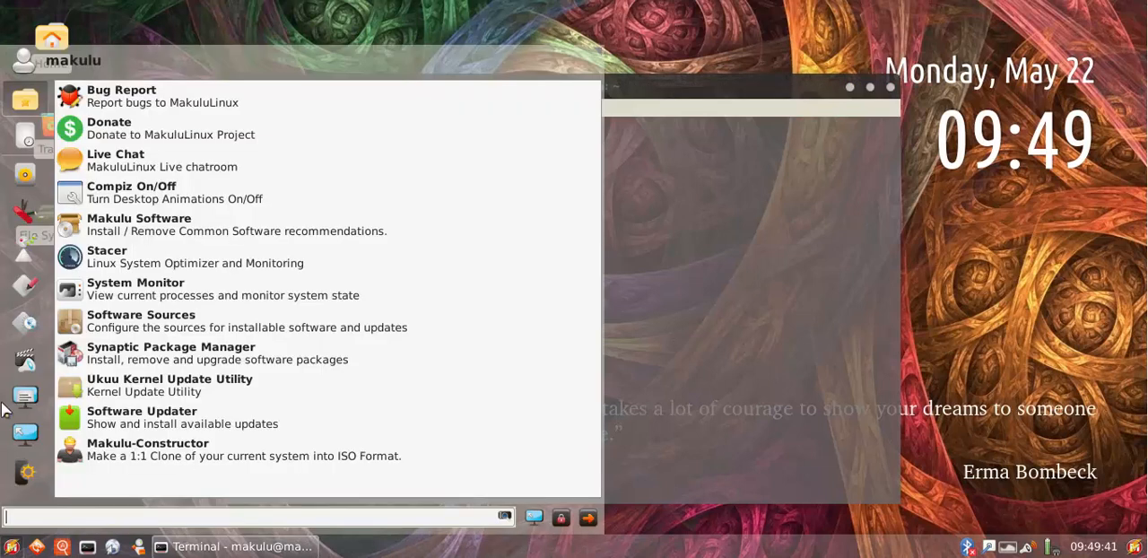
{"action": "left_click", "coordinate": [25, 472]}
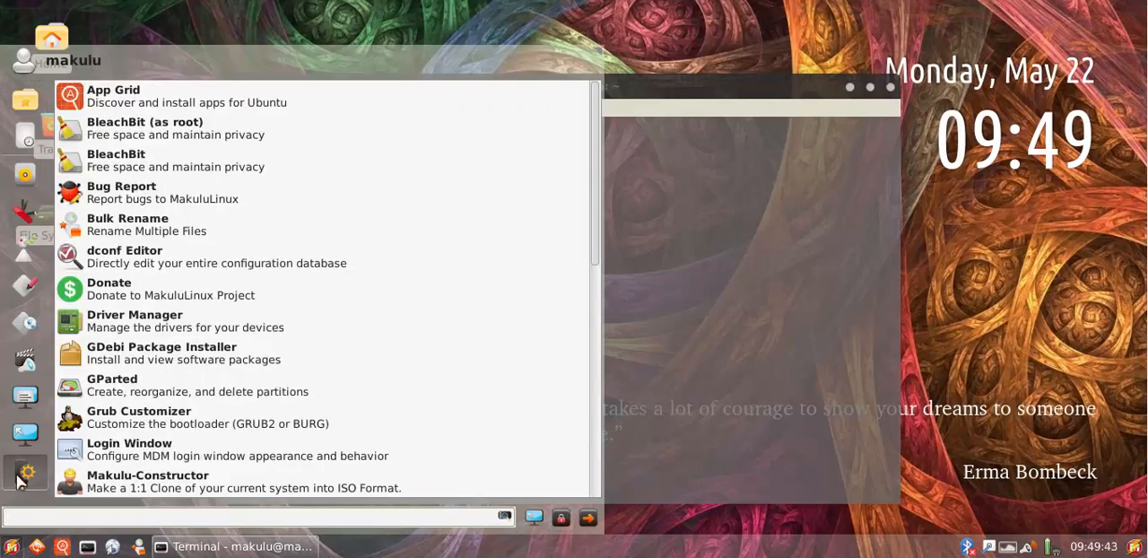
{"action": "left_click", "coordinate": [685, 104]}
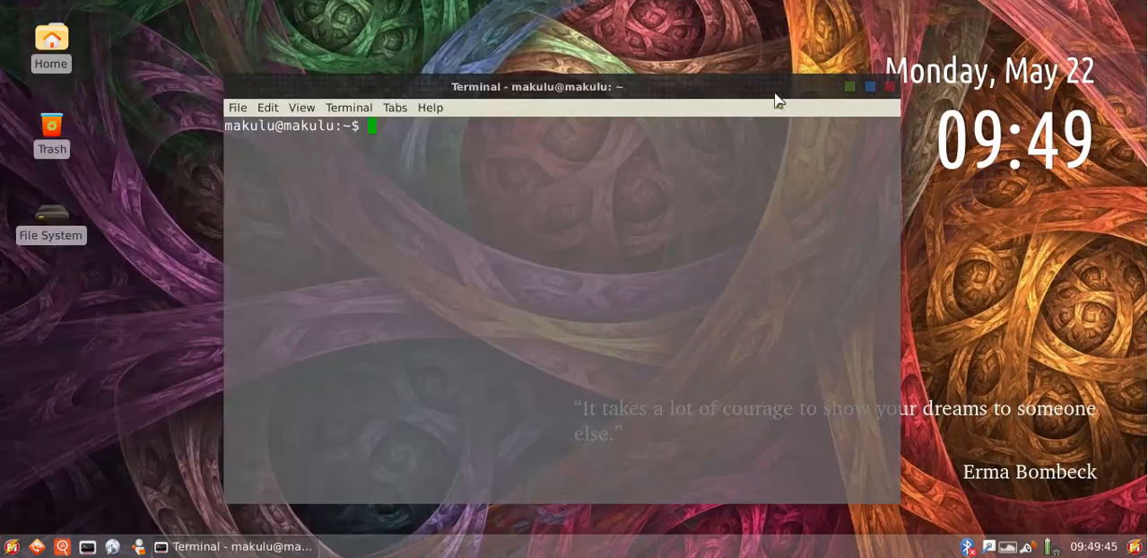
{"action": "left_click", "coordinate": [887, 88]}
Open the home folder in the file manager, minimize and restore its window repeatedly, and close it
{"action": "left_click", "coordinate": [137, 546]}
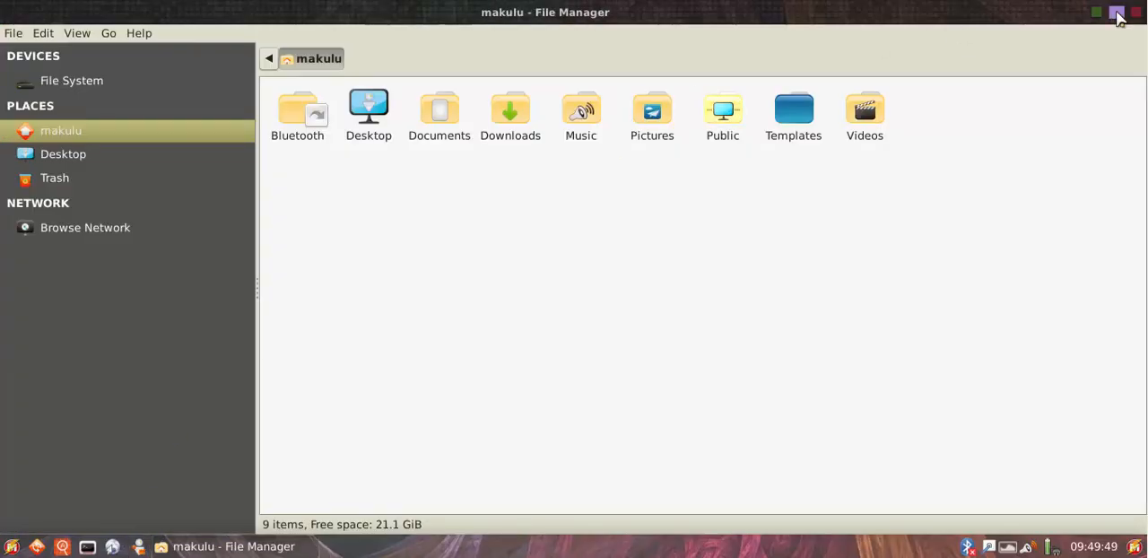
{"action": "left_click", "coordinate": [1136, 21]}
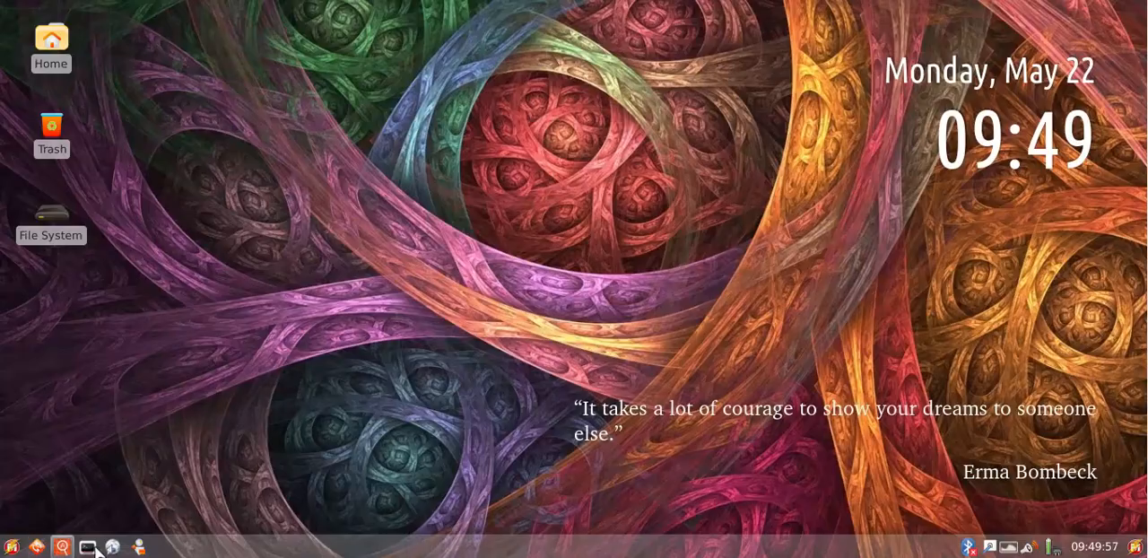
{"action": "left_click", "coordinate": [140, 547]}
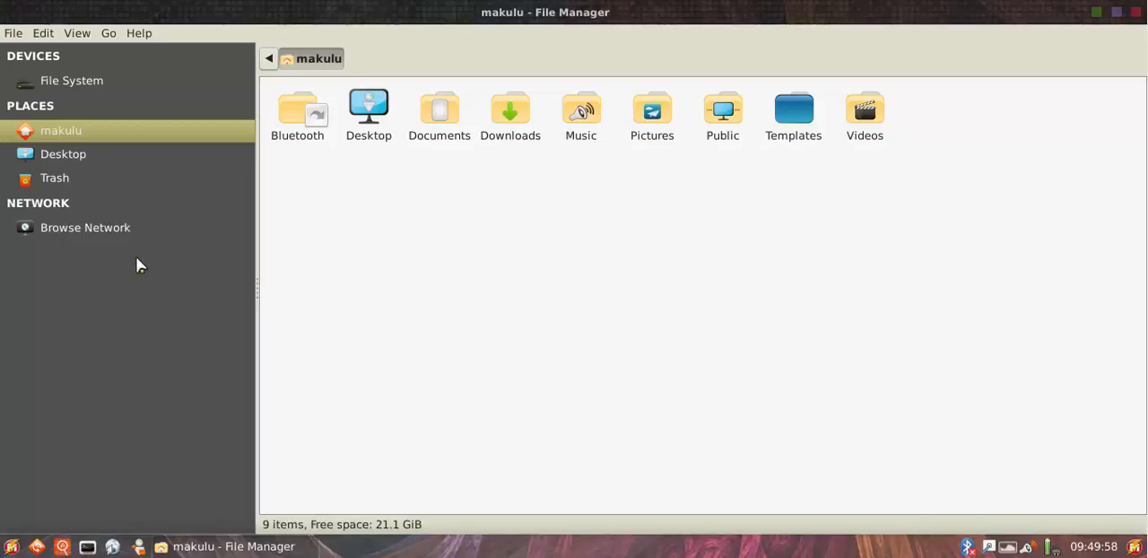
{"action": "left_click", "coordinate": [280, 549]}
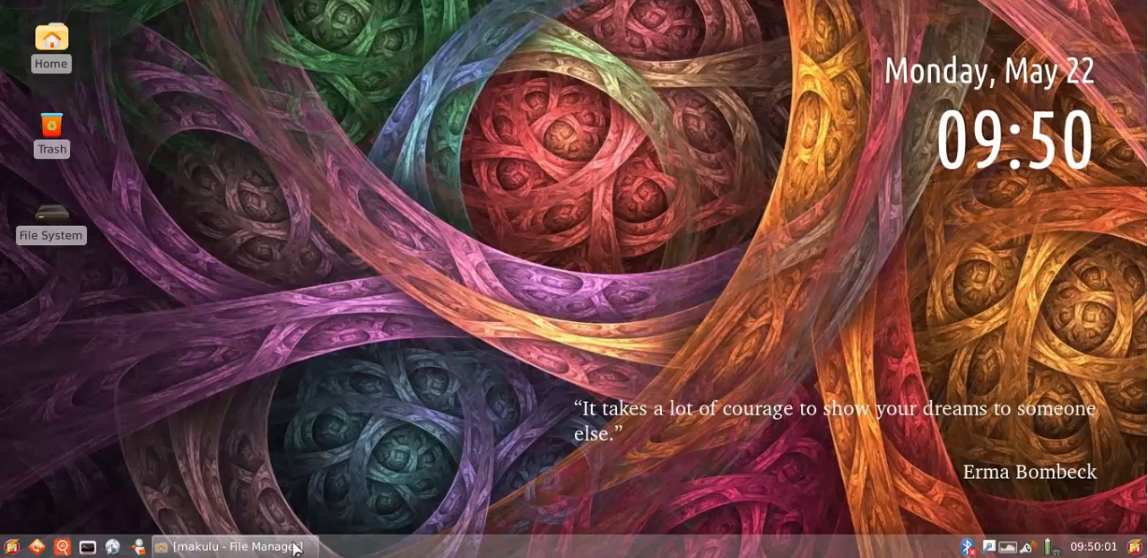
{"action": "left_click", "coordinate": [283, 544]}
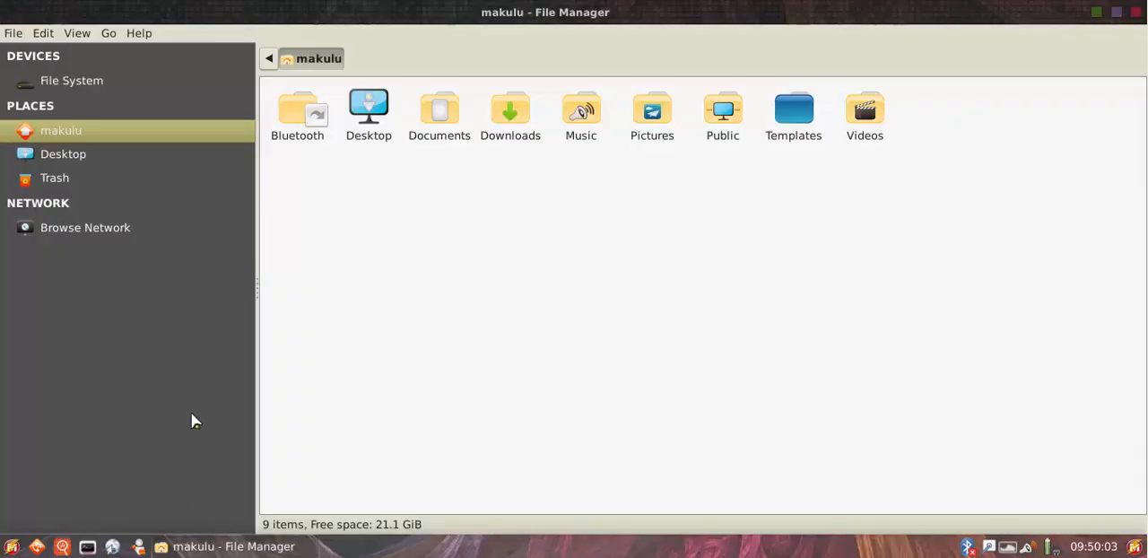
{"action": "left_click", "coordinate": [287, 545]}
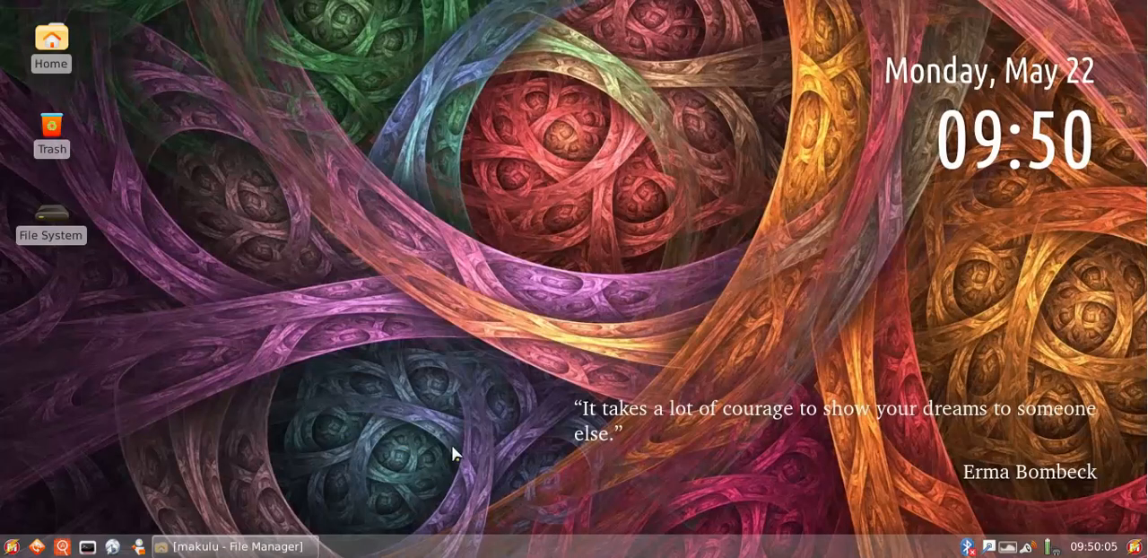
{"action": "left_click", "coordinate": [280, 546]}
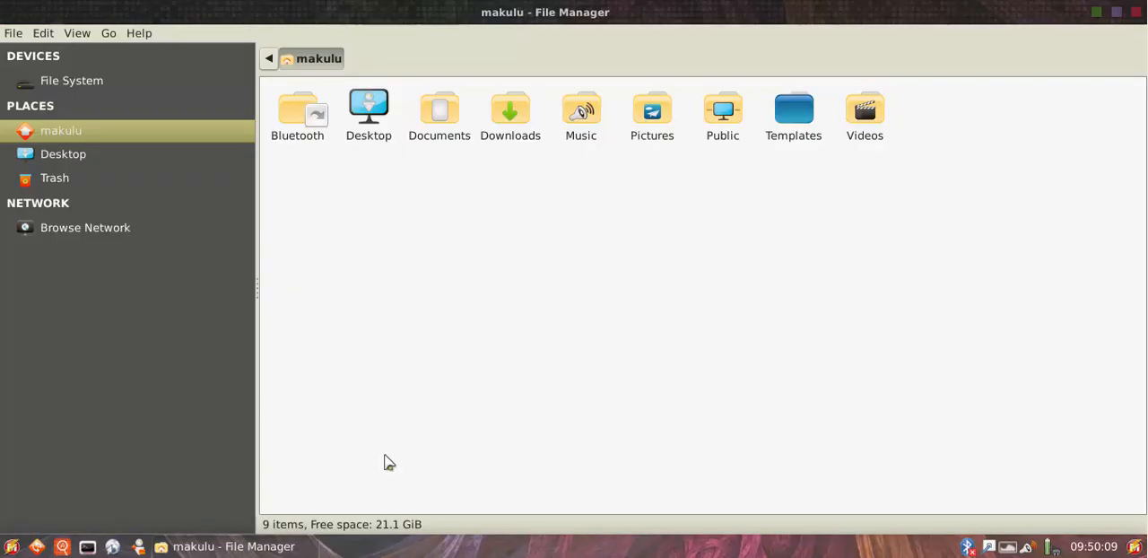
{"action": "left_click", "coordinate": [283, 542]}
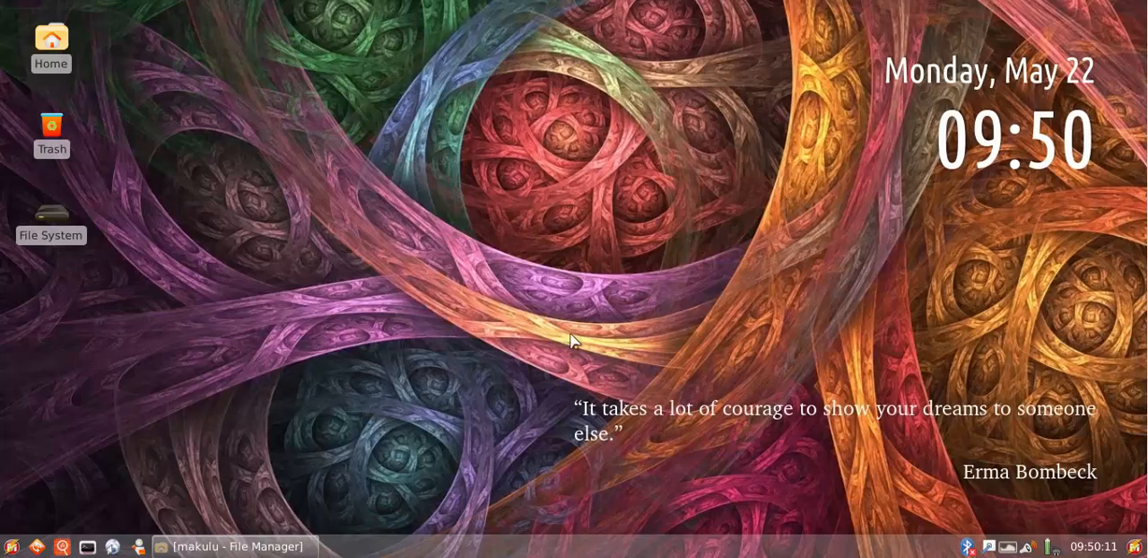
{"action": "left_click", "coordinate": [283, 542]}
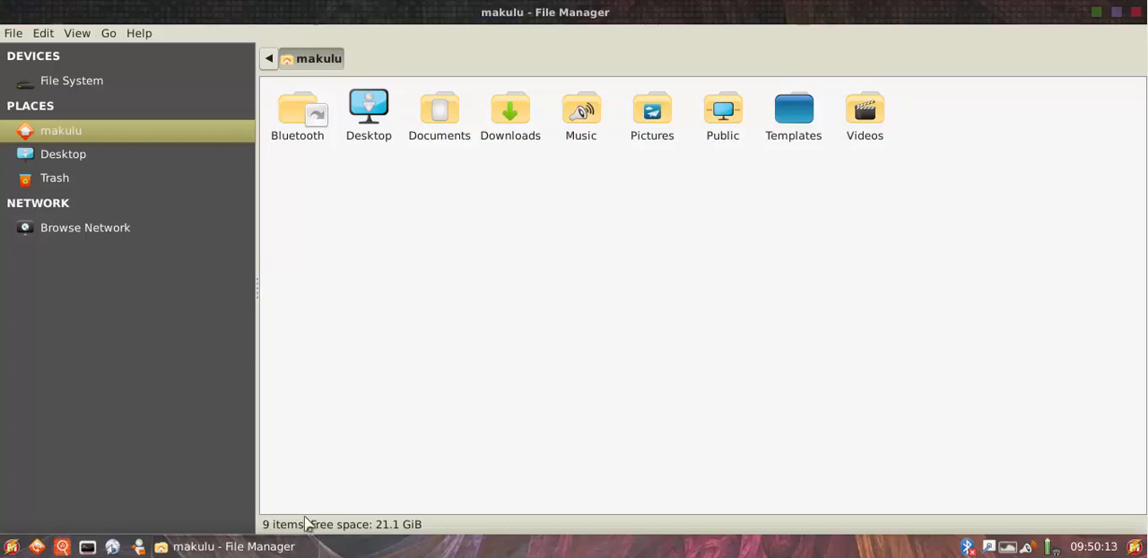
{"action": "left_click", "coordinate": [285, 547]}
{"action": "left_click", "coordinate": [236, 545]}
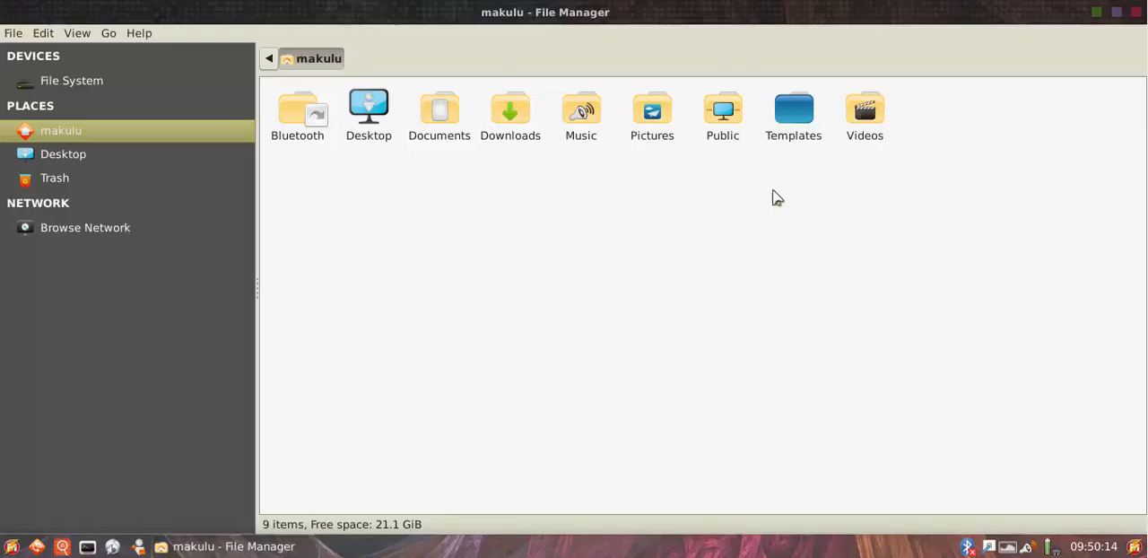
{"action": "left_click", "coordinate": [1137, 13]}
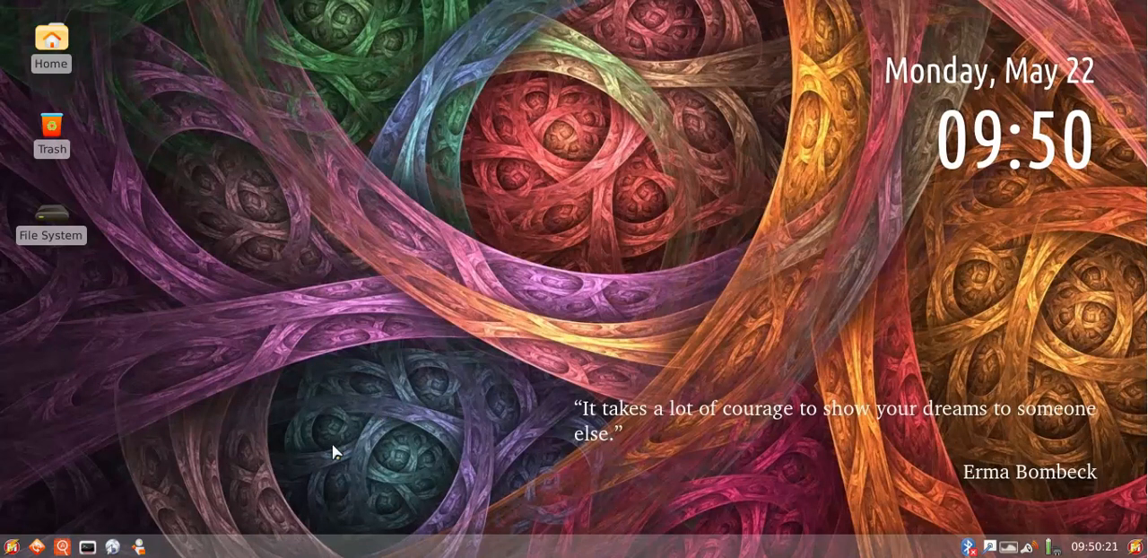
Open a terminal, move its window toward the middle of the desktop, and close it
{"action": "left_click", "coordinate": [88, 546]}
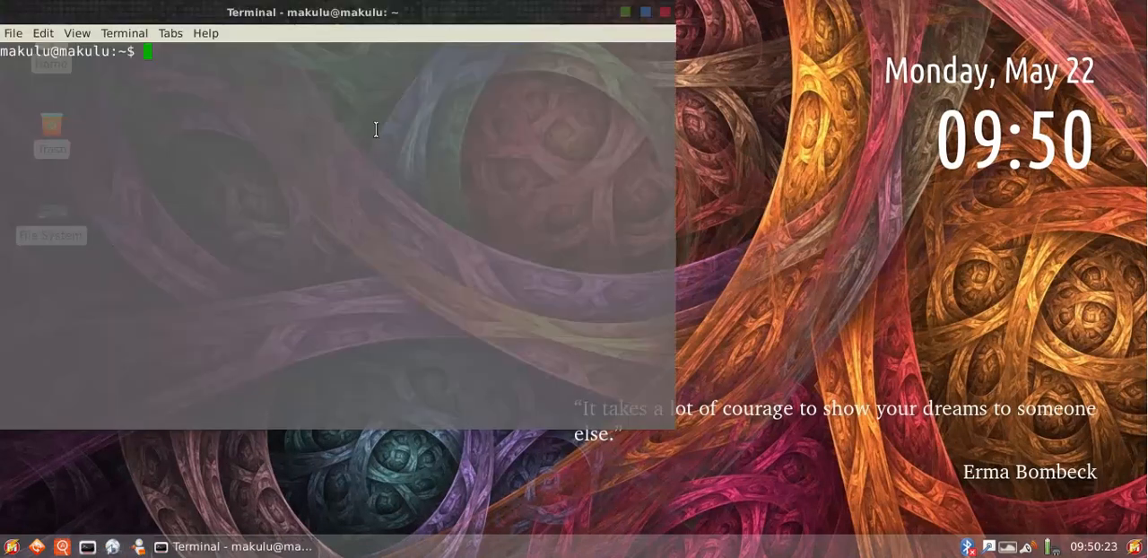
{"action": "left_click_drag", "start_coordinate": [356, 28], "coordinate": [591, 73]}
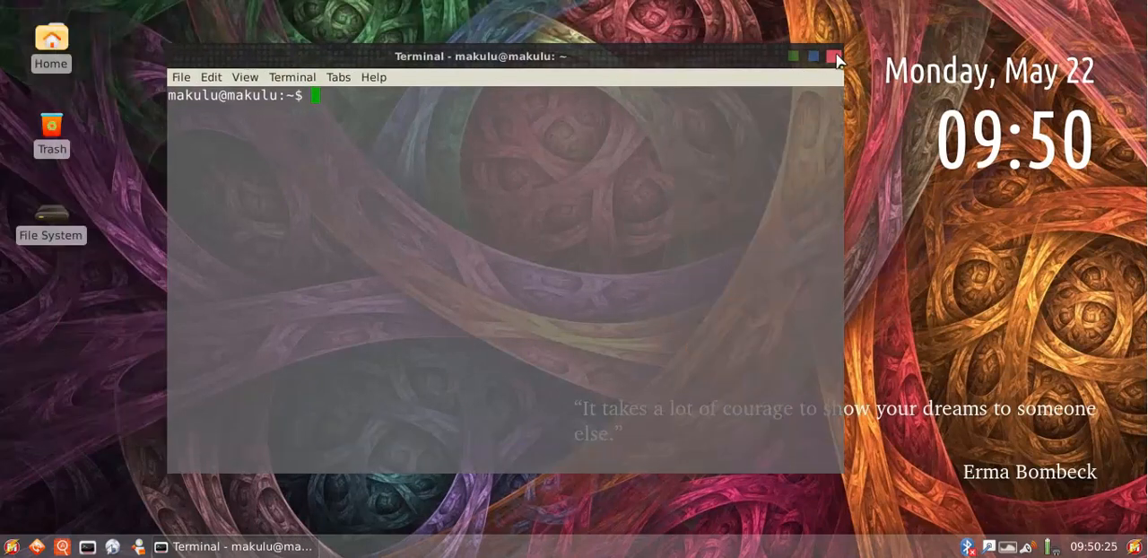
{"action": "left_click_drag", "start_coordinate": [735, 68], "coordinate": [779, 73]}
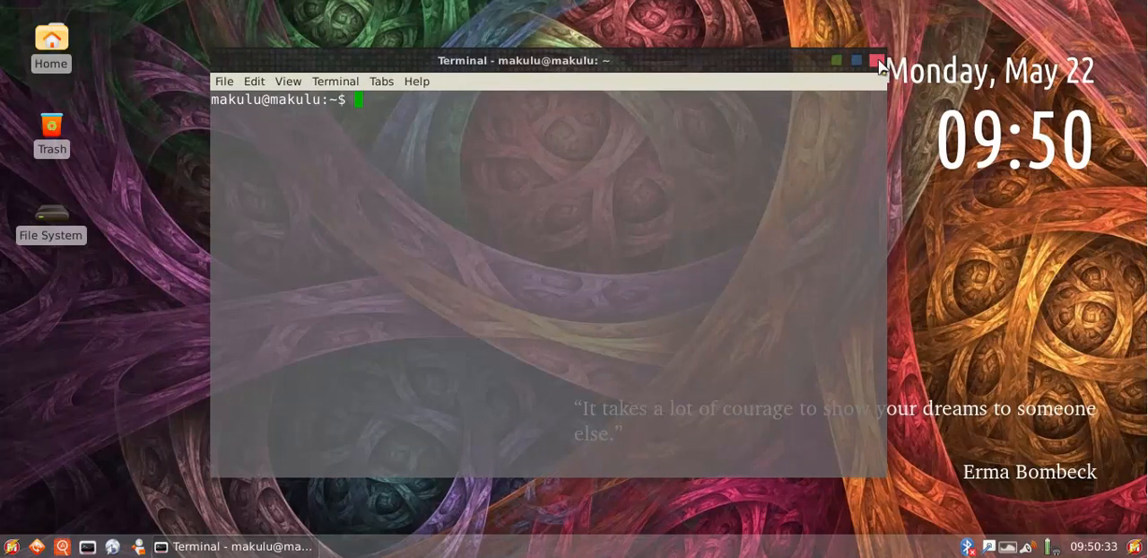
{"action": "left_click", "coordinate": [876, 61]}
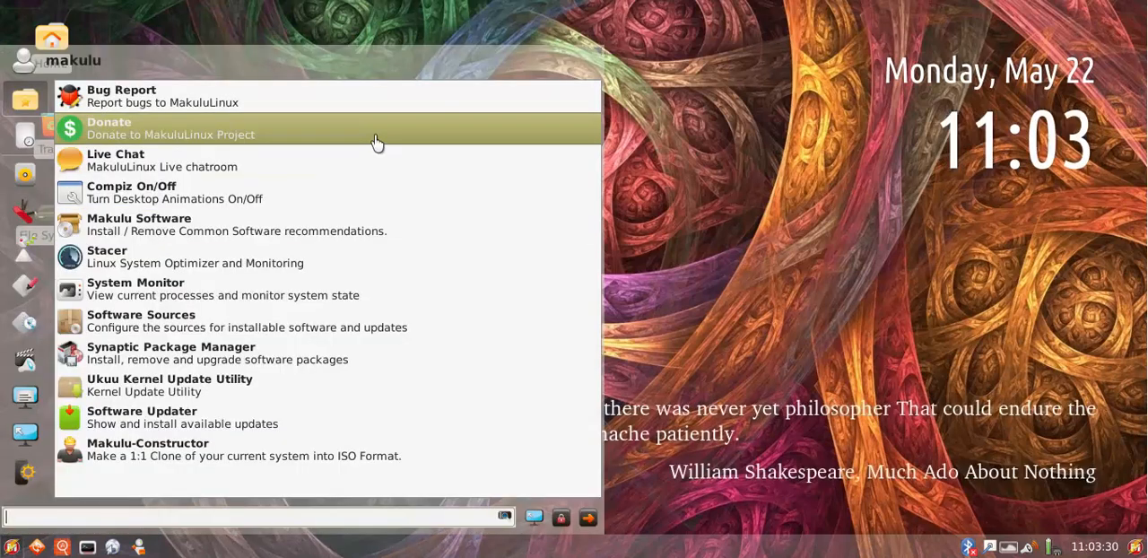
Apply the Makulu-Solarized style in the desktop's Appearance settings
{"action": "left_click", "coordinate": [534, 518]}
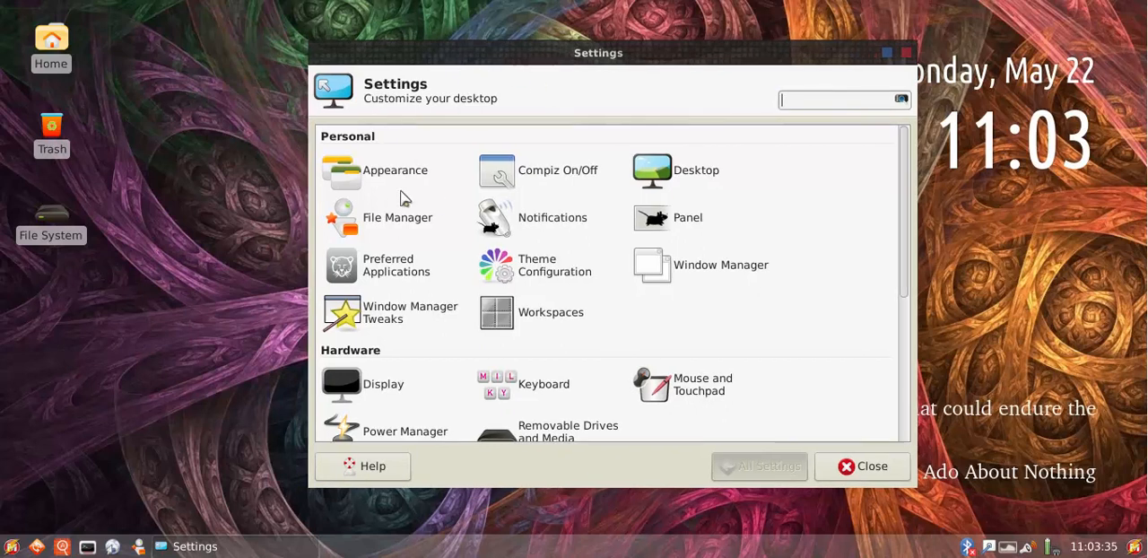
{"action": "left_click", "coordinate": [398, 163]}
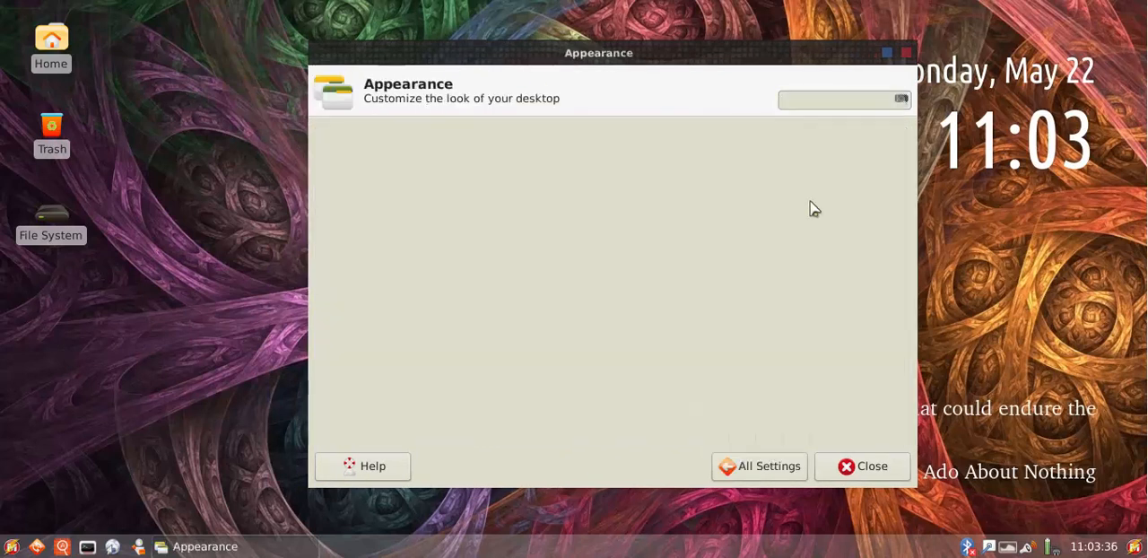
{"action": "left_click_drag", "start_coordinate": [538, 56], "coordinate": [602, 69]}
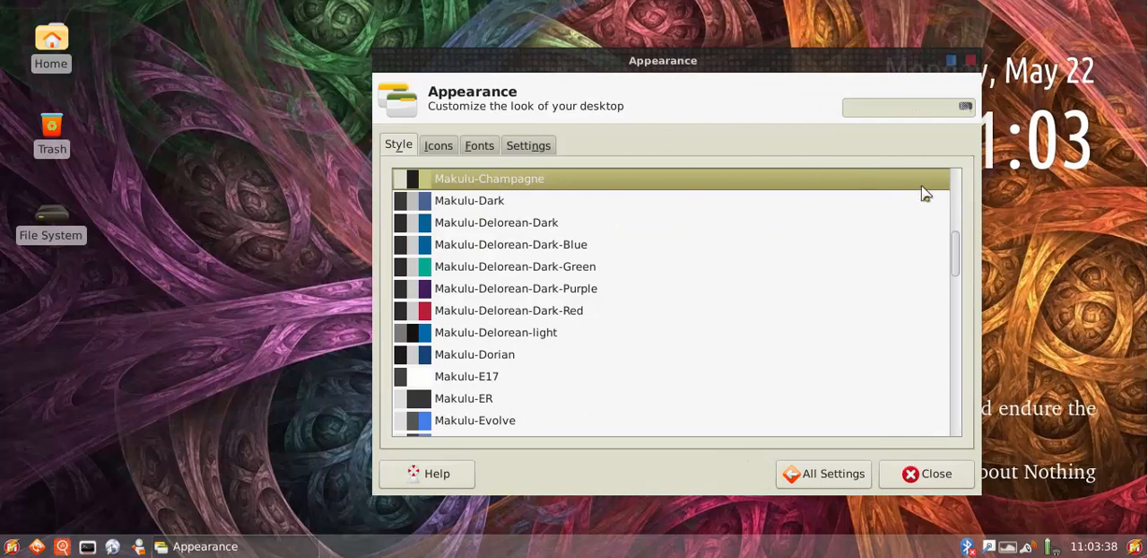
{"action": "left_click_drag", "start_coordinate": [956, 246], "coordinate": [948, 392]}
{"action": "left_click", "coordinate": [516, 321]}
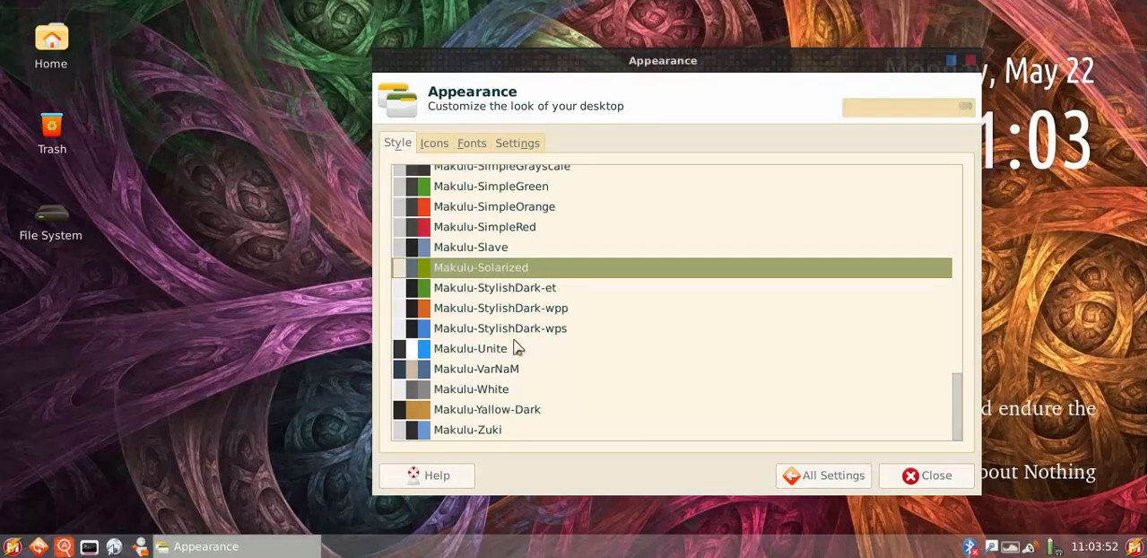
Try the Makulu-Unite, Makulu-VarNaM and Makulu-AlmostDark desktop styles
{"action": "left_click", "coordinate": [502, 349]}
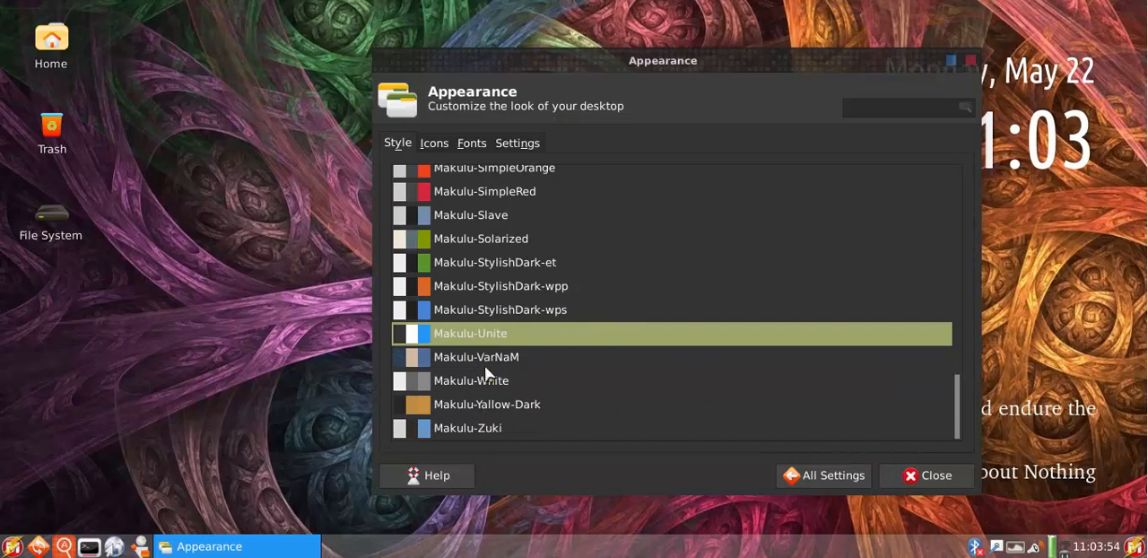
{"action": "left_click", "coordinate": [545, 361]}
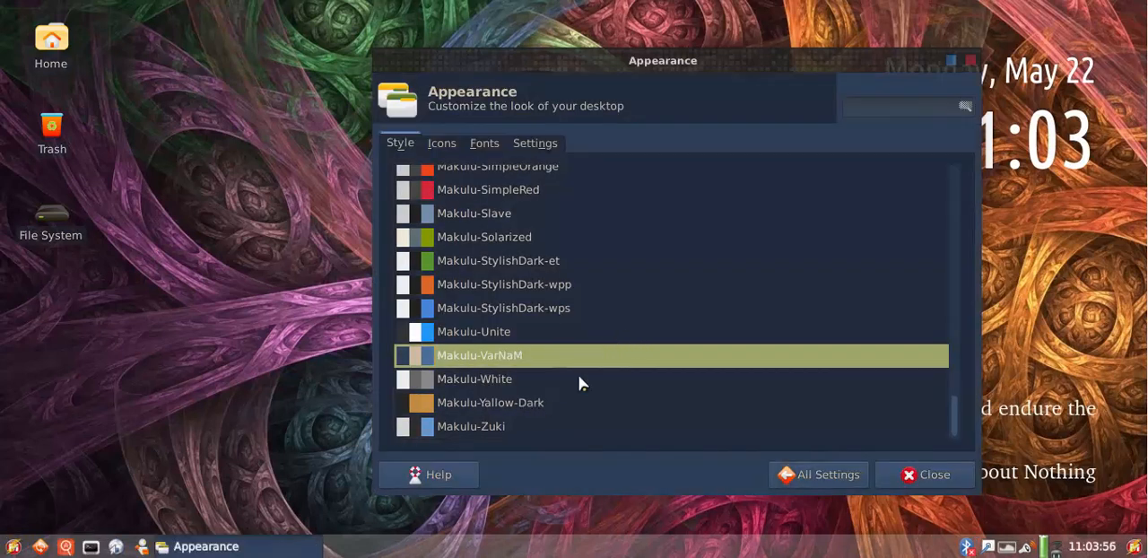
{"action": "scroll", "coordinate": [573, 183], "scroll_direction": "up", "scroll_amount": 15}
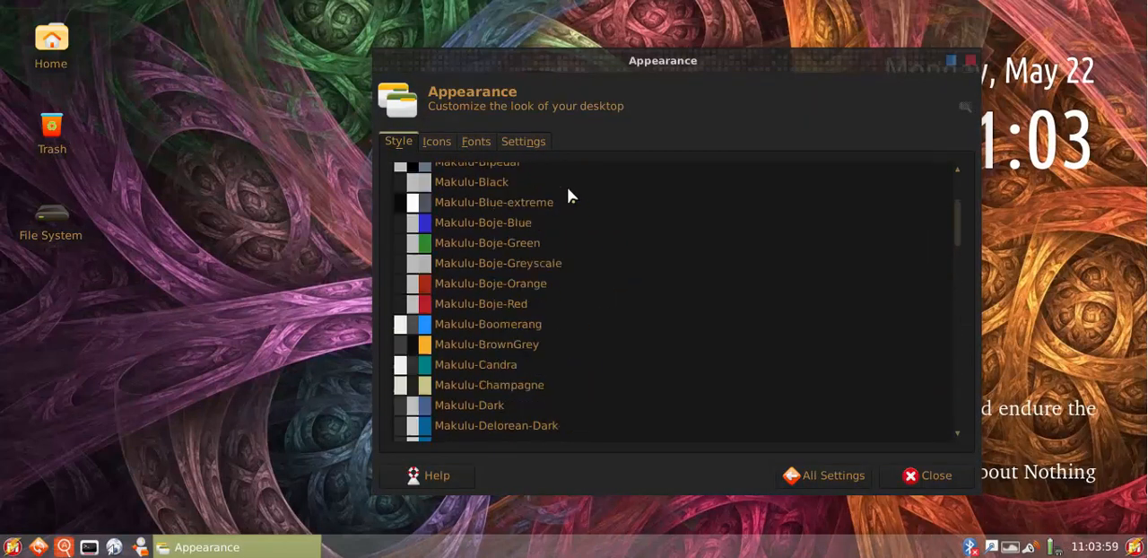
{"action": "scroll", "coordinate": [568, 195], "scroll_direction": "up", "scroll_amount": 3}
{"action": "left_click", "coordinate": [533, 206]}
{"action": "left_click", "coordinate": [519, 197]}
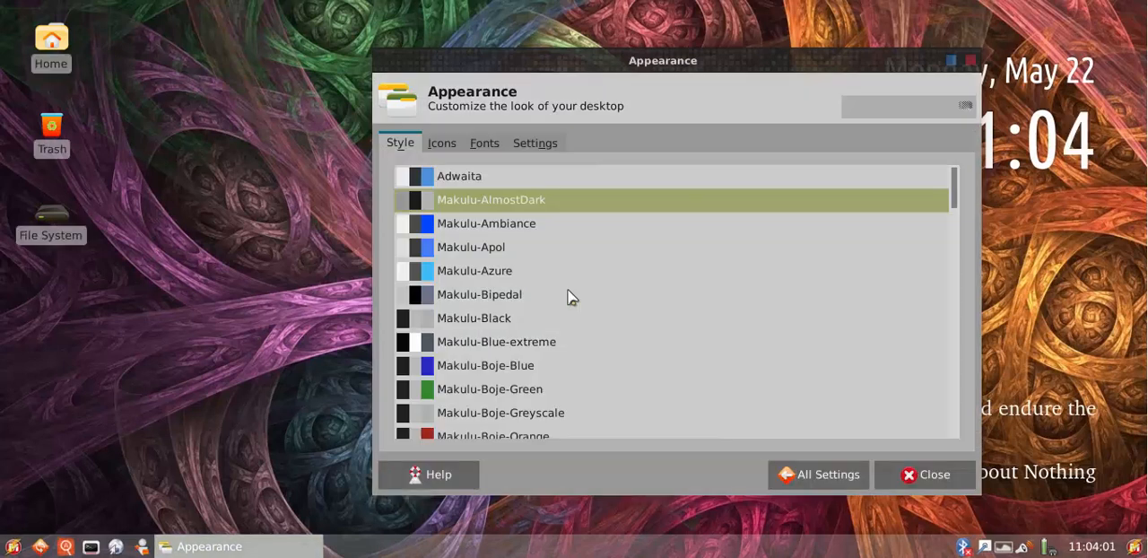
Try the Makulu-Blue-extreme, Makulu-Bipedal and Makulu-Boje-Red desktop styles
{"action": "left_click", "coordinate": [514, 343]}
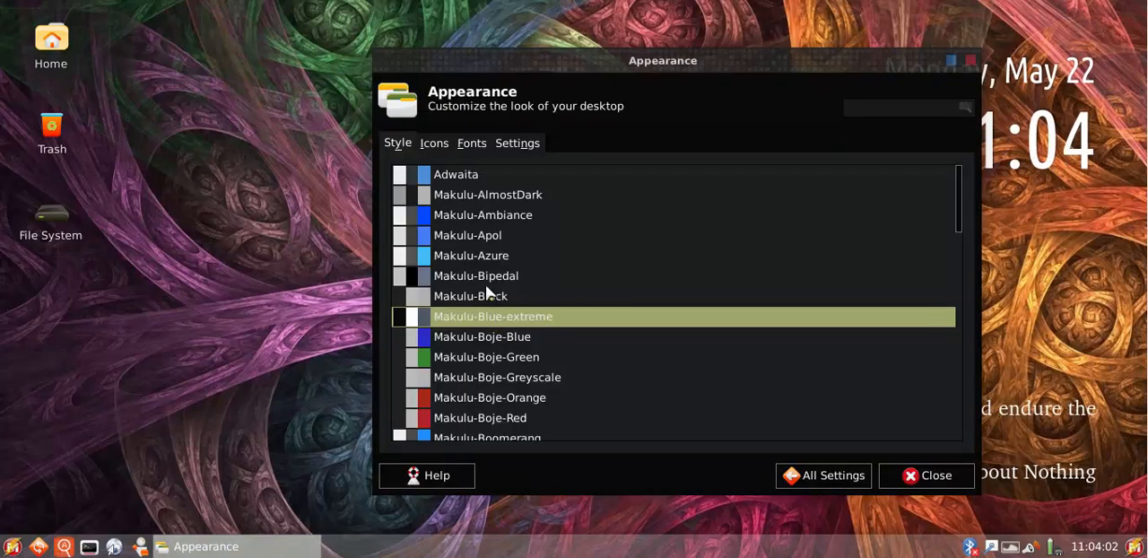
{"action": "left_click", "coordinate": [485, 280]}
{"action": "scroll", "coordinate": [628, 278], "scroll_direction": "down", "scroll_amount": 3}
{"action": "left_click", "coordinate": [536, 272]}
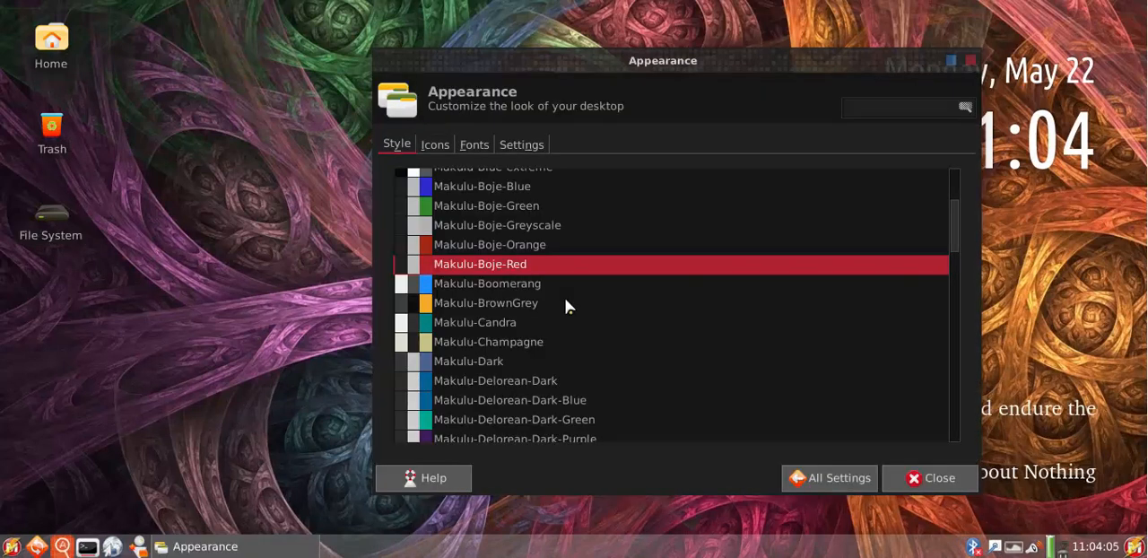
Apply the Makulu-Champagne desktop style, comparing it with Makulu-Delorean-light before settling on it
{"action": "scroll", "coordinate": [565, 307], "scroll_direction": "down", "scroll_amount": 3}
{"action": "left_click", "coordinate": [516, 243]}
{"action": "left_click", "coordinate": [556, 229]}
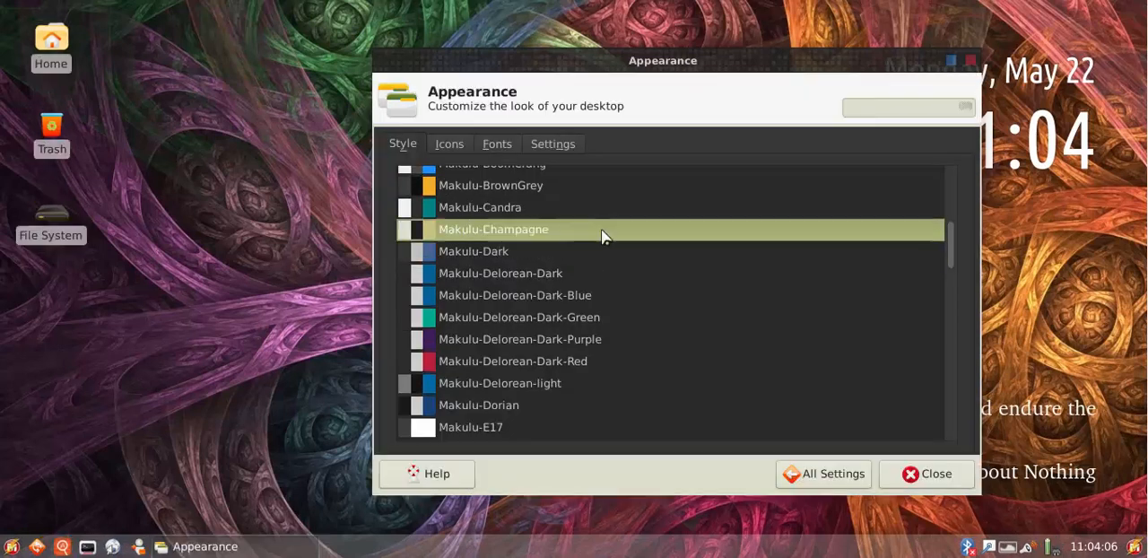
{"action": "scroll", "coordinate": [567, 310], "scroll_direction": "down", "scroll_amount": 3}
{"action": "left_click", "coordinate": [526, 271]}
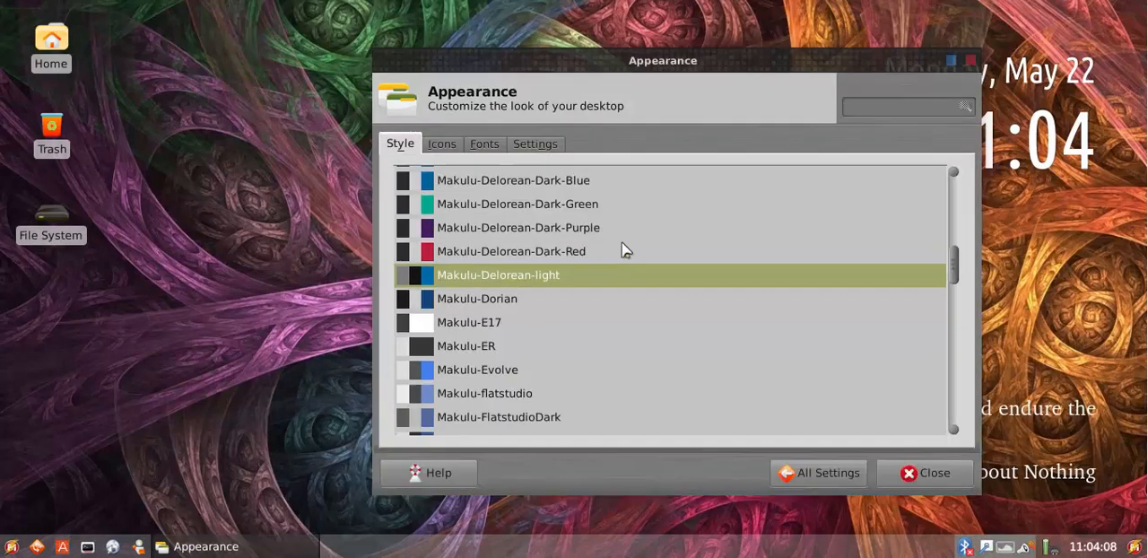
{"action": "scroll", "coordinate": [601, 206], "scroll_direction": "up", "scroll_amount": 3}
{"action": "left_click", "coordinate": [525, 268]}
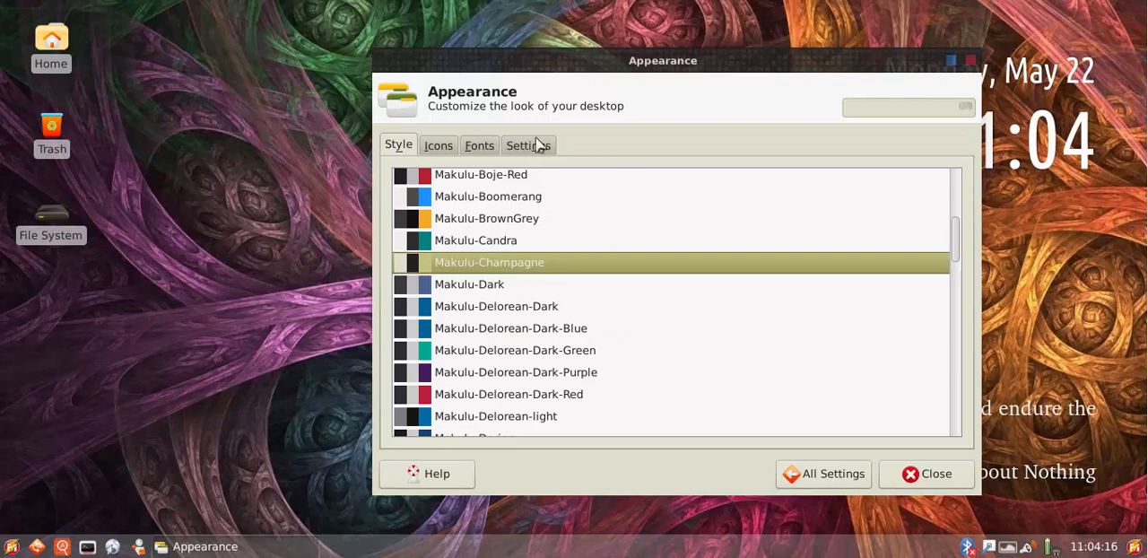
View the available icon themes in the Appearance settings and minimize the window
{"action": "left_click", "coordinate": [440, 147]}
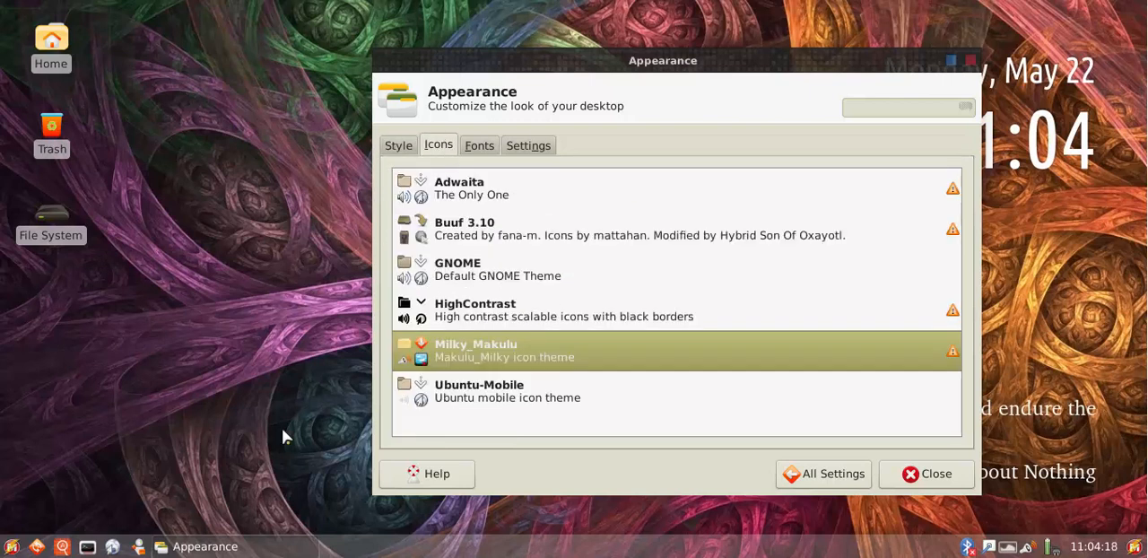
{"action": "left_click", "coordinate": [238, 542]}
Open the home folder in the file manager and examine its folder icons and the Downloads folder's context menu
{"action": "left_click", "coordinate": [138, 547]}
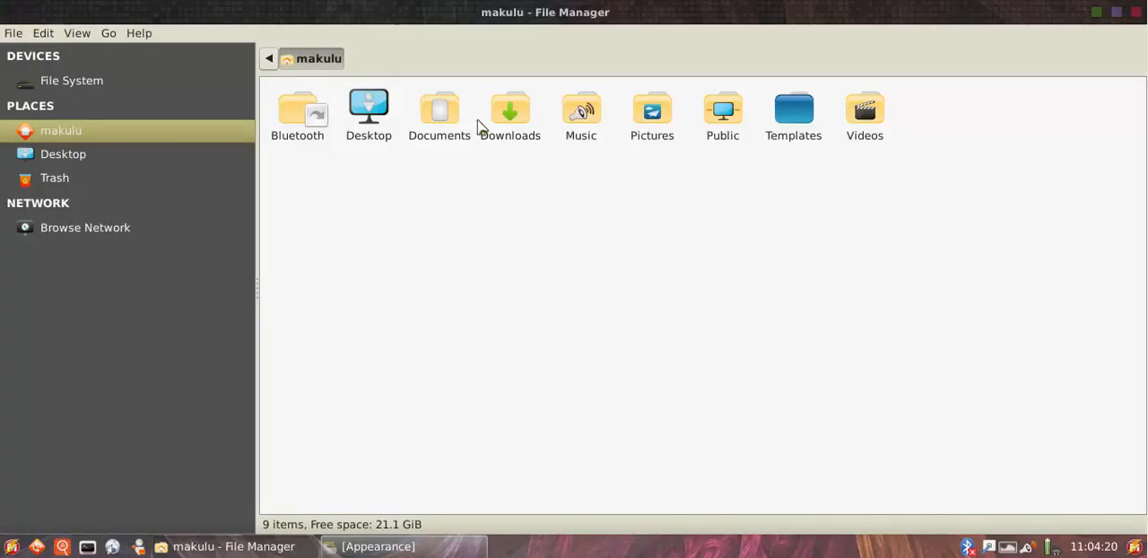
{"action": "right_click", "coordinate": [509, 112]}
{"action": "left_click", "coordinate": [427, 272]}
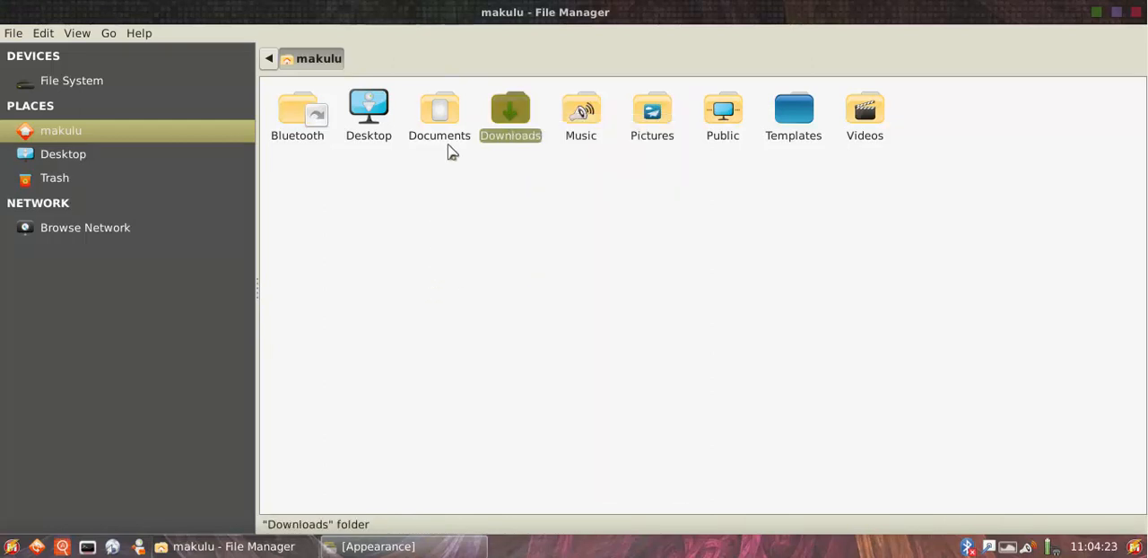
{"action": "left_click_drag", "start_coordinate": [872, 210], "coordinate": [271, 89]}
{"action": "left_click", "coordinate": [287, 259]}
Switch between the file system root and the home folder in the file manager, and minimize it
{"action": "left_click", "coordinate": [82, 83]}
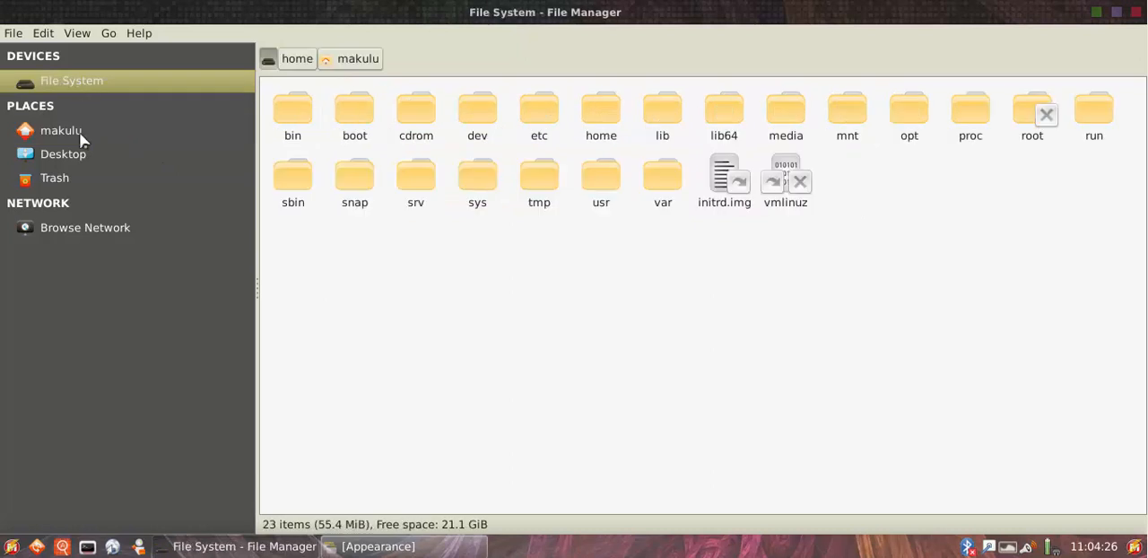
{"action": "left_click", "coordinate": [78, 132]}
{"action": "left_click", "coordinate": [89, 86]}
{"action": "left_click", "coordinate": [83, 130]}
{"action": "left_click", "coordinate": [1096, 11]}
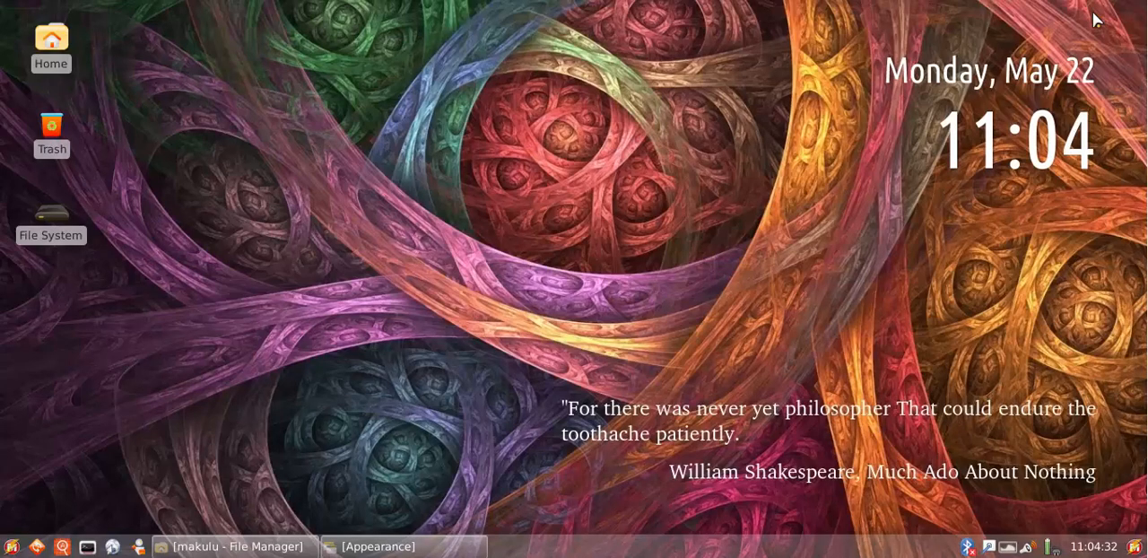
Examine the icons in the main applications menu and on the desktop
{"action": "left_click", "coordinate": [23, 546]}
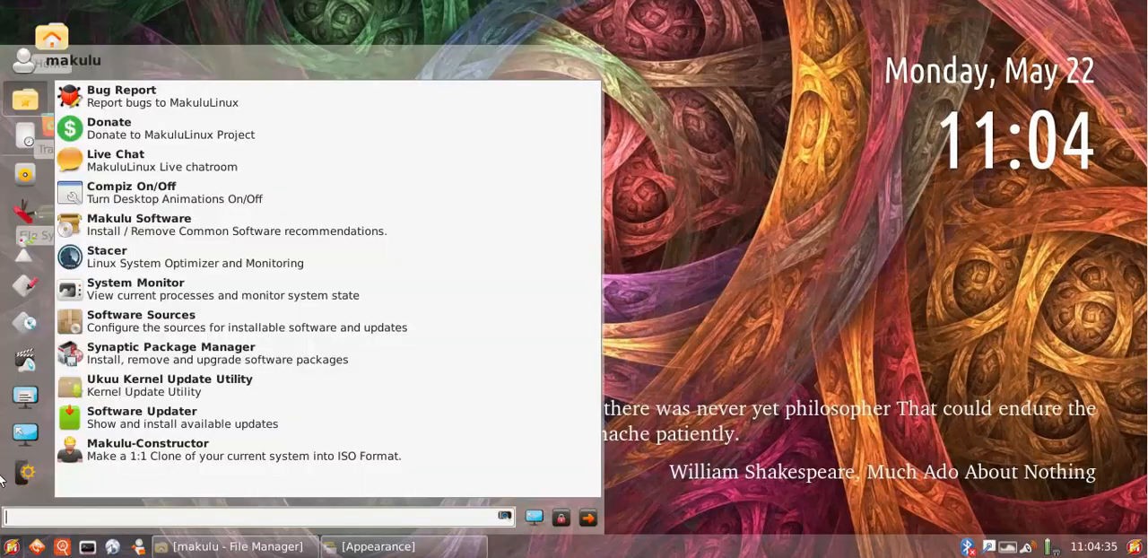
{"action": "left_click", "coordinate": [687, 307]}
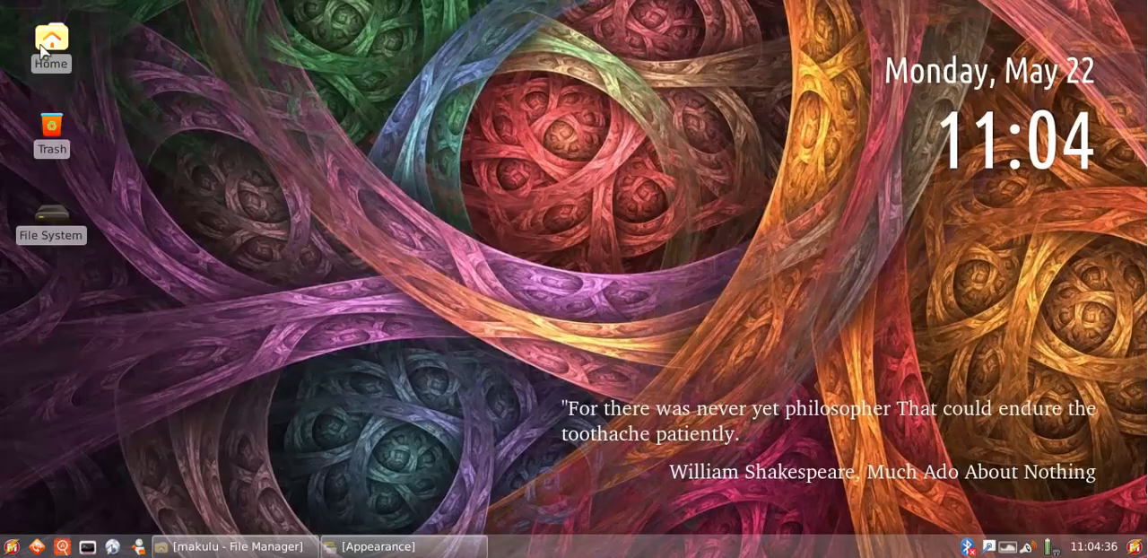
{"action": "left_click_drag", "start_coordinate": [142, 25], "coordinate": [61, 314]}
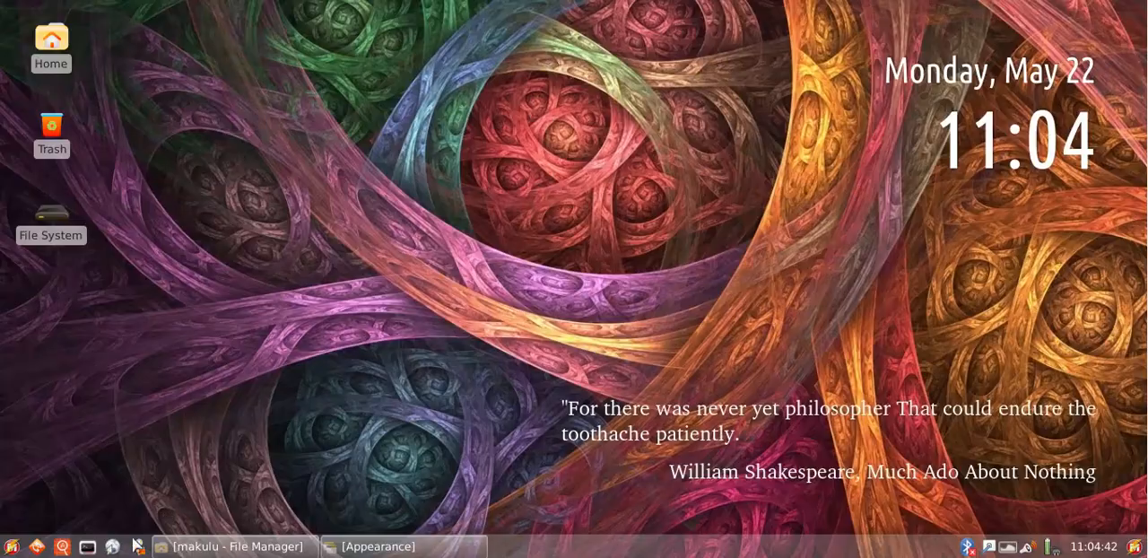
Restore the file manager, view the file system root and home folder again, and minimize it
{"action": "left_click", "coordinate": [228, 546]}
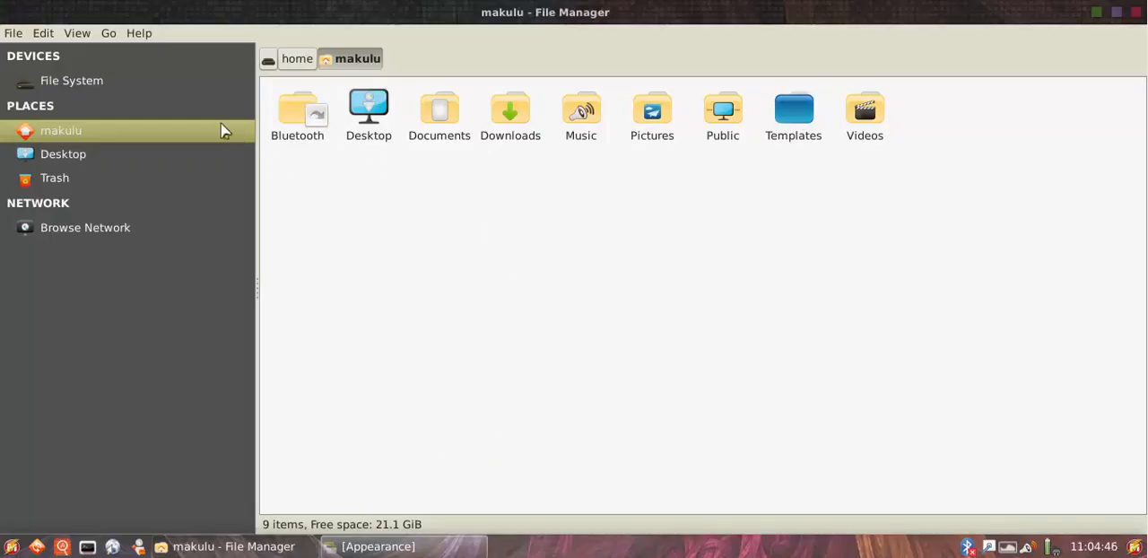
{"action": "left_click", "coordinate": [83, 80]}
{"action": "left_click", "coordinate": [82, 131]}
{"action": "left_click", "coordinate": [1097, 13]}
Apply the Buuf 3.10 icon theme in the Appearance settings and minimize the window
{"action": "left_click", "coordinate": [352, 545]}
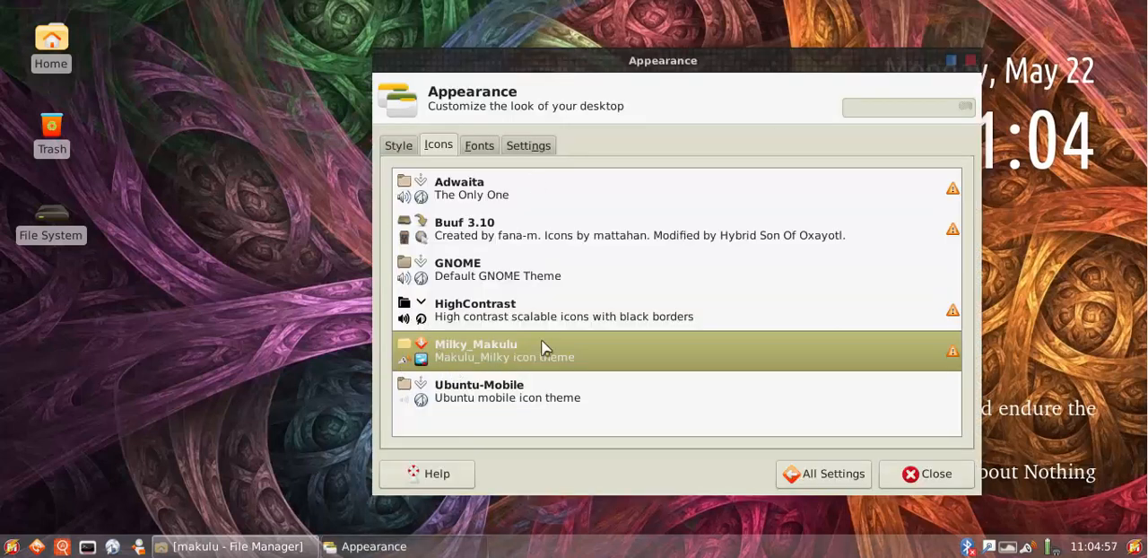
{"action": "left_click", "coordinate": [482, 229]}
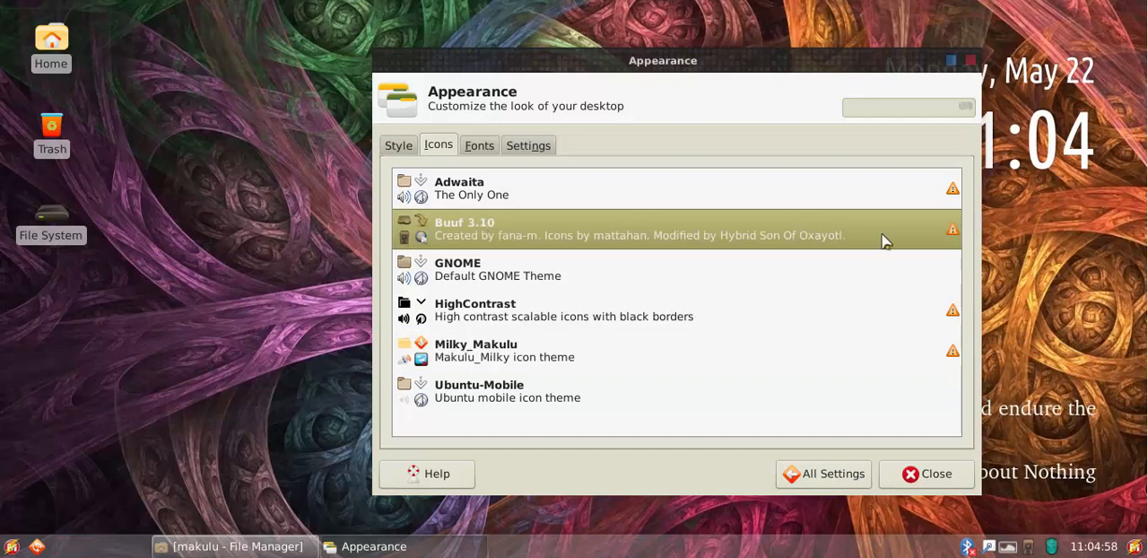
{"action": "left_click", "coordinate": [370, 546]}
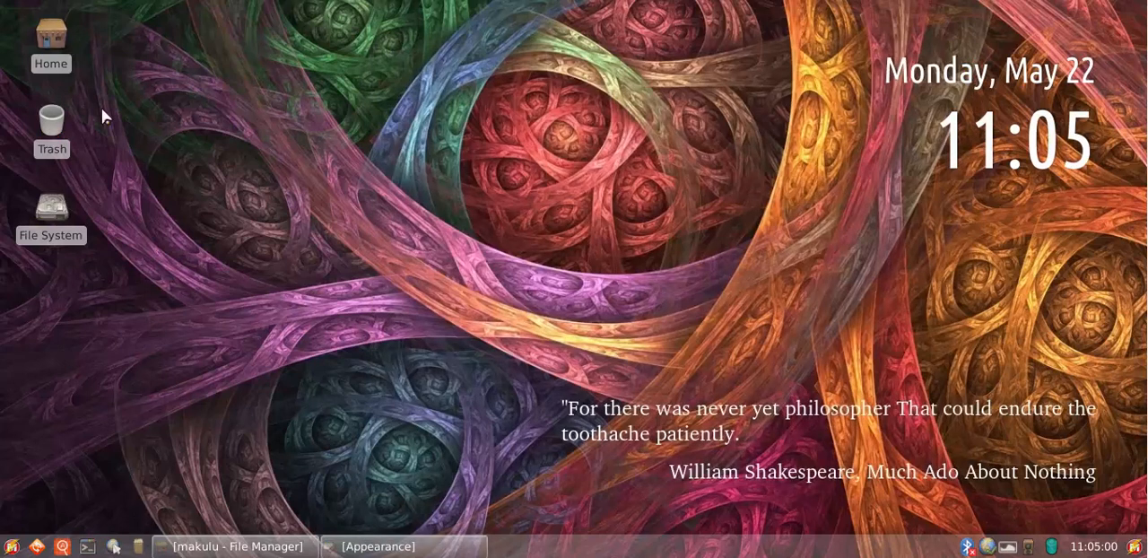
Examine the Buuf icons in the main applications menu and in a new file manager window, closing both
{"action": "left_click", "coordinate": [18, 547]}
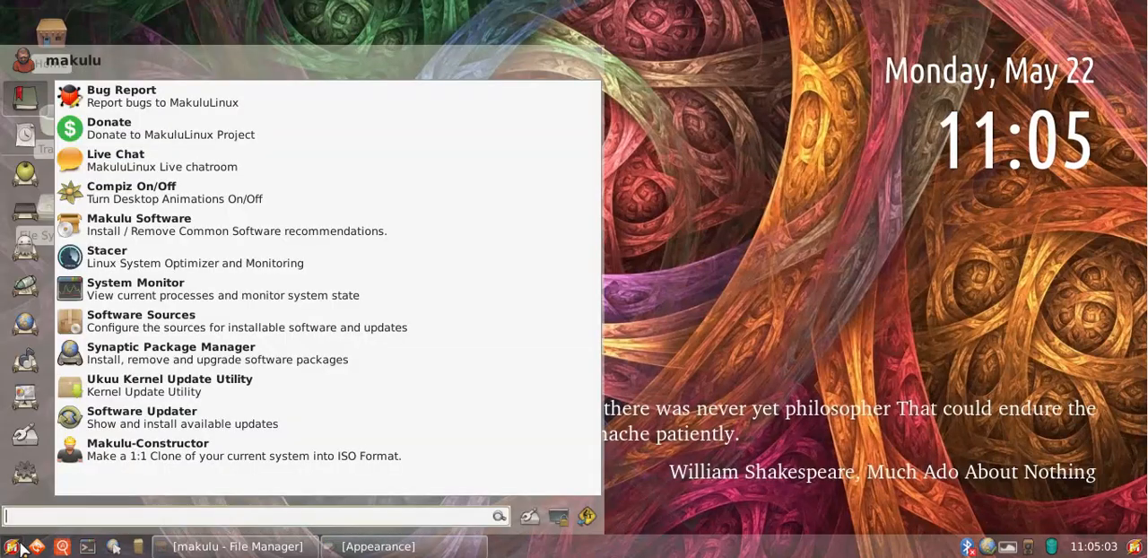
{"action": "left_click", "coordinate": [715, 270]}
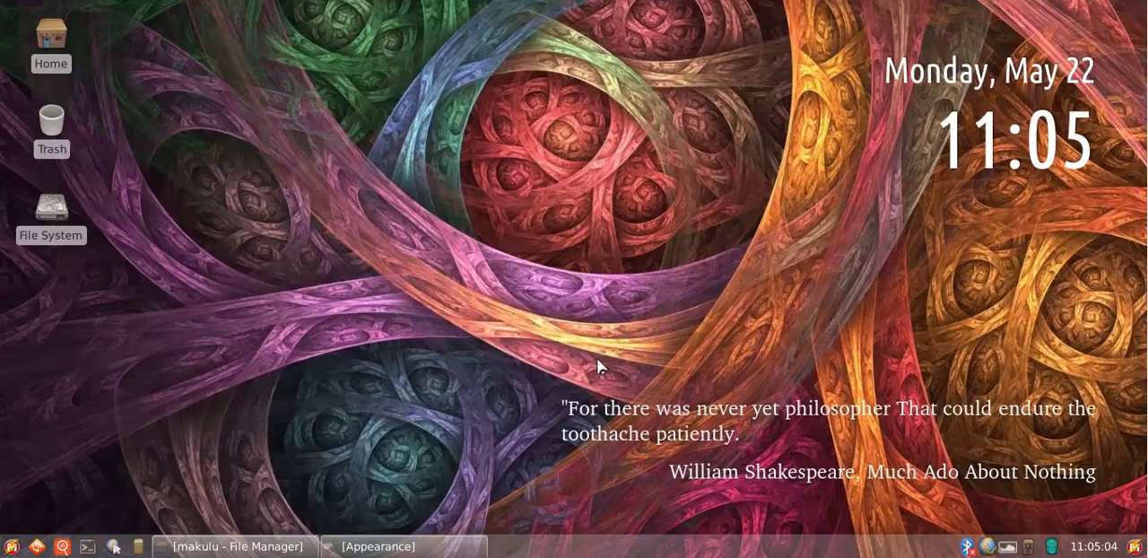
{"action": "left_click", "coordinate": [138, 546]}
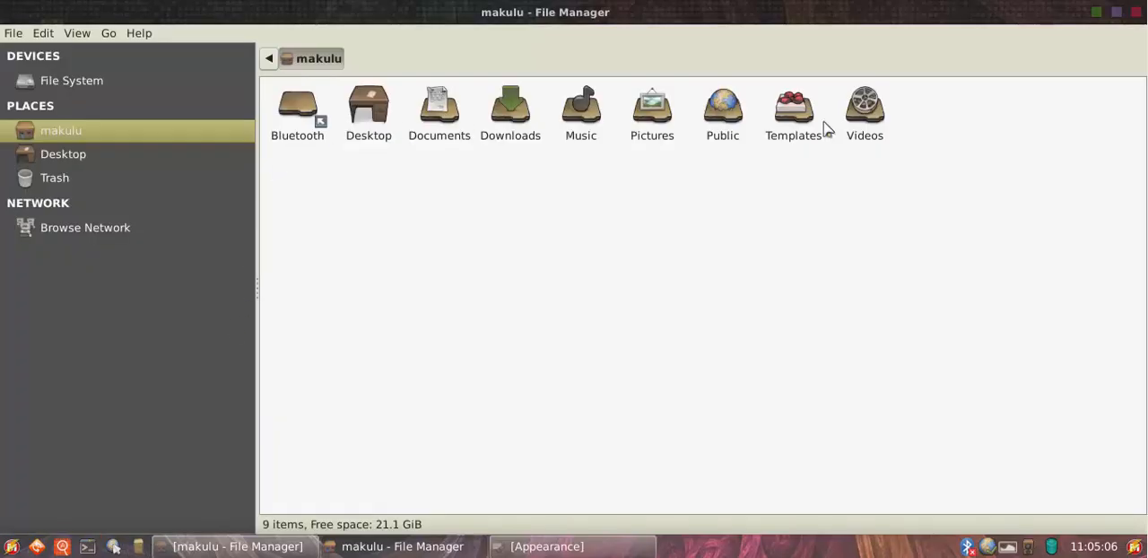
{"action": "left_click", "coordinate": [118, 82]}
{"action": "left_click", "coordinate": [102, 126]}
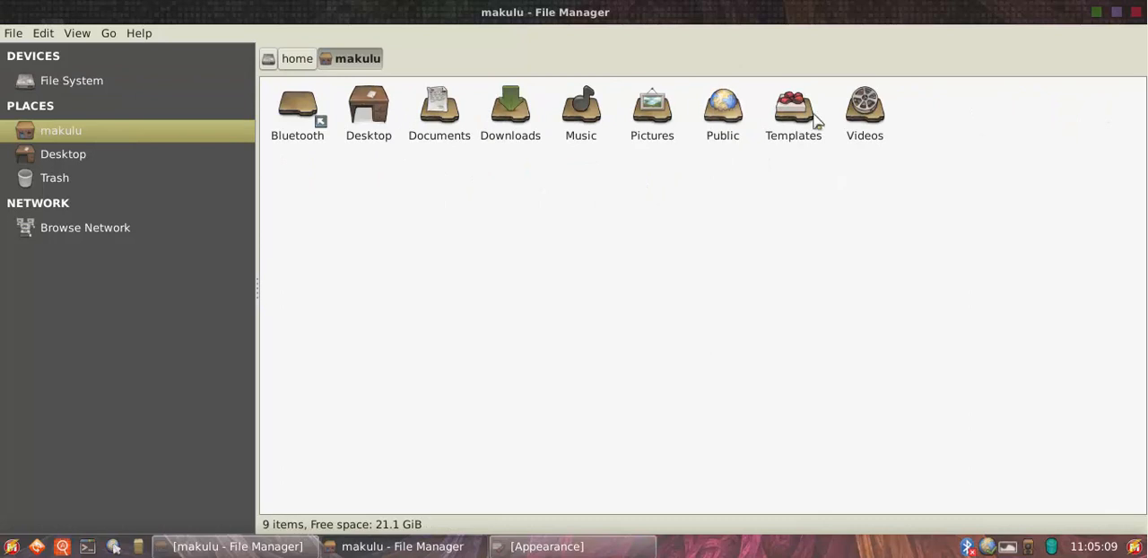
{"action": "left_click", "coordinate": [1136, 12]}
Return the icon theme to Milky_Makulu in the Appearance settings, comparing it once more with Buuf 3.10
{"action": "left_click", "coordinate": [377, 546]}
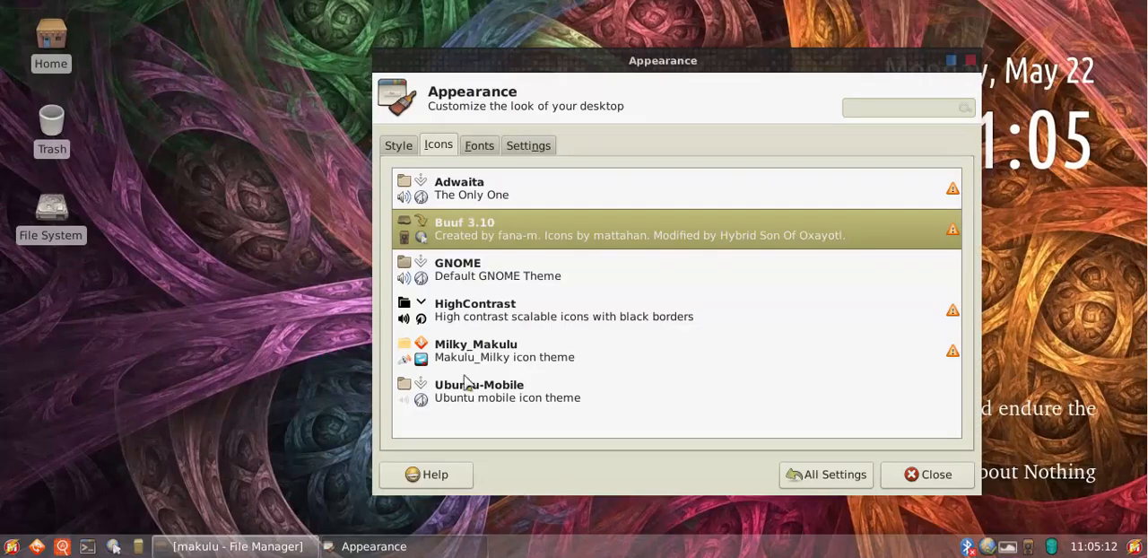
{"action": "left_click", "coordinate": [465, 352]}
{"action": "left_click", "coordinate": [455, 224]}
{"action": "left_click", "coordinate": [467, 349]}
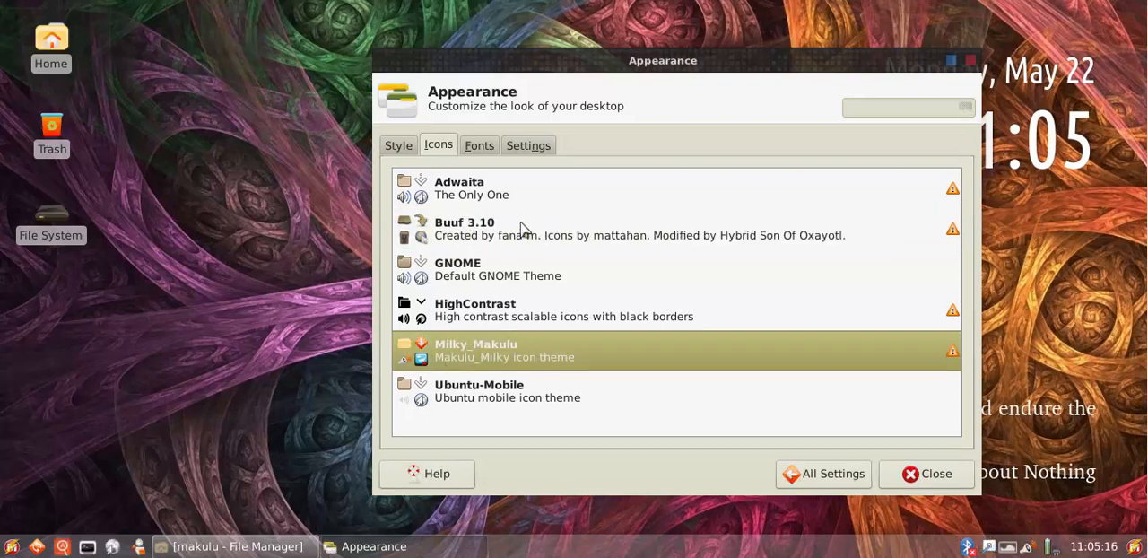
Open the Window Manager settings and try the Makulu-Unite window theme
{"action": "left_click", "coordinate": [807, 473]}
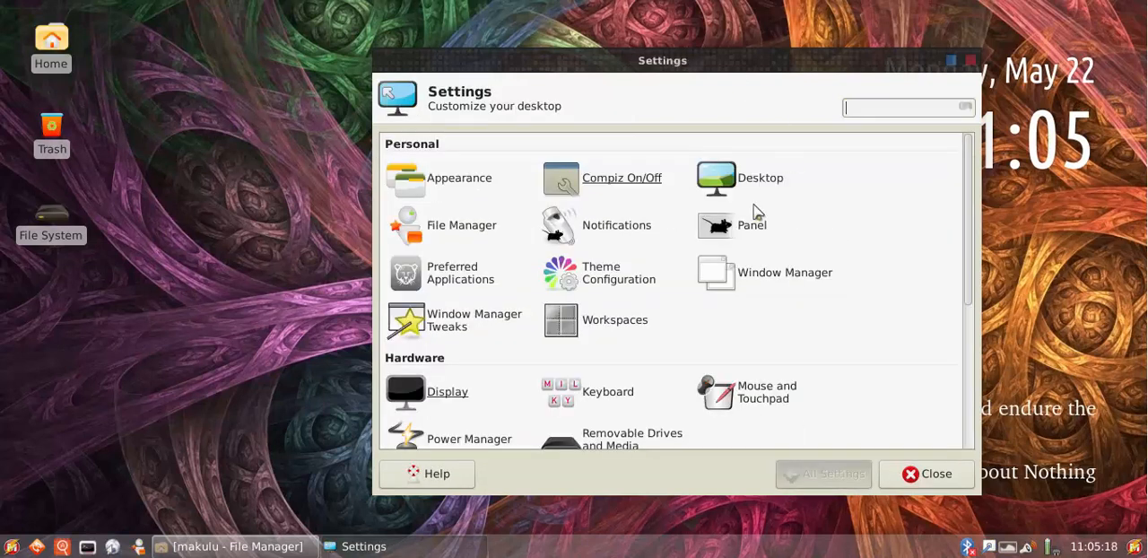
{"action": "left_click", "coordinate": [780, 274]}
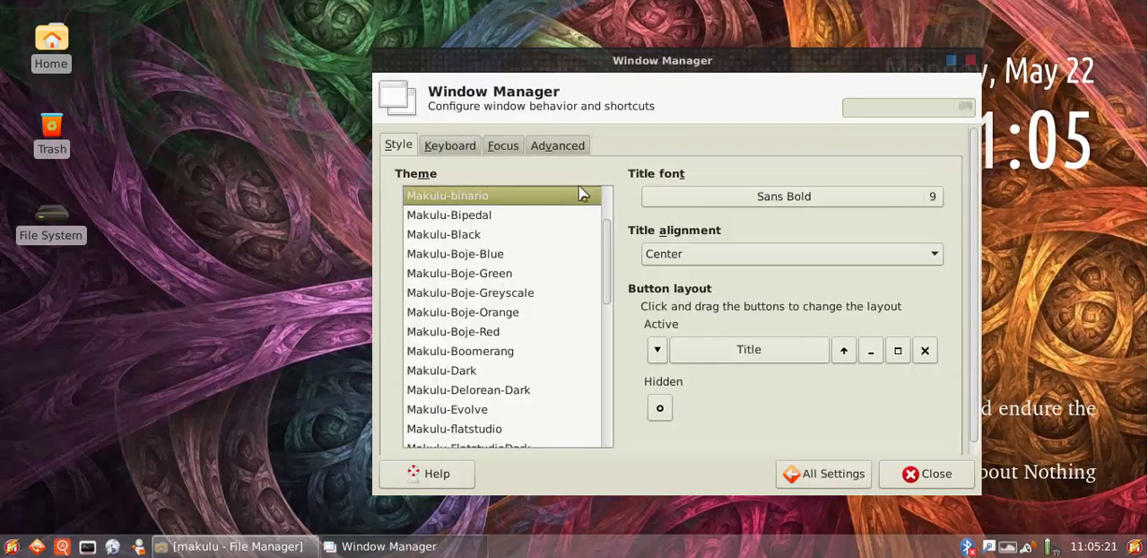
{"action": "left_click_drag", "start_coordinate": [607, 230], "coordinate": [612, 439]}
{"action": "left_click", "coordinate": [492, 420]}
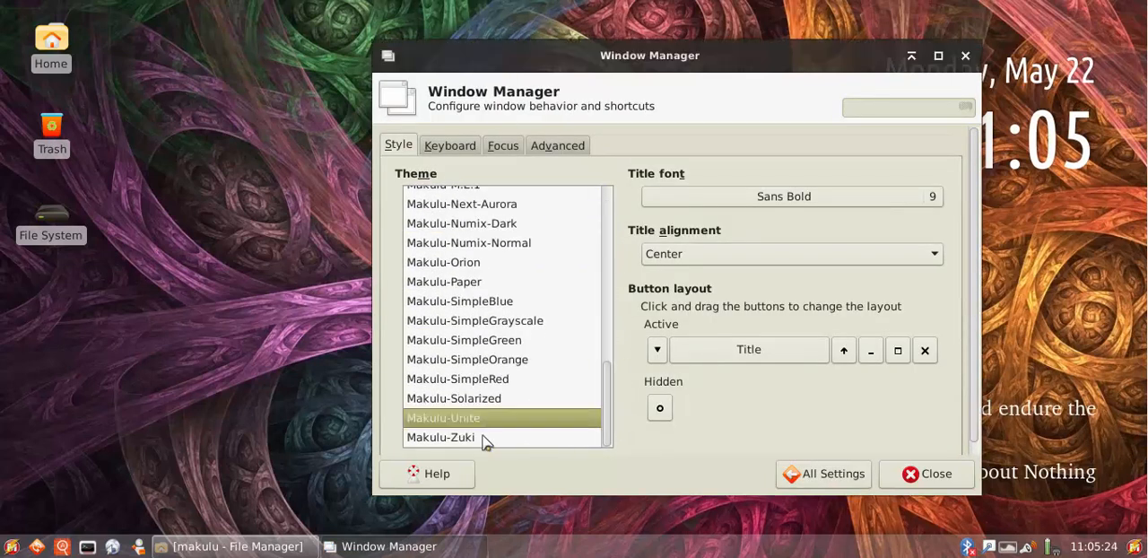
Try the Makulu-Zuki, Makulu-SimpleOrange, Makulu-SimpleBlue and Makulu-Paper window themes
{"action": "left_click", "coordinate": [485, 440]}
{"action": "left_click", "coordinate": [473, 358]}
{"action": "left_click", "coordinate": [473, 303]}
{"action": "left_click", "coordinate": [469, 282]}
Try several more window themes, including Makulu-FlatstudioDark and Makulu-Boomerang
{"action": "scroll", "coordinate": [473, 253], "scroll_direction": "up", "scroll_amount": 2}
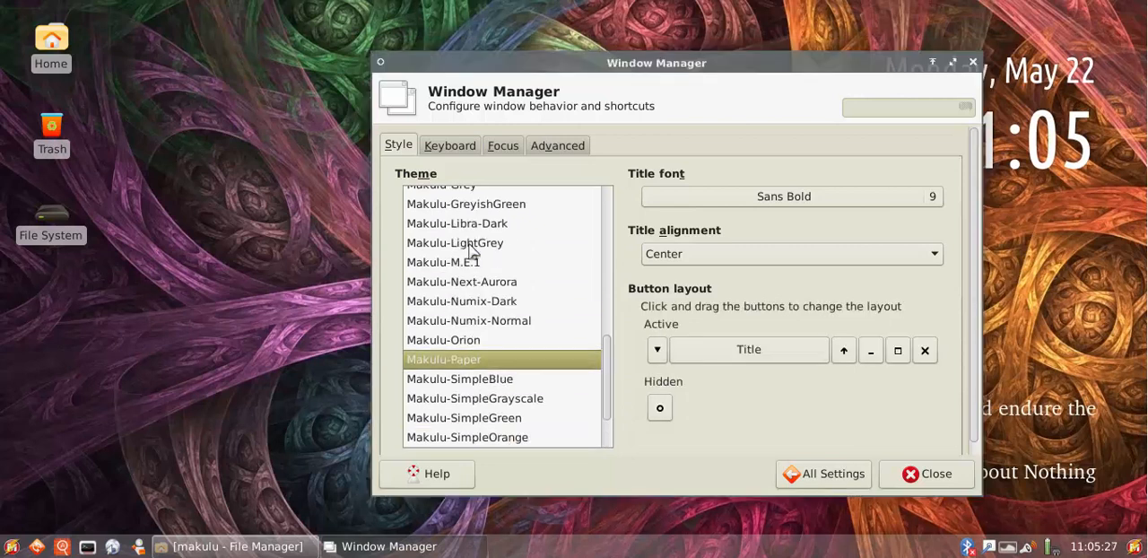
{"action": "scroll", "coordinate": [472, 253], "scroll_direction": "up", "scroll_amount": 3}
{"action": "left_click", "coordinate": [474, 378]}
{"action": "left_click", "coordinate": [473, 303]}
{"action": "scroll", "coordinate": [469, 349], "scroll_direction": "up", "scroll_amount": 4}
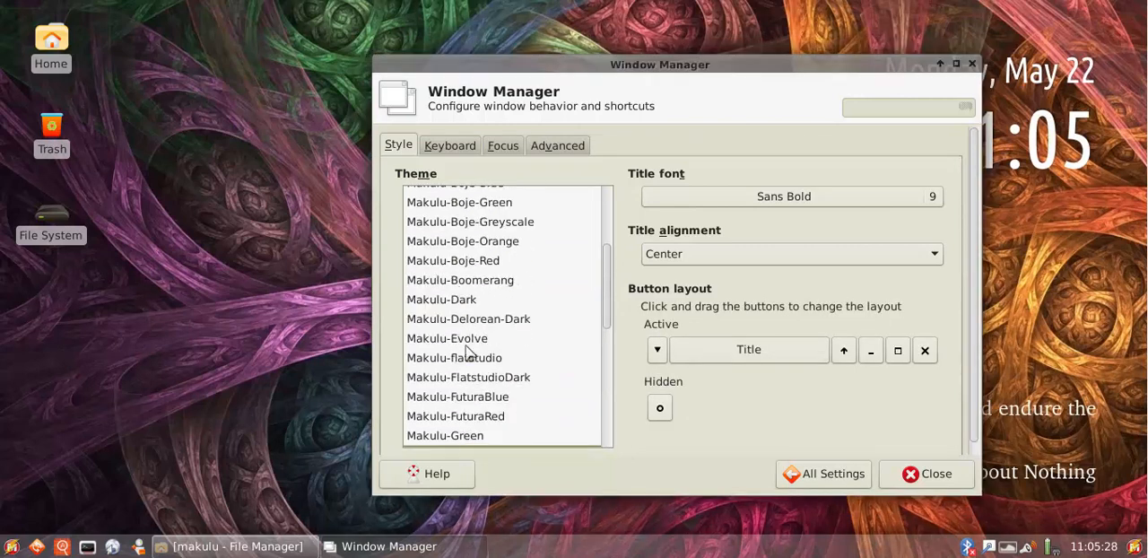
{"action": "left_click", "coordinate": [473, 377]}
{"action": "left_click", "coordinate": [470, 280]}
{"action": "scroll", "coordinate": [473, 247], "scroll_direction": "up", "scroll_amount": 3}
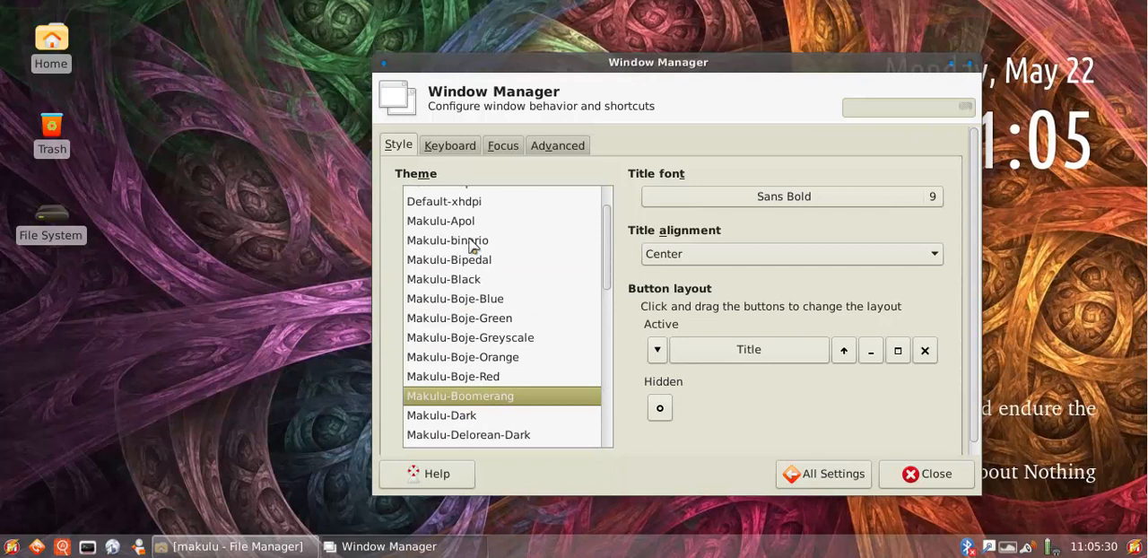
Apply the Makulu-binario window theme after trying Makulu-Boje-Green, and close the settings window
{"action": "left_click", "coordinate": [479, 321]}
{"action": "left_click", "coordinate": [480, 243]}
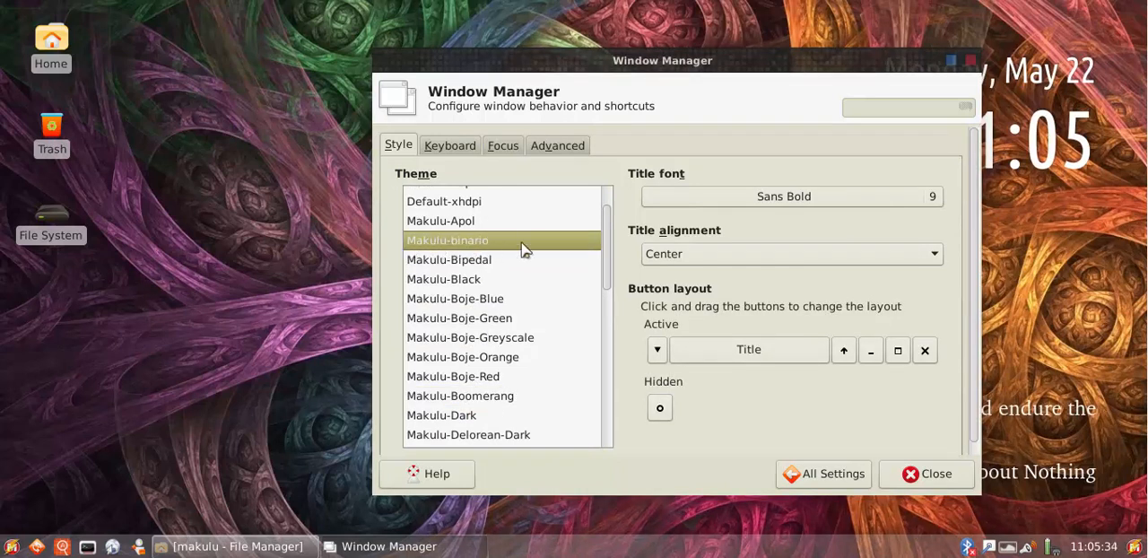
{"action": "left_click", "coordinate": [830, 481]}
{"action": "left_click", "coordinate": [929, 471]}
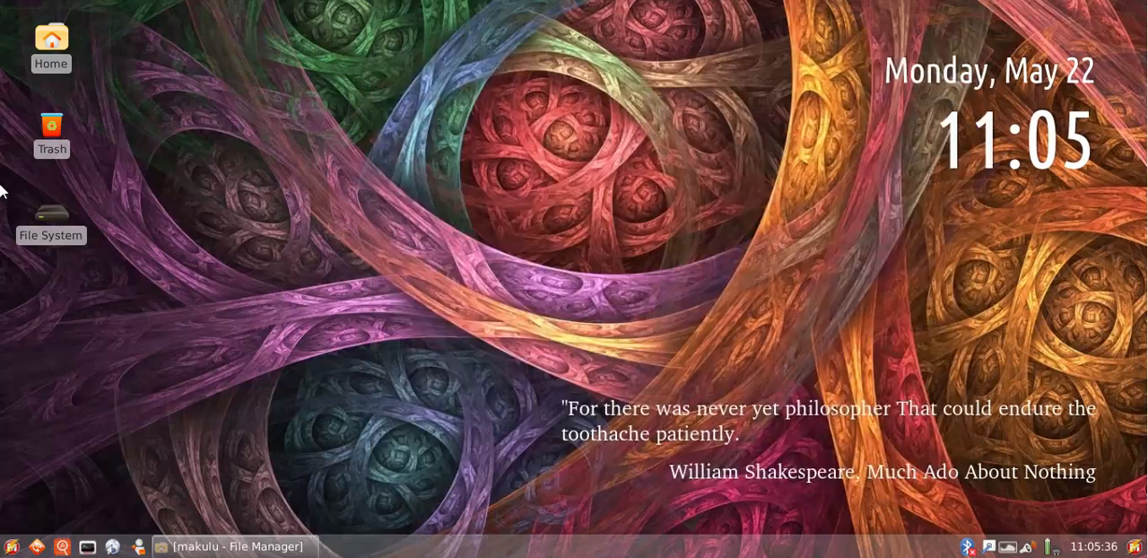
Inspect the window theme on the restored and unmaximized file manager, and the style of the main menu, closing both
{"action": "left_click", "coordinate": [226, 543]}
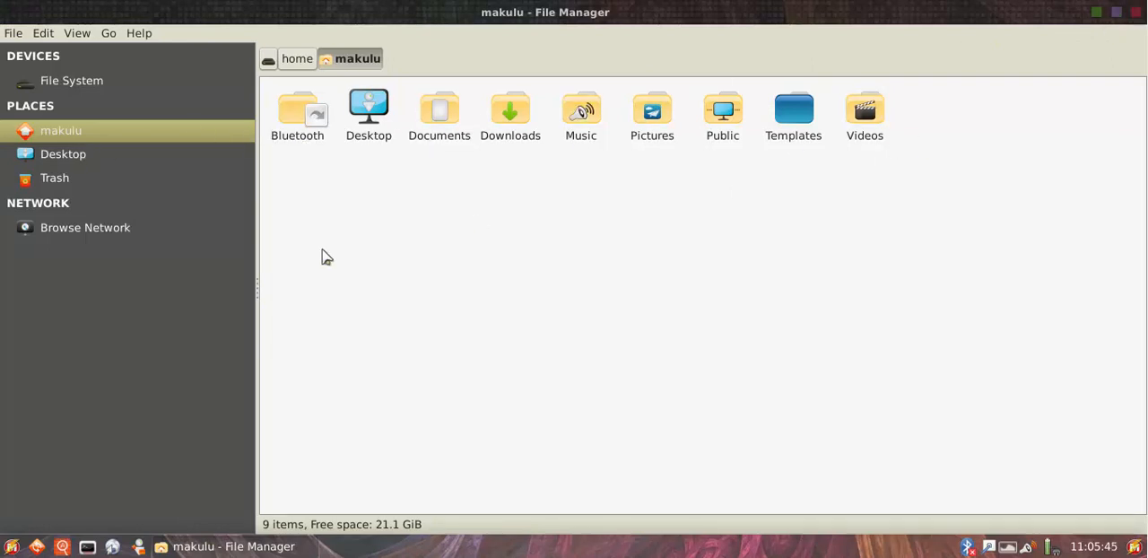
{"action": "left_click", "coordinate": [1116, 12]}
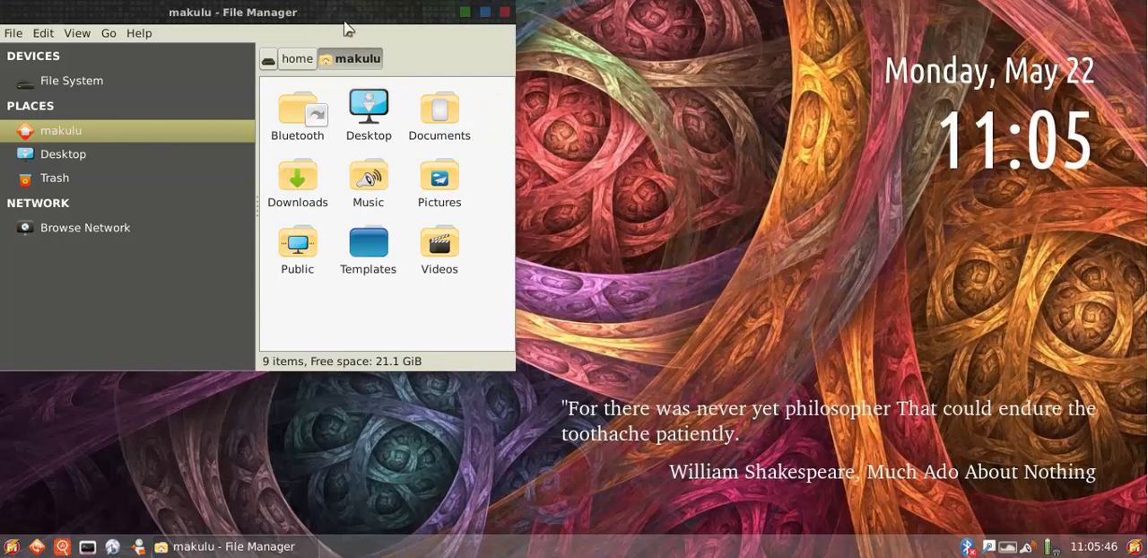
{"action": "left_click_drag", "start_coordinate": [348, 29], "coordinate": [598, 102]}
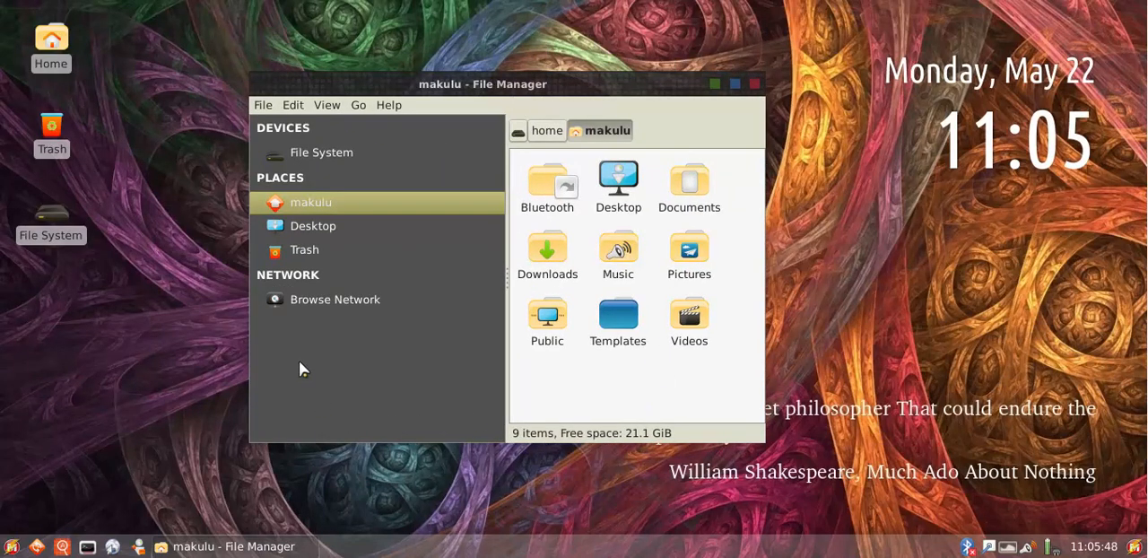
{"action": "left_click", "coordinate": [756, 86]}
{"action": "left_click", "coordinate": [12, 546]}
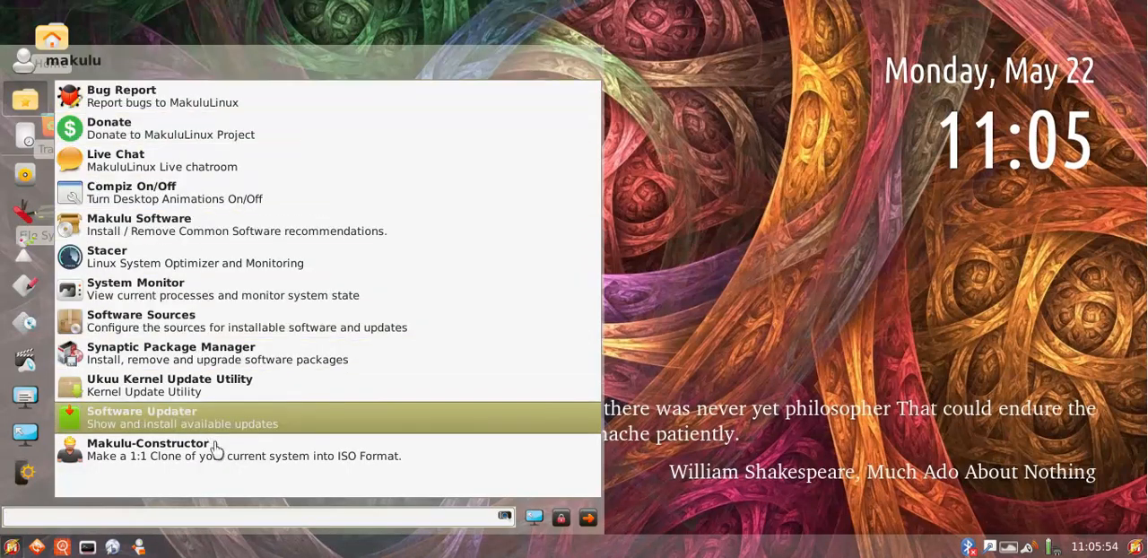
{"action": "left_click", "coordinate": [727, 269]}
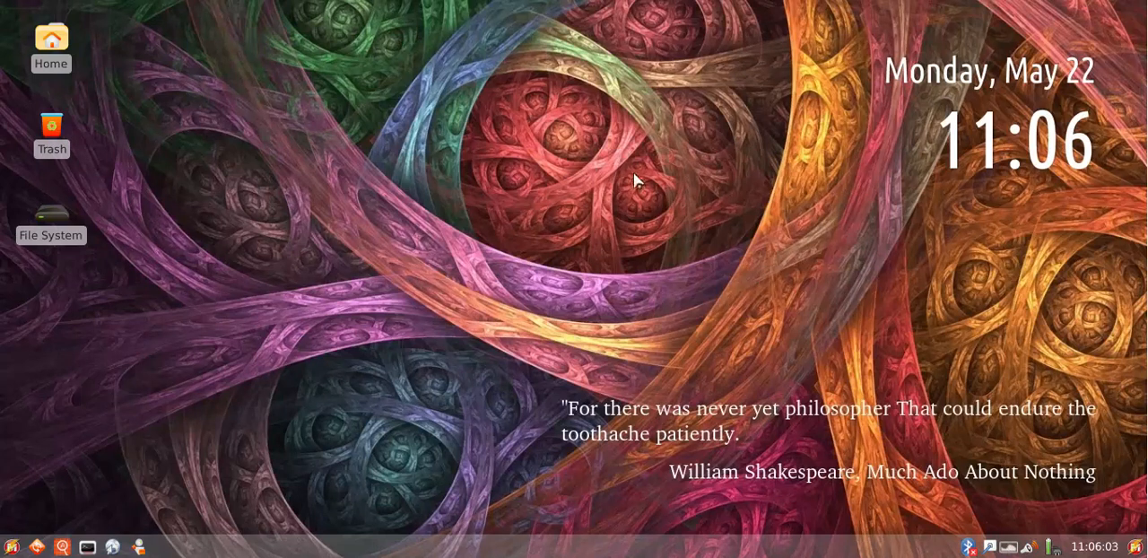
Open the Variety wallpaper changer's preferences and look through the general options and the list of image sources
{"action": "left_click", "coordinate": [1012, 550]}
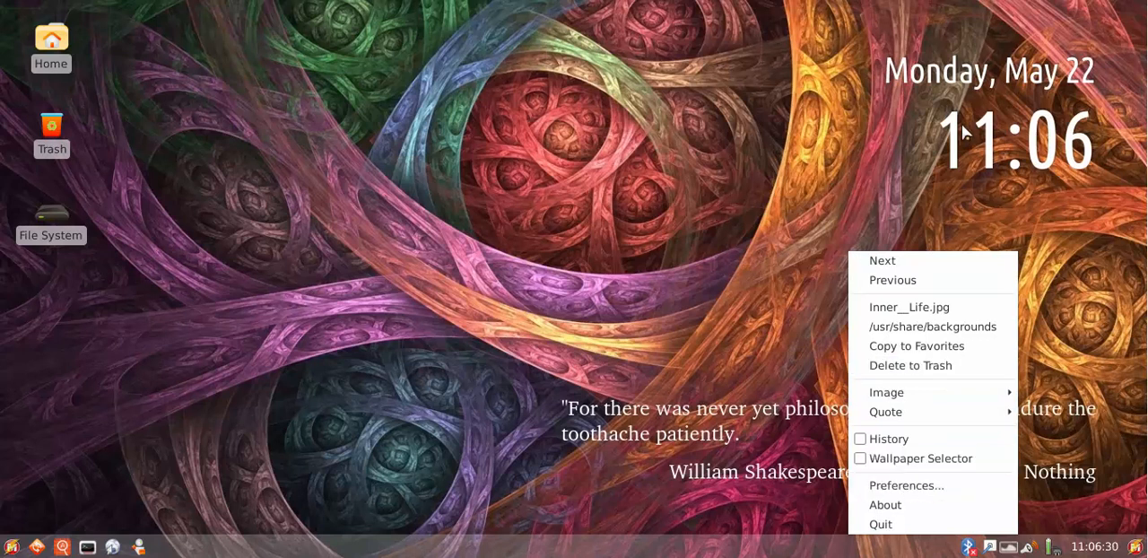
{"action": "left_click", "coordinate": [913, 486]}
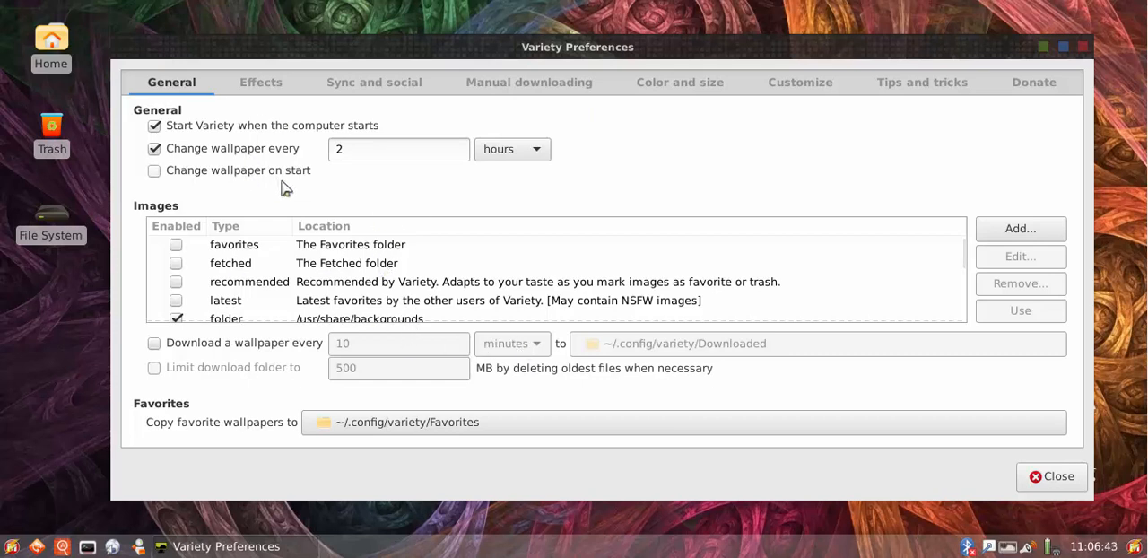
{"action": "scroll", "coordinate": [417, 294], "scroll_direction": "down", "scroll_amount": 3}
{"action": "scroll", "coordinate": [419, 296], "scroll_direction": "down", "scroll_amount": 6}
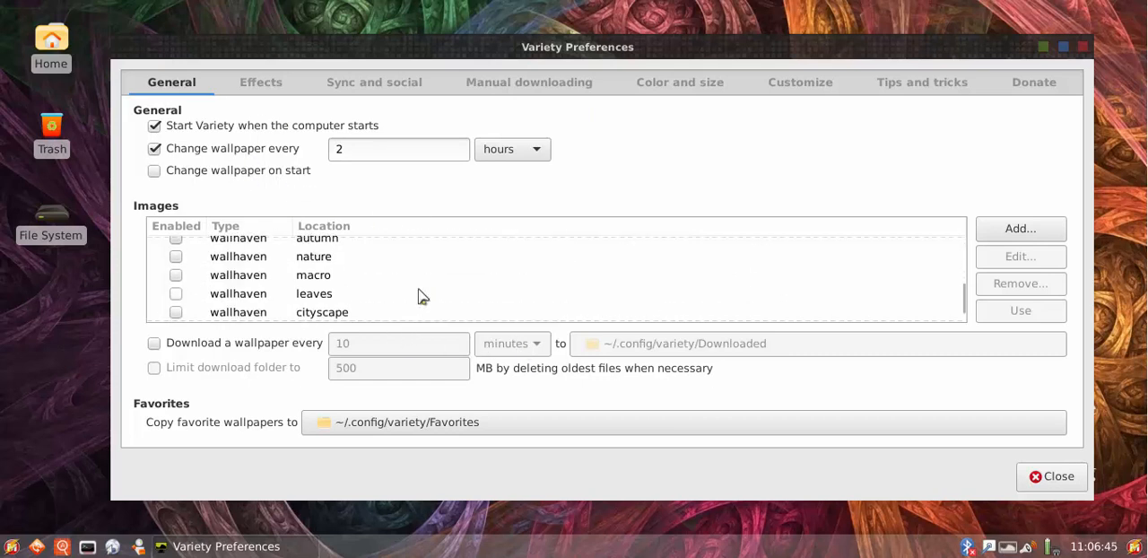
{"action": "scroll", "coordinate": [419, 297], "scroll_direction": "up", "scroll_amount": 10}
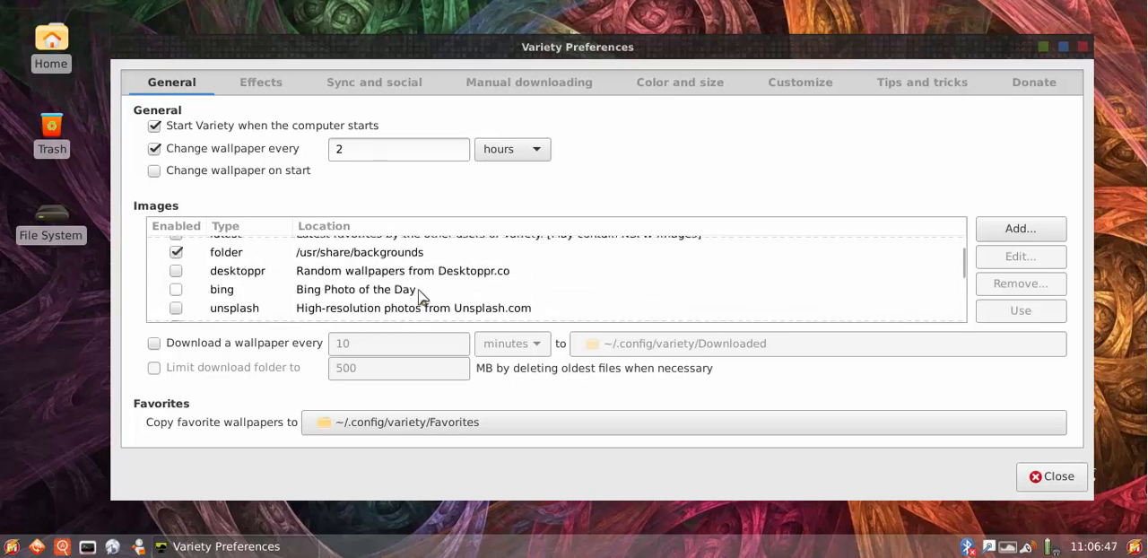
Review the wallpaper filter, quote and clock effects in Variety, moving the window aside to compare with the desktop's clock and quote
{"action": "left_click", "coordinate": [260, 94]}
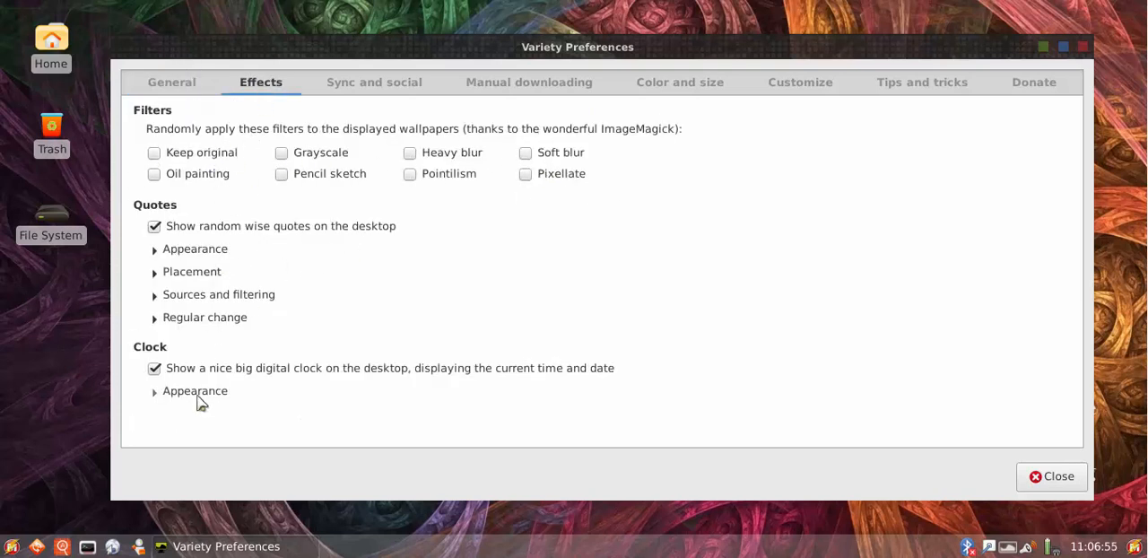
{"action": "left_click_drag", "start_coordinate": [661, 79], "coordinate": [326, 83]}
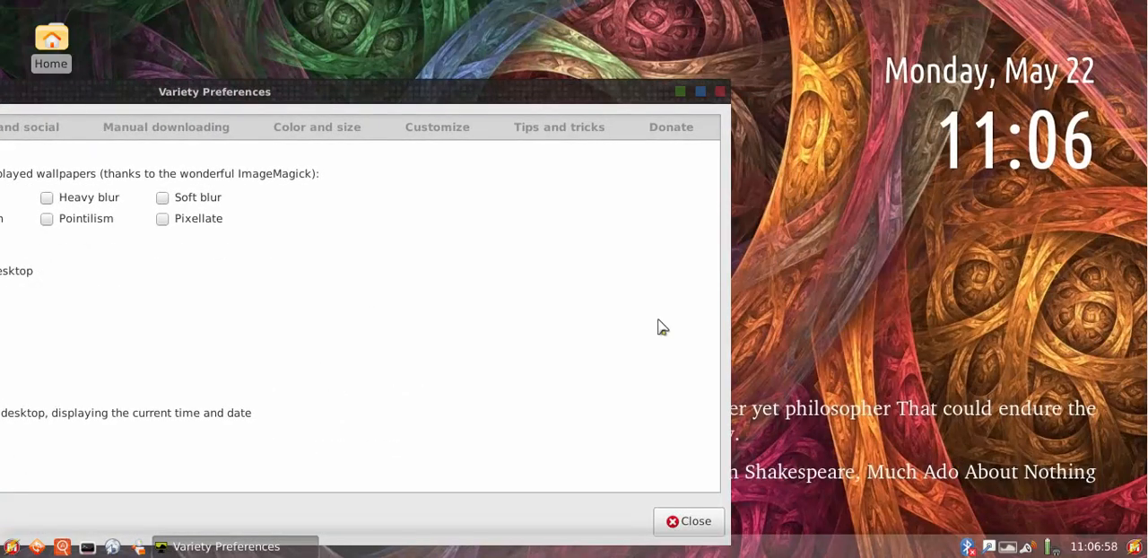
{"action": "left_click_drag", "start_coordinate": [433, 101], "coordinate": [767, 46]}
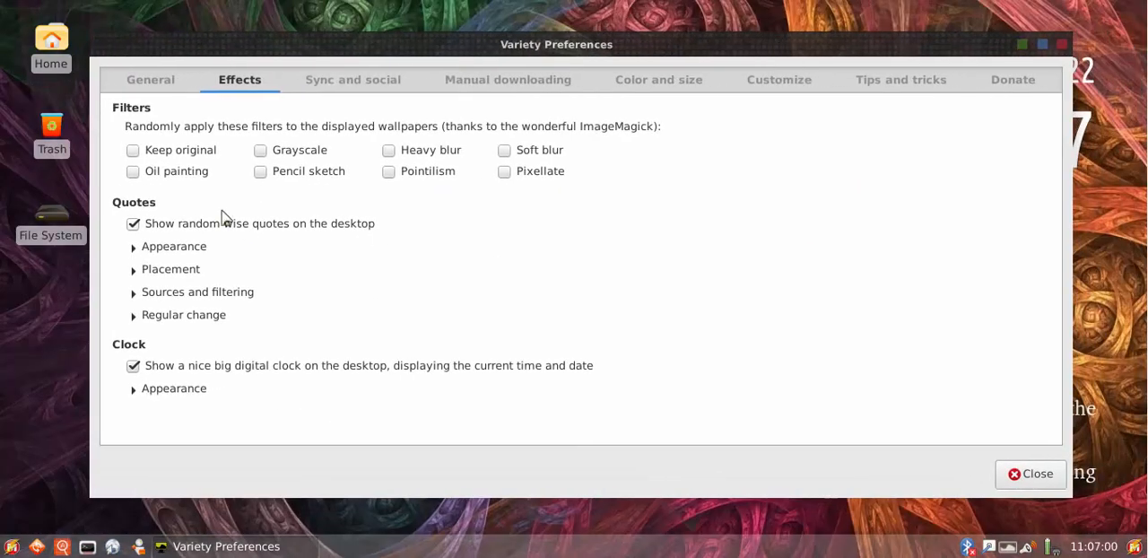
{"action": "left_click", "coordinate": [137, 319]}
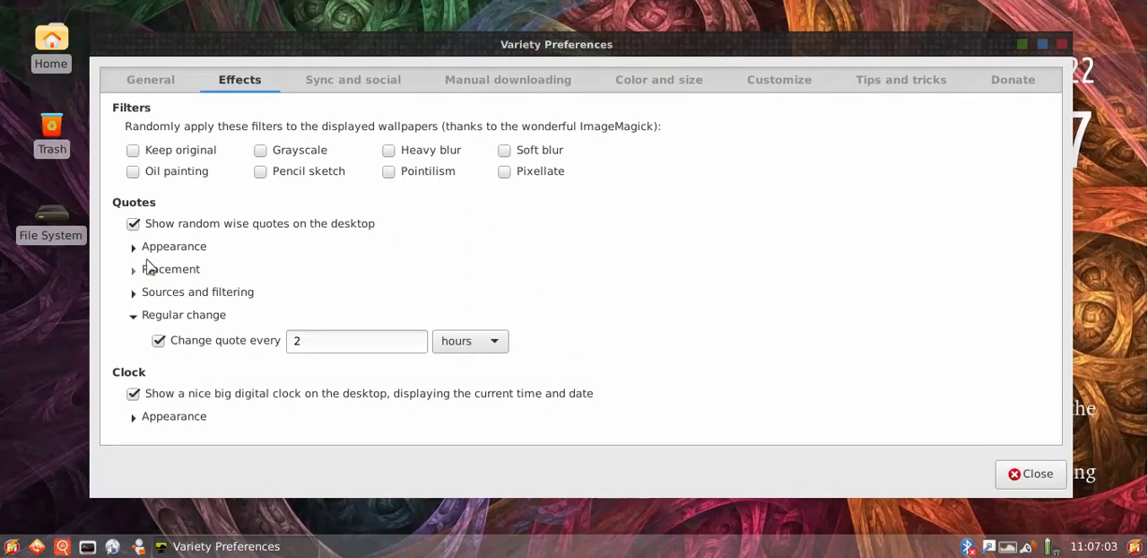
{"action": "left_click", "coordinate": [133, 314]}
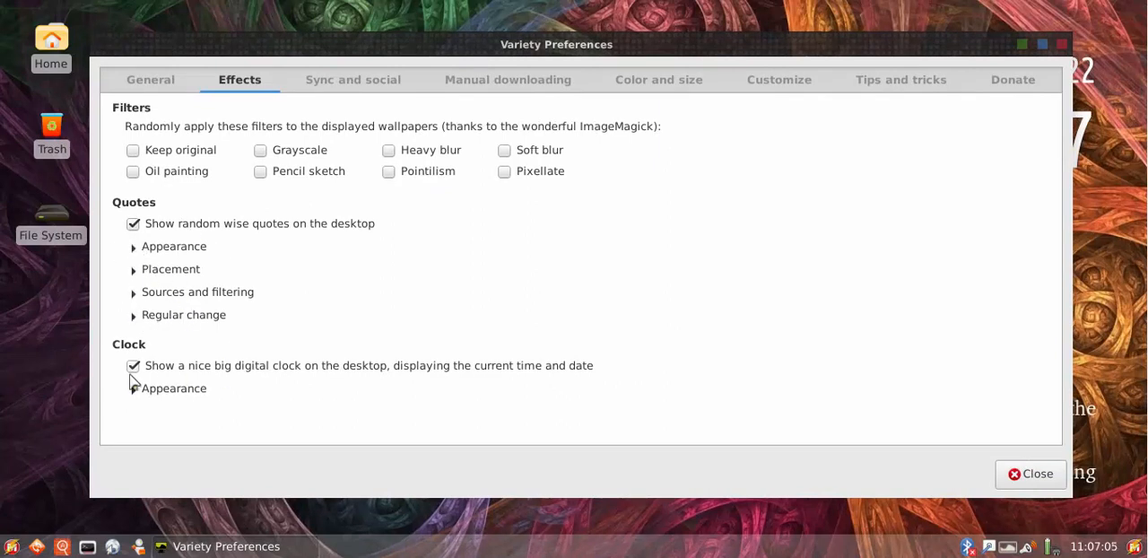
{"action": "left_click", "coordinate": [133, 293]}
{"action": "left_click", "coordinate": [134, 293]}
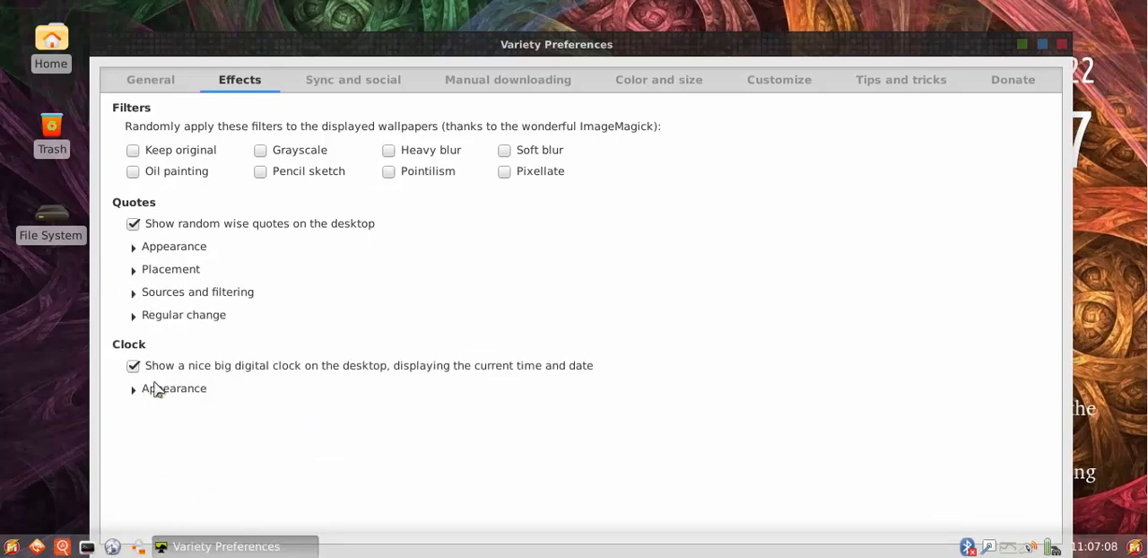
{"action": "left_click_drag", "start_coordinate": [723, 59], "coordinate": [686, 167]}
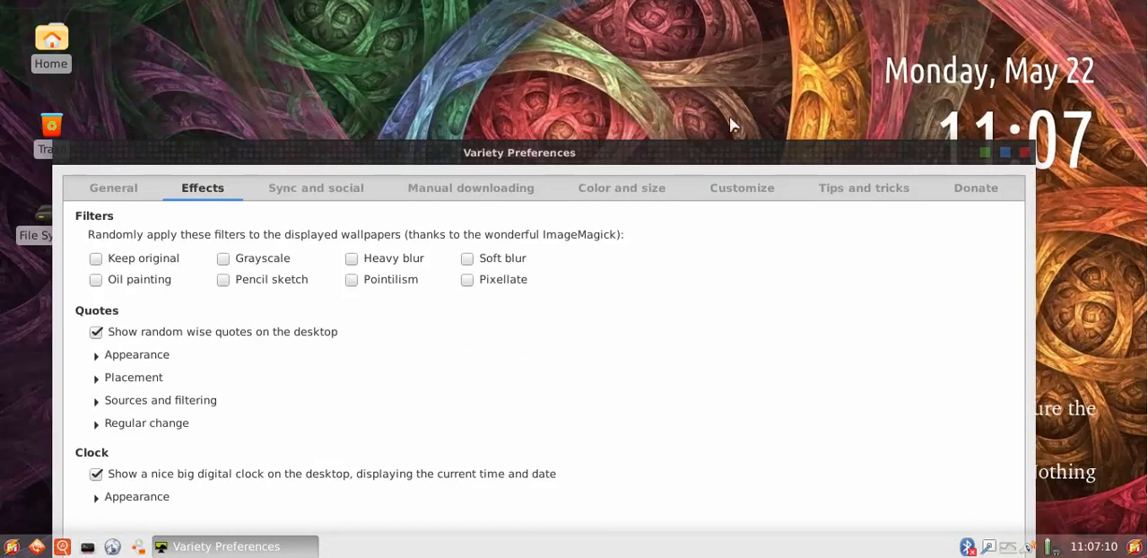
{"action": "left_click_drag", "start_coordinate": [578, 166], "coordinate": [676, 47]}
Review Variety's Sync and social, Manual downloading, Color and size, and Customize settings, and return to the General settings
{"action": "left_click", "coordinate": [449, 74]}
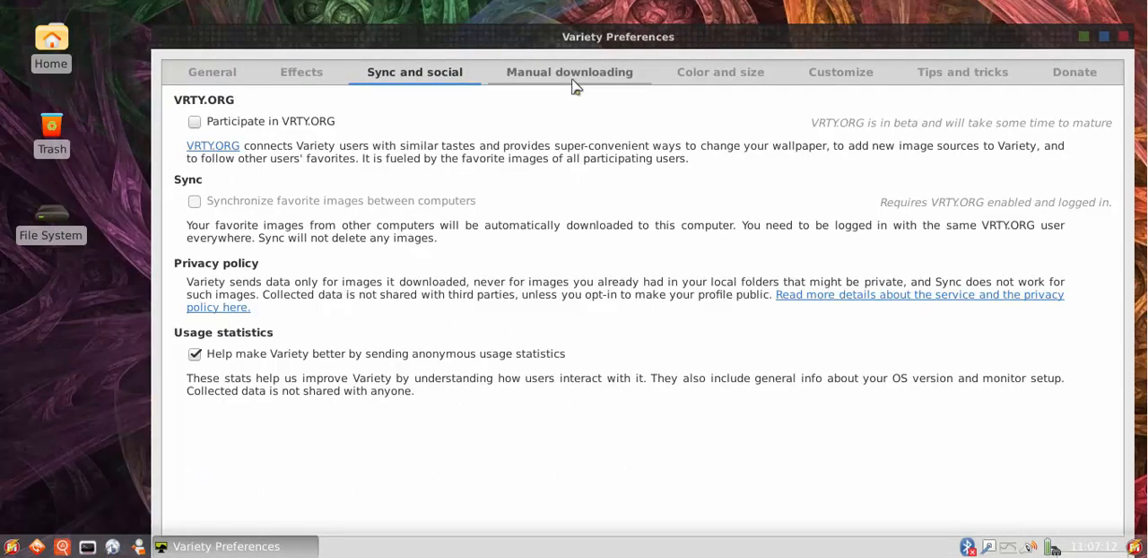
{"action": "left_click", "coordinate": [573, 77]}
{"action": "left_click", "coordinate": [700, 78]}
{"action": "left_click", "coordinate": [834, 78]}
{"action": "left_click", "coordinate": [260, 79]}
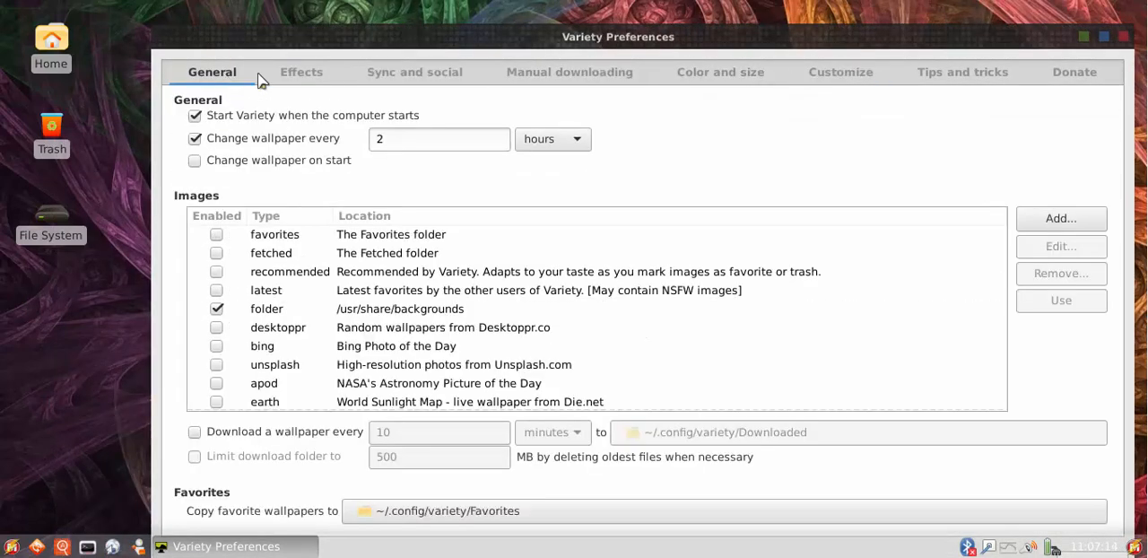
Show the thumbnails of the /usr/share/backgrounds image source, minimize the preferences window and browse the wallpapers
{"action": "left_click_drag", "start_coordinate": [400, 49], "coordinate": [336, 25]}
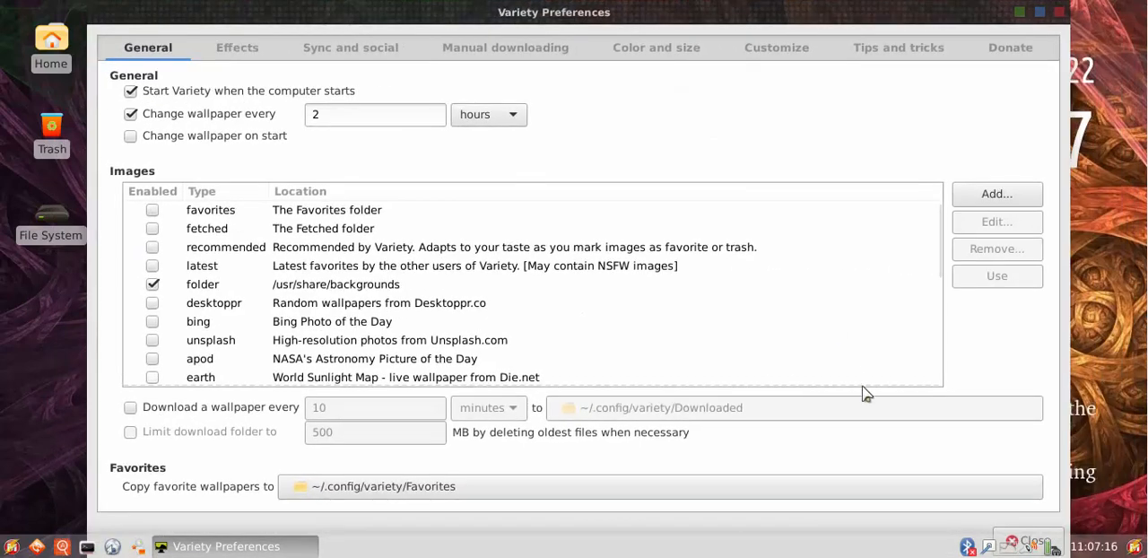
{"action": "left_click", "coordinate": [330, 285]}
{"action": "left_click", "coordinate": [1020, 13]}
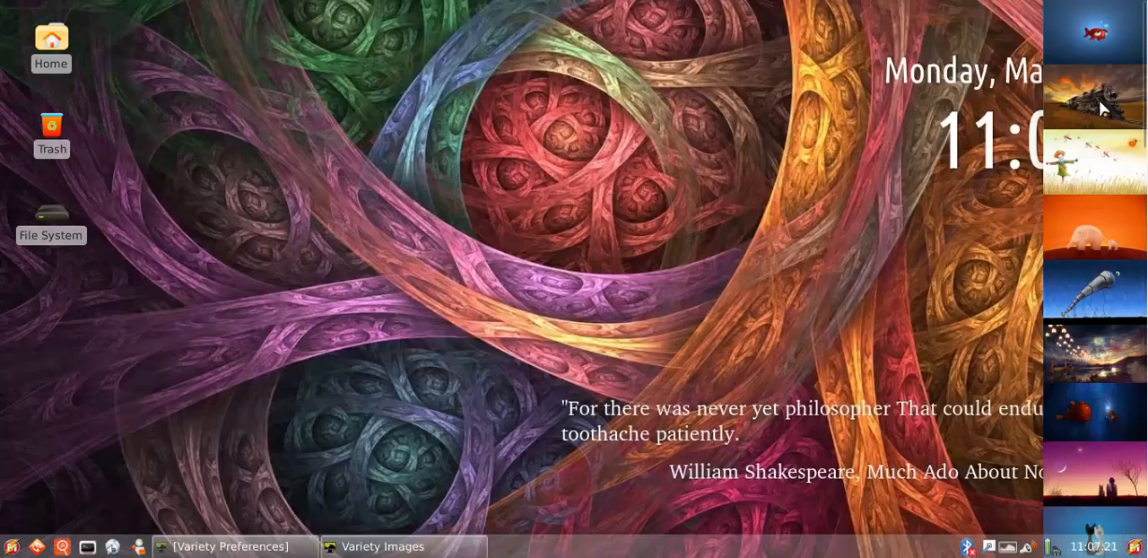
{"action": "scroll", "coordinate": [1102, 158], "scroll_direction": "down", "scroll_amount": 5}
{"action": "scroll", "coordinate": [1098, 152], "scroll_direction": "down", "scroll_amount": 8}
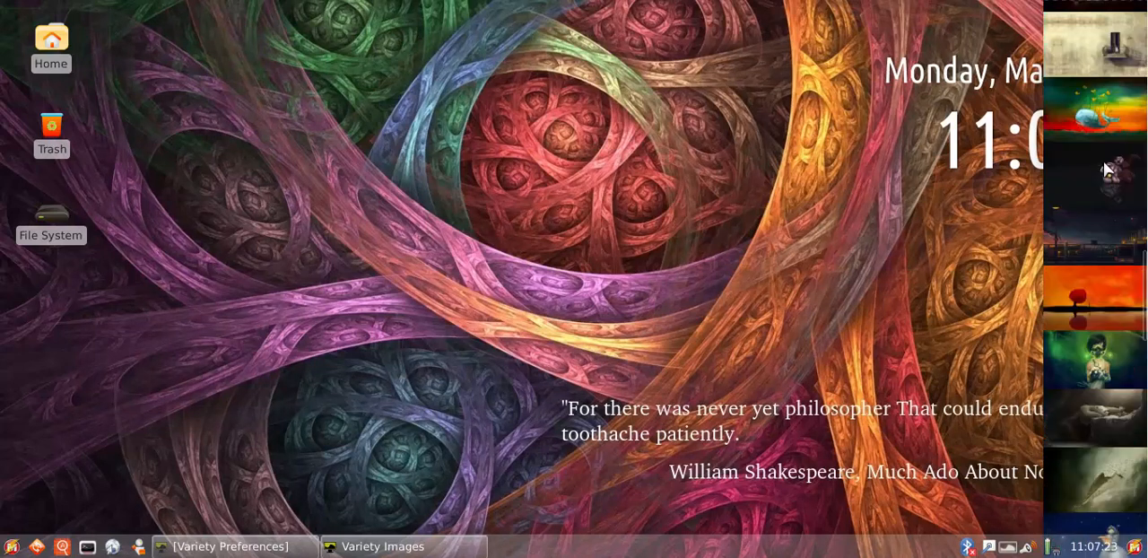
{"action": "scroll", "coordinate": [1104, 177], "scroll_direction": "down", "scroll_amount": 4}
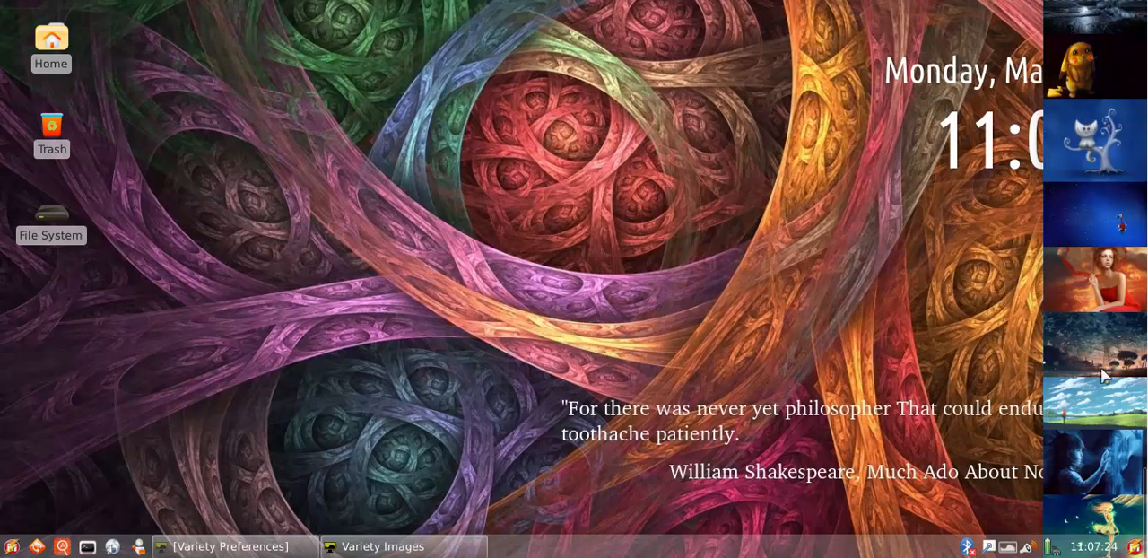
Try the wallpapers of the girl in blue, the power lines, the red-haired woman, the moonlit ship and the lone tree
{"action": "left_click", "coordinate": [1101, 462]}
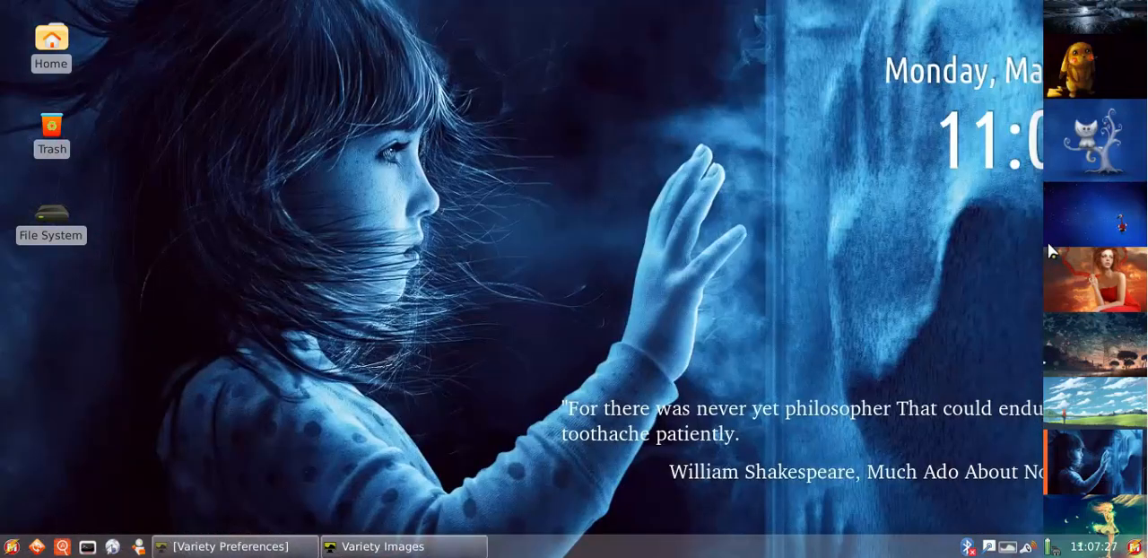
{"action": "left_click", "coordinate": [1099, 360]}
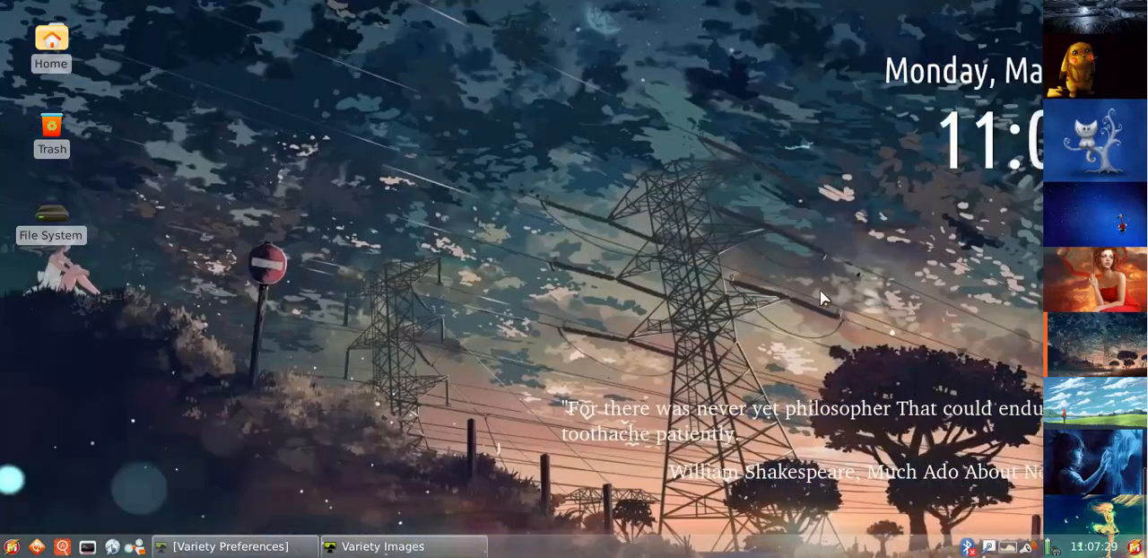
{"action": "left_click", "coordinate": [1073, 273]}
{"action": "scroll", "coordinate": [1112, 216], "scroll_direction": "up", "scroll_amount": 5}
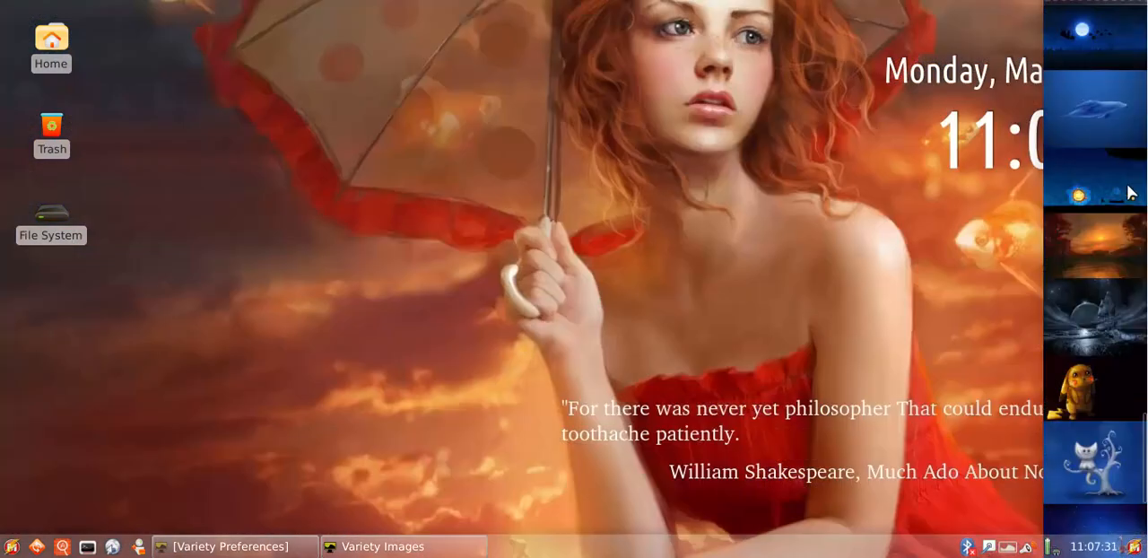
{"action": "left_click", "coordinate": [1103, 318]}
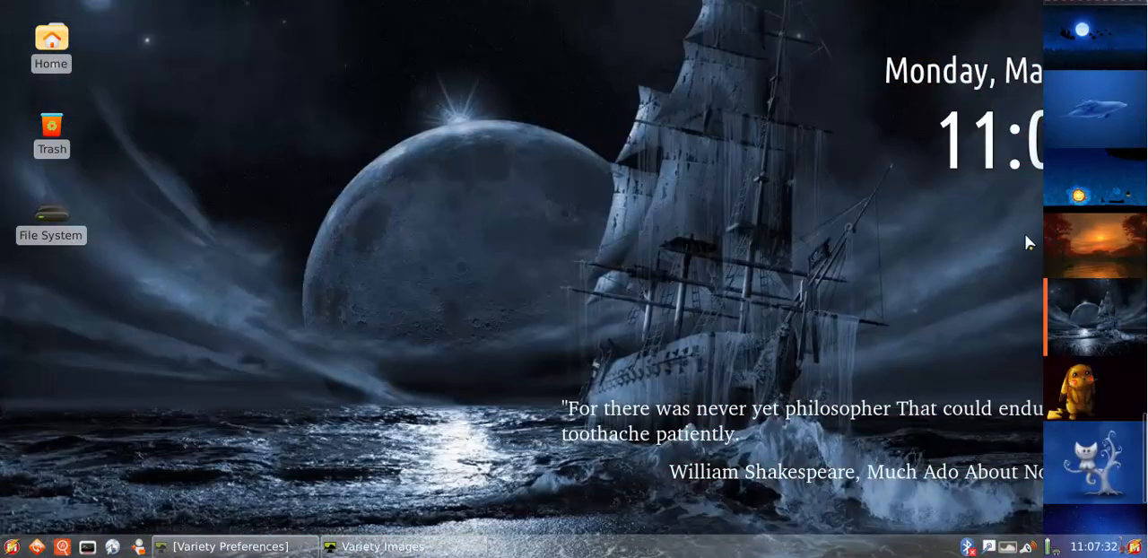
{"action": "scroll", "coordinate": [1099, 252], "scroll_direction": "up", "scroll_amount": 3}
{"action": "left_click", "coordinate": [1081, 168]}
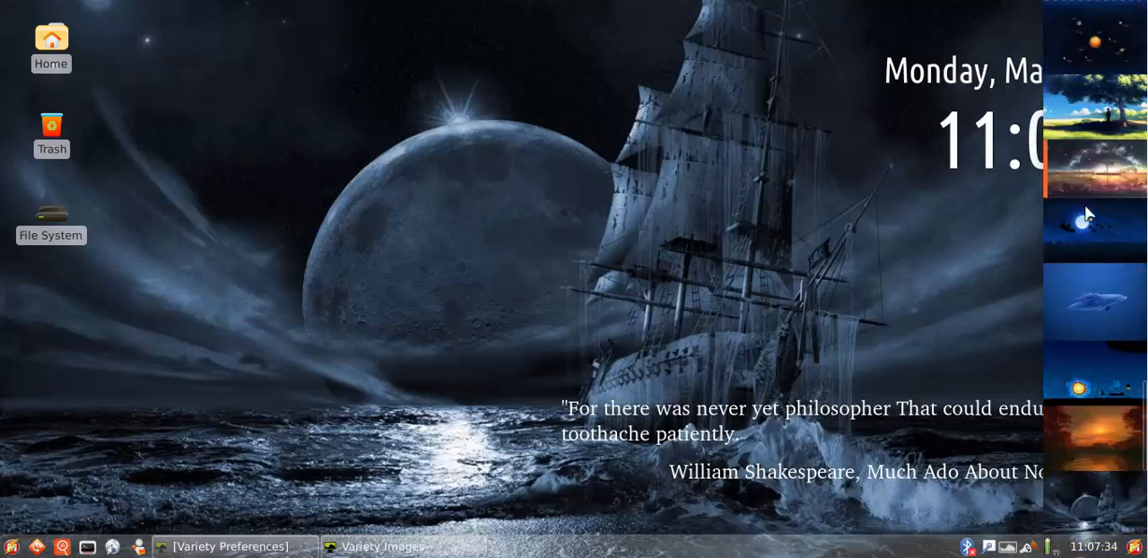
Apply the whale wallpaper after trying the rice-field sunset, the paper plane and the girl with the gas mask
{"action": "scroll", "coordinate": [1085, 225], "scroll_direction": "up", "scroll_amount": 5}
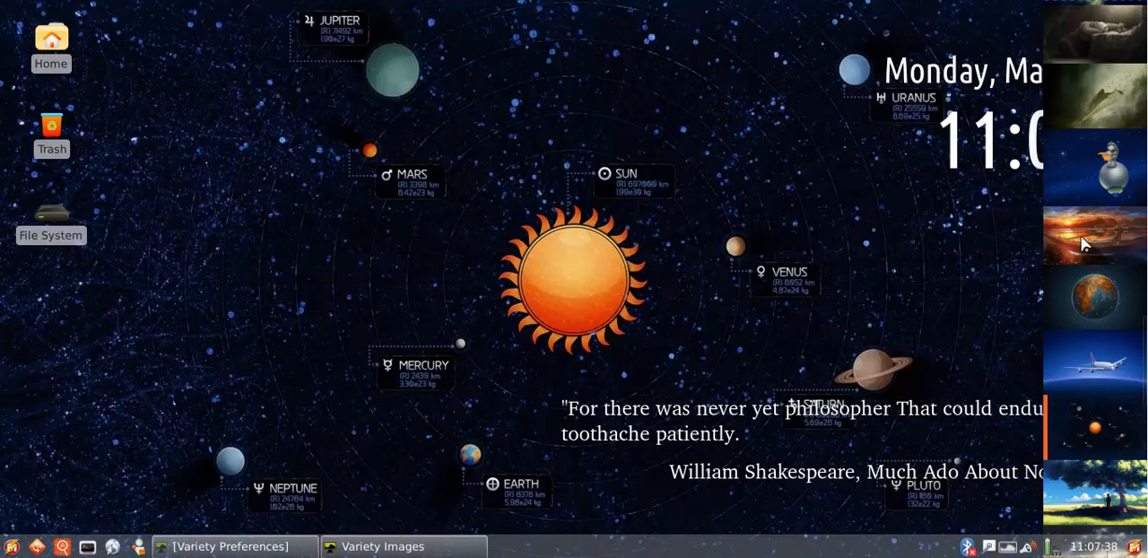
{"action": "left_click", "coordinate": [1083, 244]}
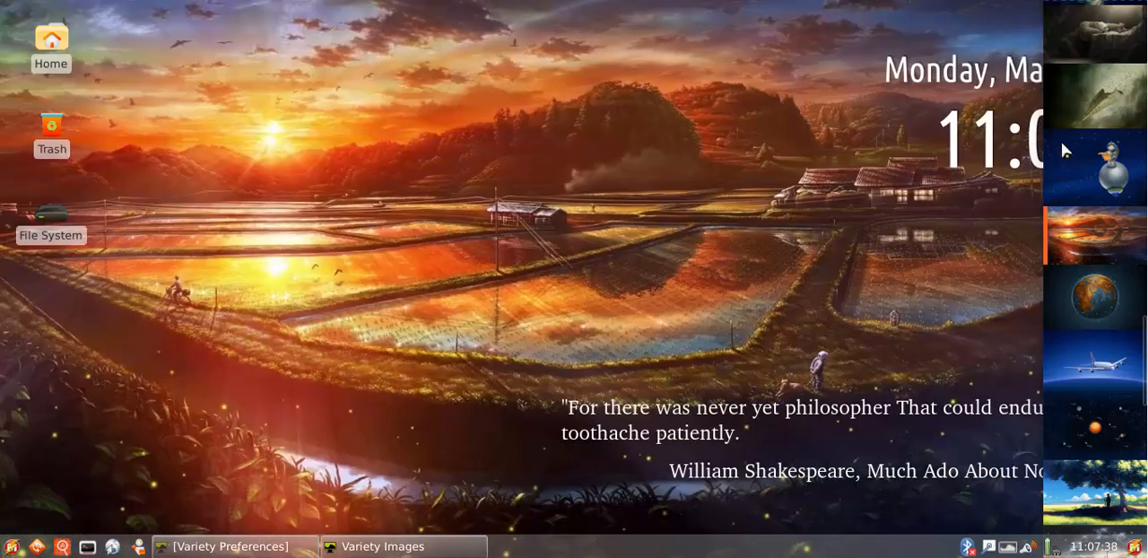
{"action": "left_click", "coordinate": [1103, 90]}
{"action": "scroll", "coordinate": [1090, 269], "scroll_direction": "up", "scroll_amount": 5}
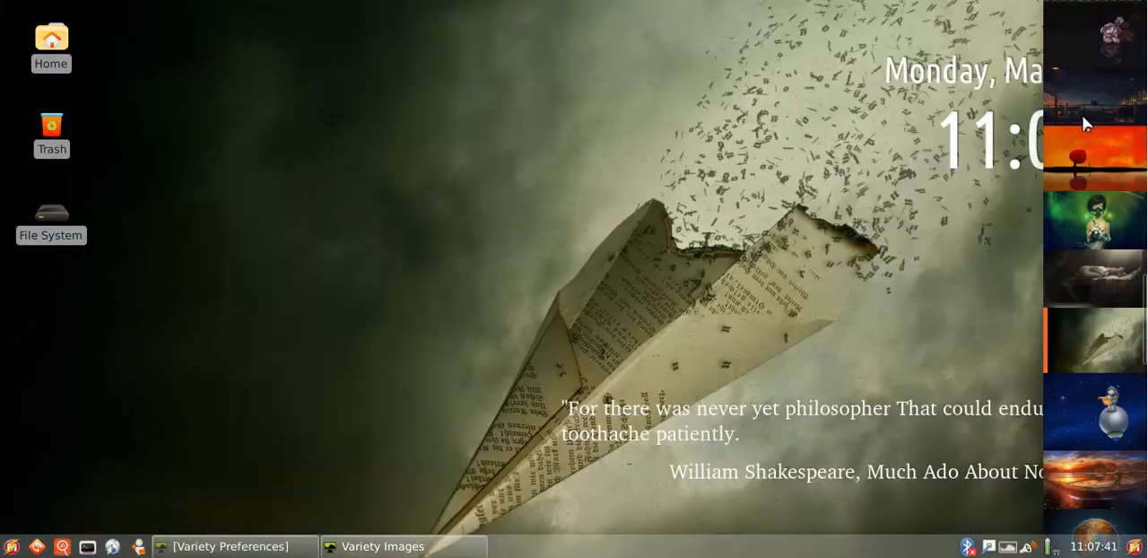
{"action": "left_click", "coordinate": [1092, 305]}
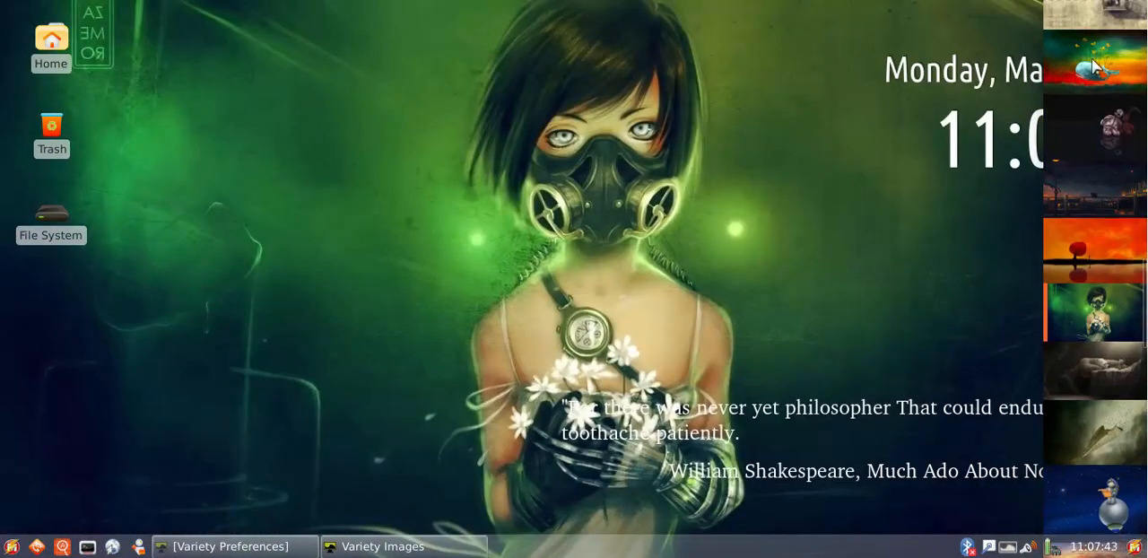
{"action": "scroll", "coordinate": [1101, 134], "scroll_direction": "up", "scroll_amount": 1}
{"action": "left_click", "coordinate": [1102, 134]}
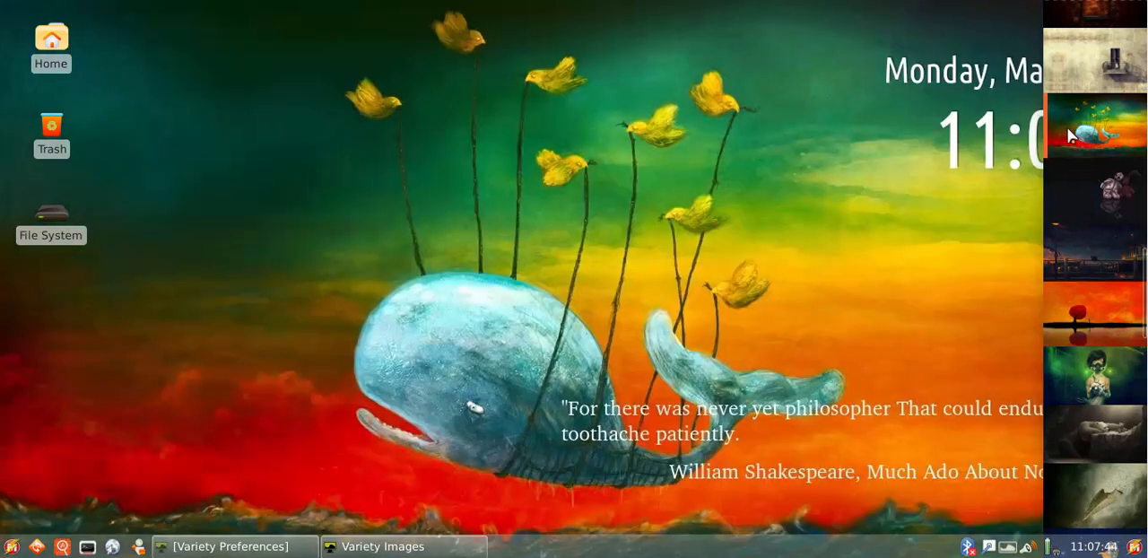
Return to the Variety preferences, select the Desktoppr.co image source without enabling it, and close the preferences
{"action": "left_click", "coordinate": [269, 546]}
{"action": "left_click", "coordinate": [426, 310]}
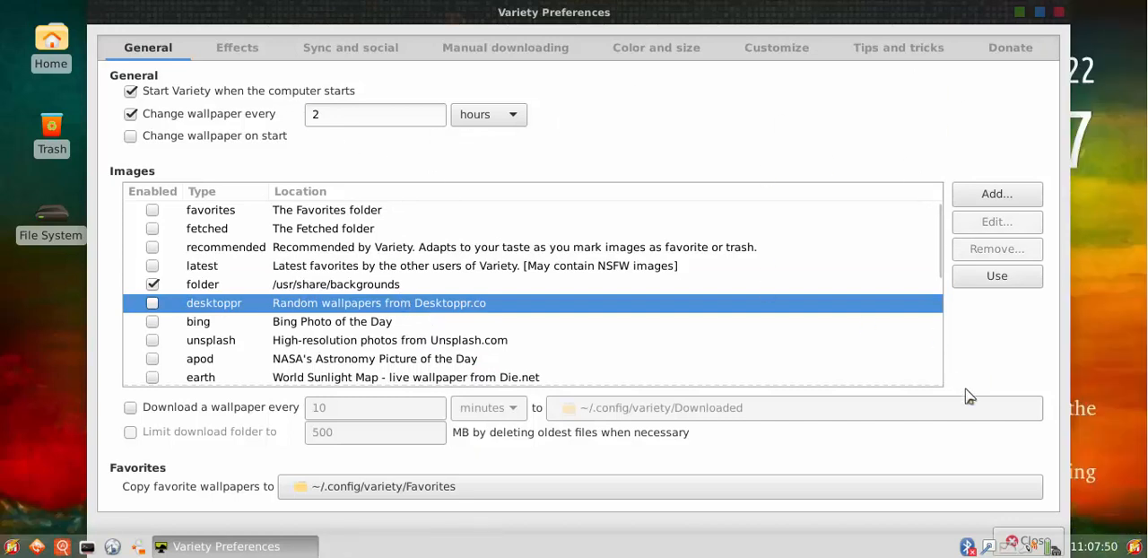
{"action": "left_click", "coordinate": [1023, 541]}
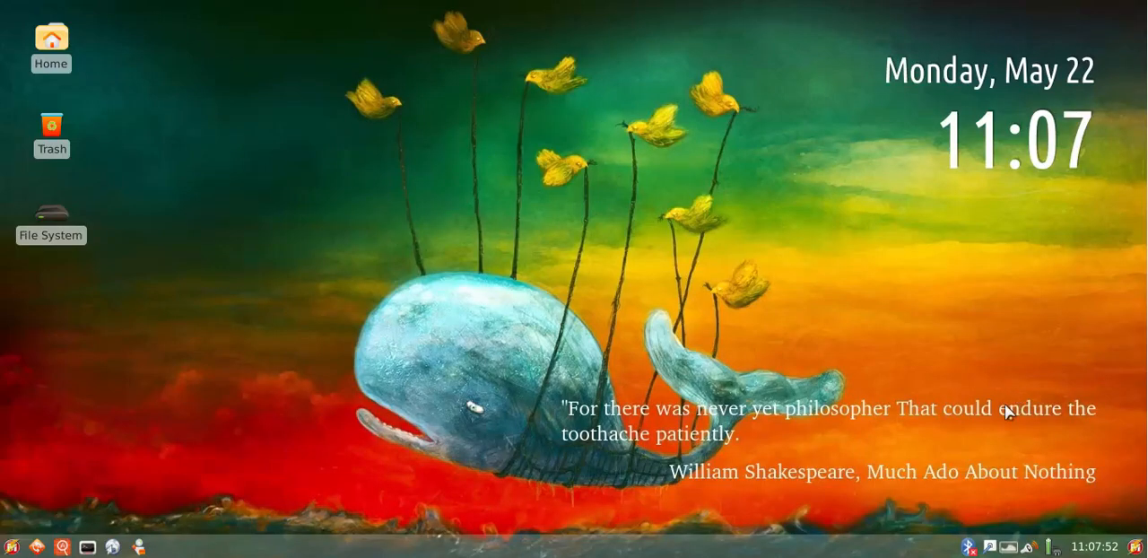
Quit the Variety wallpaper changer and open the desktop settings
{"action": "left_click", "coordinate": [1012, 550]}
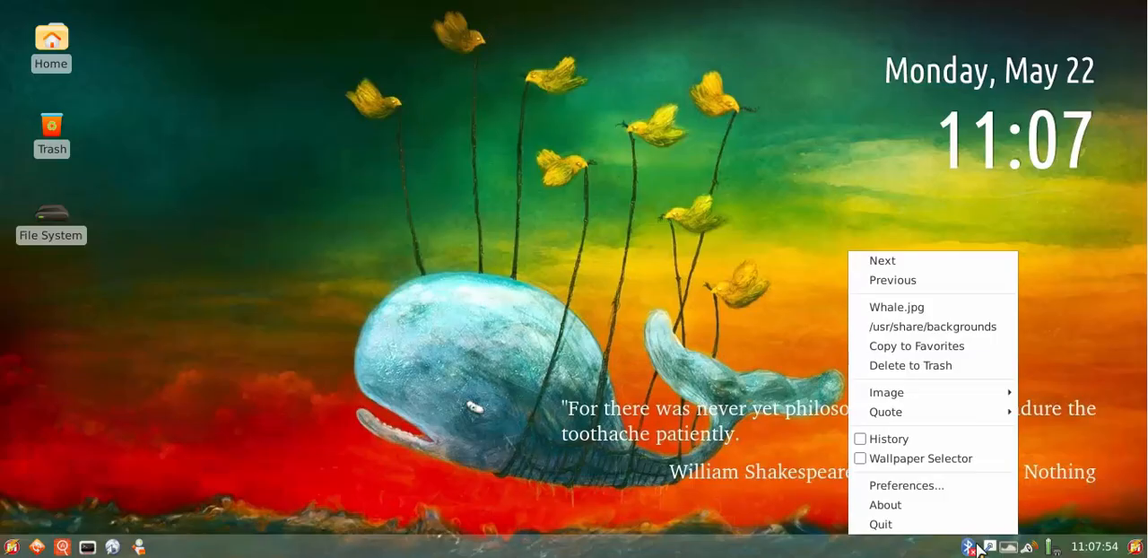
{"action": "left_click", "coordinate": [897, 529]}
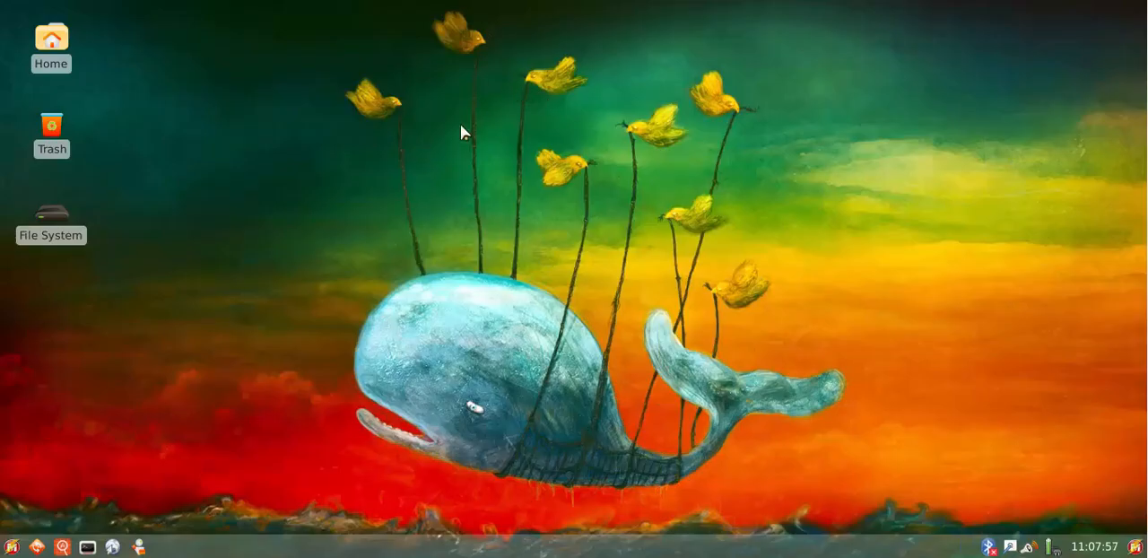
{"action": "right_click", "coordinate": [461, 125]}
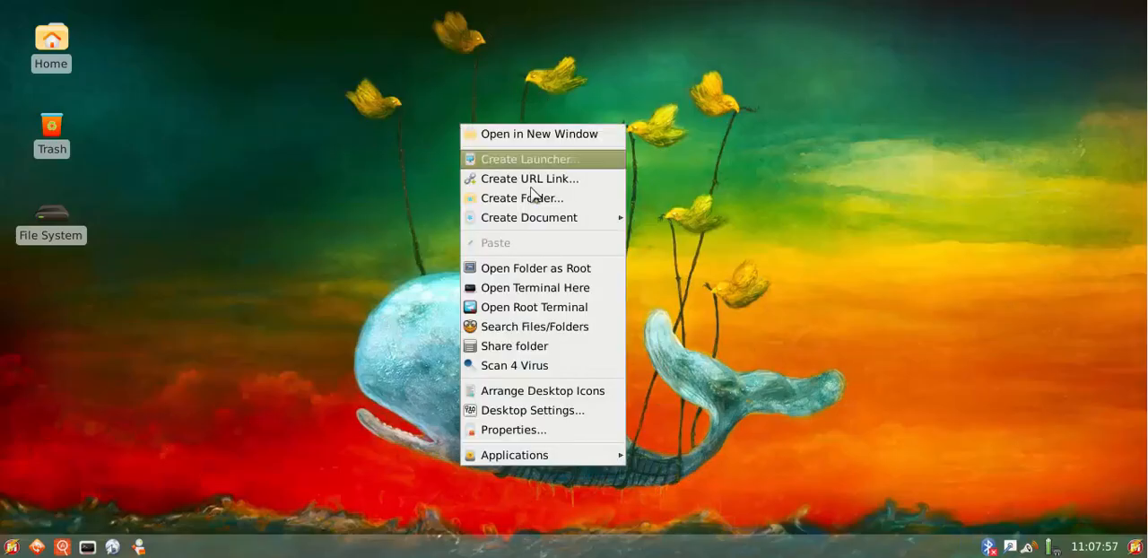
{"action": "left_click", "coordinate": [531, 411]}
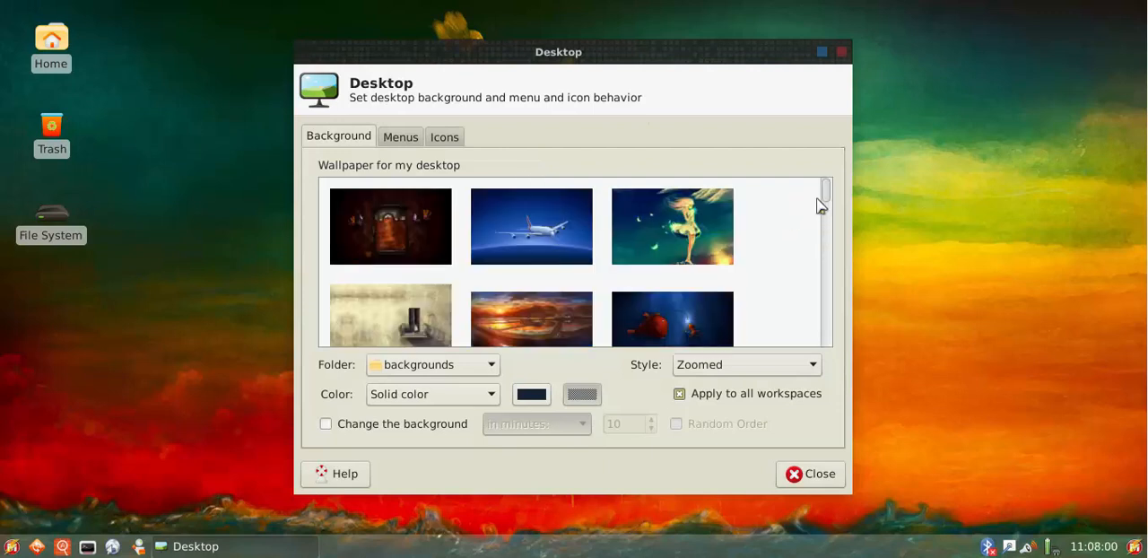
Try the wallpapers of the girl with the gas mask and the girl in blue reaching for the hand
{"action": "left_click_drag", "start_coordinate": [827, 198], "coordinate": [835, 348]}
{"action": "left_click", "coordinate": [556, 209]}
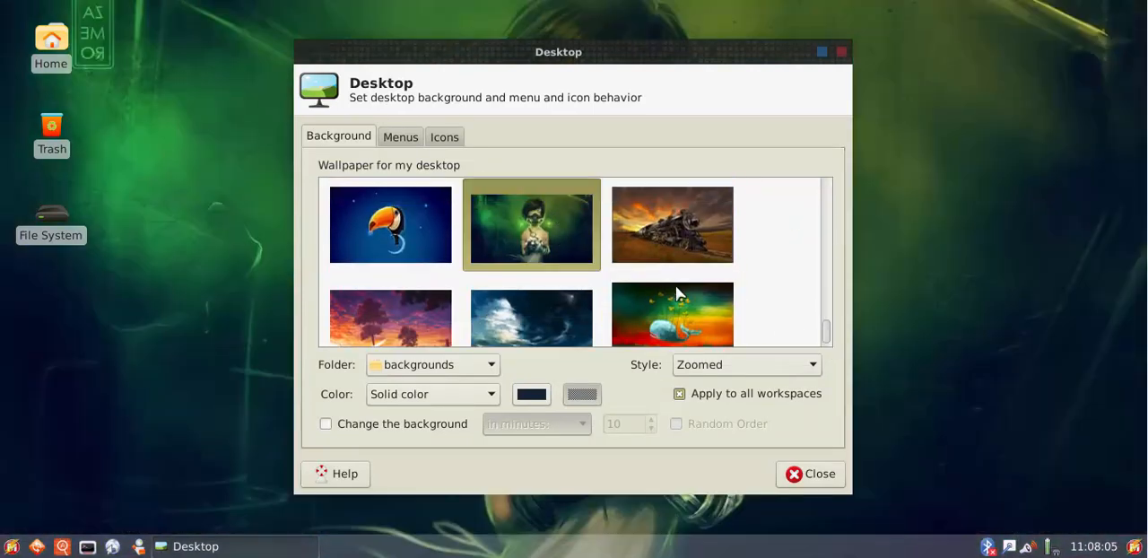
{"action": "scroll", "coordinate": [693, 284], "scroll_direction": "up", "scroll_amount": 2}
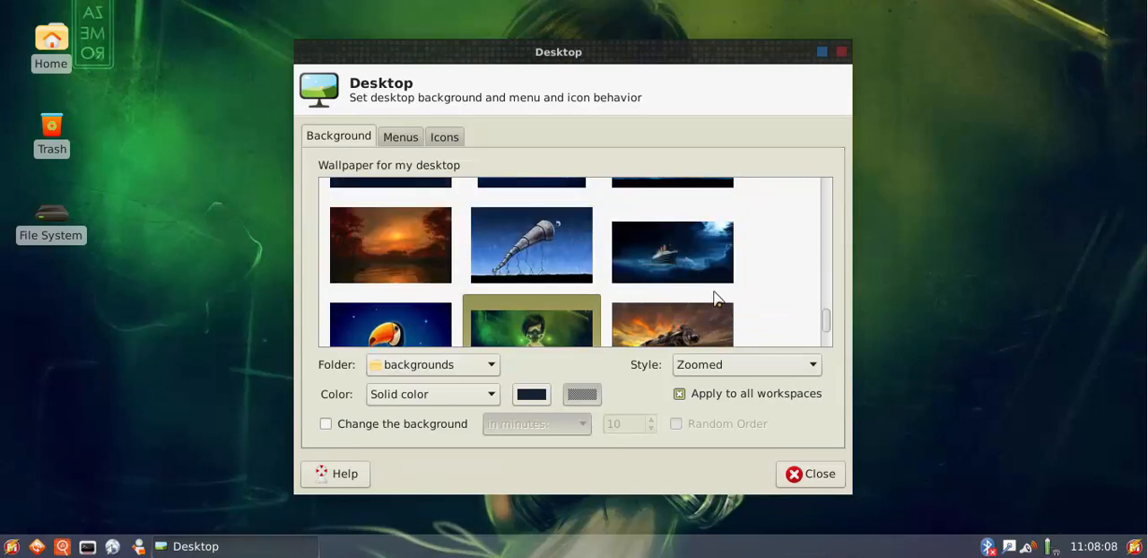
{"action": "scroll", "coordinate": [764, 282], "scroll_direction": "up", "scroll_amount": 5}
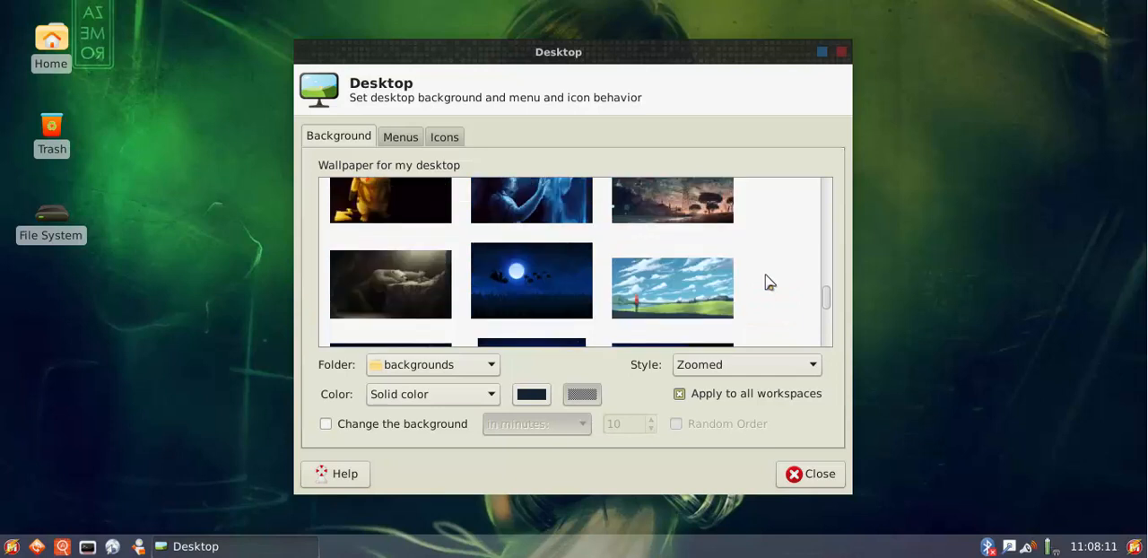
{"action": "left_click", "coordinate": [676, 263]}
{"action": "left_click", "coordinate": [584, 235]}
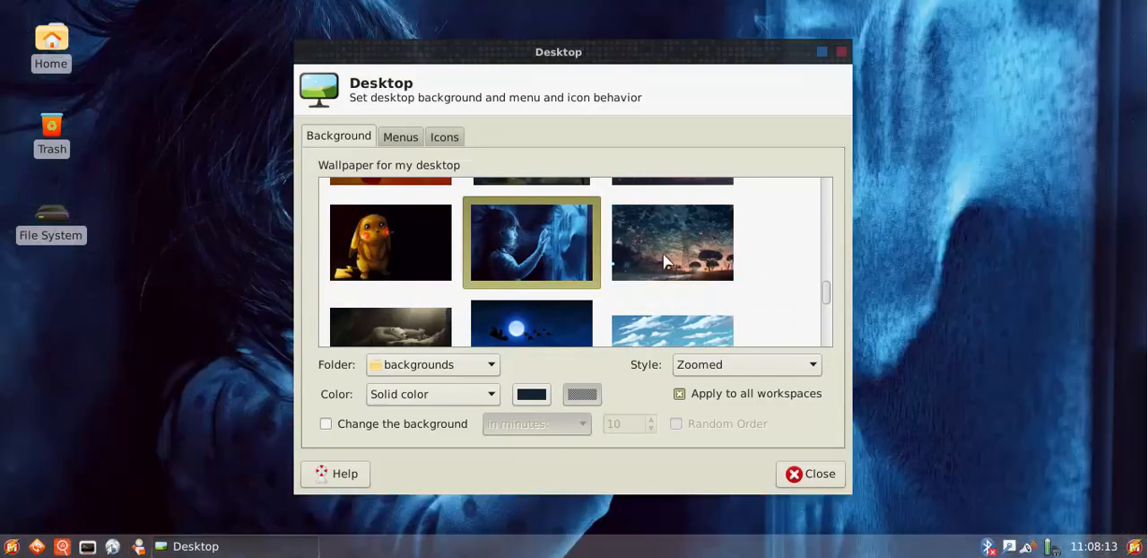
Move the desktop settings window aside to view the blue girl wallpaper in full, and bring the window back to the middle
{"action": "scroll", "coordinate": [763, 258], "scroll_direction": "up", "scroll_amount": 2}
{"action": "left_click_drag", "start_coordinate": [786, 52], "coordinate": [587, 84]}
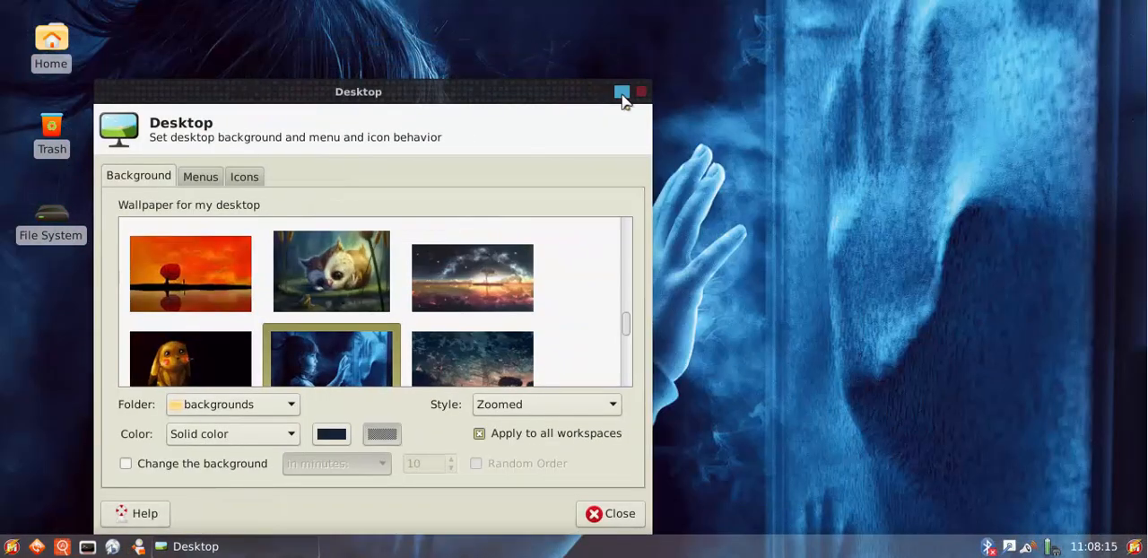
{"action": "left_click", "coordinate": [620, 93]}
{"action": "left_click", "coordinate": [1117, 11]}
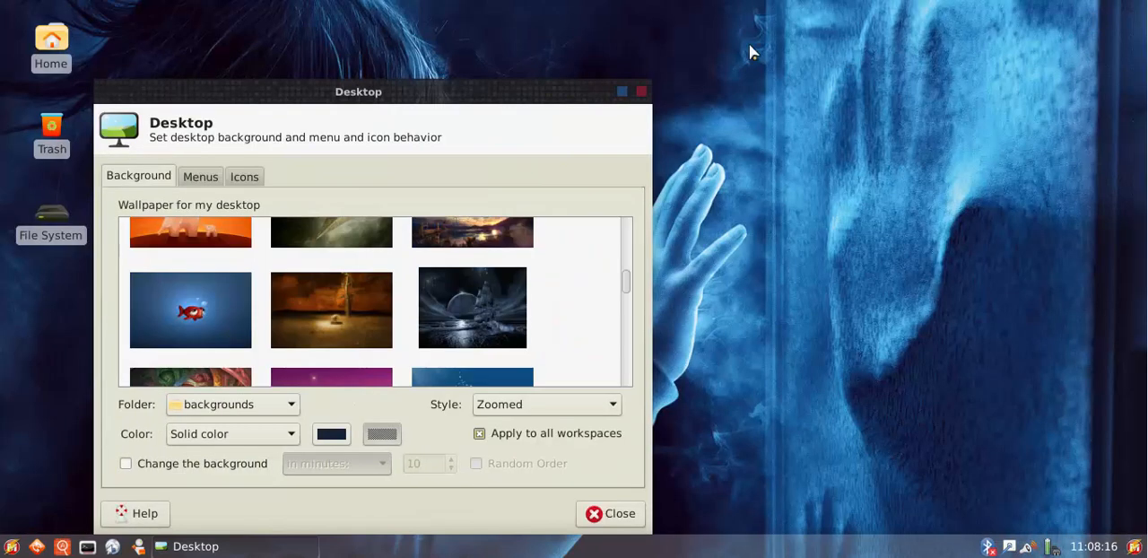
{"action": "left_click_drag", "start_coordinate": [534, 111], "coordinate": [441, 377]}
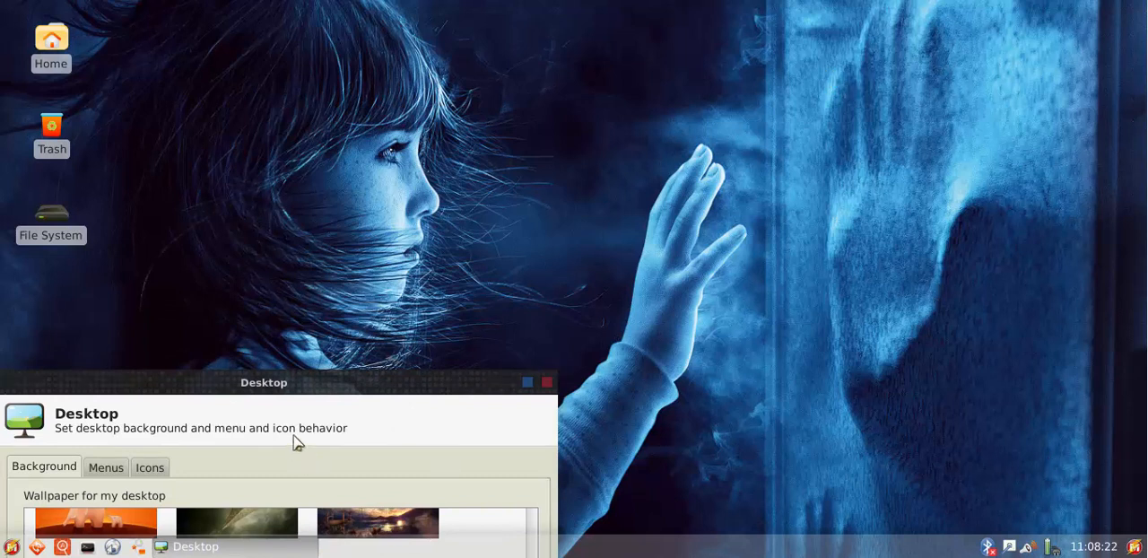
{"action": "left_click_drag", "start_coordinate": [292, 399], "coordinate": [622, 75]}
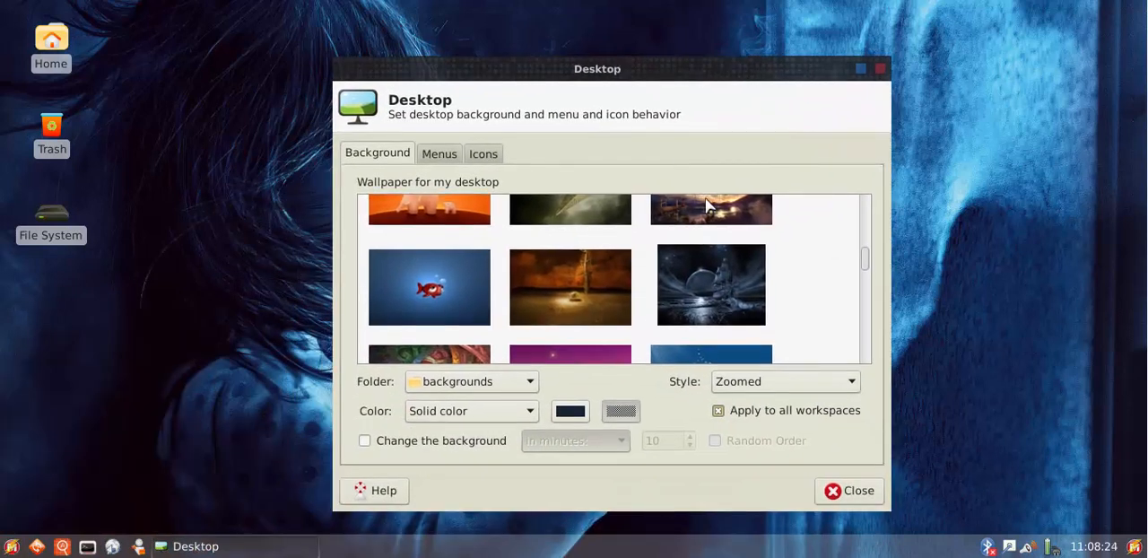
Try the wallpapers of the figure under the large tree and the scarecrow with dragonflies
{"action": "scroll", "coordinate": [805, 278], "scroll_direction": "up", "scroll_amount": 3}
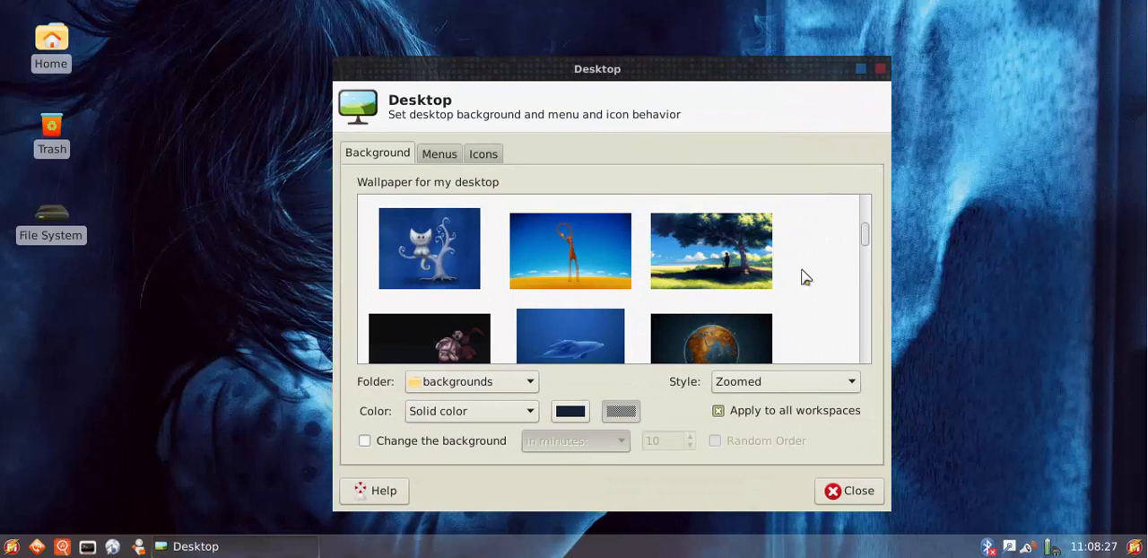
{"action": "scroll", "coordinate": [804, 278], "scroll_direction": "up", "scroll_amount": 1}
{"action": "left_click", "coordinate": [711, 302]}
{"action": "scroll", "coordinate": [825, 264], "scroll_direction": "up", "scroll_amount": 2}
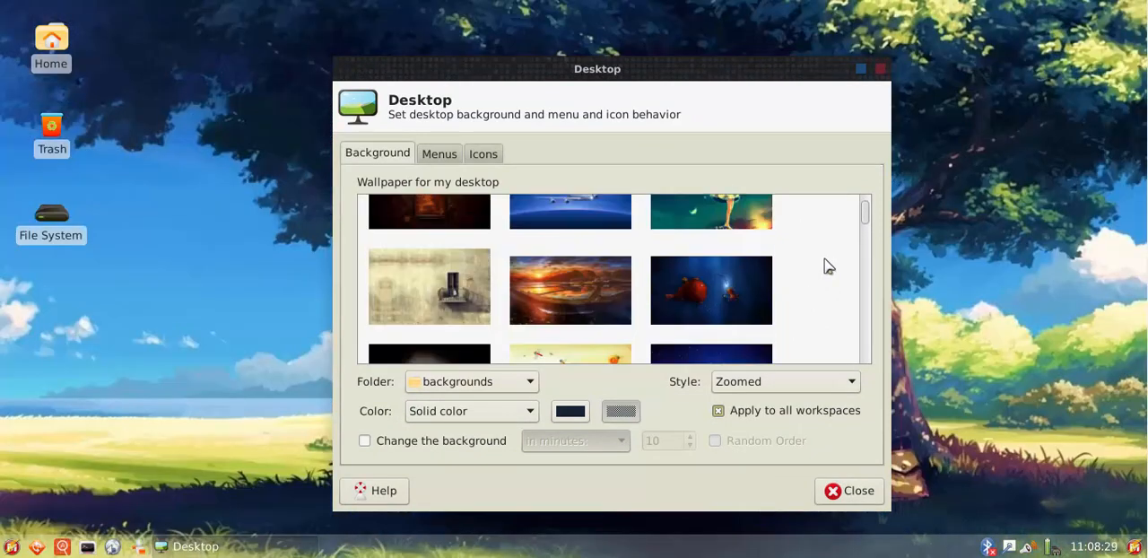
{"action": "scroll", "coordinate": [815, 266], "scroll_direction": "down", "scroll_amount": 2}
{"action": "left_click", "coordinate": [588, 287]}
{"action": "scroll", "coordinate": [526, 244], "scroll_direction": "up", "scroll_amount": 2}
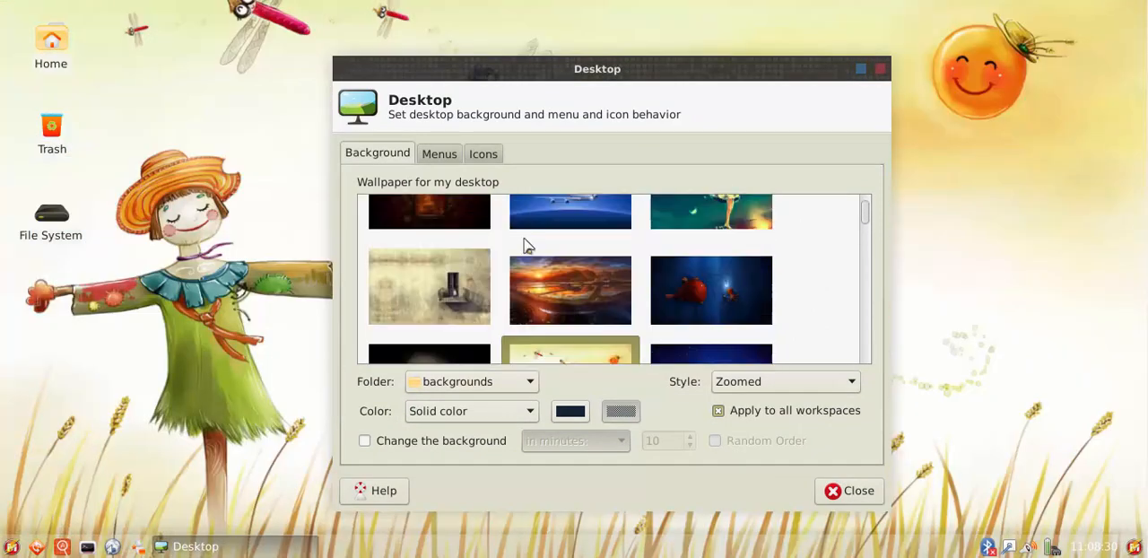
Try the wallpapers of the beige wall with the balcony, the dark red checkered room and the rice-field sunset
{"action": "left_click", "coordinate": [398, 282]}
{"action": "scroll", "coordinate": [699, 242], "scroll_direction": "up", "scroll_amount": 1}
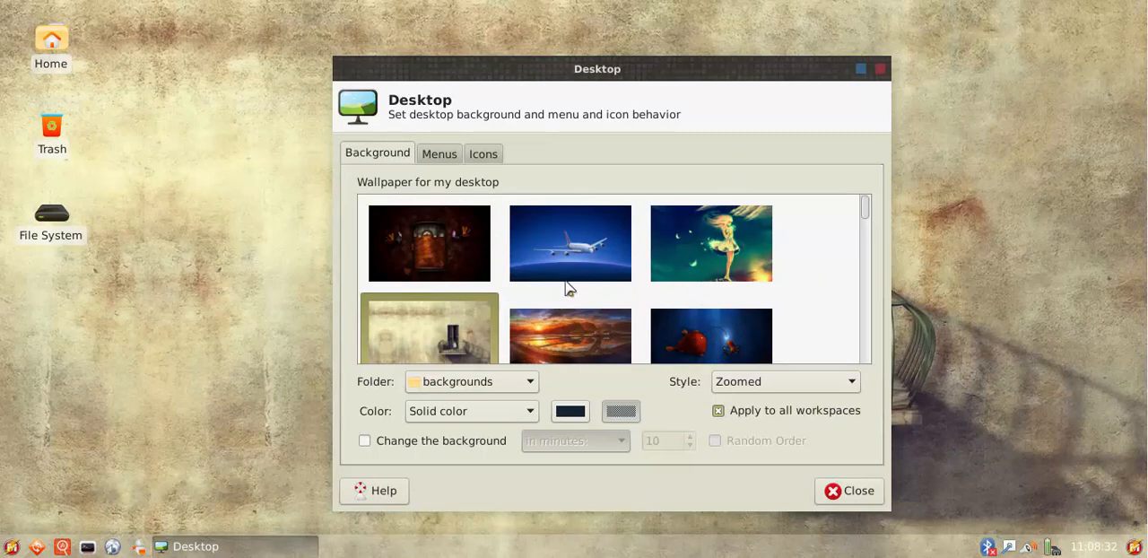
{"action": "left_click", "coordinate": [442, 241]}
{"action": "scroll", "coordinate": [582, 297], "scroll_direction": "down", "scroll_amount": 1}
{"action": "left_click", "coordinate": [582, 254]}
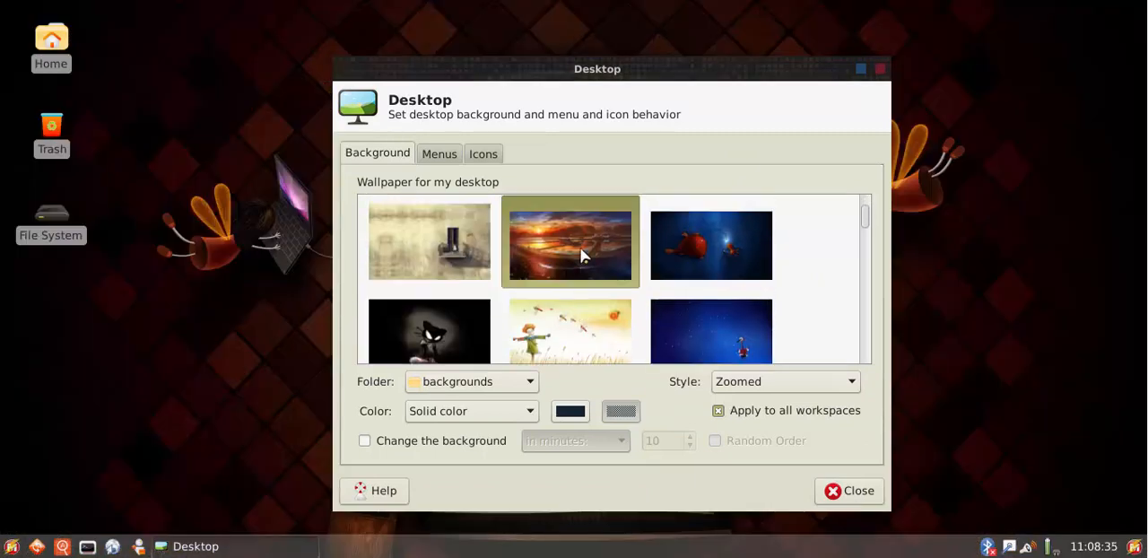
Try the wallpaper of the red-haired woman in the red dress
{"action": "scroll", "coordinate": [628, 280], "scroll_direction": "down", "scroll_amount": 2}
{"action": "scroll", "coordinate": [628, 280], "scroll_direction": "down", "scroll_amount": 4}
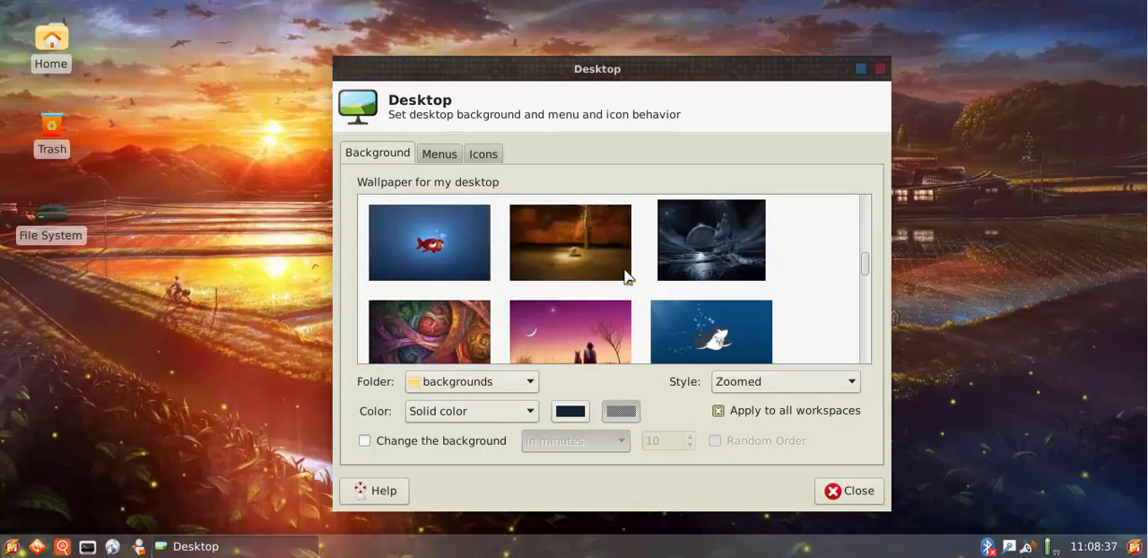
{"action": "scroll", "coordinate": [565, 268], "scroll_direction": "down", "scroll_amount": 1}
{"action": "scroll", "coordinate": [565, 267], "scroll_direction": "down", "scroll_amount": 1}
{"action": "scroll", "coordinate": [640, 266], "scroll_direction": "down", "scroll_amount": 2}
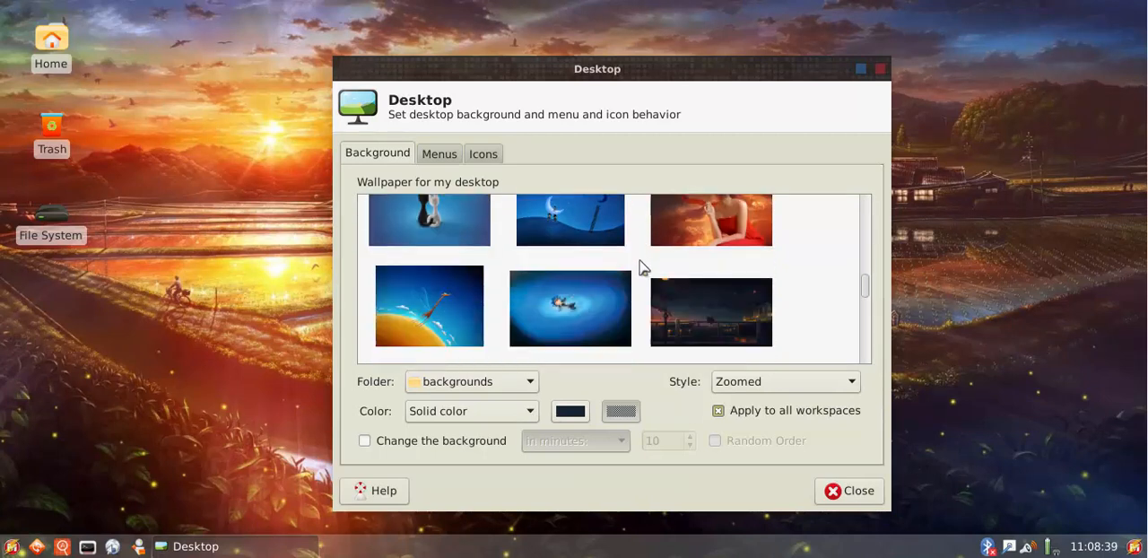
{"action": "left_click", "coordinate": [743, 241]}
{"action": "scroll", "coordinate": [820, 285], "scroll_direction": "down", "scroll_amount": 2}
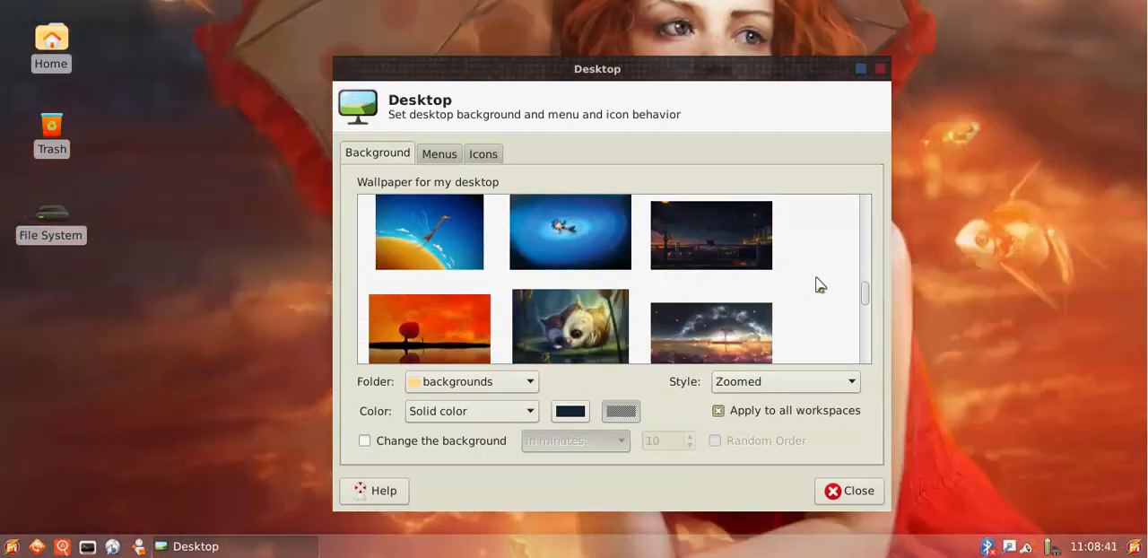
Apply the wallpaper of the lone tree under the starry sky and close the desktop settings
{"action": "scroll", "coordinate": [820, 284], "scroll_direction": "down", "scroll_amount": 1}
{"action": "left_click", "coordinate": [708, 249]}
{"action": "scroll", "coordinate": [812, 270], "scroll_direction": "down", "scroll_amount": 2}
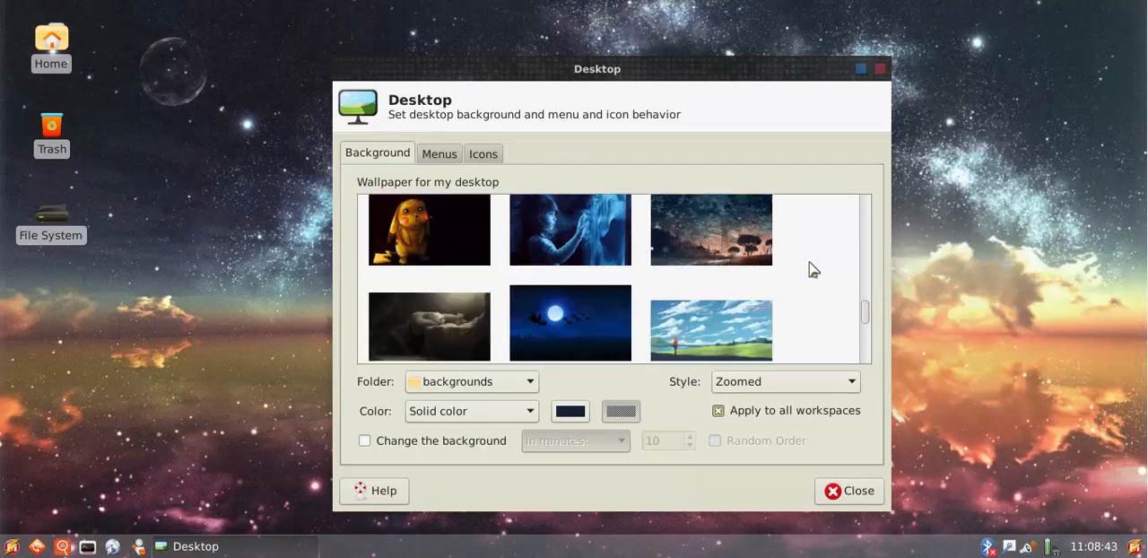
{"action": "left_click", "coordinate": [851, 492]}
Browse the installed applications and start the Variety wallpaper changer again
{"action": "left_click", "coordinate": [14, 547]}
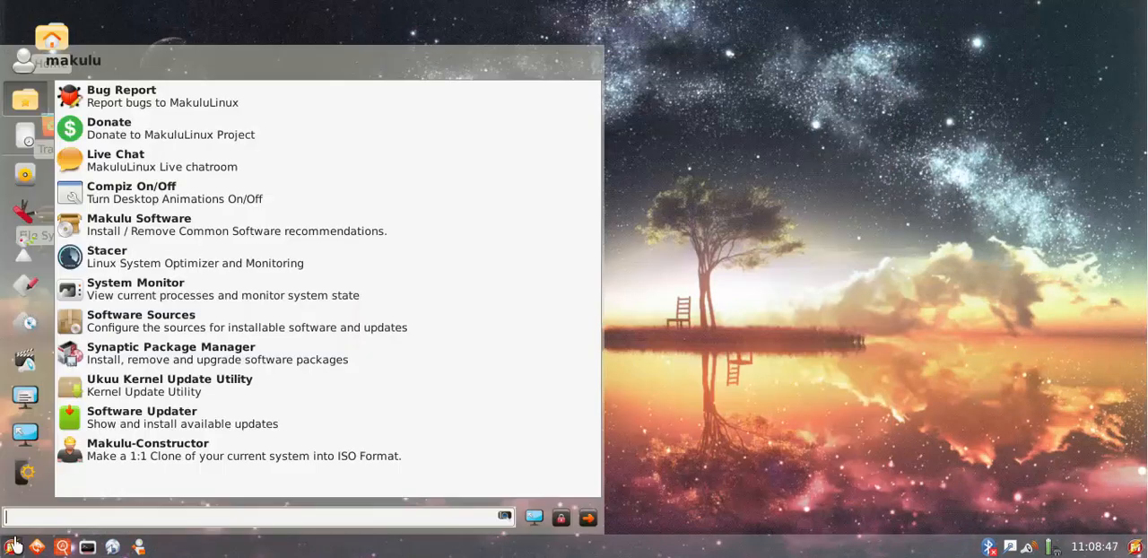
{"action": "left_click", "coordinate": [36, 184]}
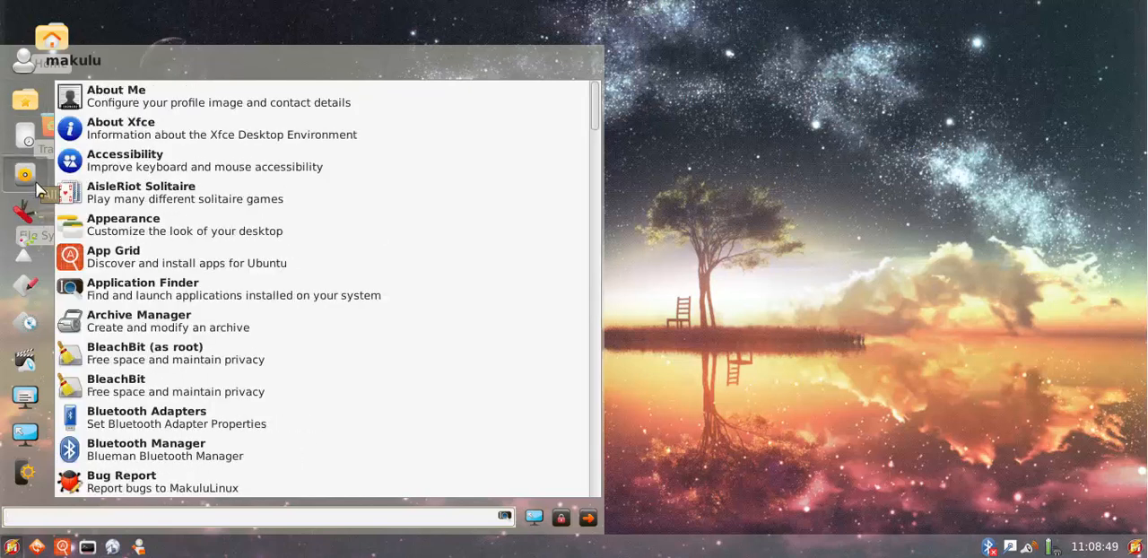
{"action": "scroll", "coordinate": [54, 220], "scroll_direction": "down", "scroll_amount": 2}
{"action": "scroll", "coordinate": [224, 435], "scroll_direction": "down", "scroll_amount": 2}
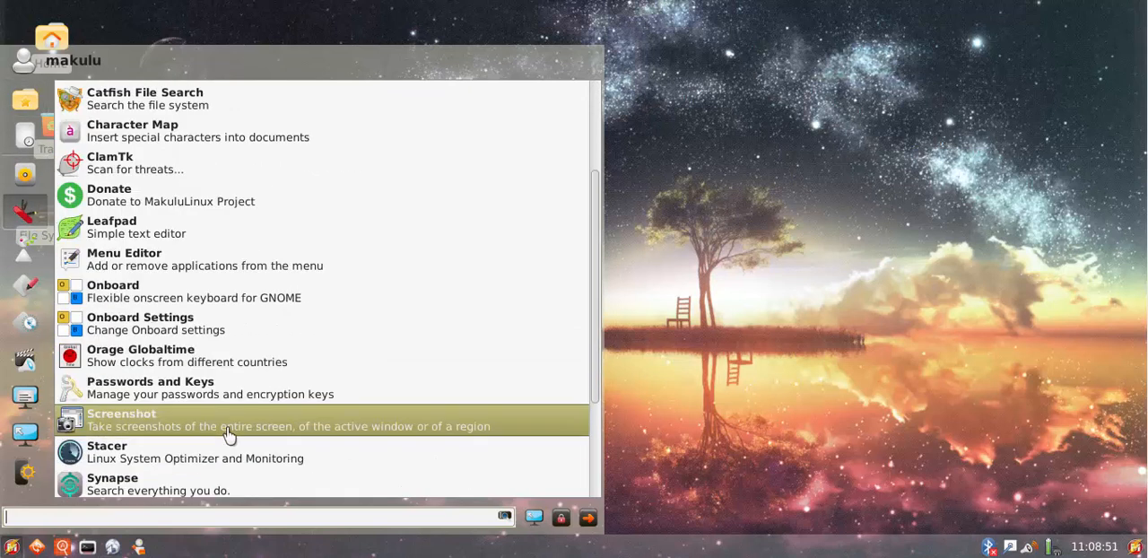
{"action": "scroll", "coordinate": [162, 425], "scroll_direction": "down", "scroll_amount": 2}
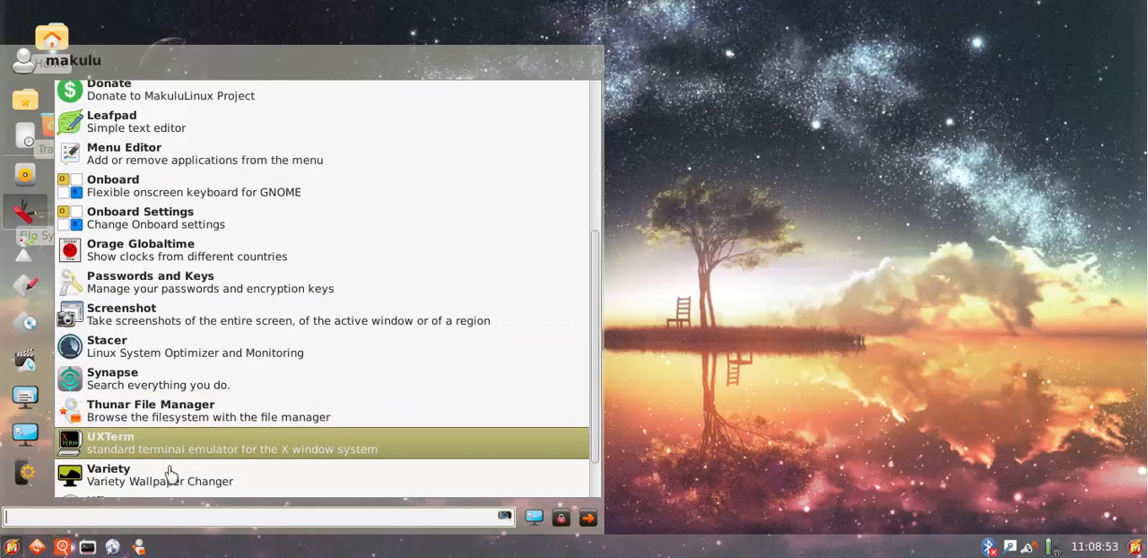
{"action": "left_click", "coordinate": [101, 477]}
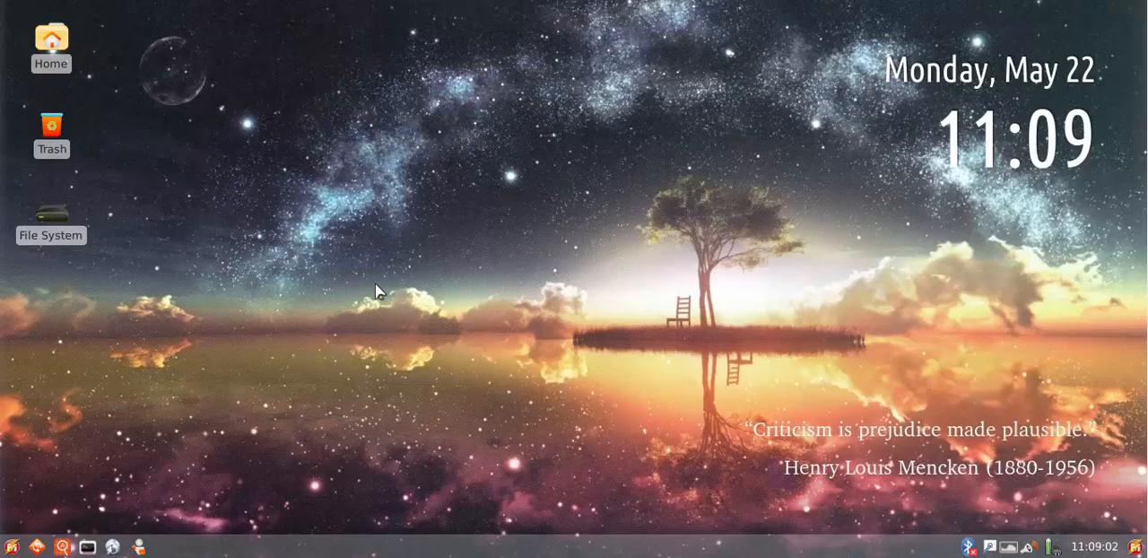
Look through the accessories in the application launcher and dismiss it
{"action": "left_click", "coordinate": [12, 546]}
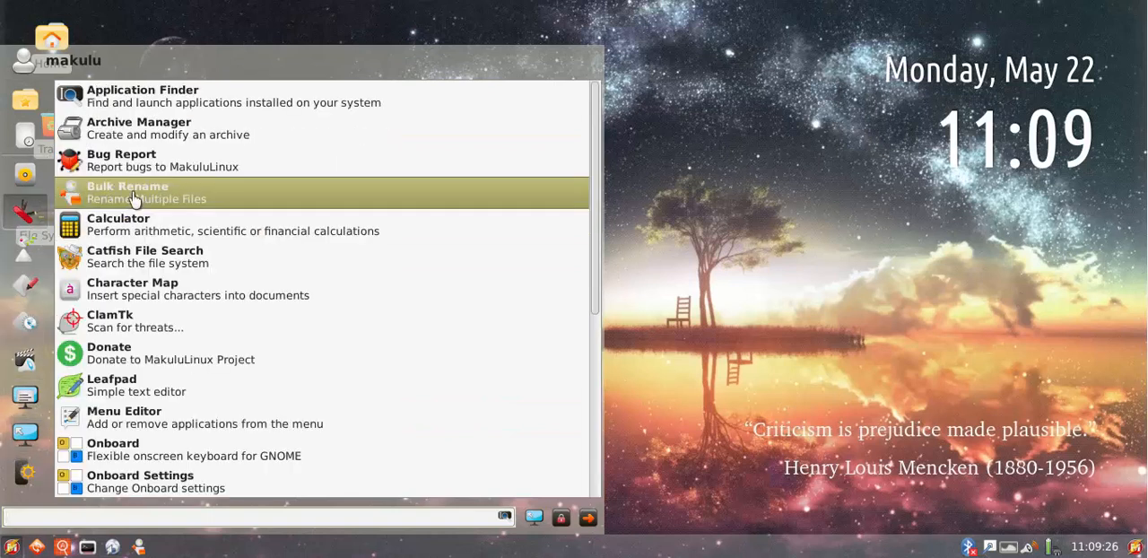
{"action": "scroll", "coordinate": [243, 292], "scroll_direction": "down", "scroll_amount": 4}
{"action": "scroll", "coordinate": [244, 291], "scroll_direction": "up", "scroll_amount": 4}
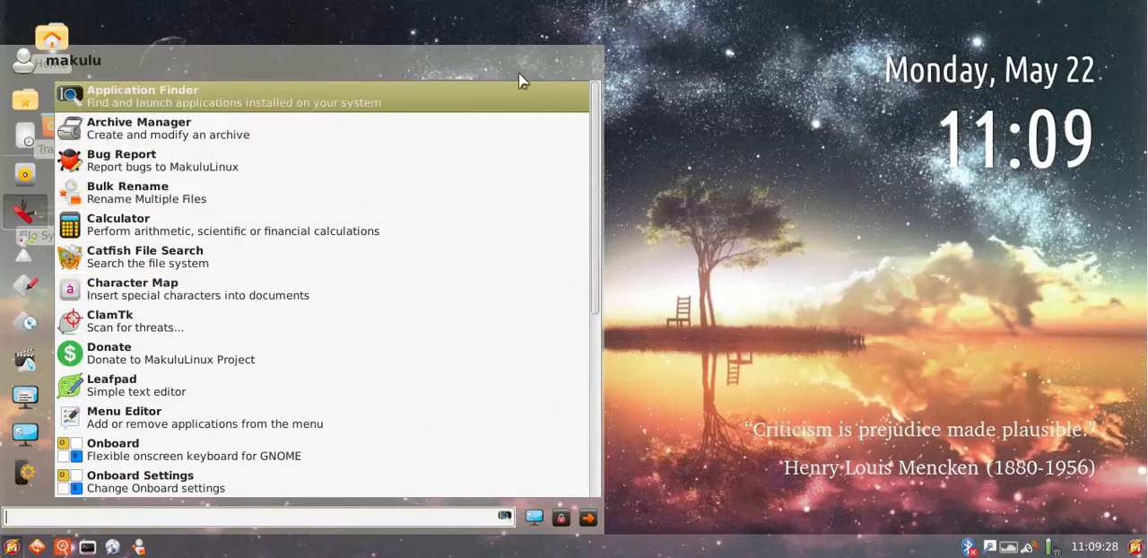
{"action": "left_click", "coordinate": [629, 101]}
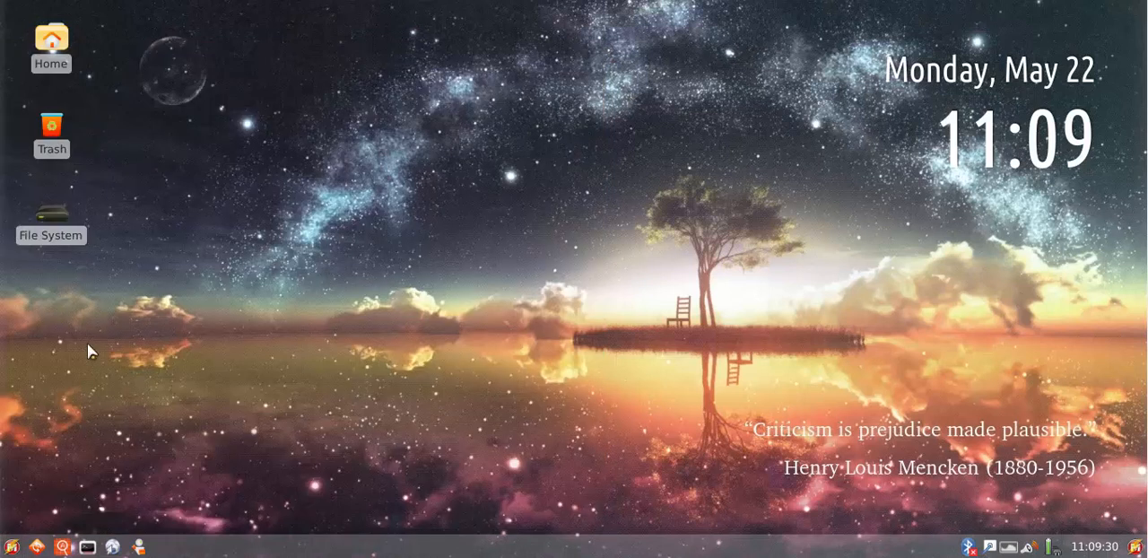
Make the application launcher narrower and dismiss it
{"action": "left_click", "coordinate": [13, 545]}
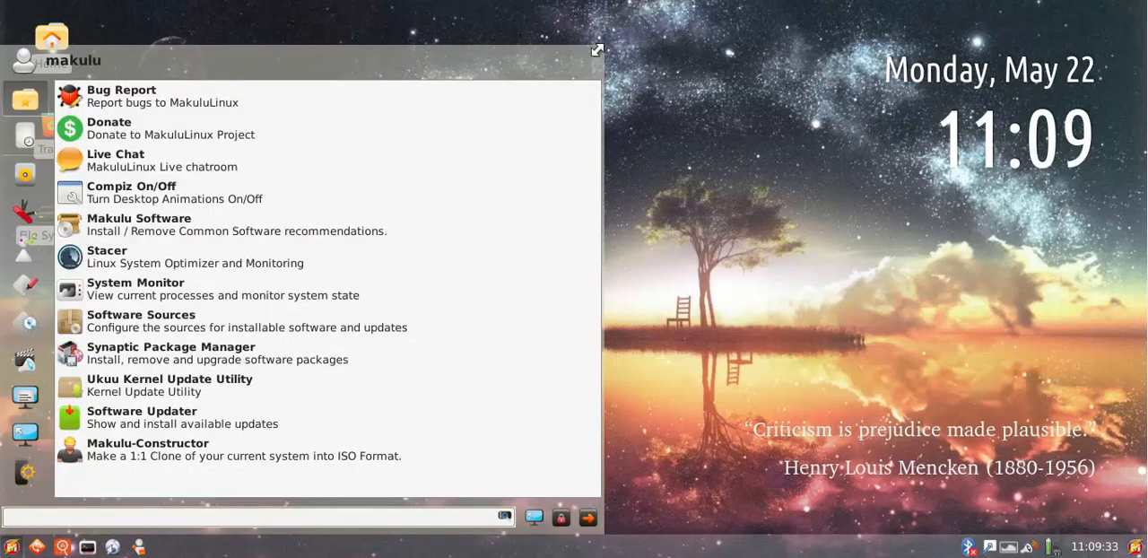
{"action": "left_click_drag", "start_coordinate": [596, 59], "coordinate": [525, 54]}
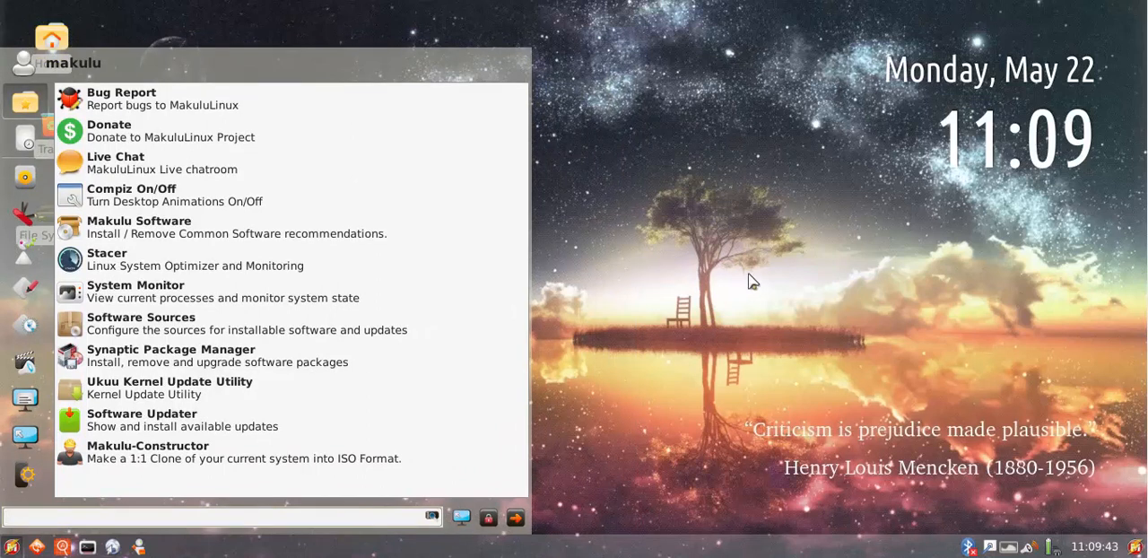
{"action": "left_click", "coordinate": [781, 274]}
Open the Settings manager from the application launcher, close it and open it again
{"action": "left_click", "coordinate": [12, 546]}
{"action": "left_click", "coordinate": [462, 520]}
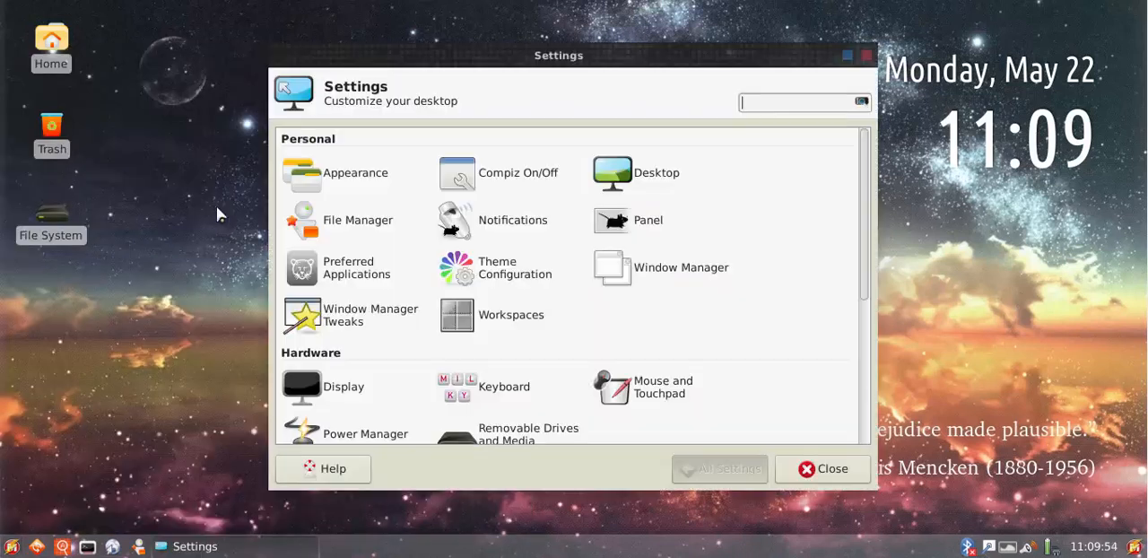
{"action": "left_click", "coordinate": [817, 468]}
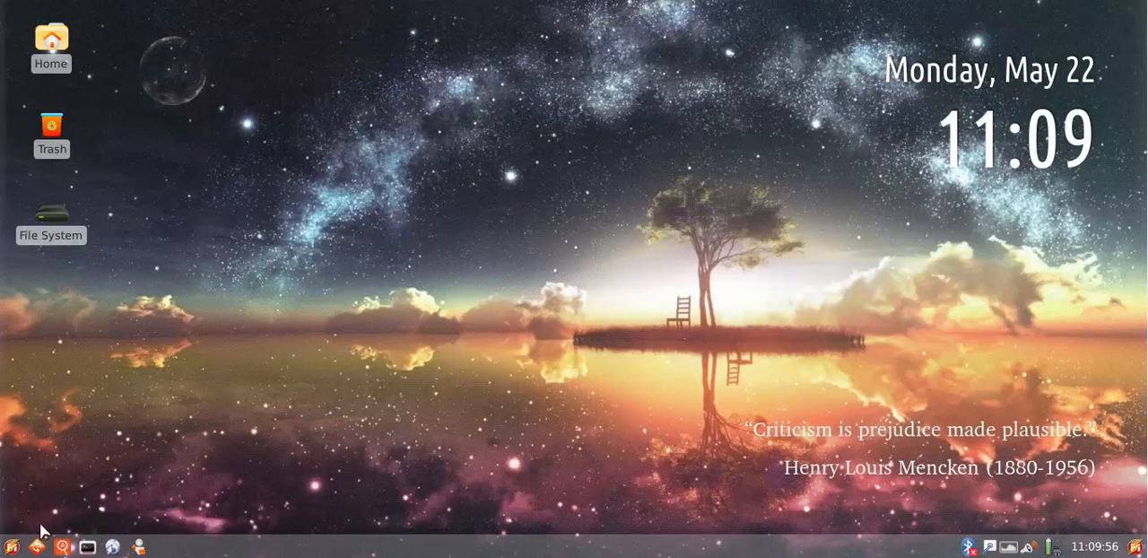
{"action": "left_click", "coordinate": [11, 547]}
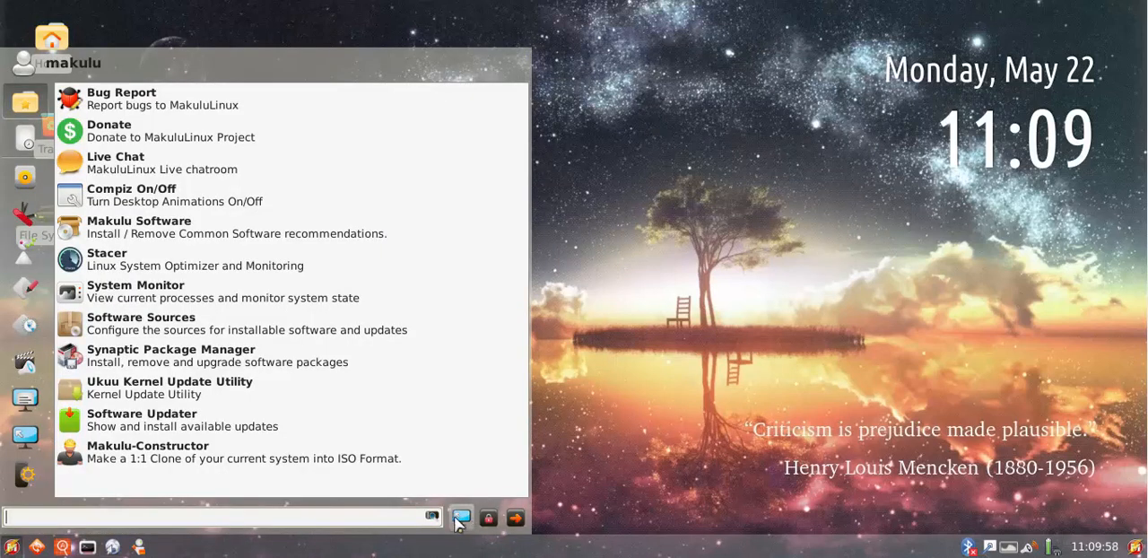
{"action": "left_click", "coordinate": [462, 520]}
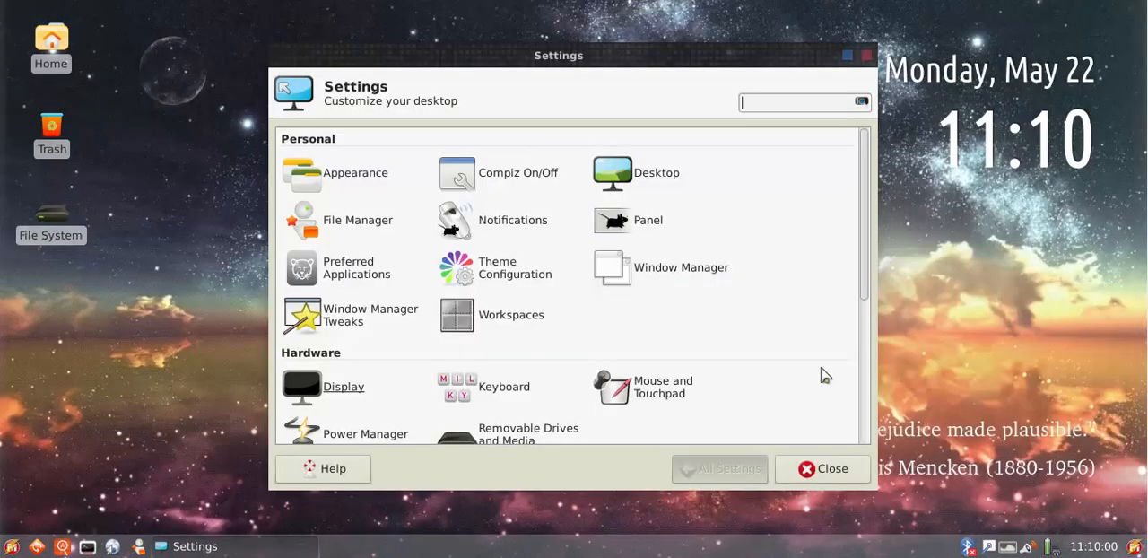
Close the Settings manager, and open and dismiss the application launcher twice
{"action": "left_click", "coordinate": [814, 467]}
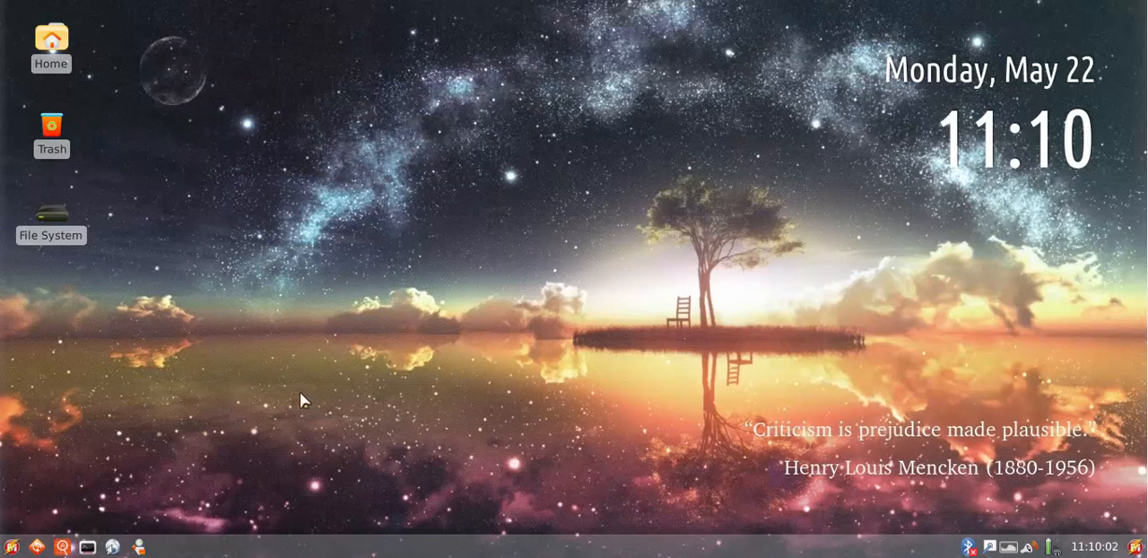
{"action": "left_click", "coordinate": [12, 548]}
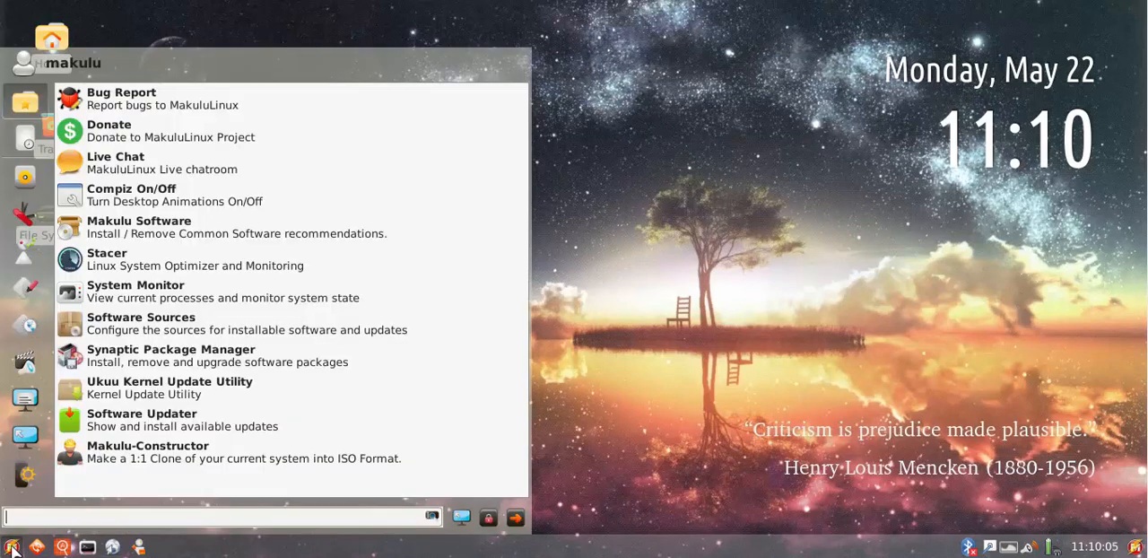
{"action": "left_click", "coordinate": [12, 547]}
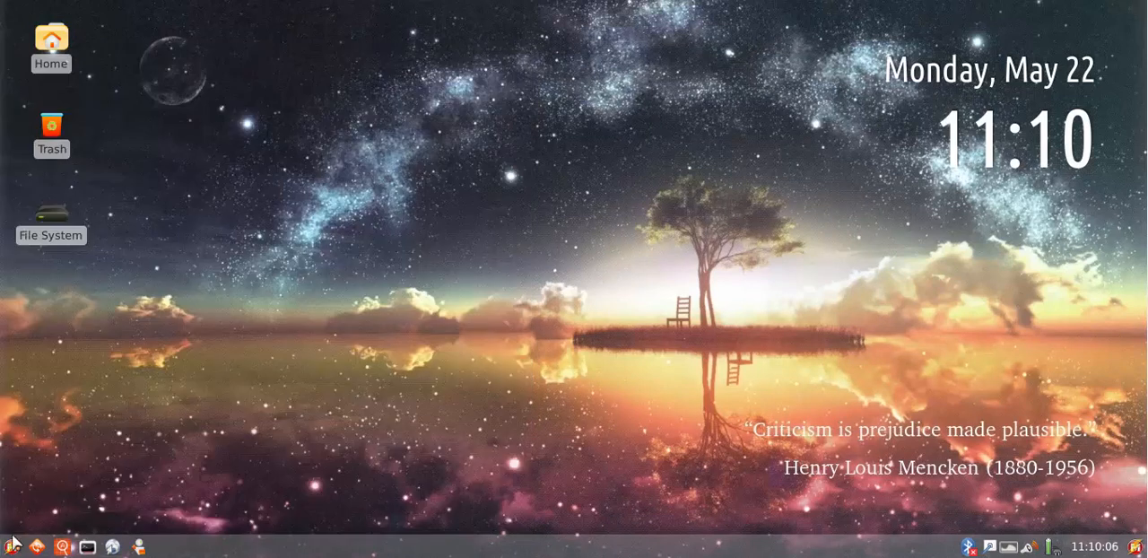
{"action": "left_click", "coordinate": [13, 545]}
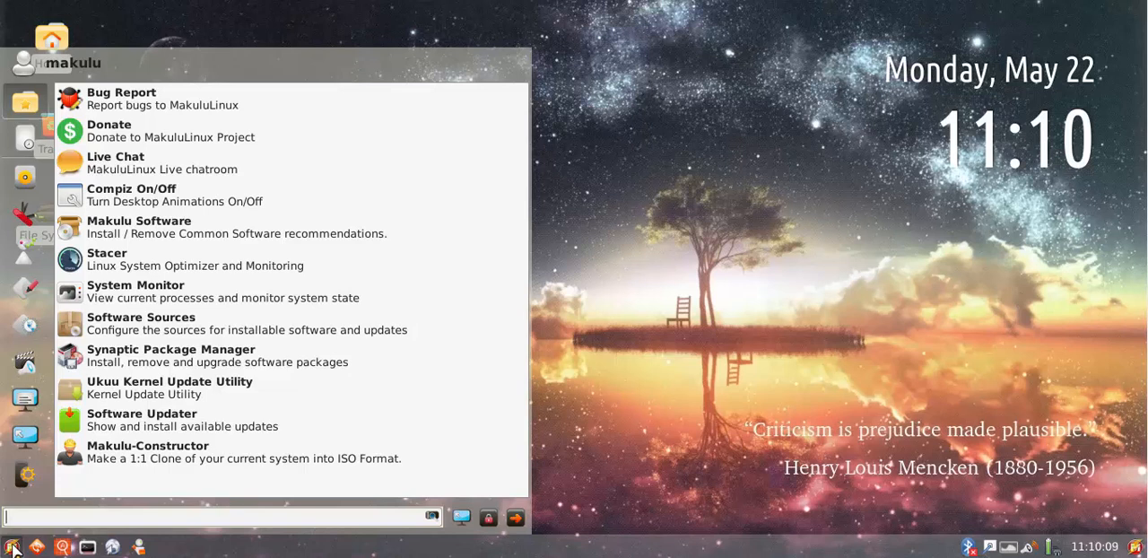
{"action": "left_click", "coordinate": [13, 548]}
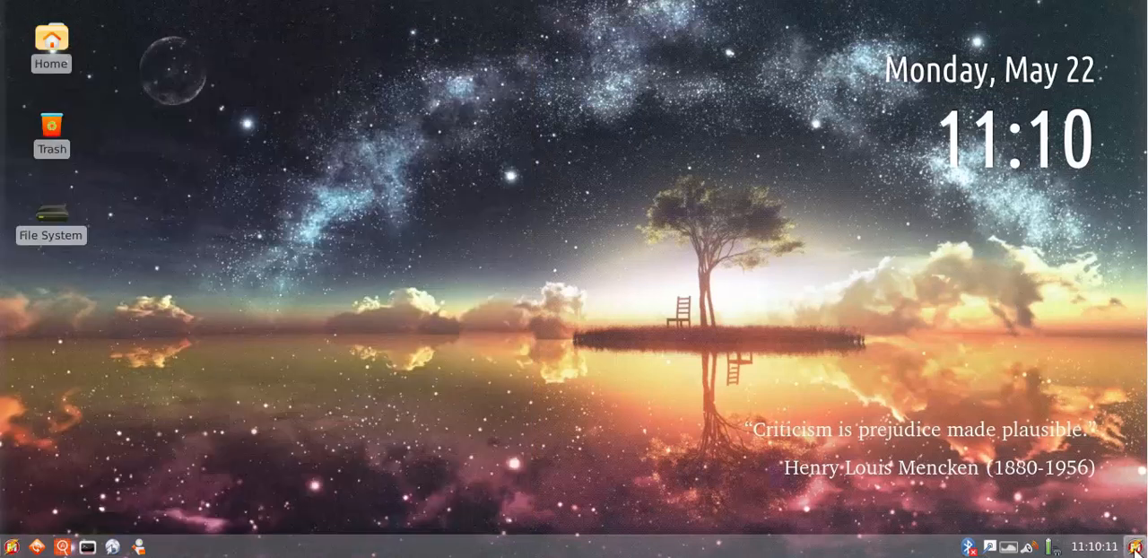
Find Leafpad with the desktop search by entering "Le", launch it and close its empty document window
{"action": "left_click", "coordinate": [1133, 547]}
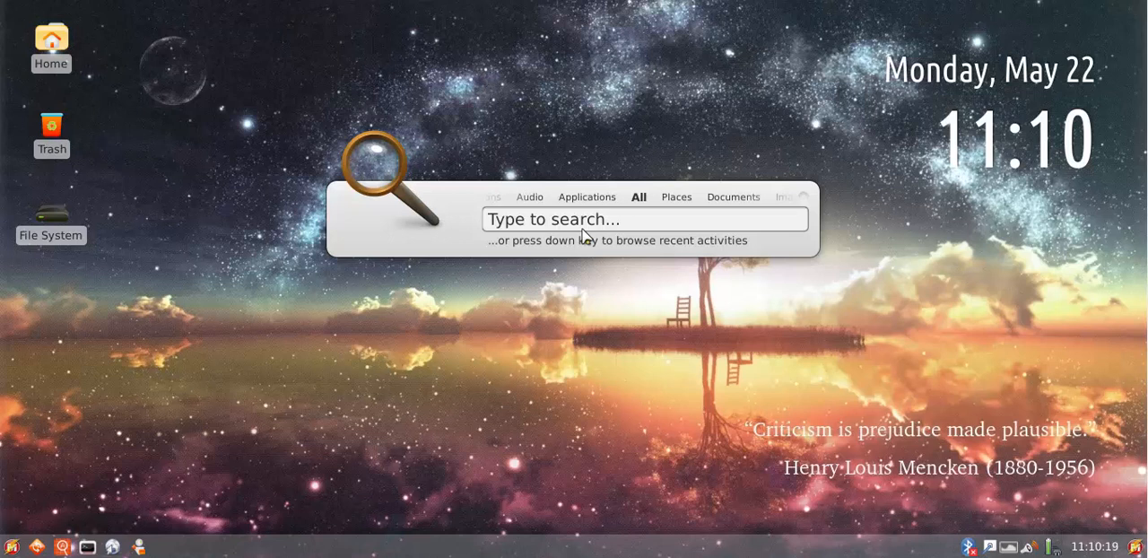
{"action": "type", "text": "Languages"}
{"action": "type", "text": "e"}
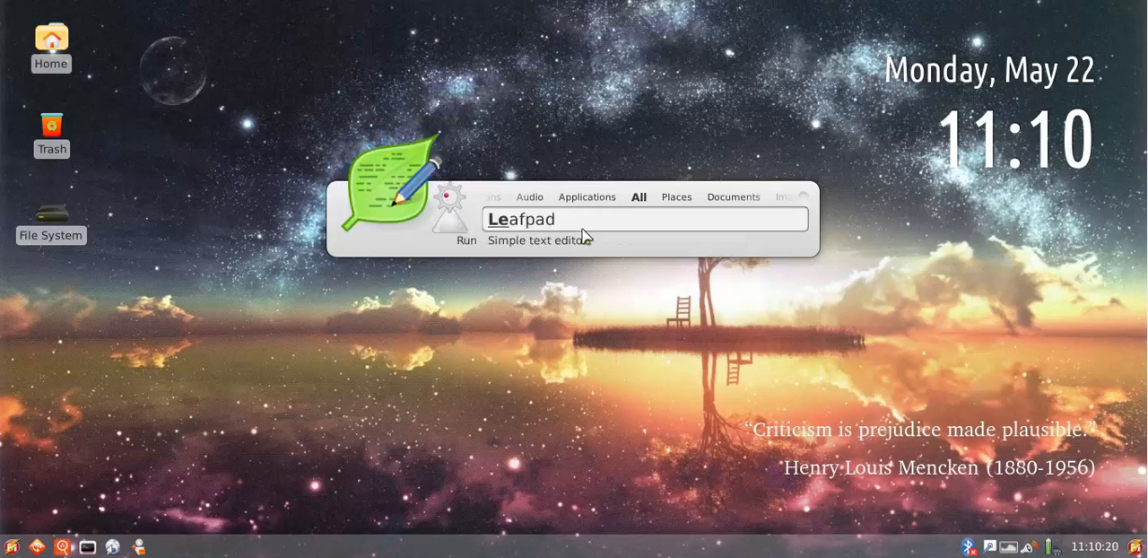
{"action": "key", "text": "Return"}
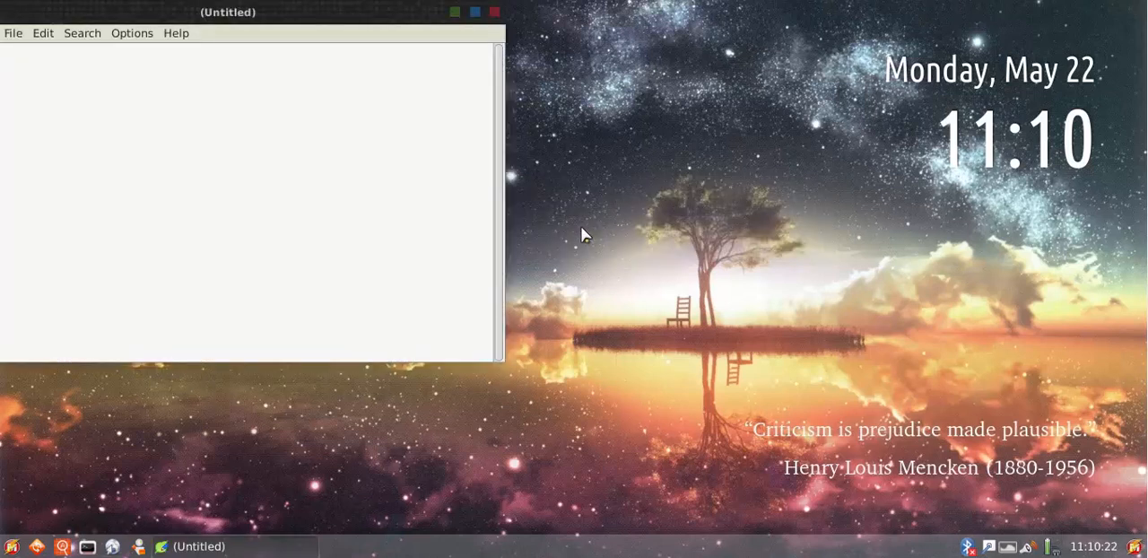
{"action": "left_click", "coordinate": [494, 12]}
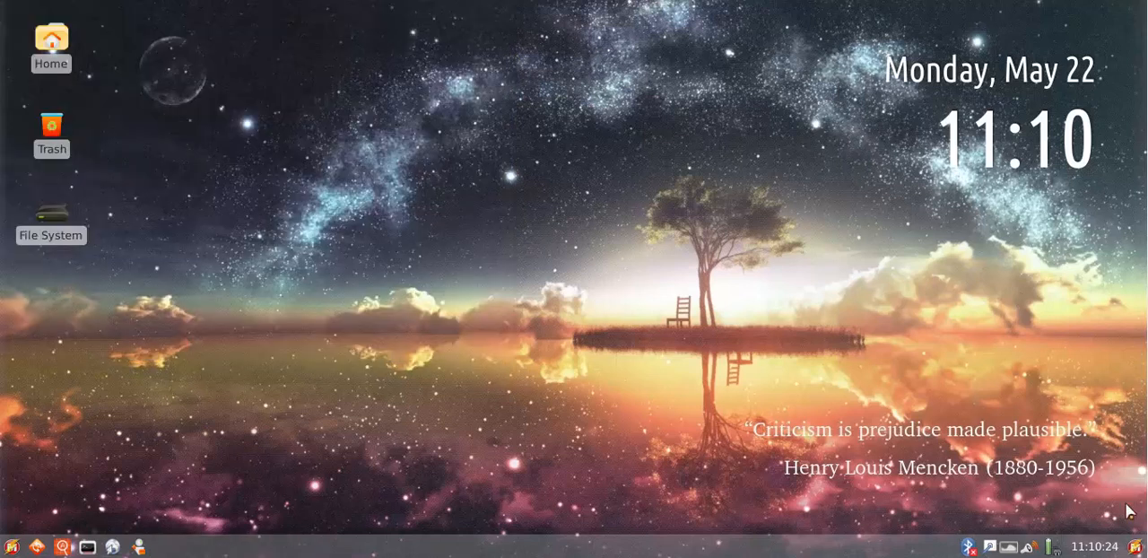
Search the desktop for "Bu", launch Bug Report and close its window
{"action": "key", "text": "ctrl+space"}
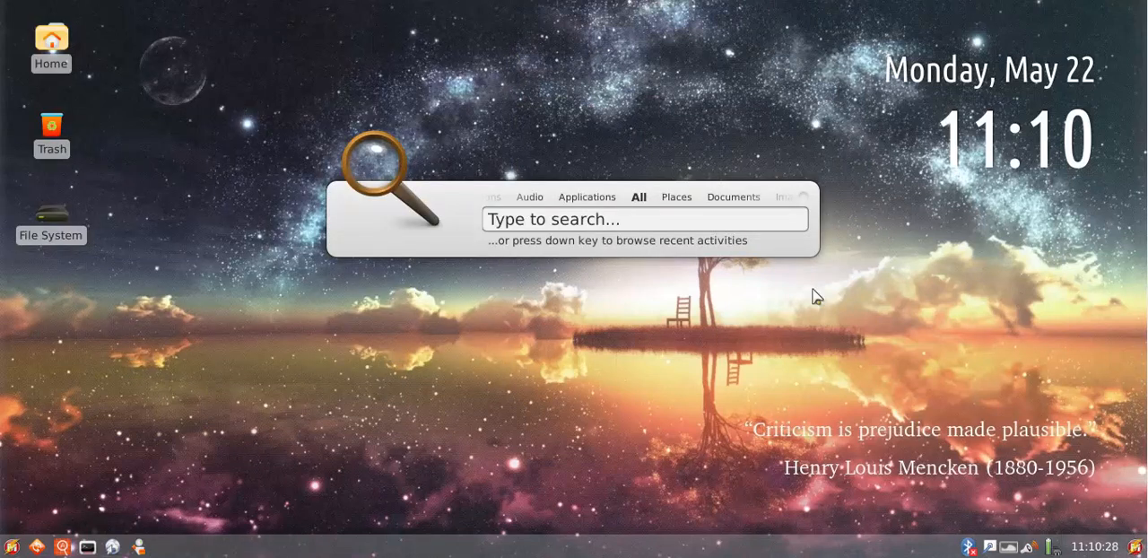
{"action": "type", "text": "Bug Report"}
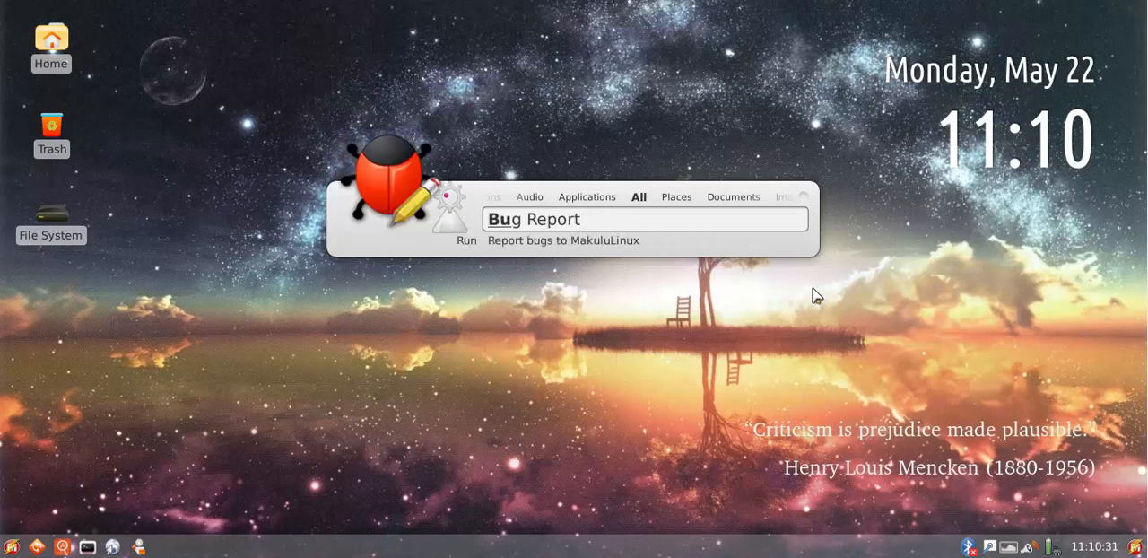
{"action": "key", "text": "Return"}
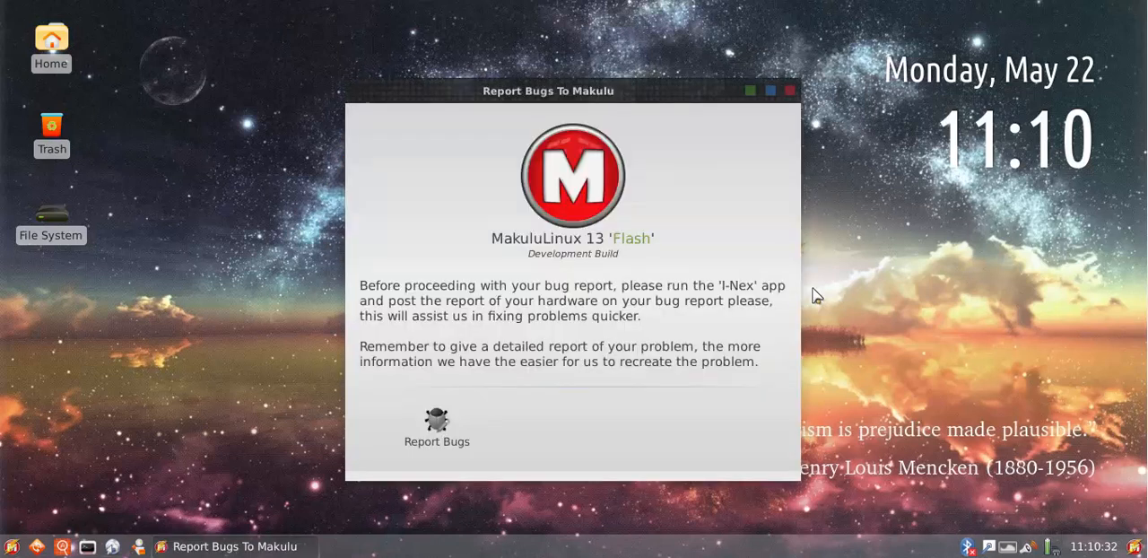
{"action": "left_click", "coordinate": [790, 91]}
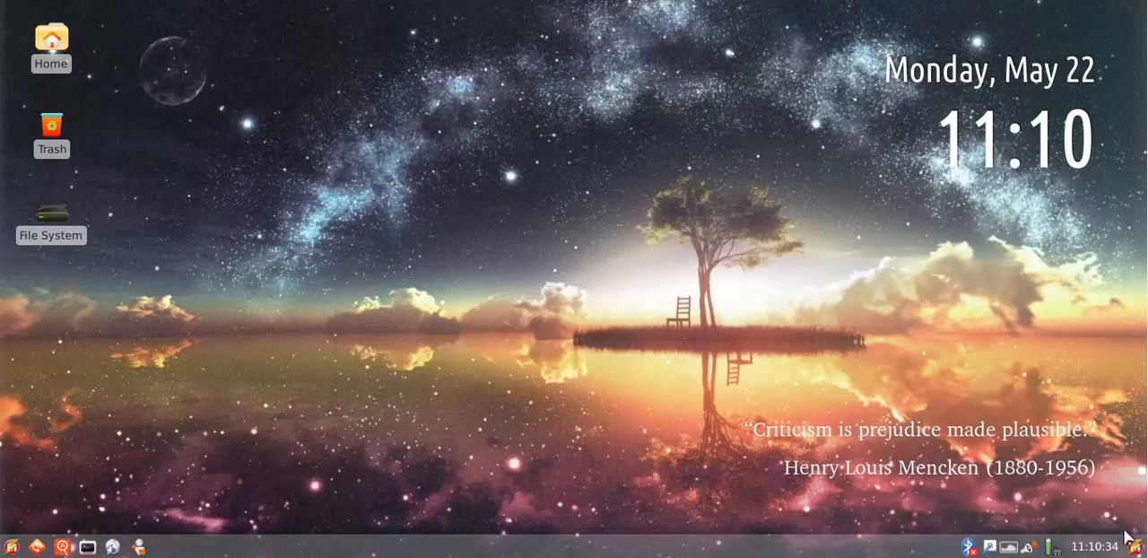
Dismiss and reopen the desktop search, enter "bug" to launch Bug Report again, and close it
{"action": "left_click", "coordinate": [1135, 545]}
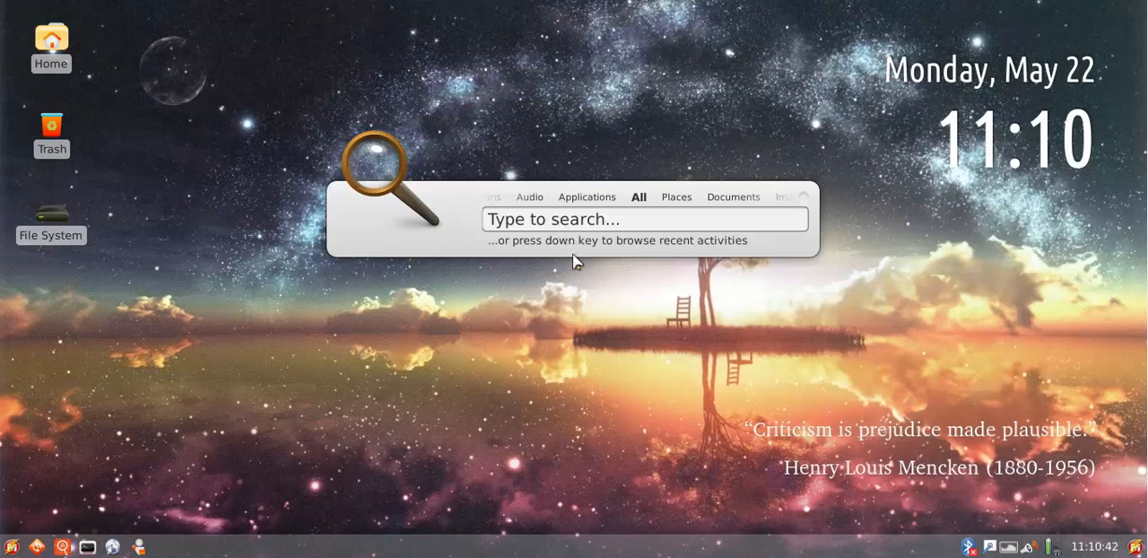
{"action": "left_click", "coordinate": [802, 386]}
{"action": "left_click", "coordinate": [1135, 545]}
{"action": "type", "text": "bug"}
{"action": "key", "text": "Return"}
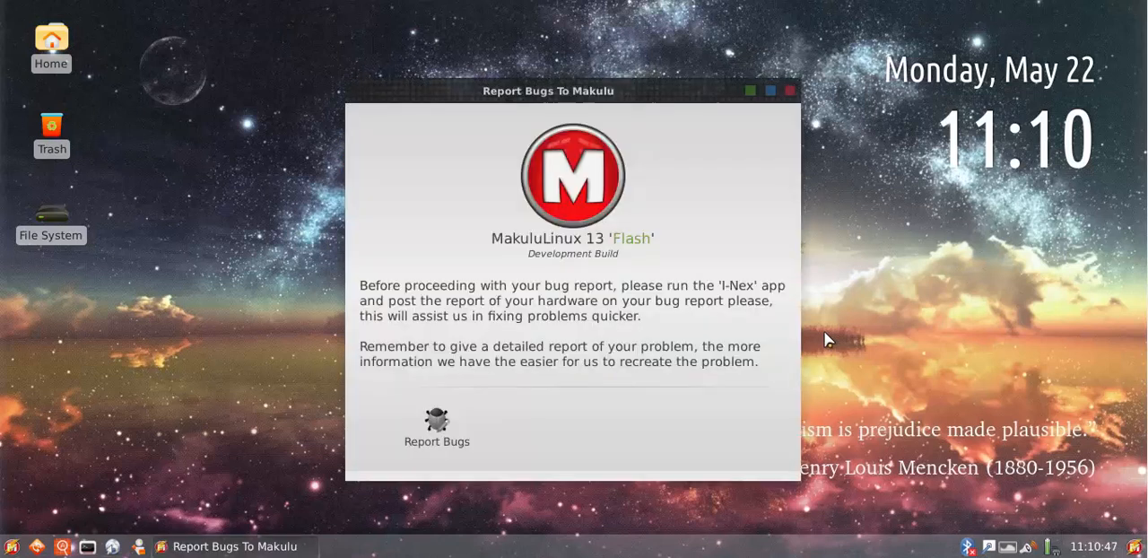
{"action": "left_click", "coordinate": [789, 91]}
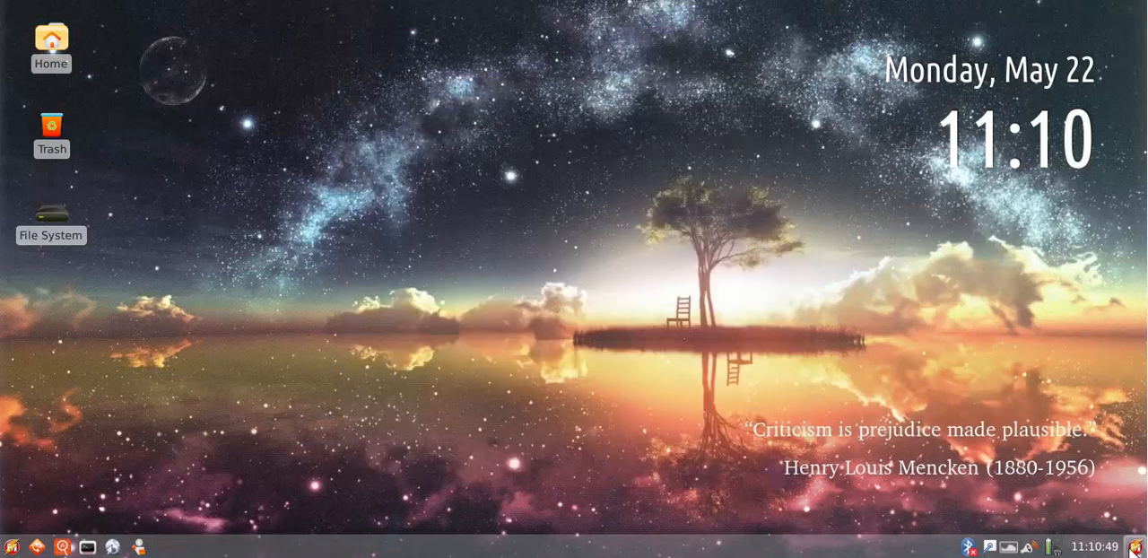
Search the desktop for "wp" and for "wor", clearing the search text after each query
{"action": "left_click", "coordinate": [1136, 549]}
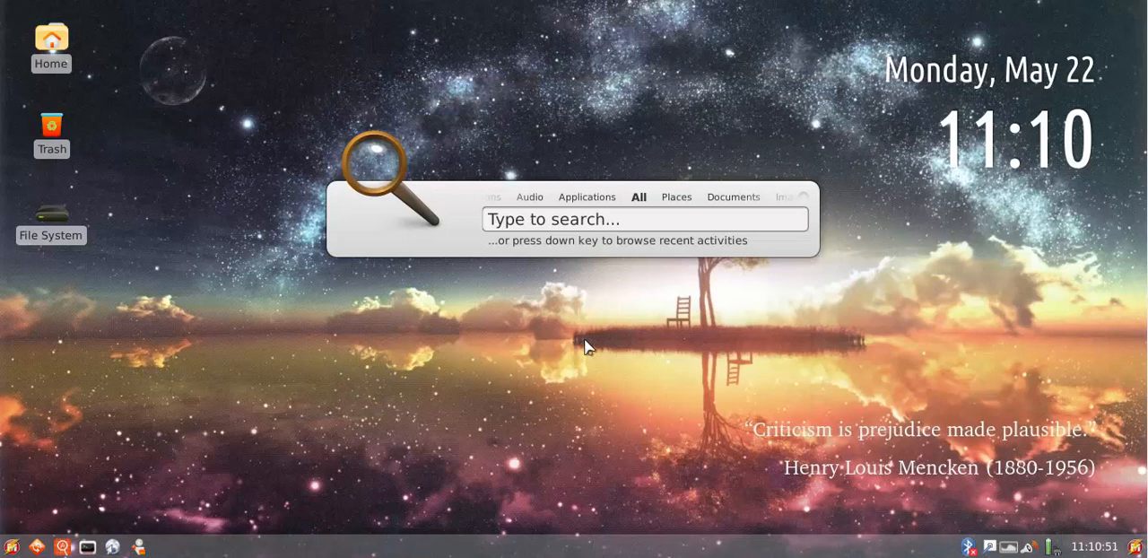
{"action": "type", "text": "wp"}
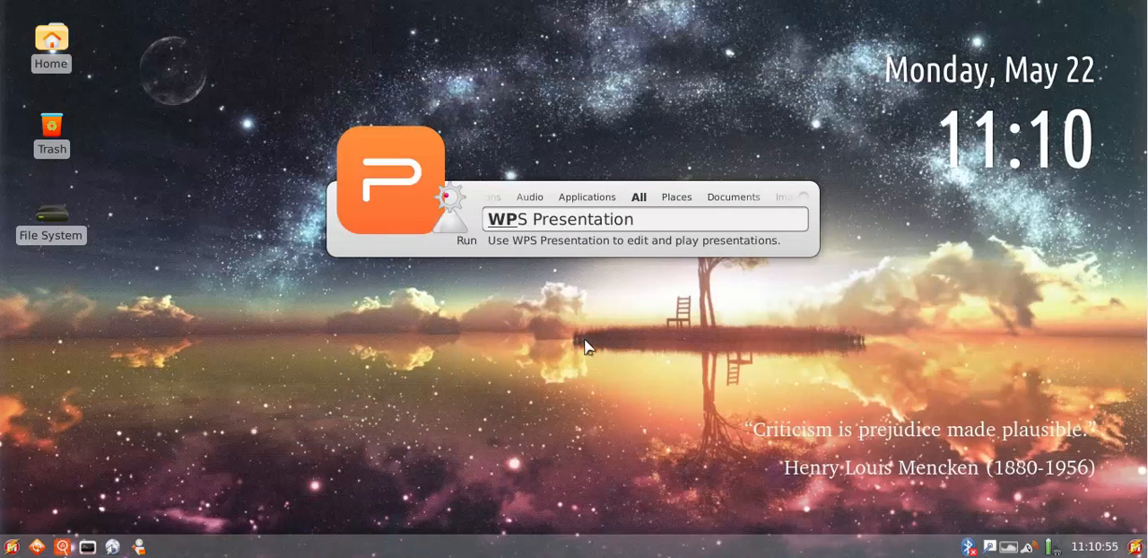
{"action": "key", "text": "Escape"}
{"action": "type", "text": "wor"}
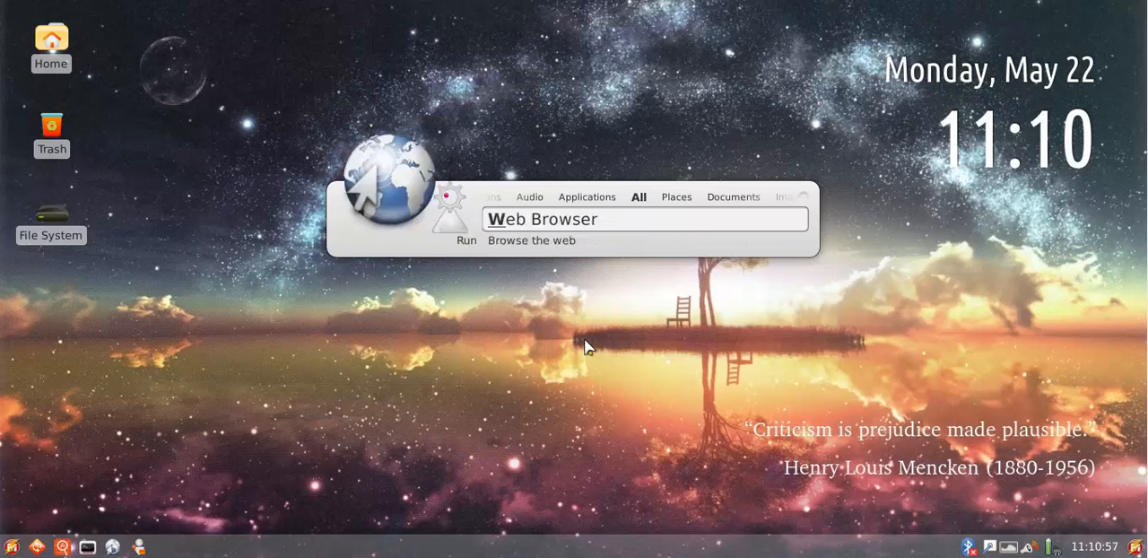
{"action": "key", "text": "BackSpace"}
{"action": "key", "text": "BackSpace"}
{"action": "key", "text": "BackSpace"}
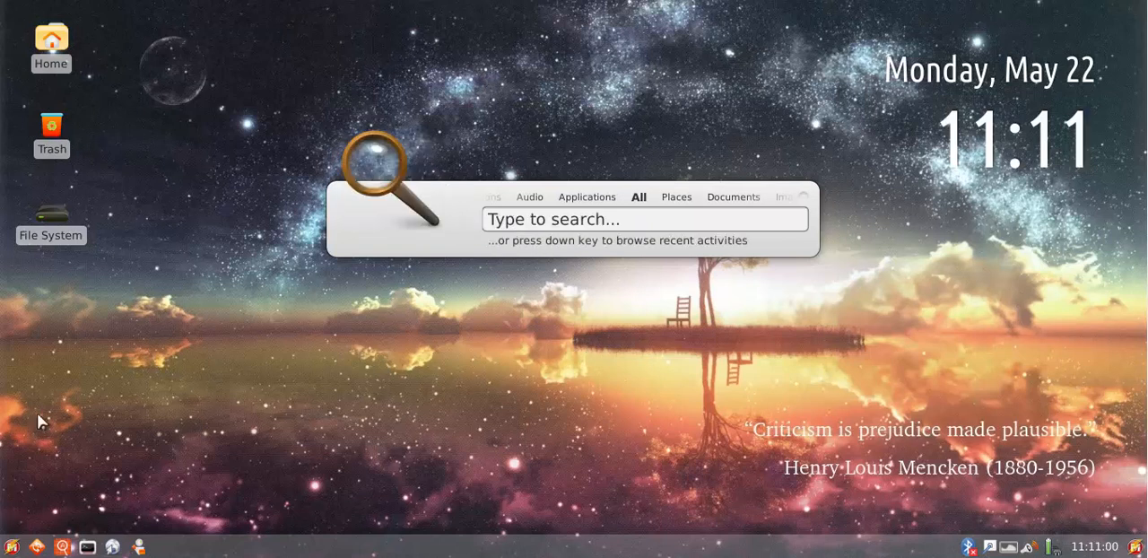
Look up WPS Writer among the launcher's office applications, and find it with the desktop search using "wri"
{"action": "left_click", "coordinate": [12, 545]}
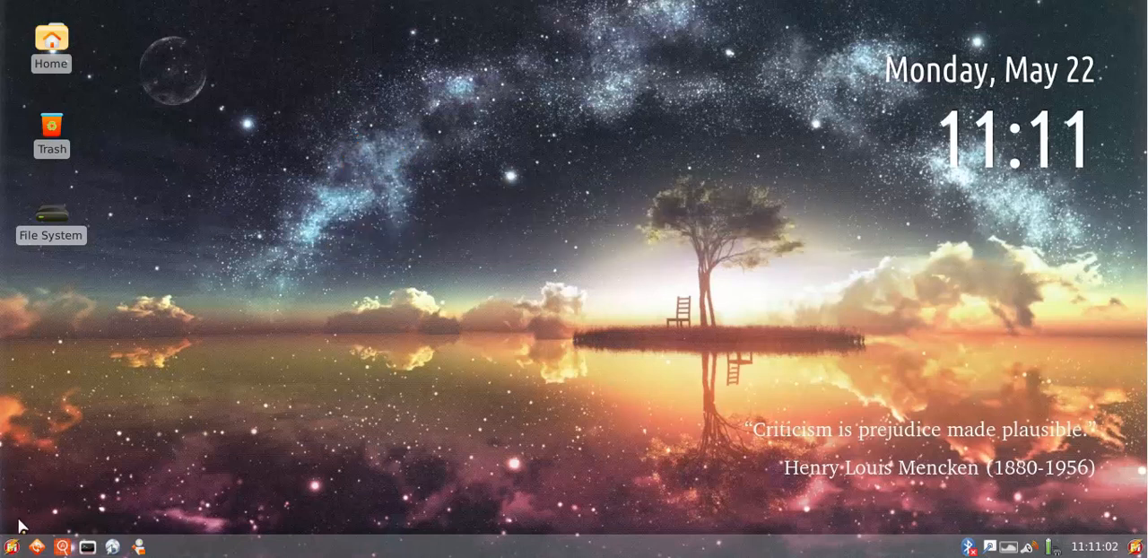
{"action": "left_click", "coordinate": [12, 545]}
{"action": "left_click", "coordinate": [25, 398]}
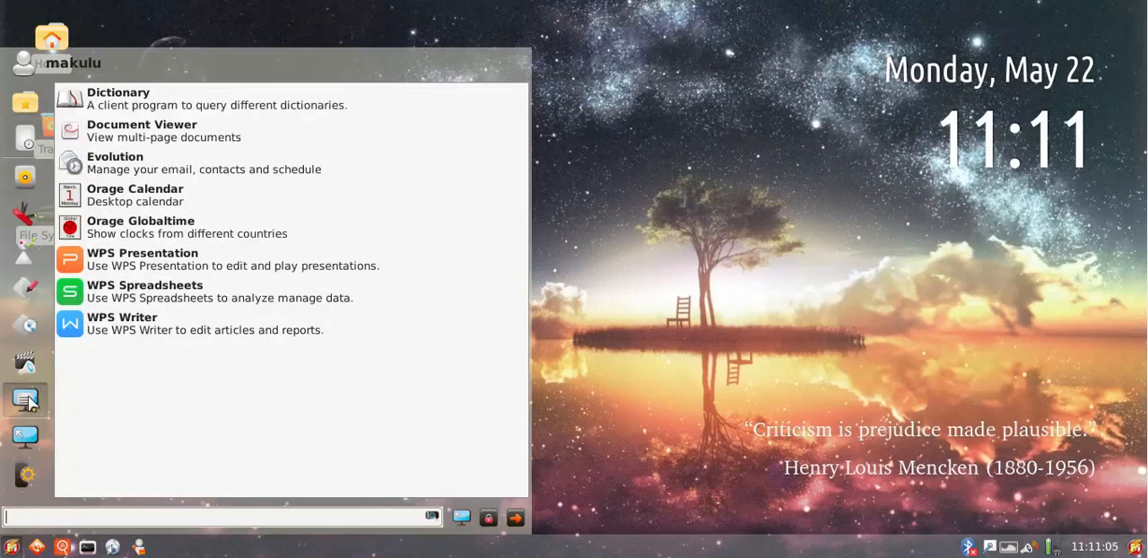
{"action": "left_click", "coordinate": [418, 337]}
{"action": "left_click", "coordinate": [1136, 546]}
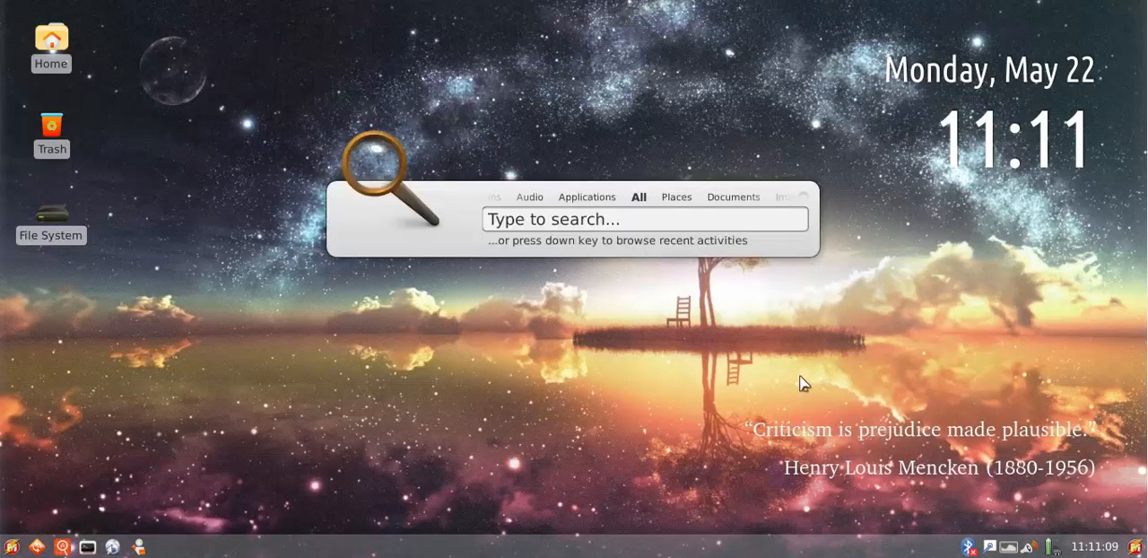
{"action": "type", "text": "wri"}
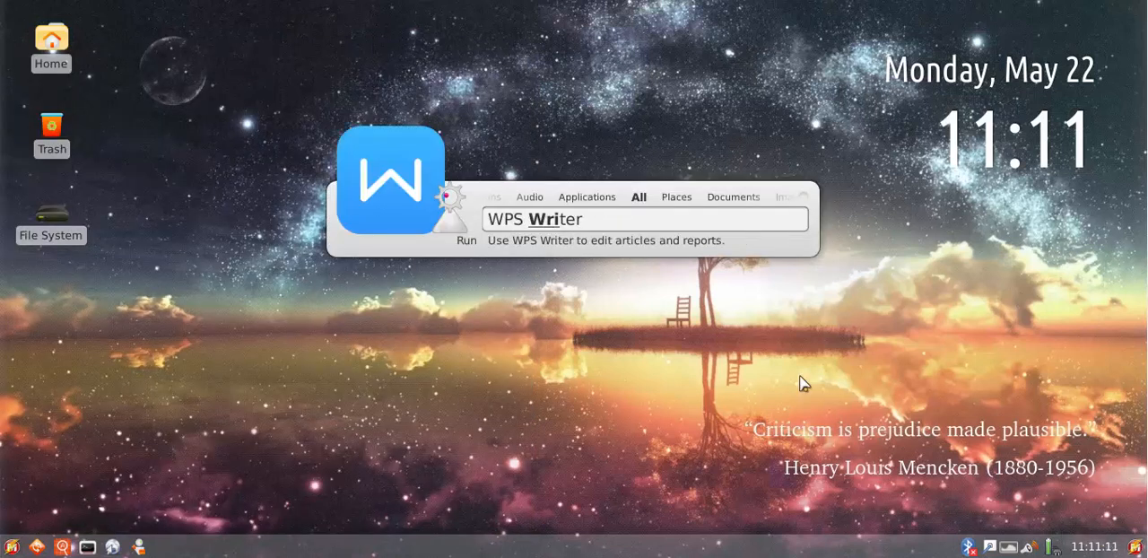
{"action": "key", "text": "Return"}
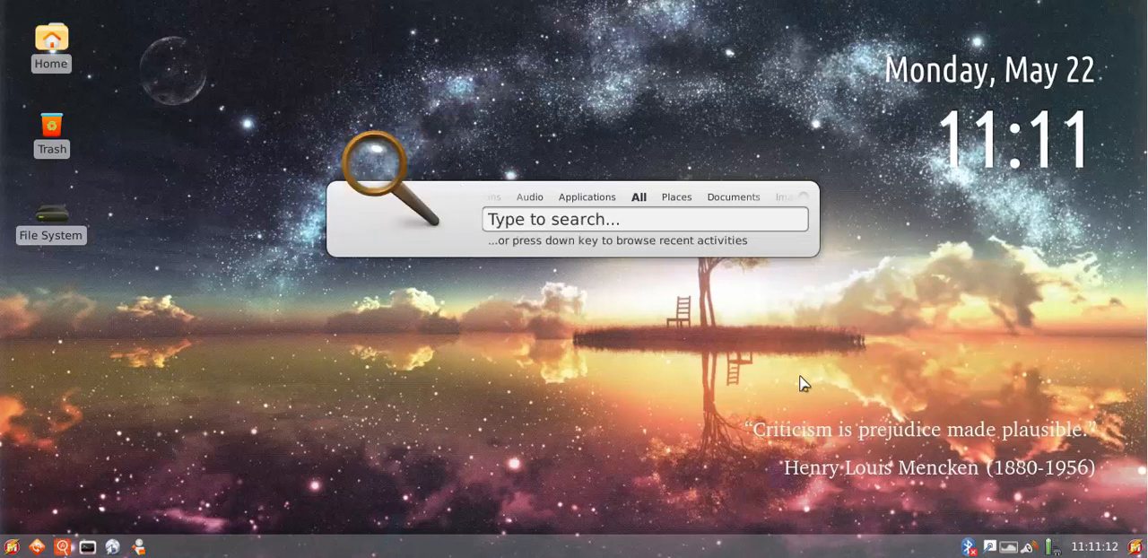
Search the desktop for "pres" to find WPS Presentation, and clear the search text
{"action": "type", "text": "presentation"}
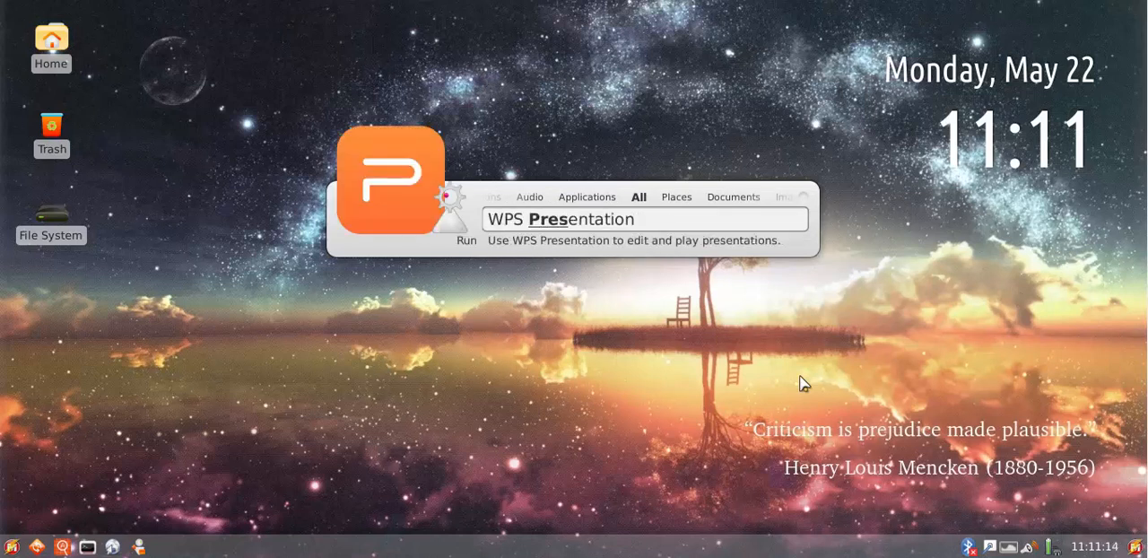
{"action": "key", "text": "BackSpace"}
{"action": "key", "text": "BackSpace"}
{"action": "key", "text": "BackSpace"}
{"action": "key", "text": "BackSpace"}
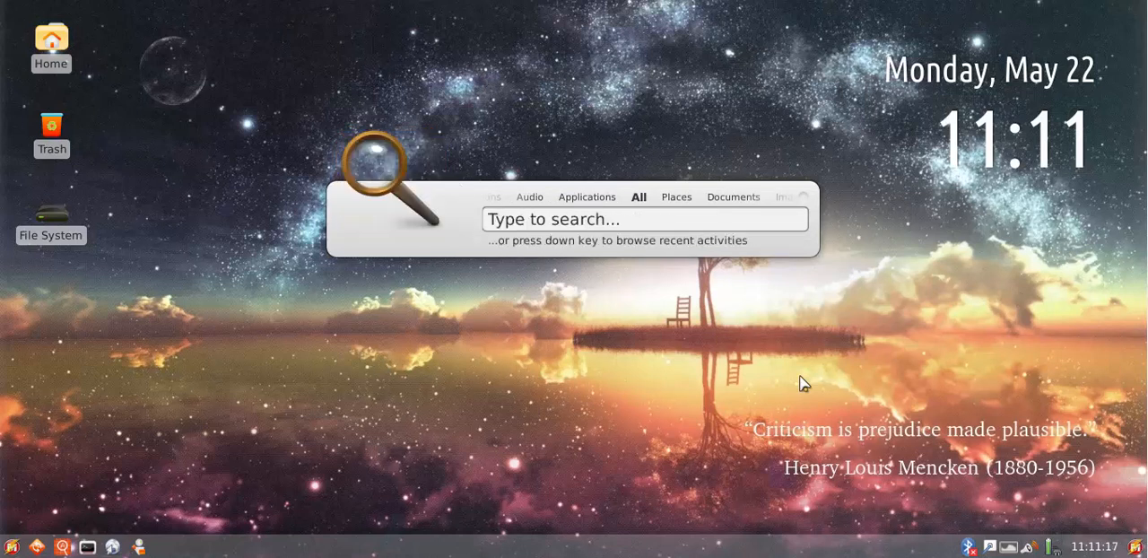
Search for "spr" to find WPS Spreadsheets, clear the query and dismiss the desktop search
{"action": "type", "text": "s"}
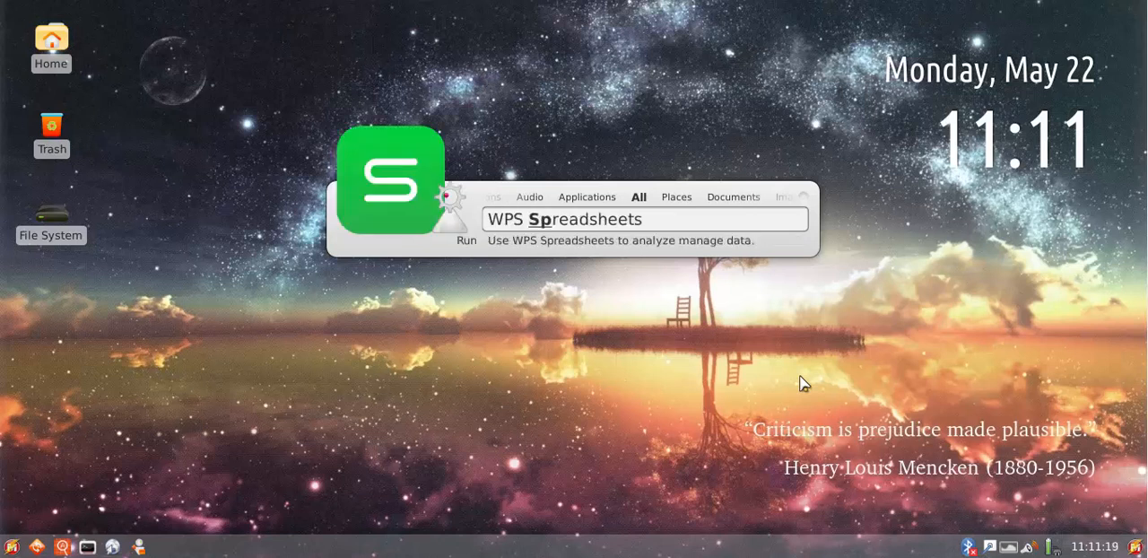
{"action": "type", "text": "pr"}
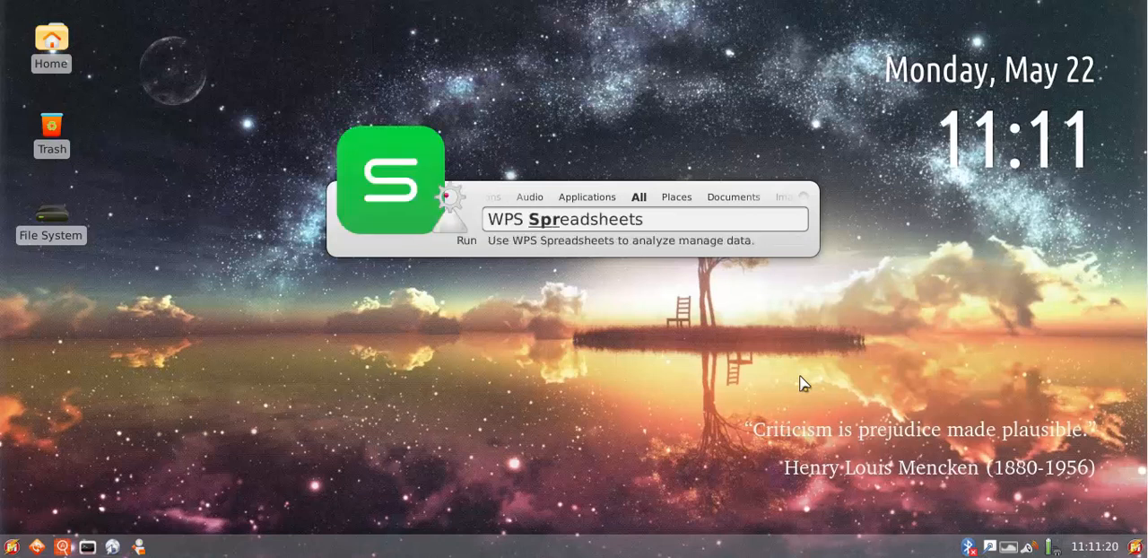
{"action": "key", "text": "BackSpace"}
{"action": "key", "text": "BackSpace"}
{"action": "key", "text": "BackSpace"}
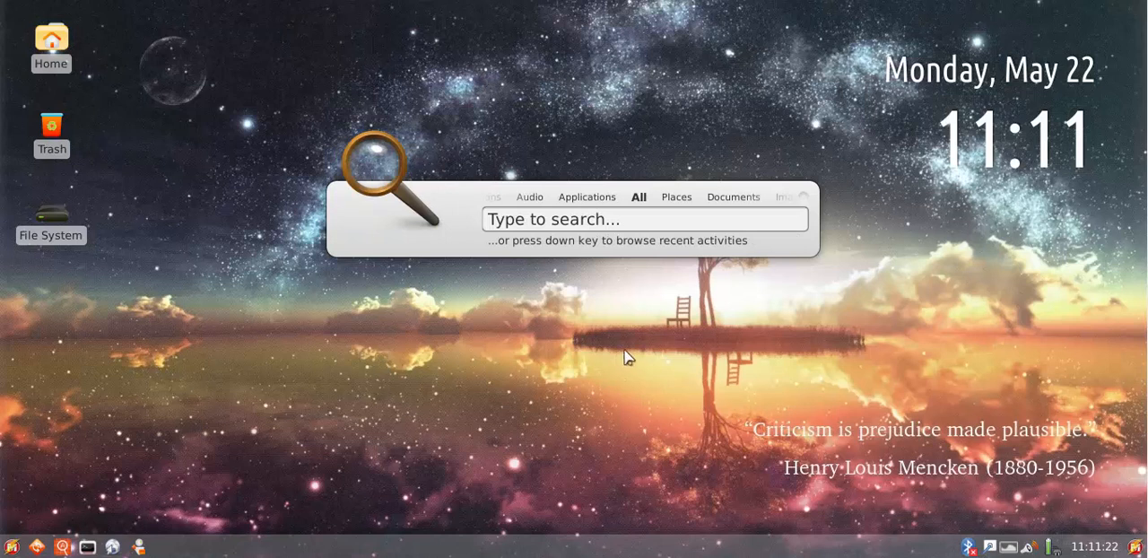
{"action": "key", "text": "Escape"}
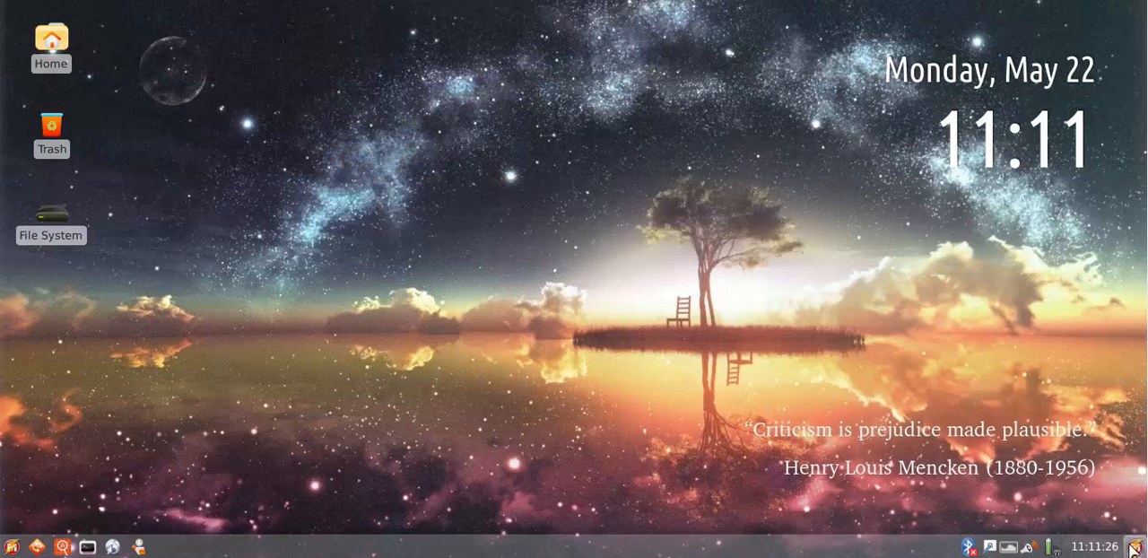
Open and dismiss the desktop search and the application launcher, and bring up the search once more
{"action": "left_click", "coordinate": [1136, 547]}
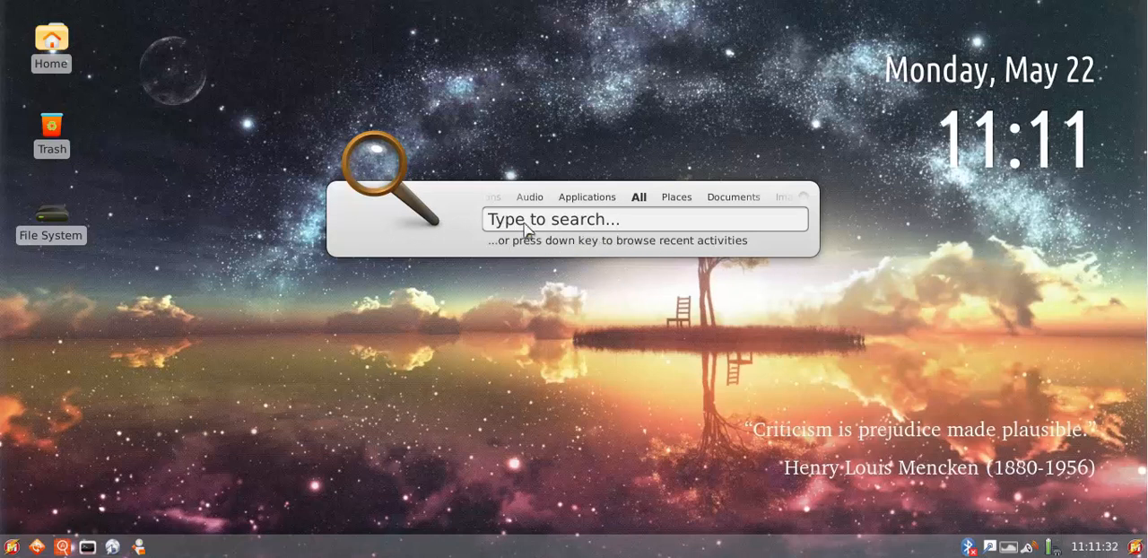
{"action": "left_click", "coordinate": [653, 378]}
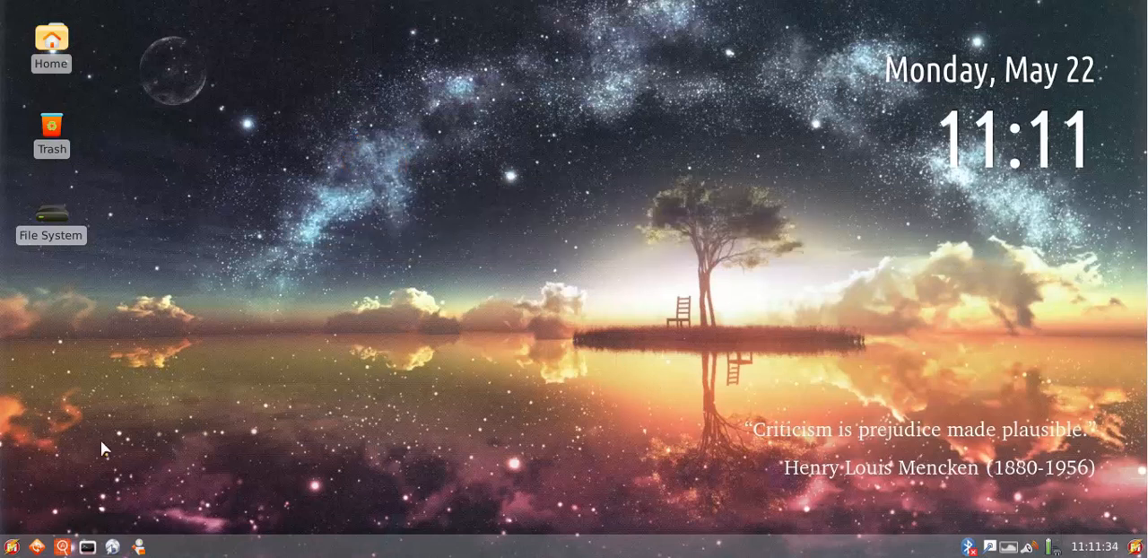
{"action": "left_click", "coordinate": [12, 547]}
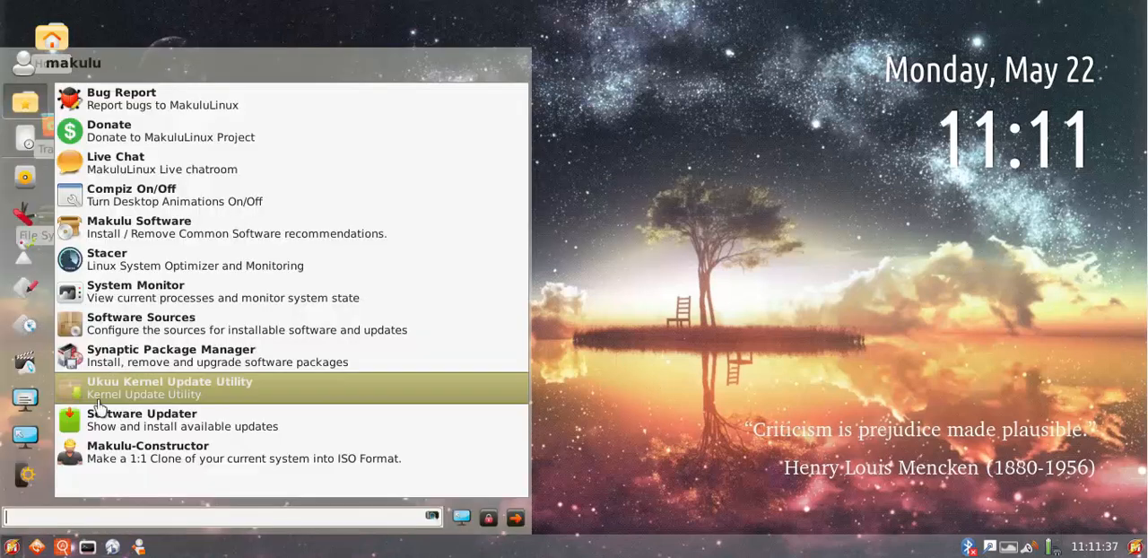
{"action": "left_click", "coordinate": [685, 493]}
{"action": "key", "text": "ctrl+space"}
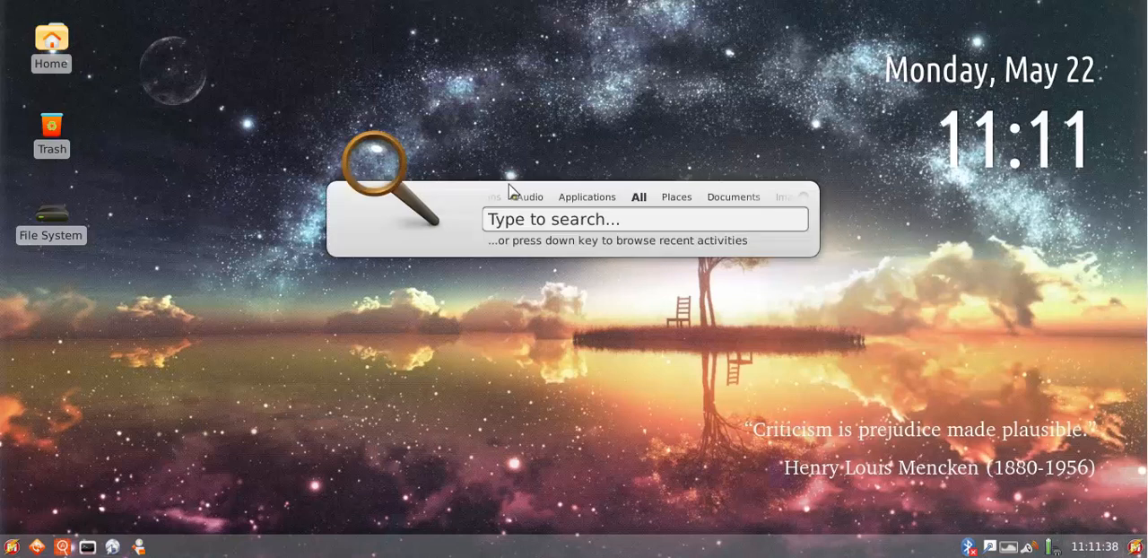
Dismiss the desktop search, bring it up once more and dismiss it again
{"action": "left_click", "coordinate": [907, 320]}
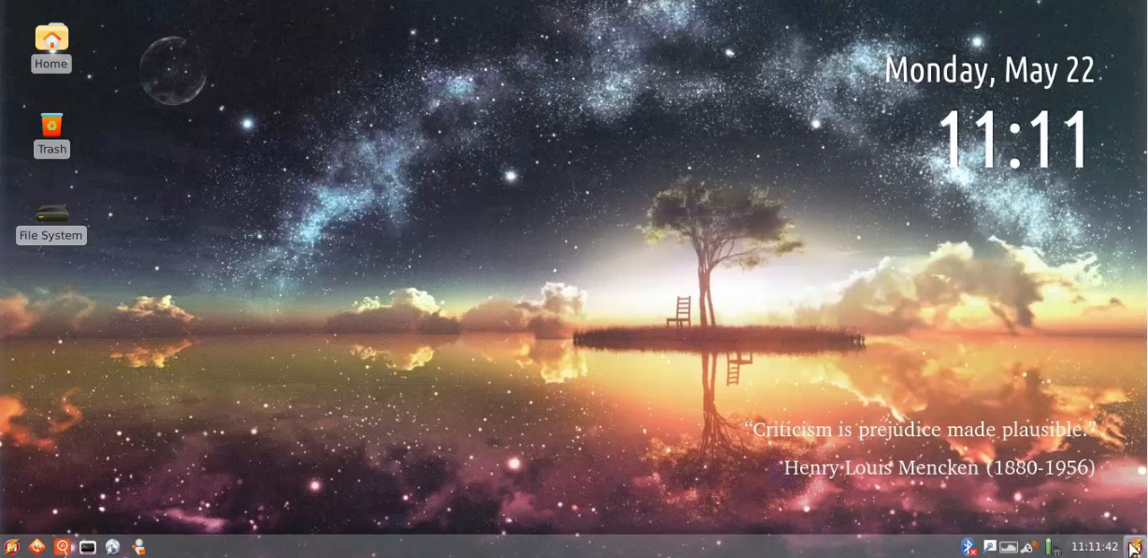
{"action": "left_click", "coordinate": [1135, 549]}
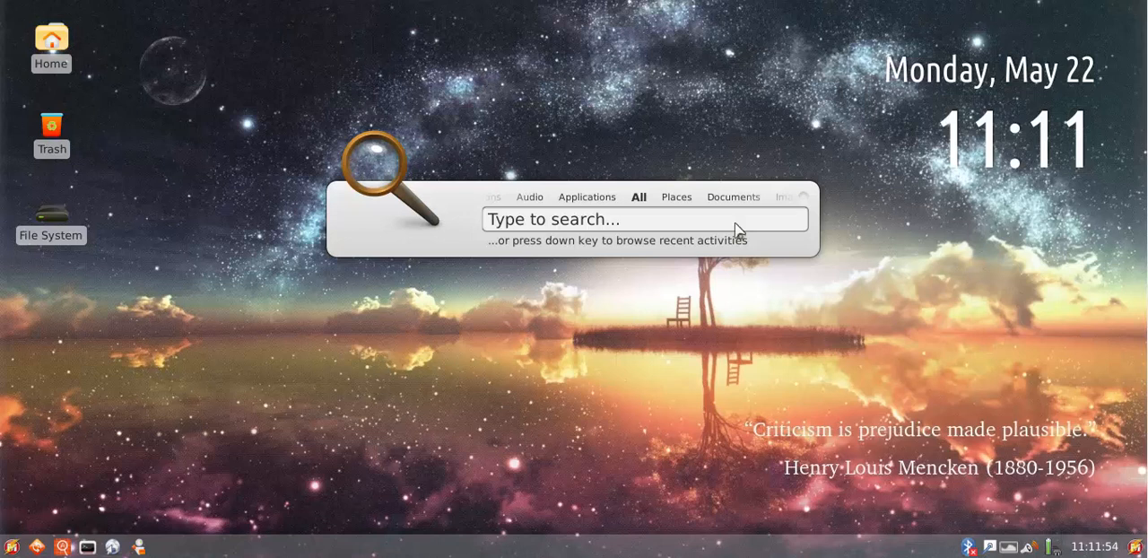
{"action": "left_click", "coordinate": [881, 416]}
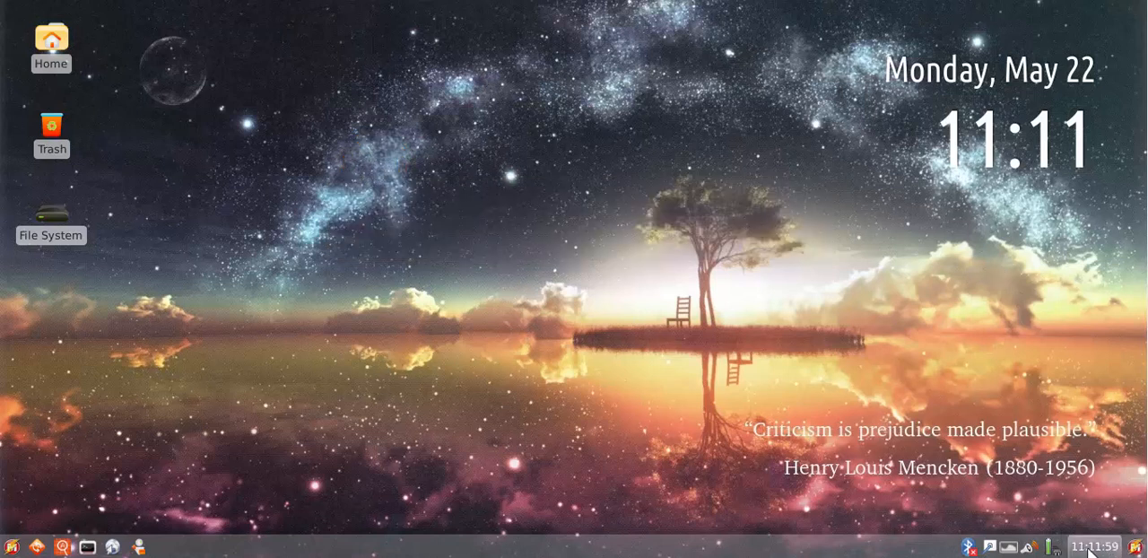
{"action": "mouse_move", "coordinate": [1056, 551]}
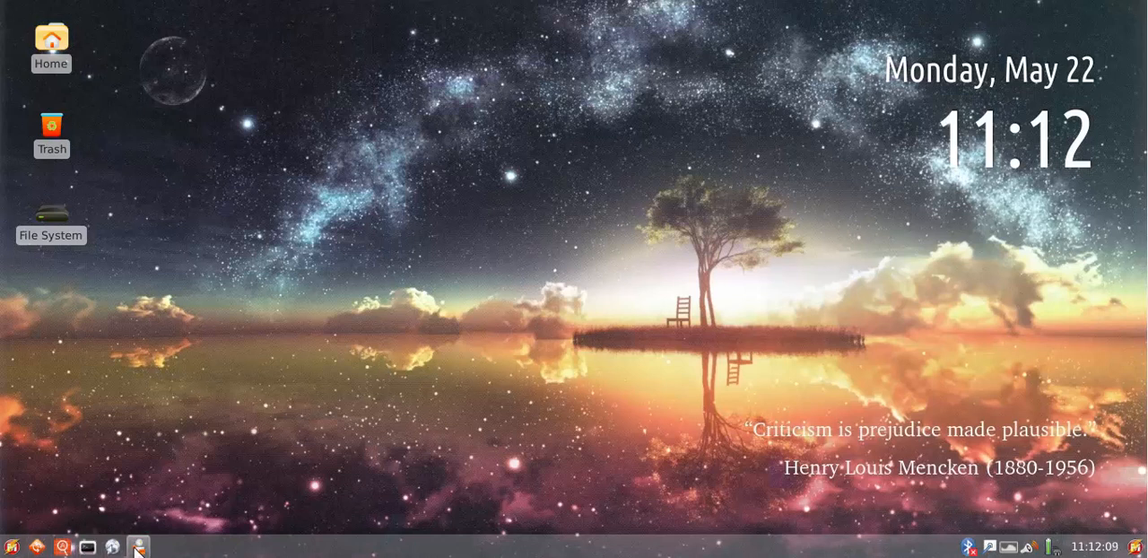
Open the file manager maximized, view its About information, and close both the dialog and the file manager
{"action": "left_click", "coordinate": [138, 547]}
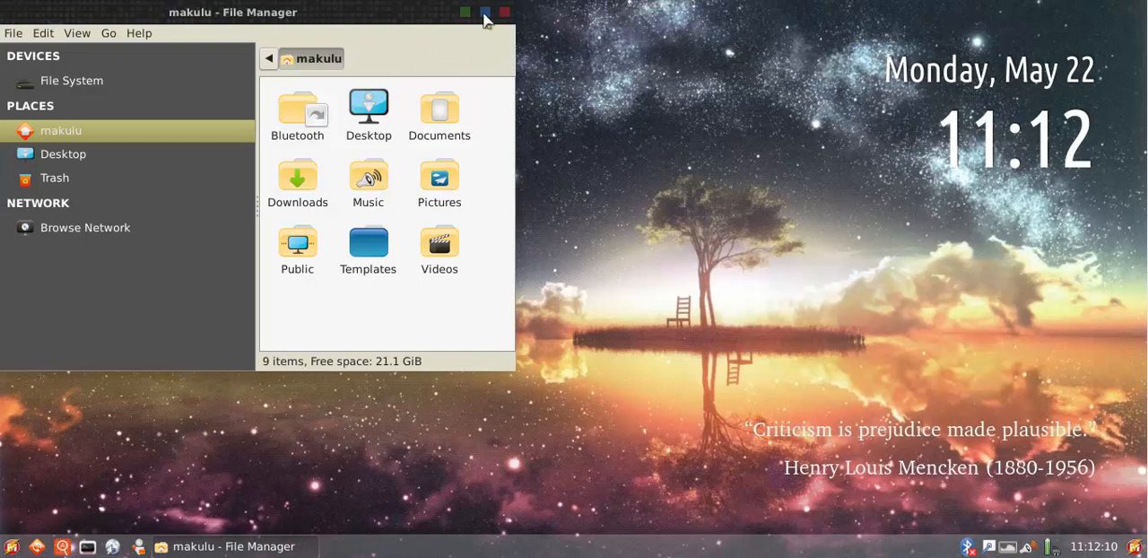
{"action": "left_click", "coordinate": [484, 12]}
{"action": "left_click", "coordinate": [142, 33]}
{"action": "left_click", "coordinate": [158, 71]}
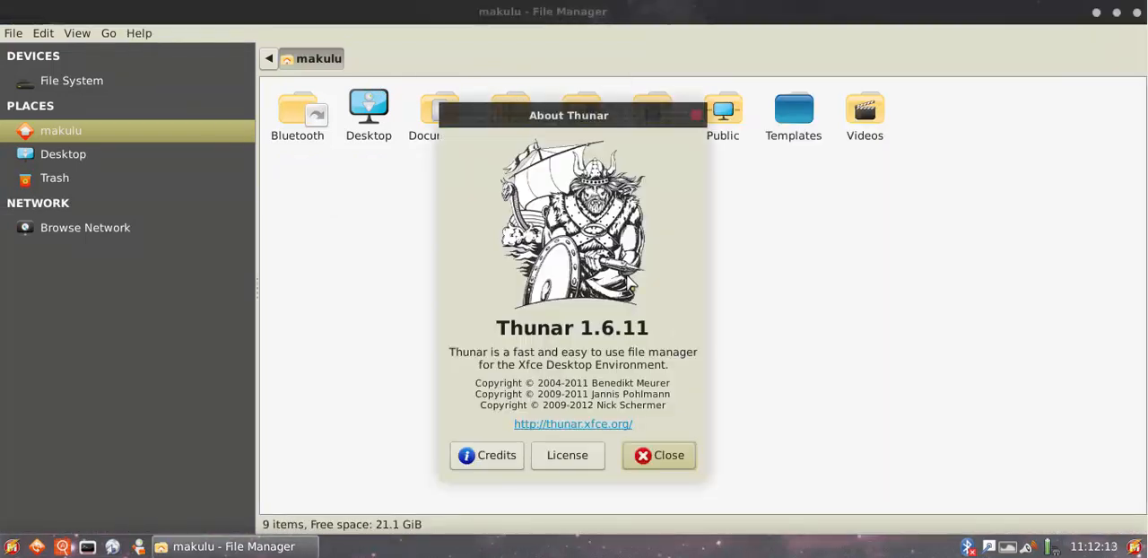
{"action": "left_click", "coordinate": [671, 459]}
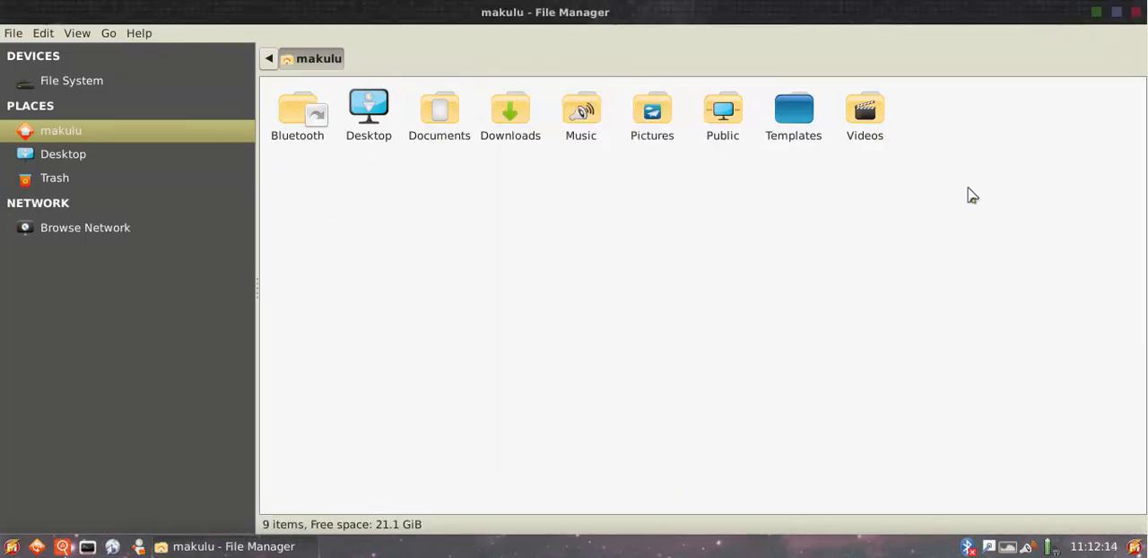
{"action": "left_click", "coordinate": [1138, 10]}
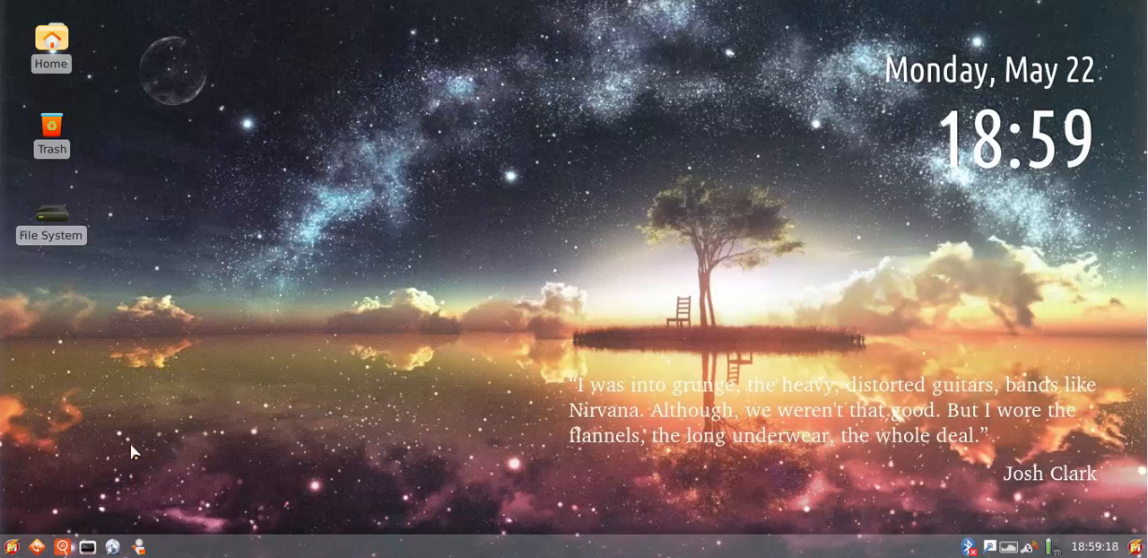
Launch the update of the software sources and authorise it with the administrator password
{"action": "left_click", "coordinate": [36, 548]}
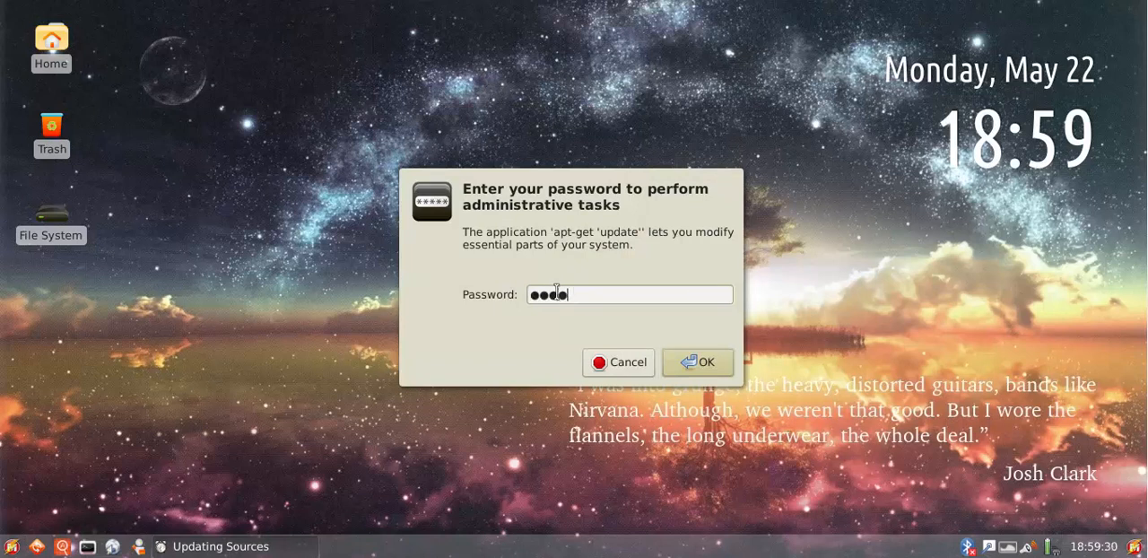
{"action": "key", "text": "Return"}
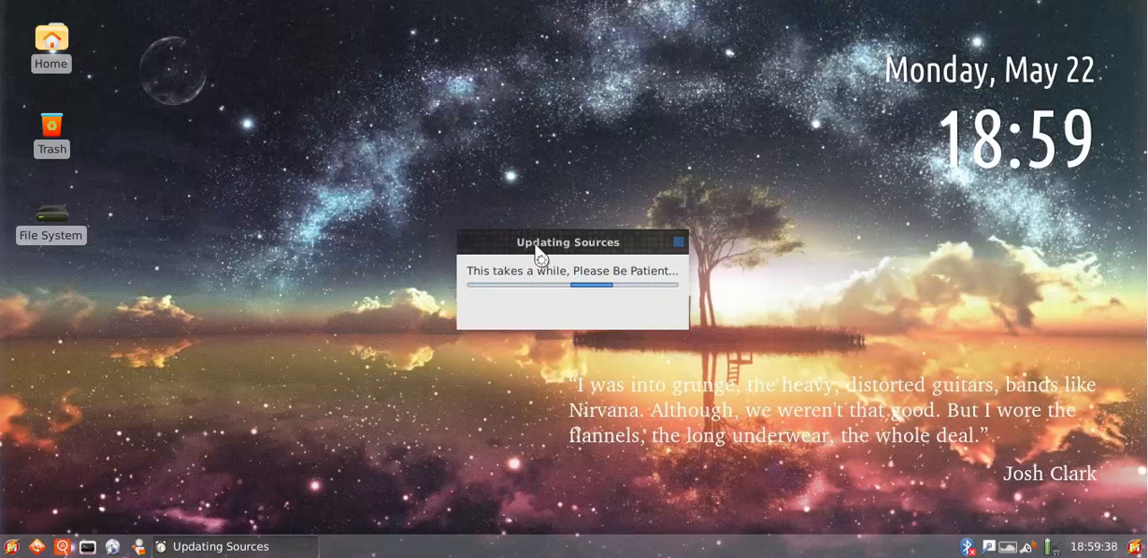
{"action": "left_click_drag", "start_coordinate": [534, 237], "coordinate": [547, 218]}
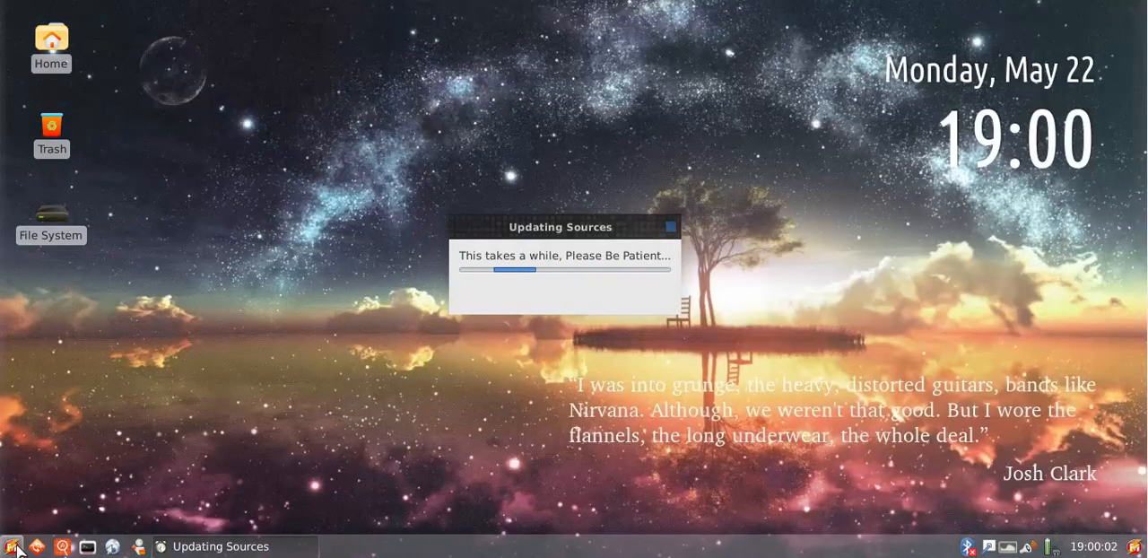
Open the Software Center and page through its application catalogue
{"action": "left_click", "coordinate": [61, 548]}
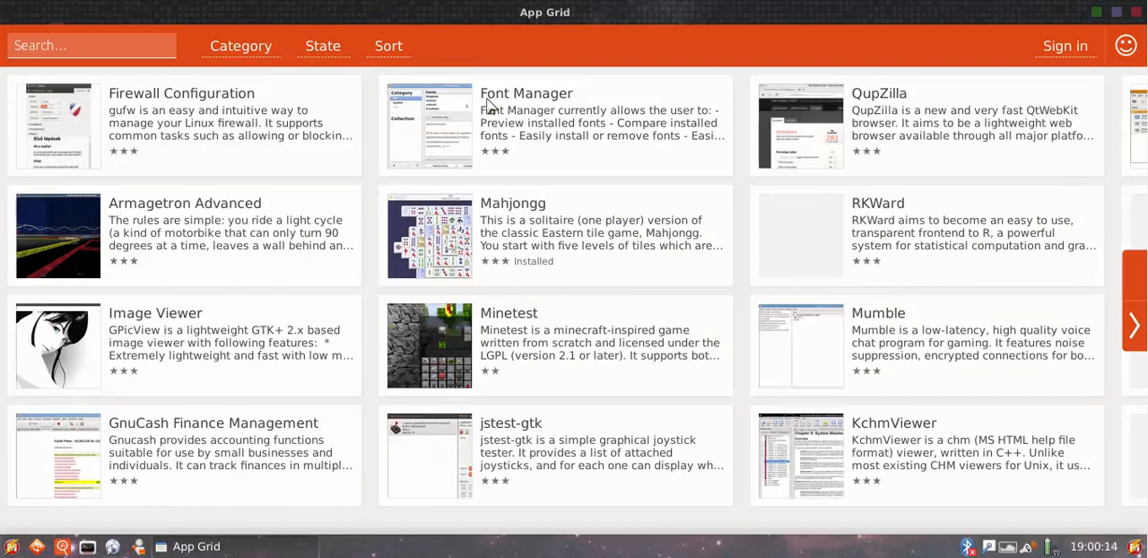
{"action": "left_click", "coordinate": [1135, 330]}
{"action": "left_click", "coordinate": [1132, 286]}
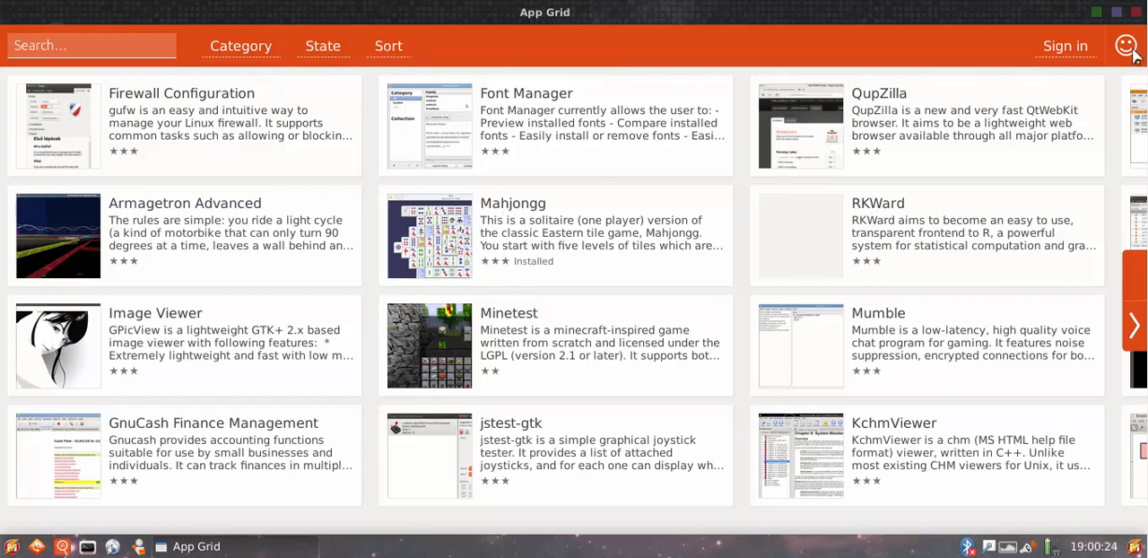
Look through the Firewall Configuration app's details and reviews, return to the catalogue and close the Software Center
{"action": "left_click", "coordinate": [192, 128]}
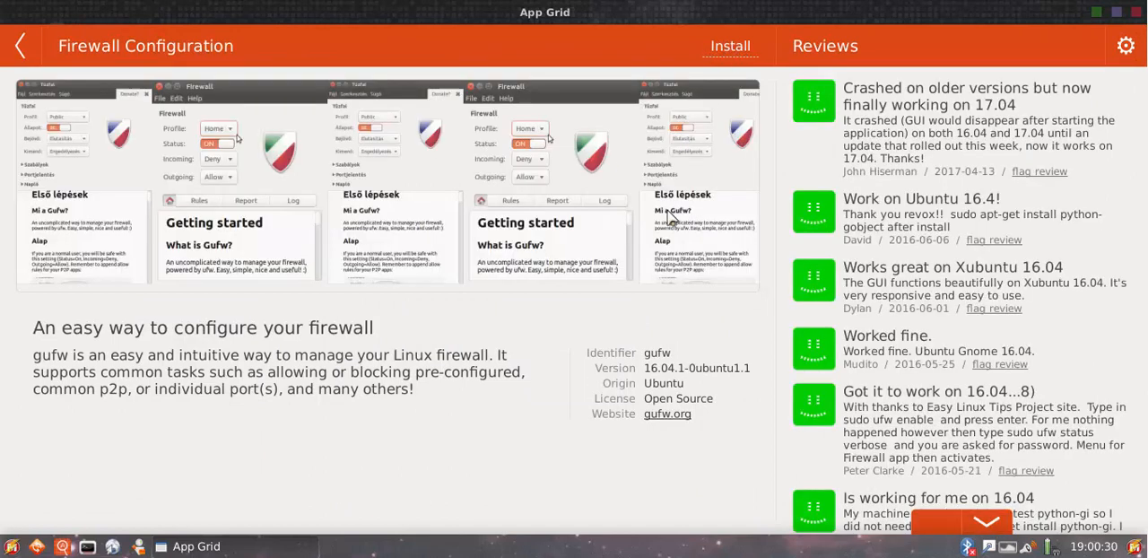
{"action": "left_click", "coordinate": [990, 522]}
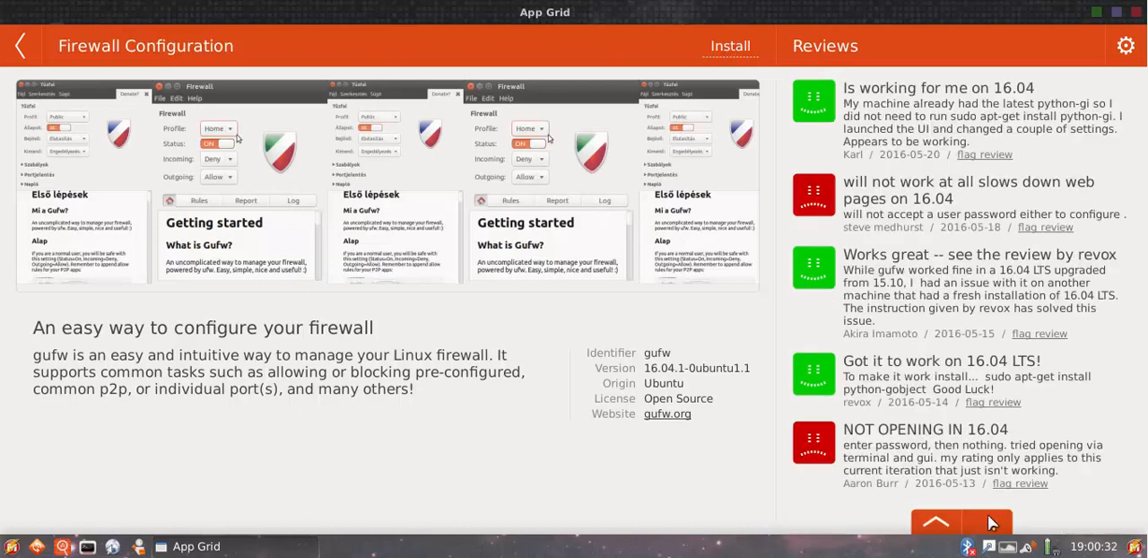
{"action": "left_click", "coordinate": [936, 522]}
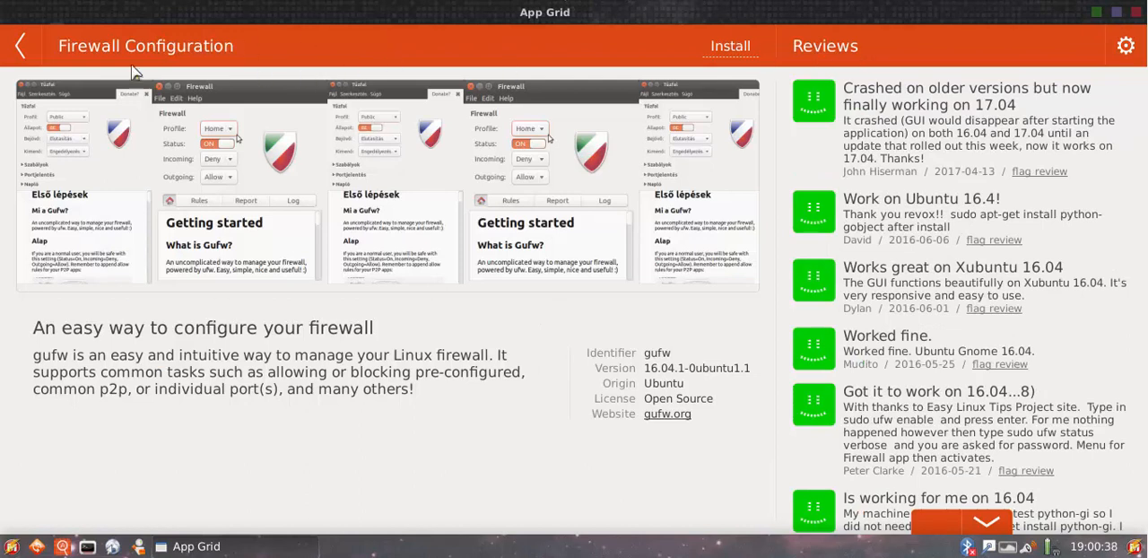
{"action": "left_click", "coordinate": [23, 46]}
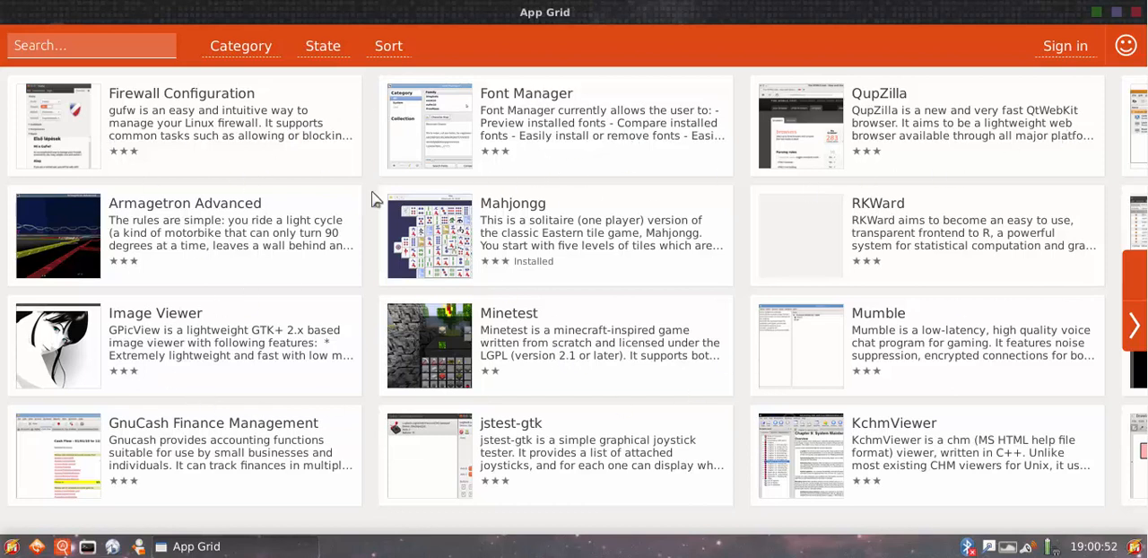
{"action": "left_click", "coordinate": [1136, 12]}
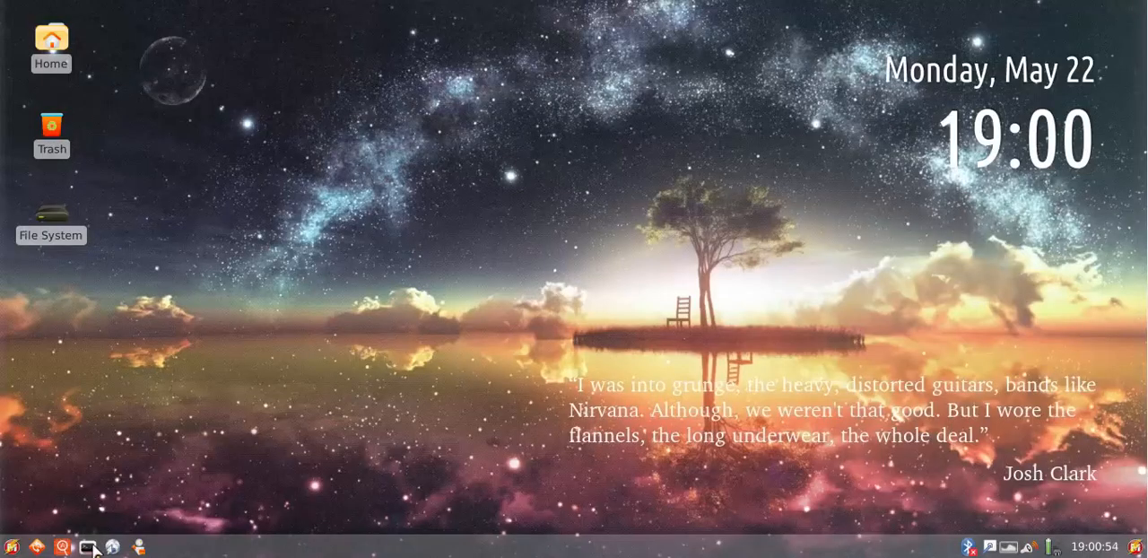
{"action": "left_click", "coordinate": [62, 546]}
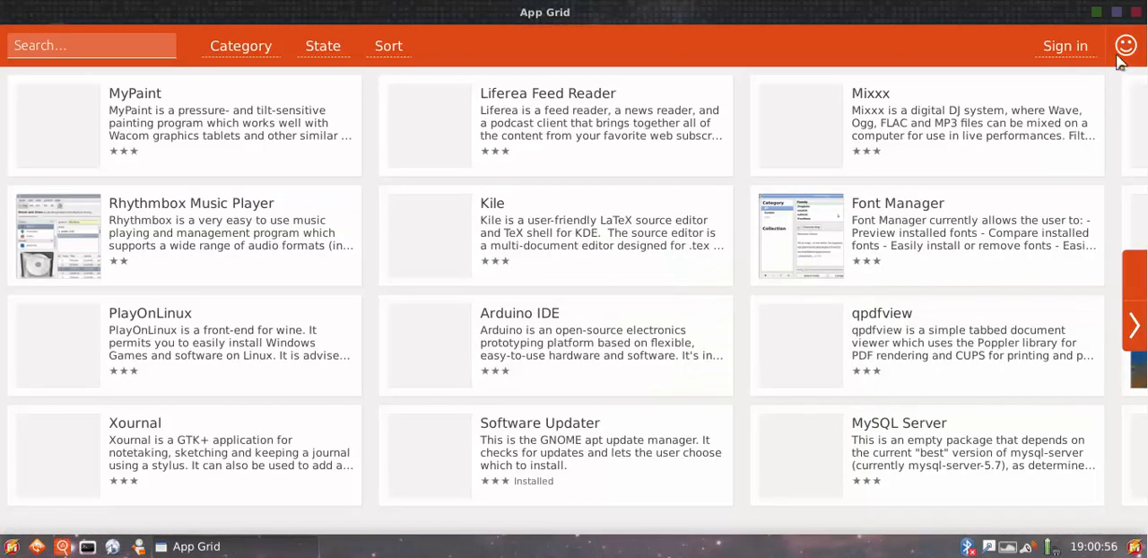
{"action": "left_click", "coordinate": [1136, 11]}
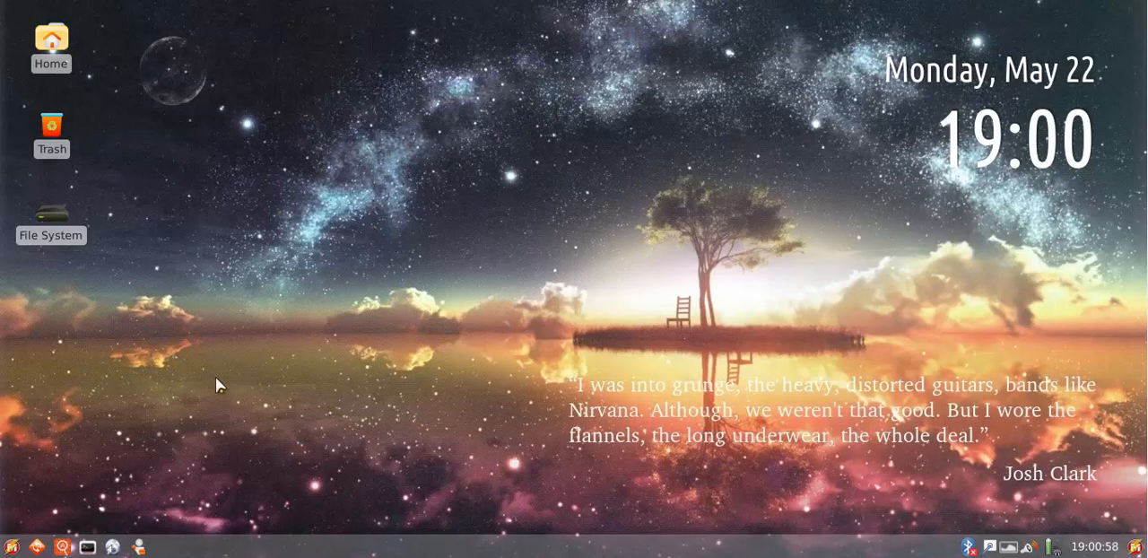
Launch Synaptic Package Manager from the application launcher and authenticate with the account password
{"action": "left_click", "coordinate": [12, 546]}
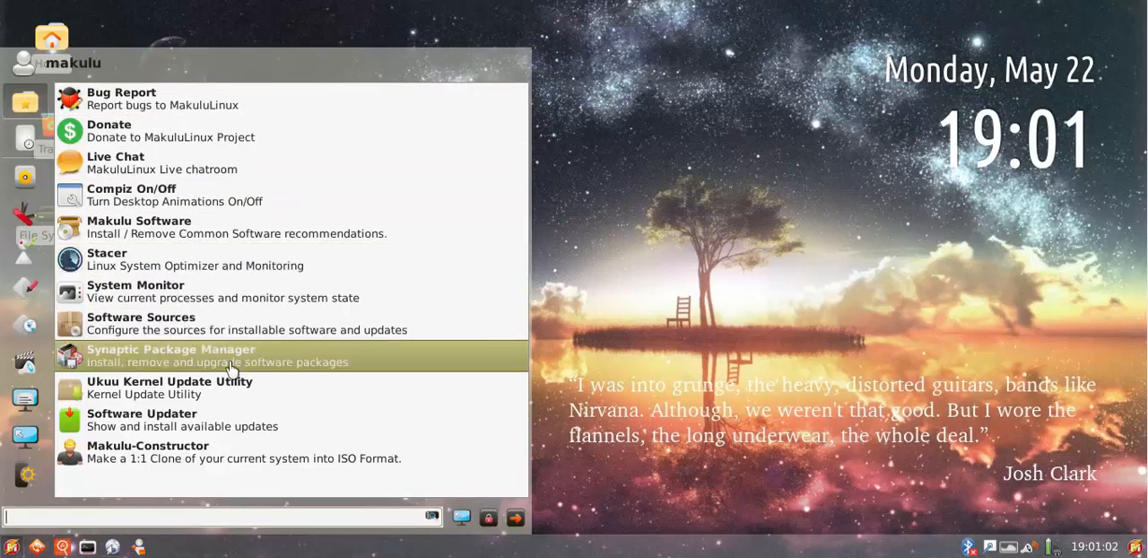
{"action": "left_click", "coordinate": [127, 368]}
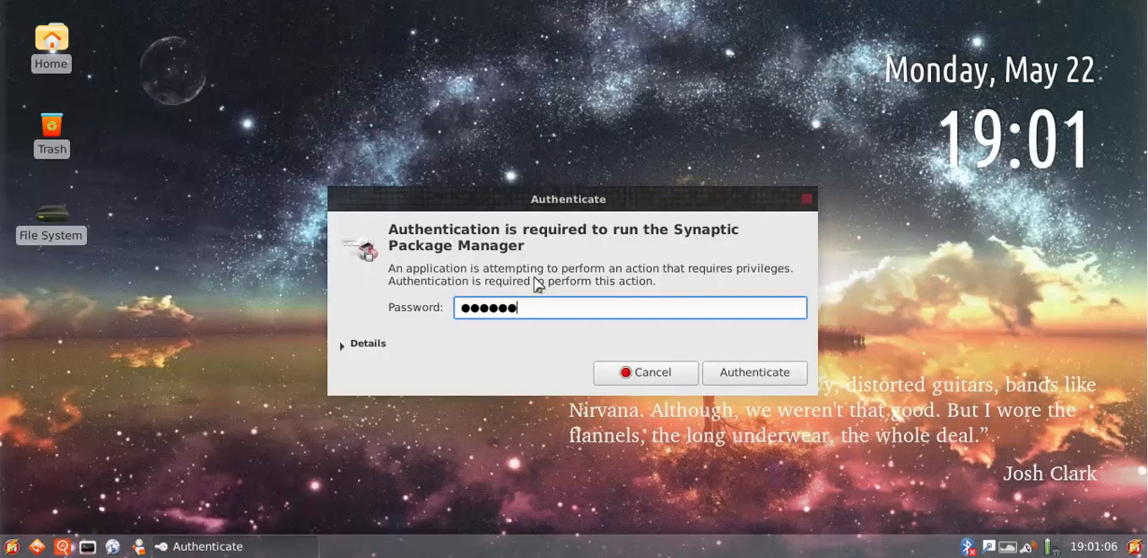
{"action": "key", "text": "Return"}
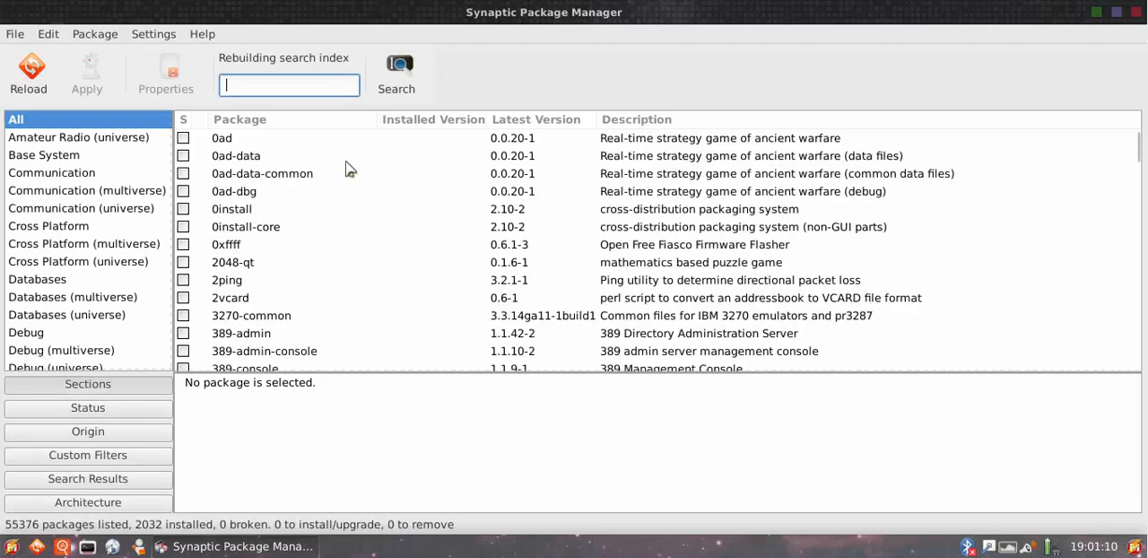
Browse Synaptic's package list, view the description of the 2vcard package, and close the package manager
{"action": "scroll", "coordinate": [538, 216], "scroll_direction": "down", "scroll_amount": 4}
{"action": "scroll", "coordinate": [544, 221], "scroll_direction": "down", "scroll_amount": 2}
{"action": "scroll", "coordinate": [544, 221], "scroll_direction": "up", "scroll_amount": 4}
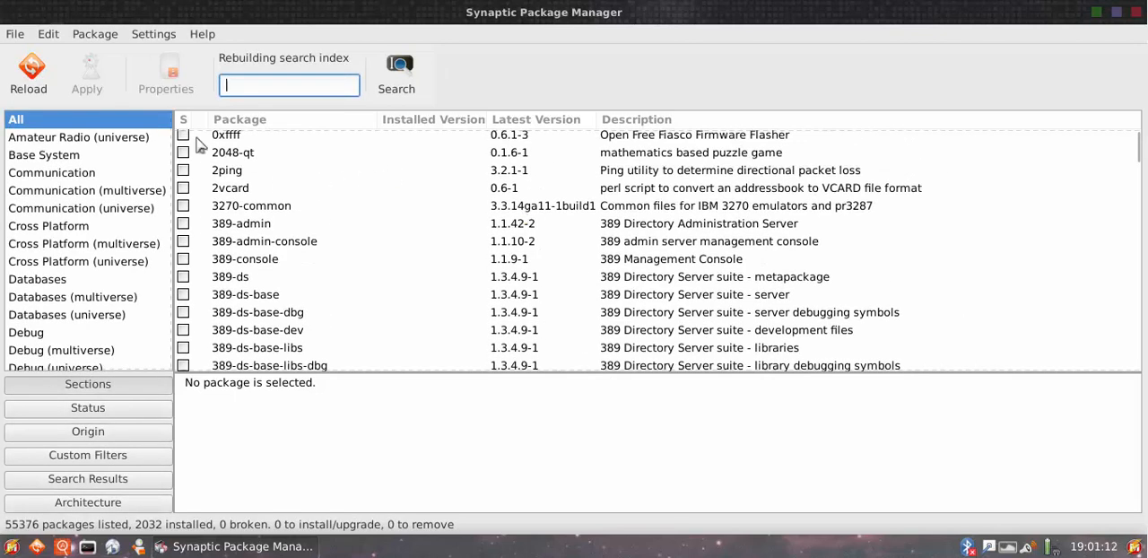
{"action": "left_click", "coordinate": [314, 188]}
{"action": "scroll", "coordinate": [333, 159], "scroll_direction": "up", "scroll_amount": 2}
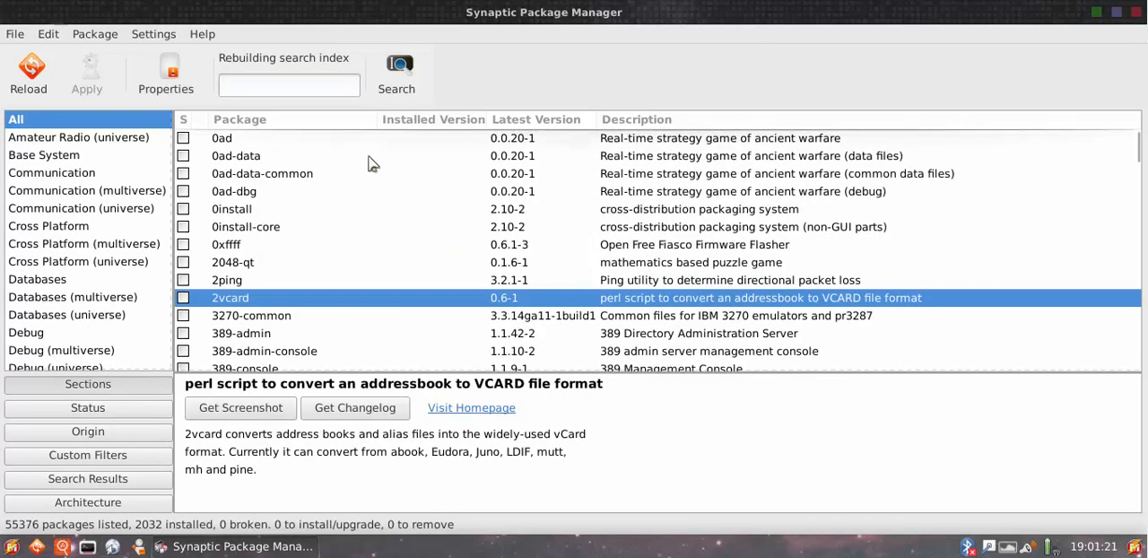
{"action": "left_click", "coordinate": [1138, 13]}
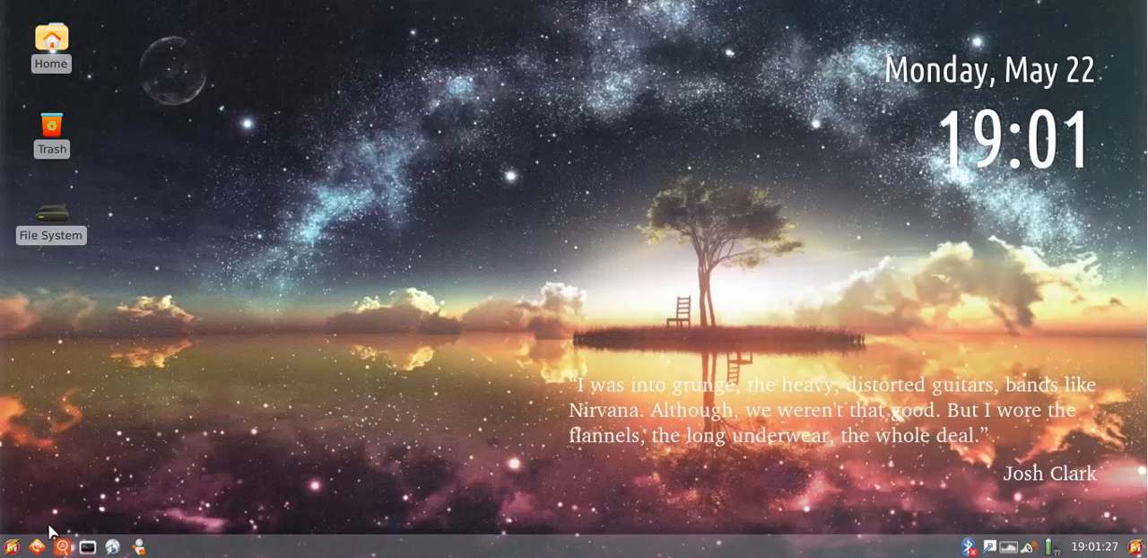
{"action": "left_click", "coordinate": [9, 547]}
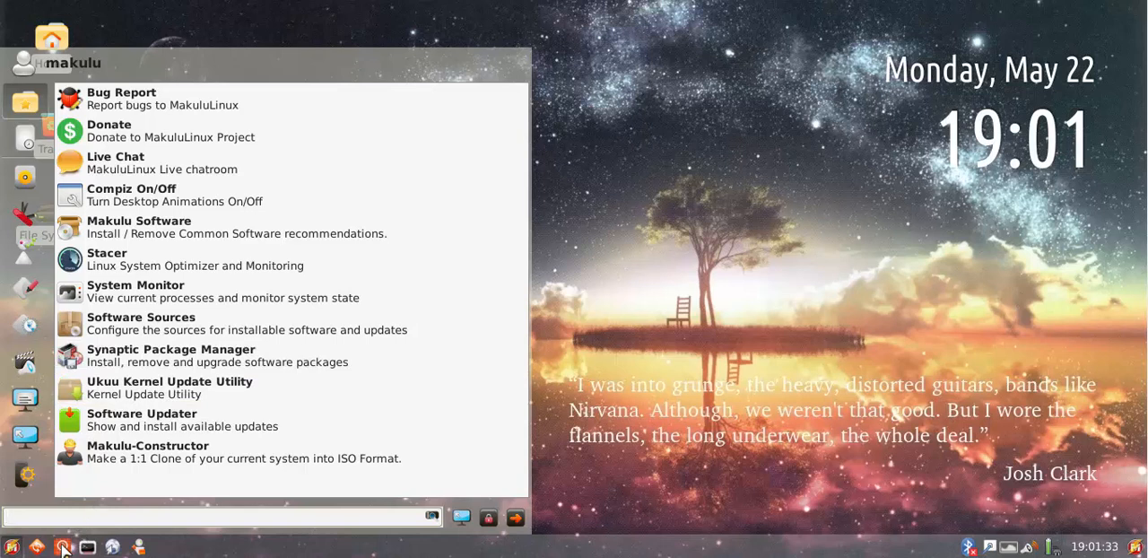
{"action": "left_click", "coordinate": [640, 227]}
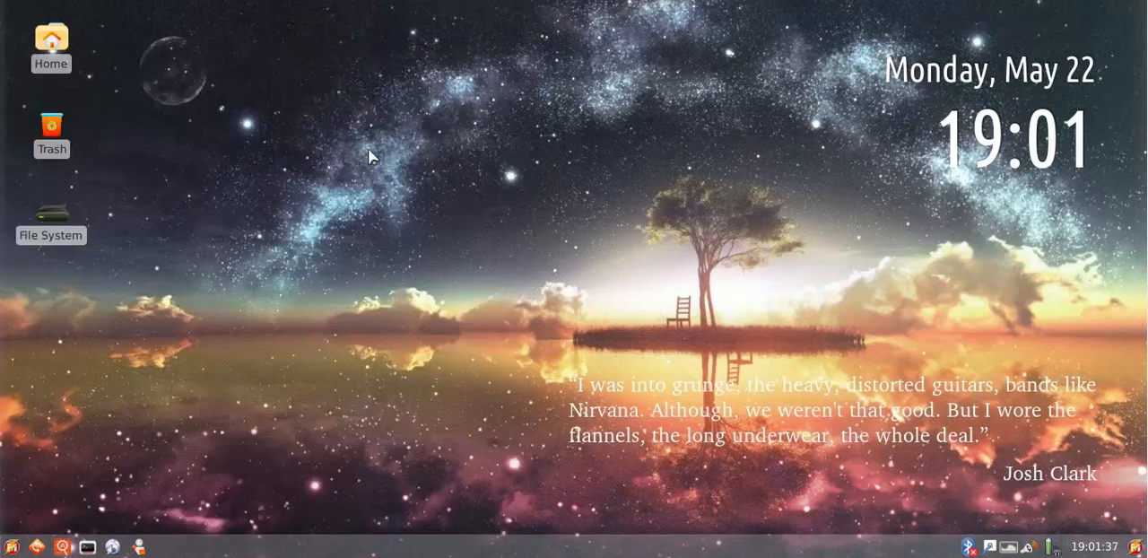
Open the file manager, select the Documents folder, view File System and return to the home folder
{"action": "left_click", "coordinate": [139, 547]}
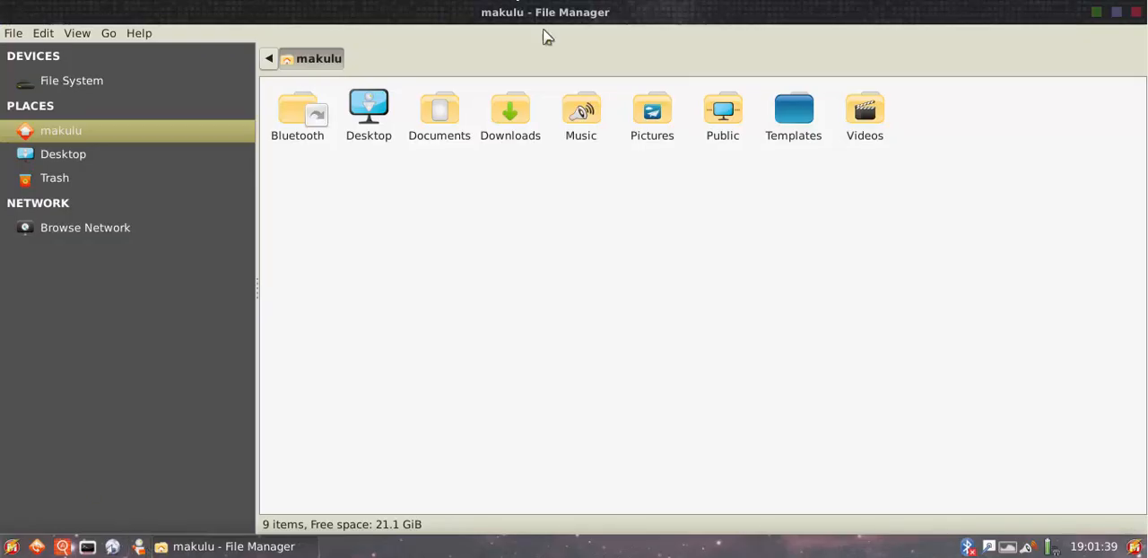
{"action": "left_click", "coordinate": [440, 123]}
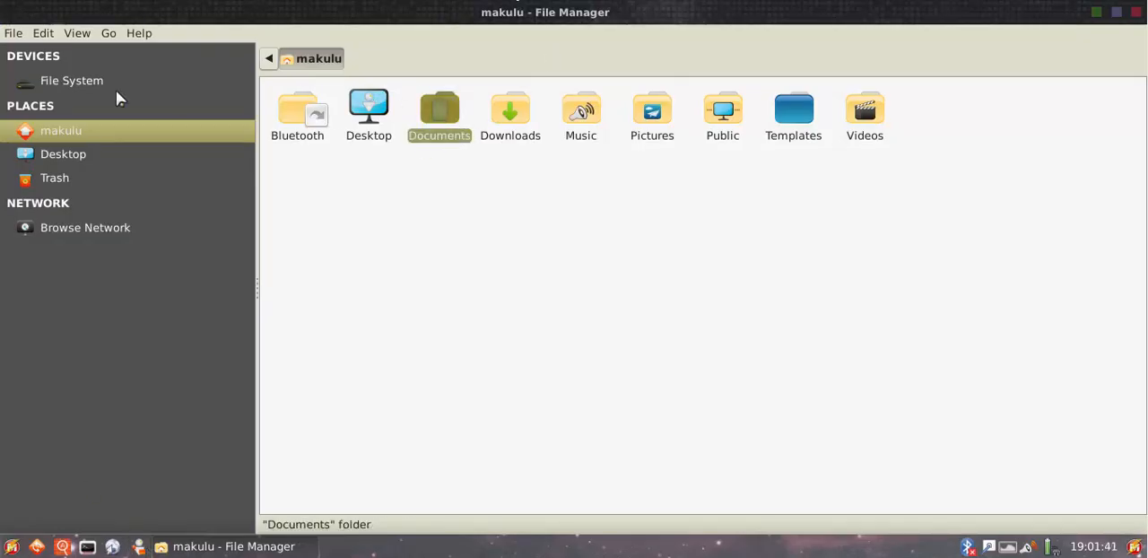
{"action": "left_click", "coordinate": [104, 83]}
{"action": "left_click", "coordinate": [90, 131]}
Examine the actions offered for the Documents folder, dismiss them and close the file manager
{"action": "left_click", "coordinate": [435, 113]}
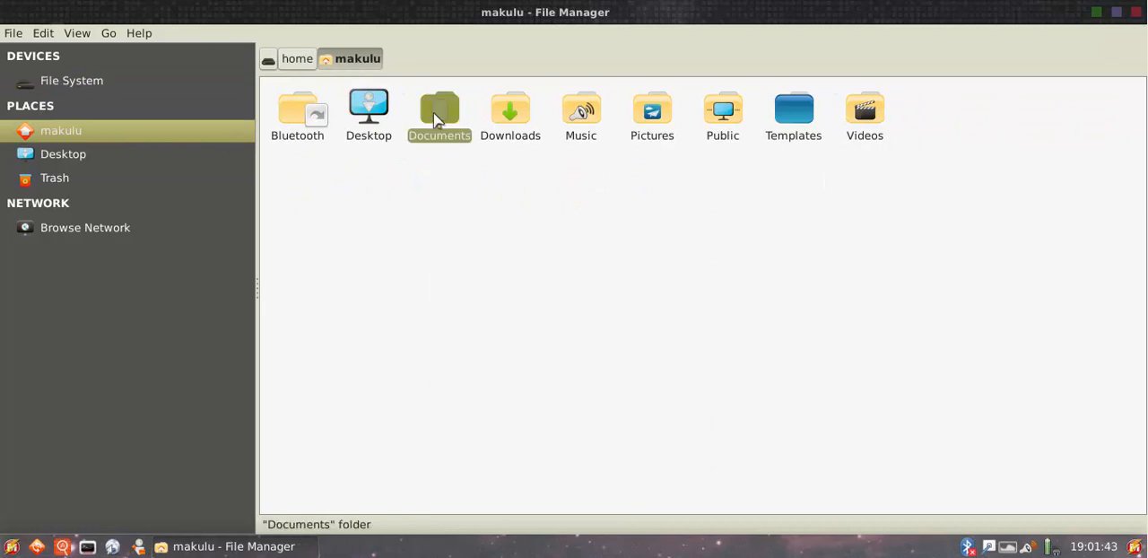
{"action": "right_click", "coordinate": [434, 113]}
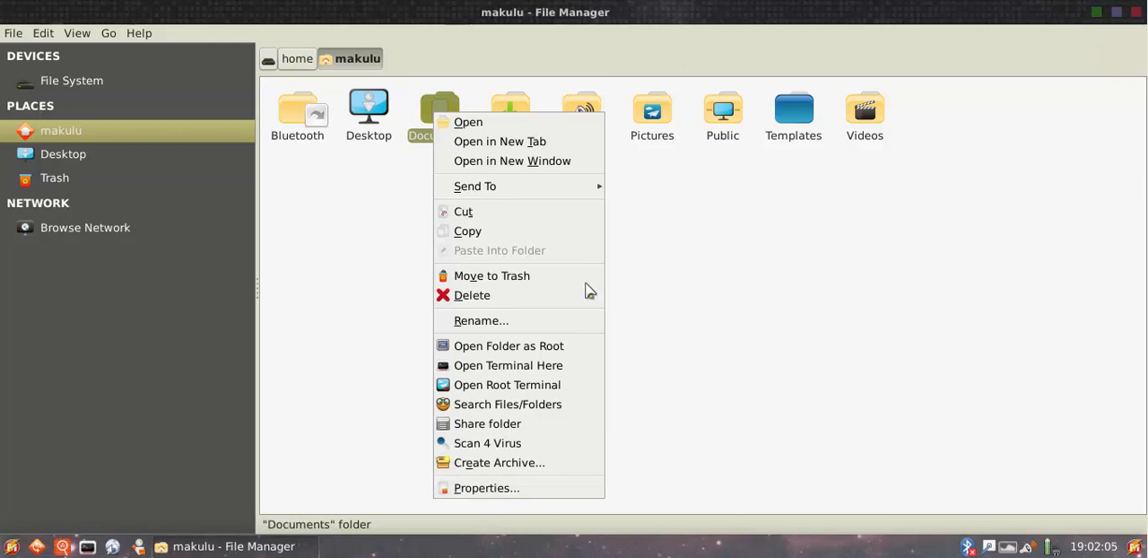
{"action": "left_click", "coordinate": [721, 296]}
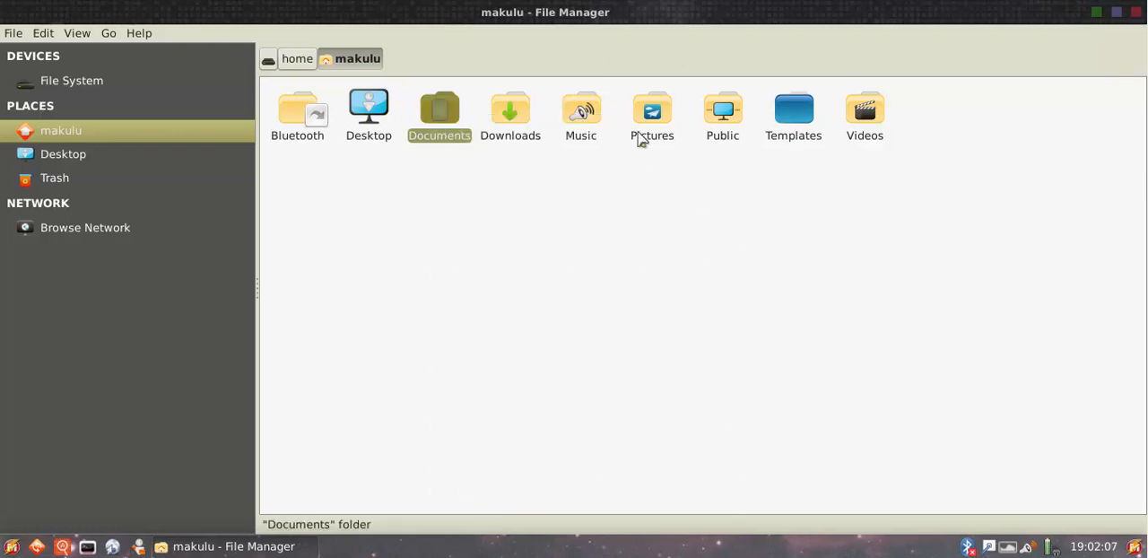
{"action": "left_click", "coordinate": [1136, 12]}
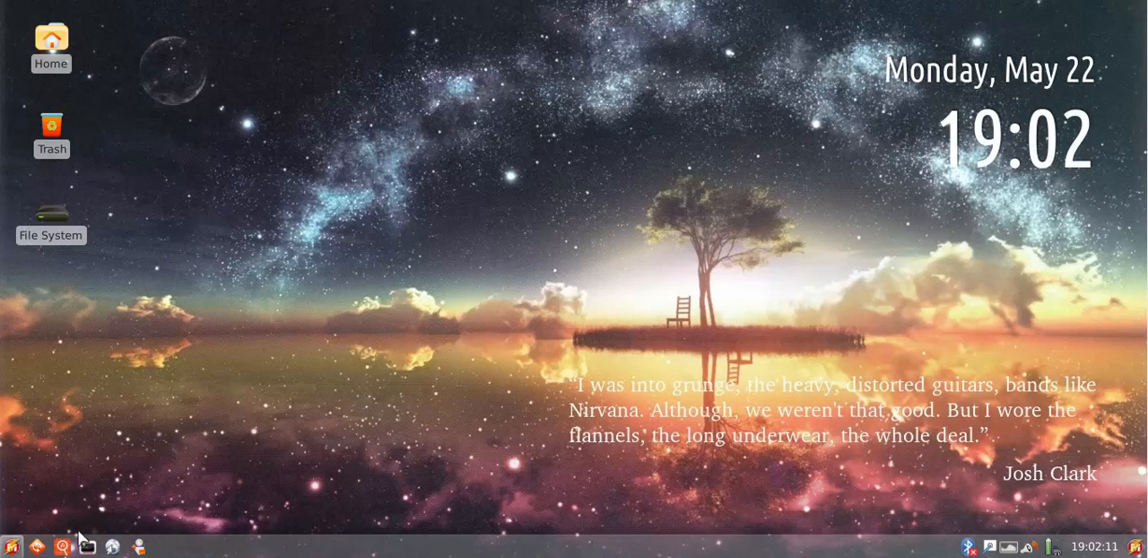
Open the file manager and display the contents of File System
{"action": "left_click", "coordinate": [138, 547]}
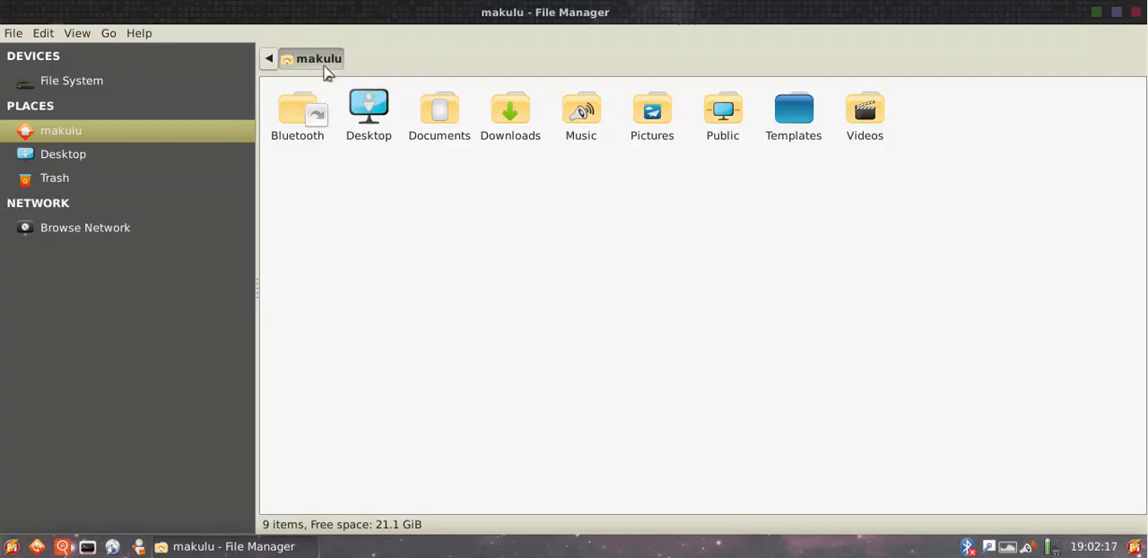
{"action": "left_click", "coordinate": [100, 80]}
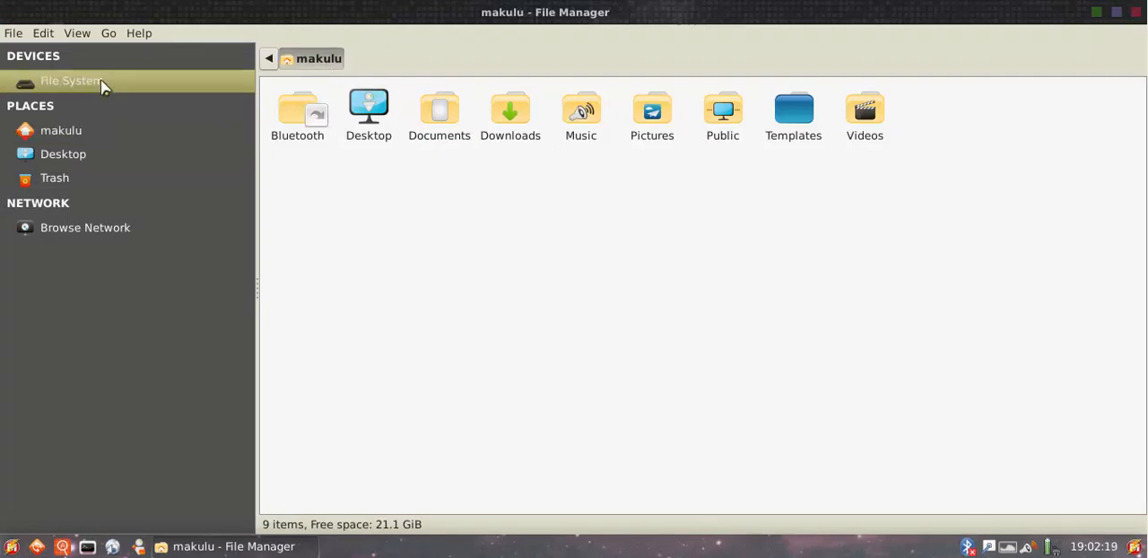
{"action": "left_click", "coordinate": [79, 132]}
{"action": "left_click", "coordinate": [84, 80]}
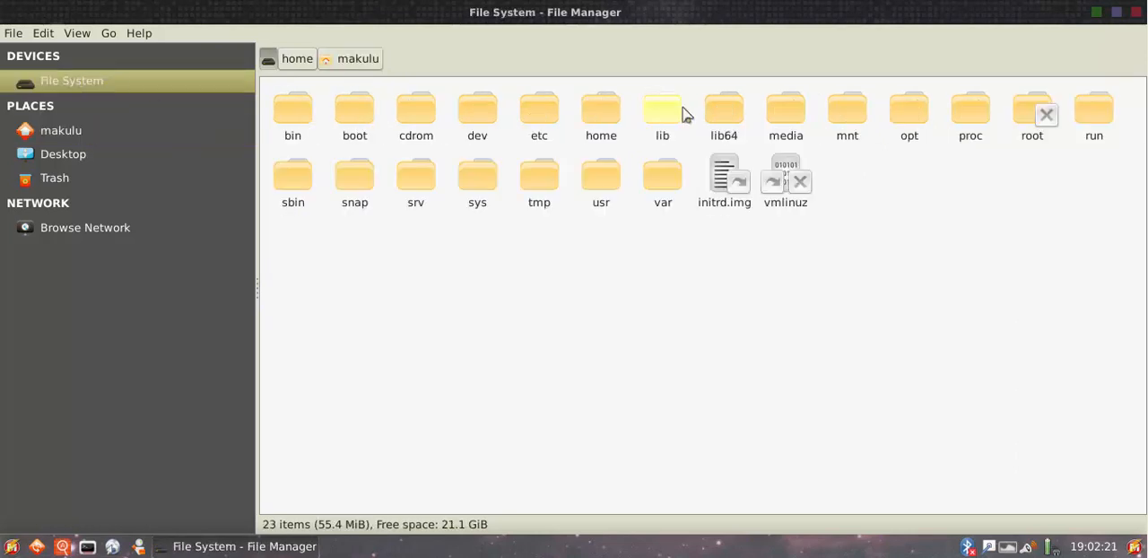
Switch the file manager's location selector to Toolbar Style and restore Pathbar Style
{"action": "left_click", "coordinate": [79, 37]}
{"action": "mouse_move", "coordinate": [194, 78]}
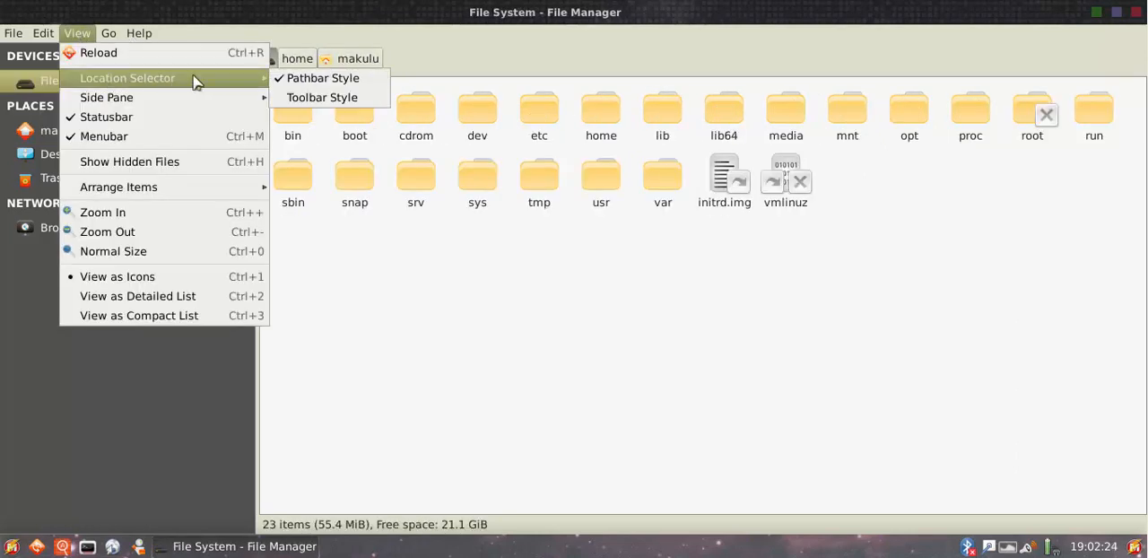
{"action": "left_click", "coordinate": [354, 97]}
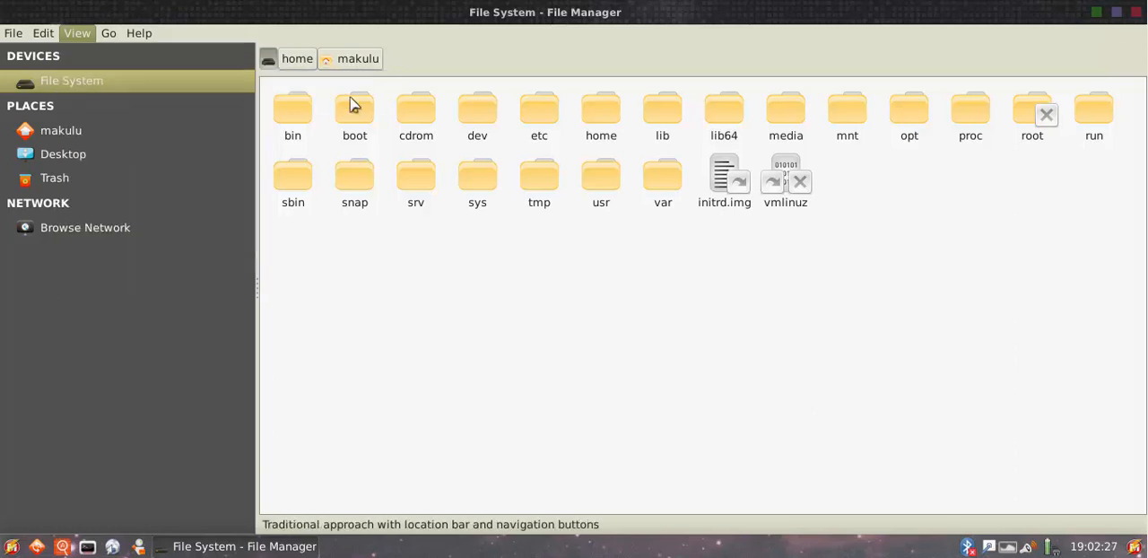
{"action": "left_click", "coordinate": [78, 36]}
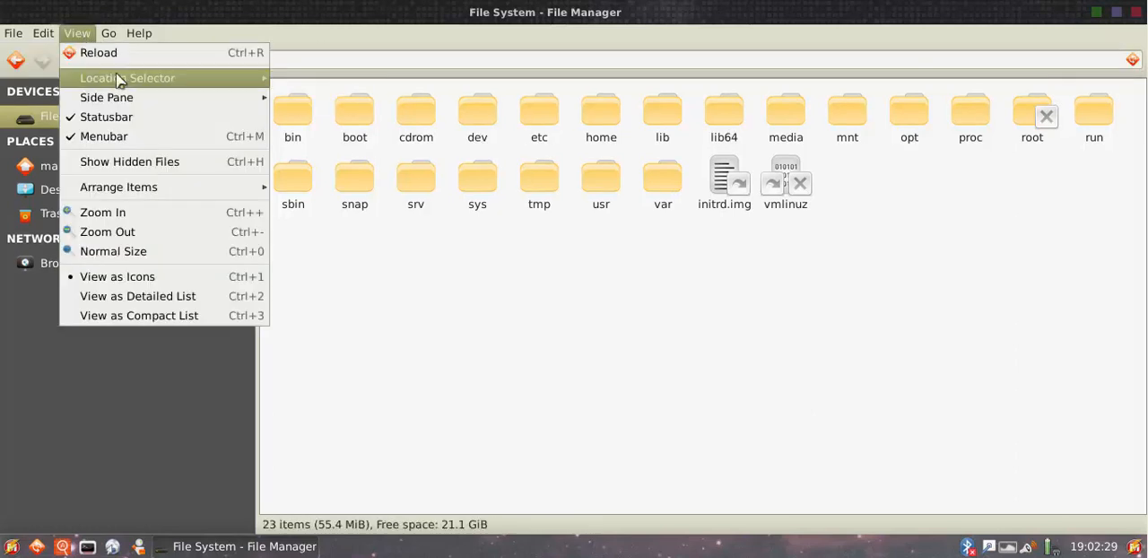
{"action": "mouse_move", "coordinate": [121, 78]}
{"action": "left_click", "coordinate": [316, 79]}
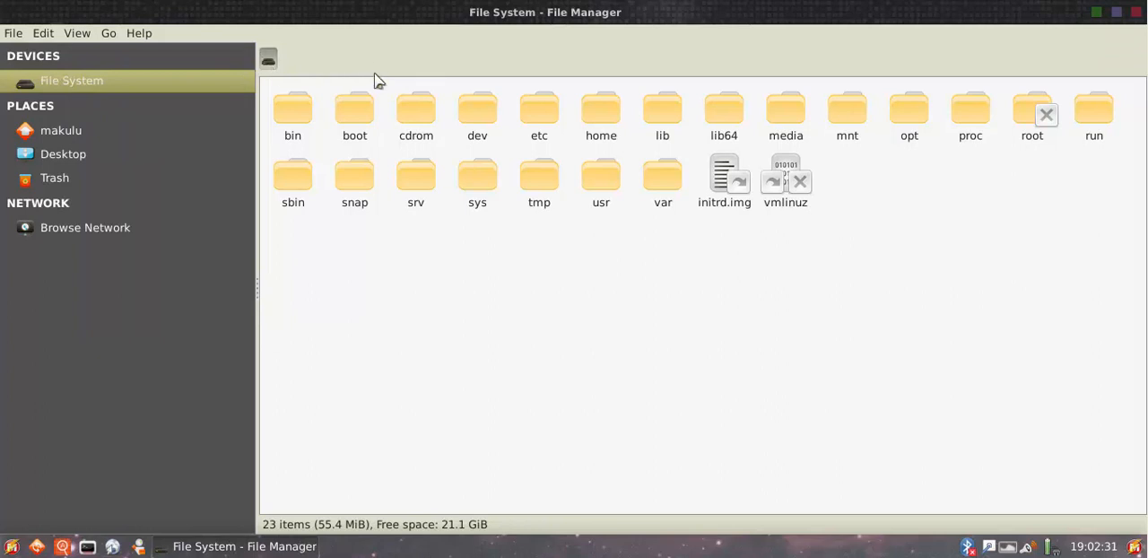
View the contents of the boot folder, go back to File System and return to the home folder
{"action": "double_click", "coordinate": [363, 111]}
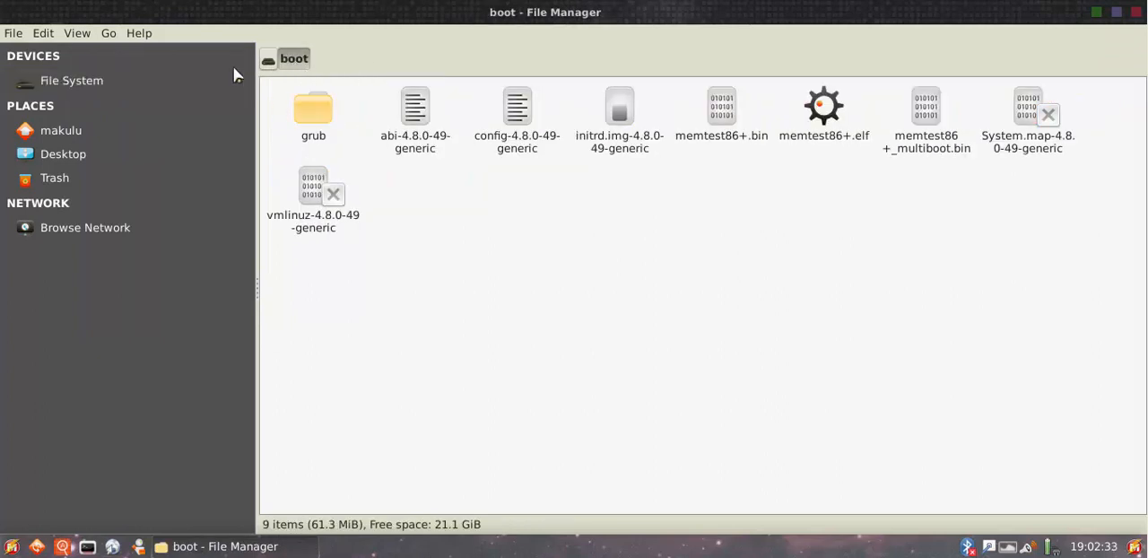
{"action": "left_click", "coordinate": [68, 83]}
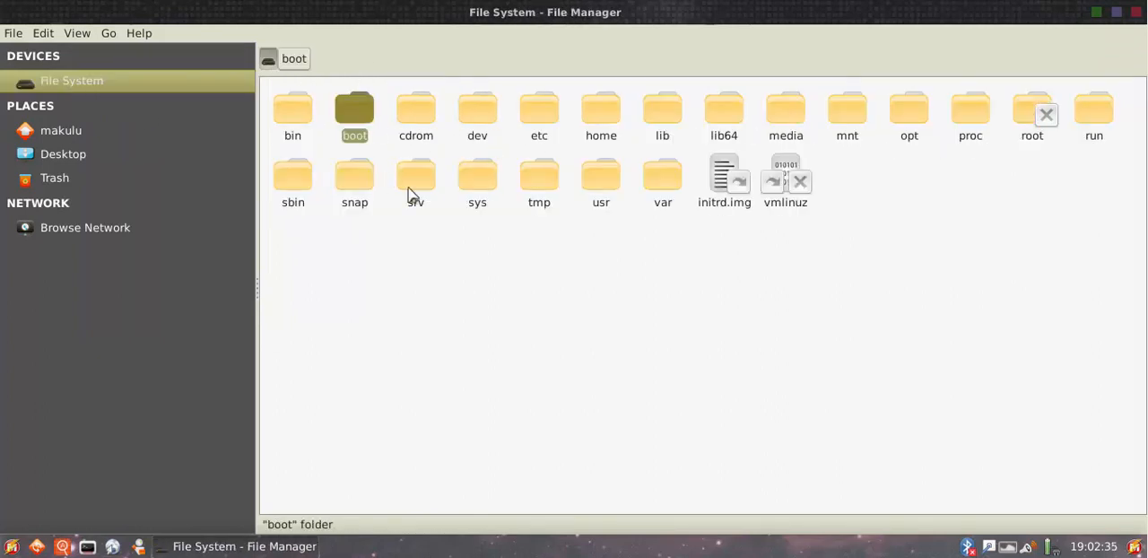
{"action": "left_click", "coordinate": [99, 132]}
Open the Documents folder and move back and forth between it and the home folder along the path, ending in home
{"action": "double_click", "coordinate": [438, 110]}
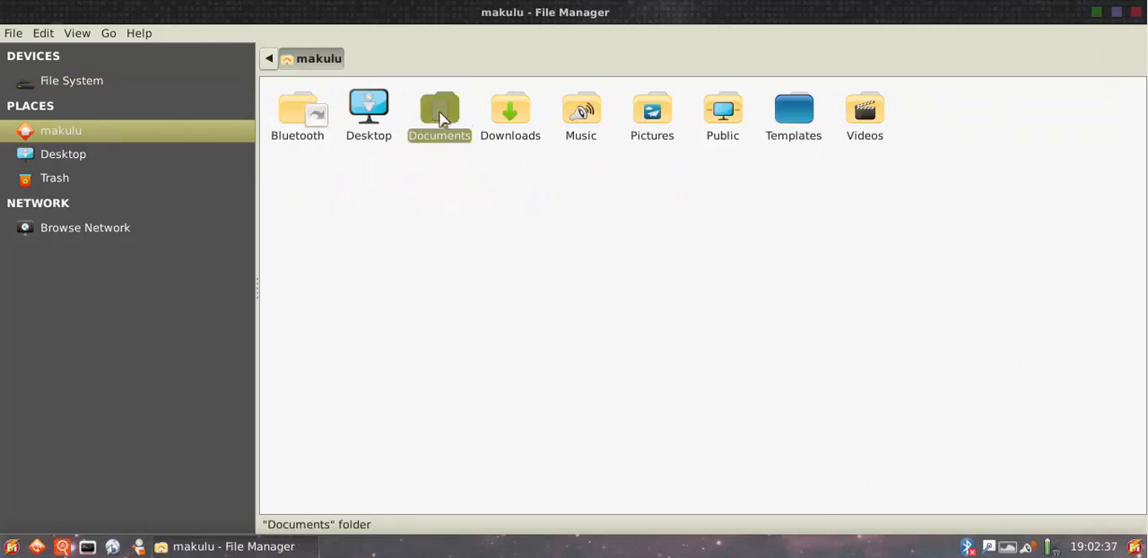
{"action": "left_click", "coordinate": [312, 61]}
{"action": "left_click", "coordinate": [377, 59]}
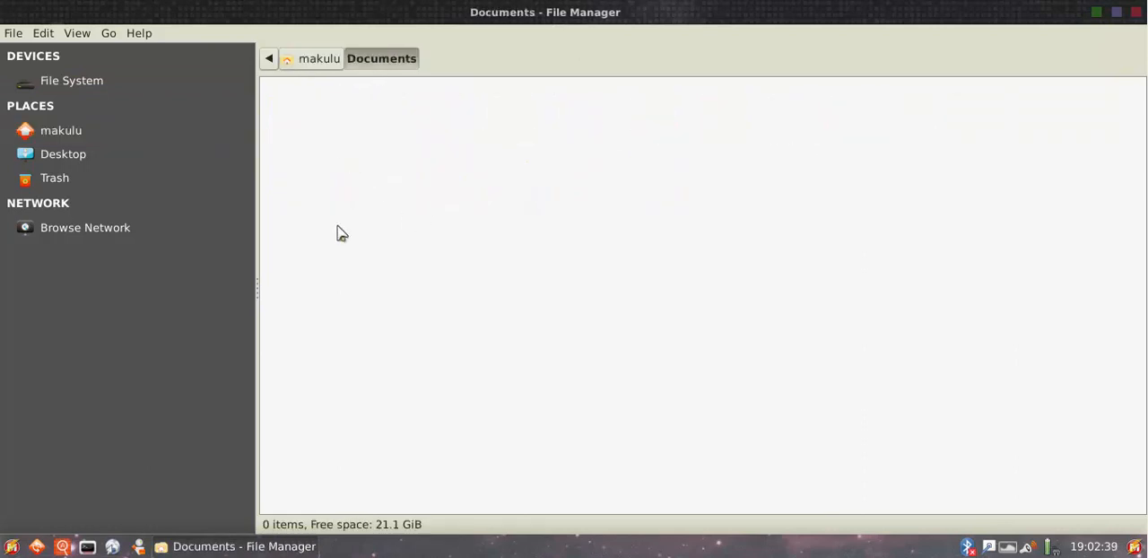
{"action": "left_click", "coordinate": [317, 63]}
{"action": "left_click", "coordinate": [387, 61]}
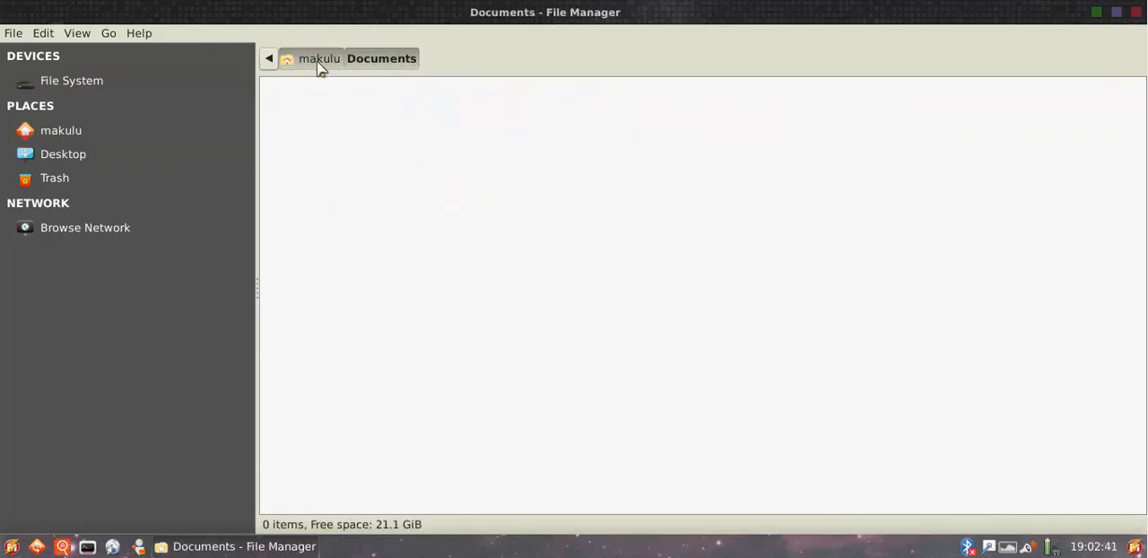
{"action": "left_click", "coordinate": [320, 65]}
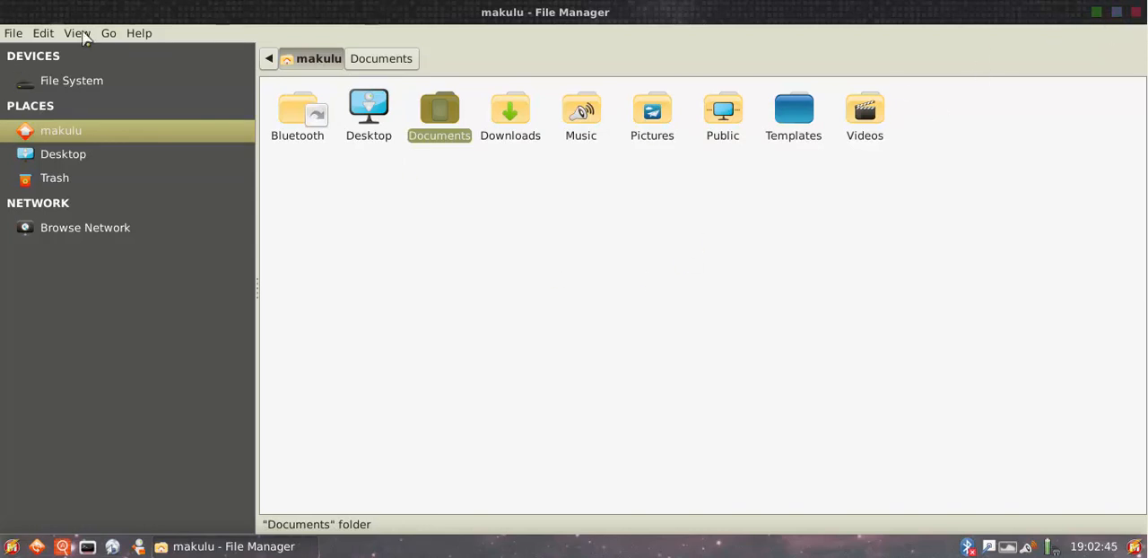
Open the file manager's advanced preferences and bring up the volume management configuration for removable drives and media
{"action": "left_click", "coordinate": [40, 36]}
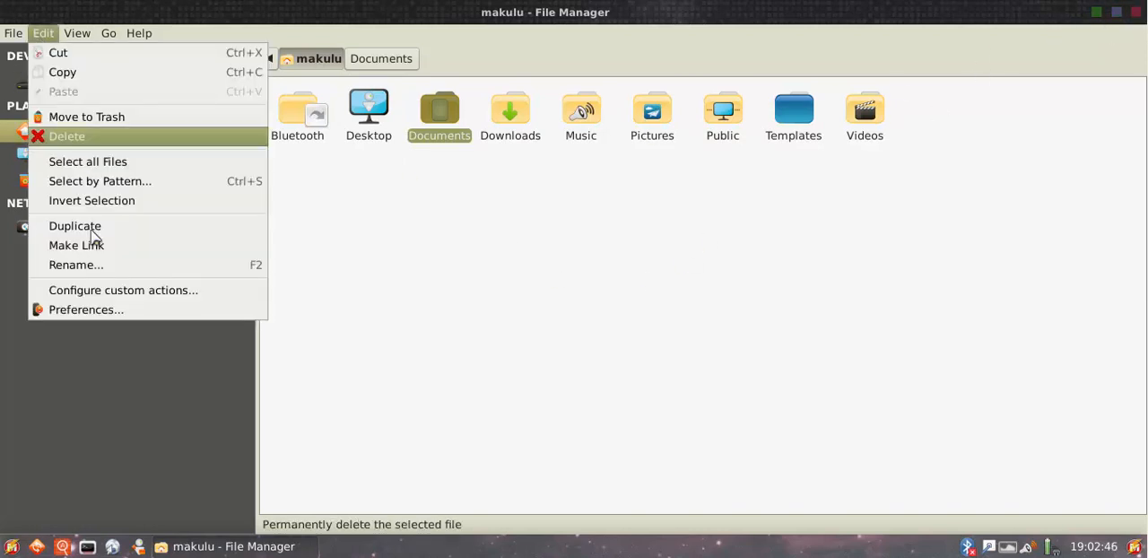
{"action": "left_click", "coordinate": [113, 312]}
{"action": "left_click", "coordinate": [616, 143]}
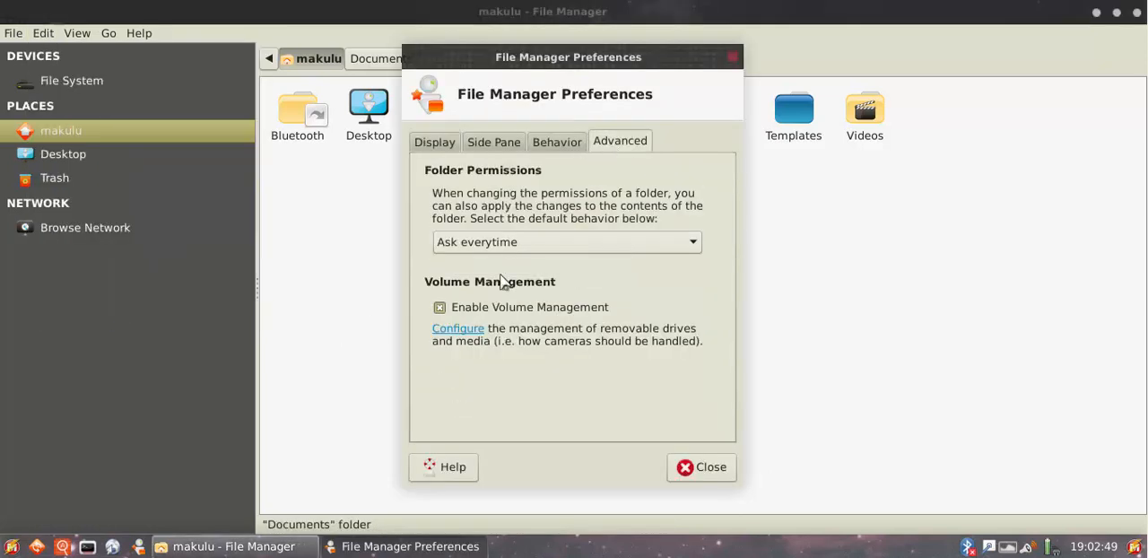
{"action": "left_click", "coordinate": [462, 328]}
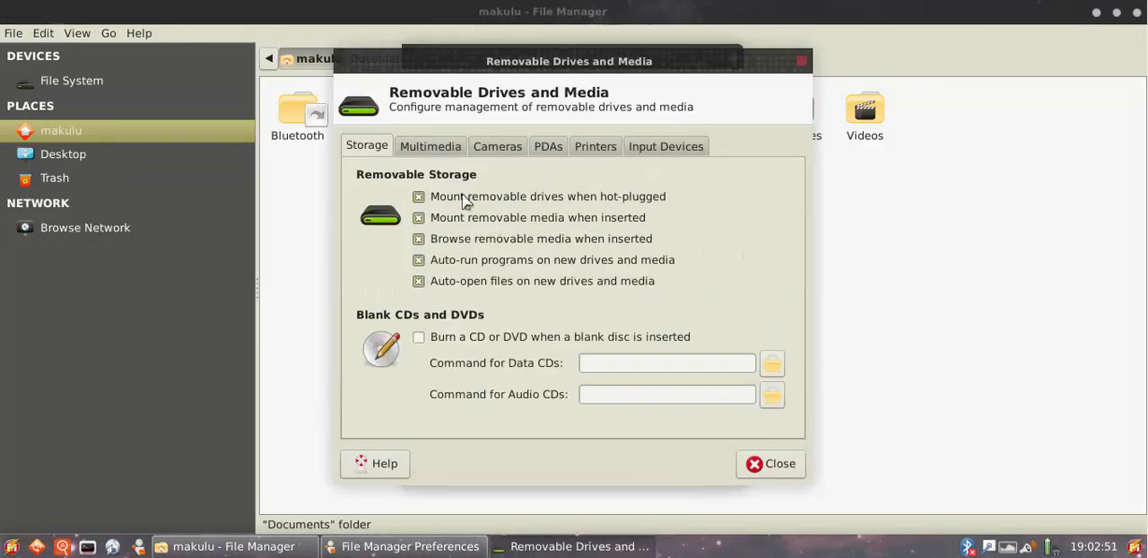
Examine the removable drives and media settings for storage, multimedia, cameras, PDAs, printers and input devices
{"action": "left_click", "coordinate": [427, 153]}
{"action": "left_click", "coordinate": [499, 151]}
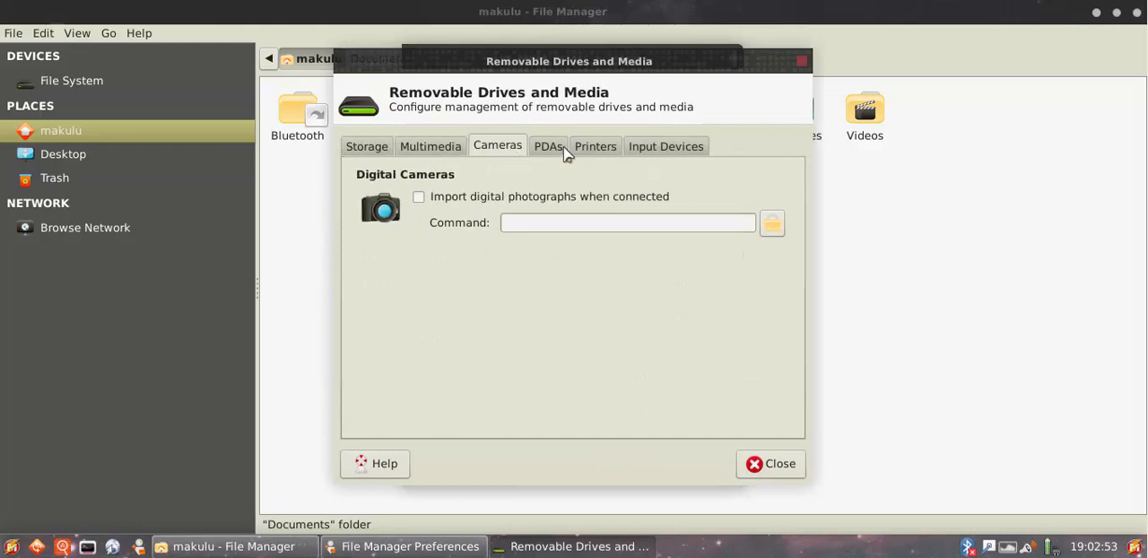
{"action": "left_click", "coordinate": [546, 151]}
{"action": "left_click", "coordinate": [601, 155]}
{"action": "left_click", "coordinate": [665, 149]}
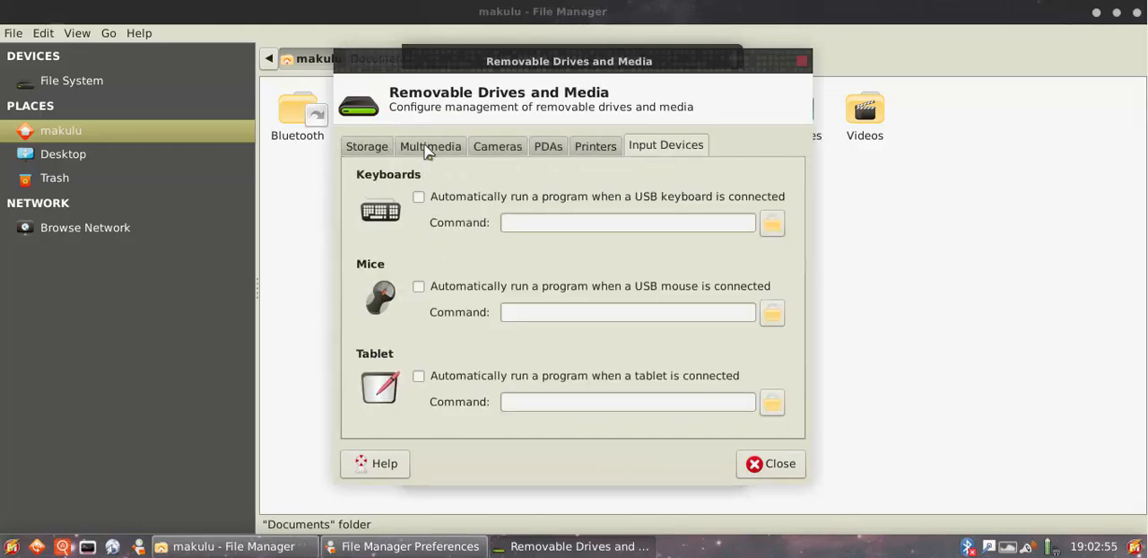
{"action": "left_click", "coordinate": [369, 152]}
{"action": "left_click", "coordinate": [594, 155]}
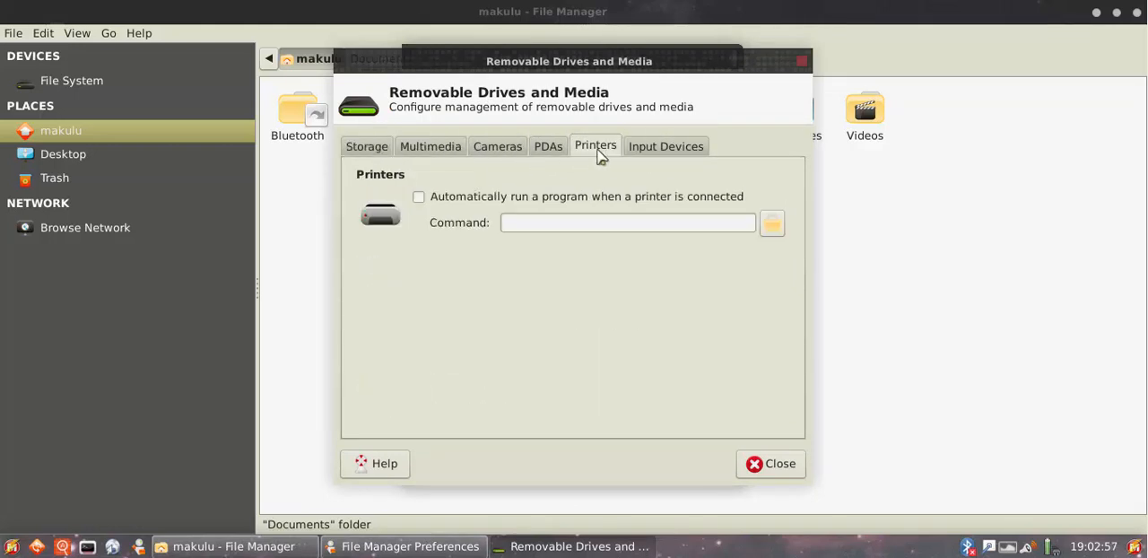
{"action": "left_click", "coordinate": [648, 154]}
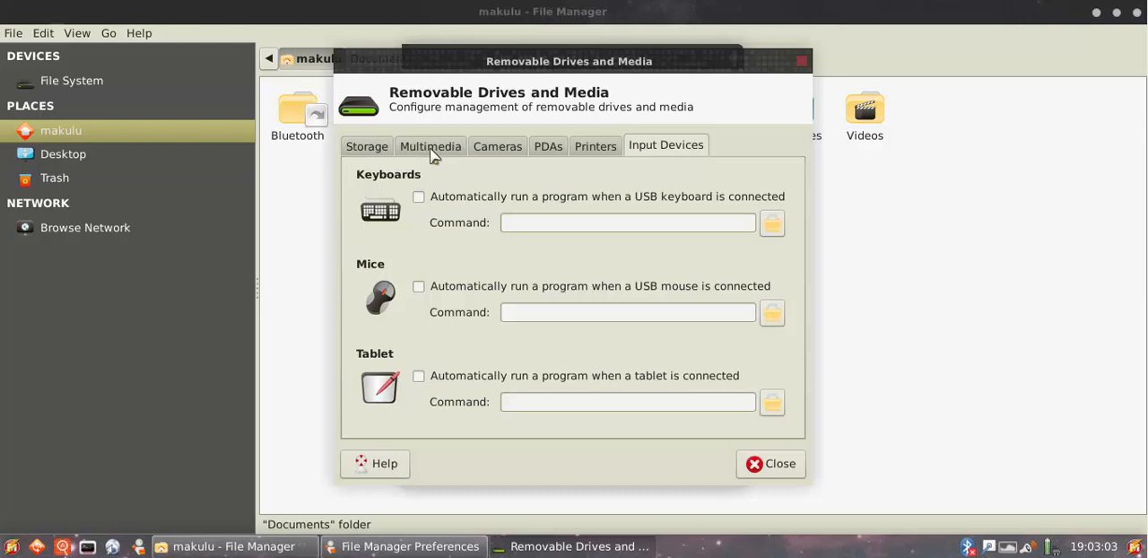
{"action": "left_click", "coordinate": [433, 153]}
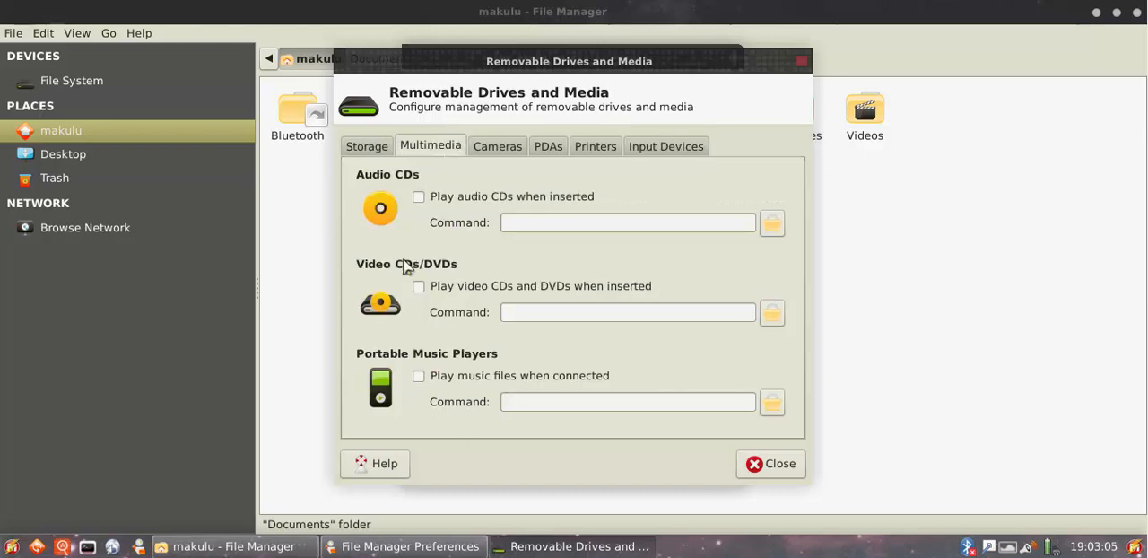
{"action": "left_click", "coordinate": [364, 148]}
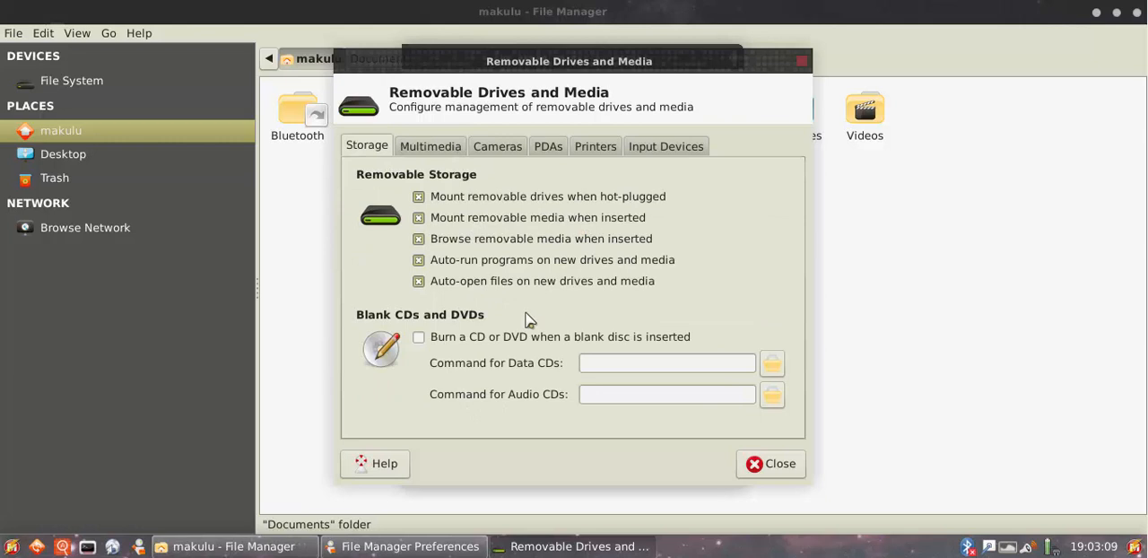
{"action": "left_click", "coordinate": [430, 154]}
{"action": "left_click", "coordinate": [501, 151]}
{"action": "left_click", "coordinate": [551, 152]}
{"action": "left_click", "coordinate": [612, 151]}
{"action": "left_click", "coordinate": [651, 156]}
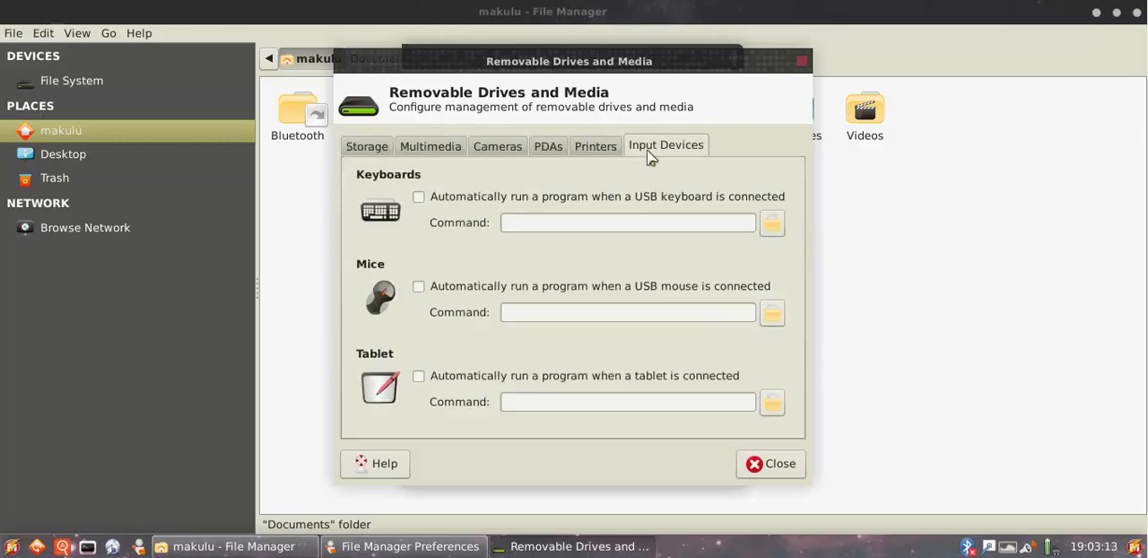
{"action": "left_click", "coordinate": [370, 155]}
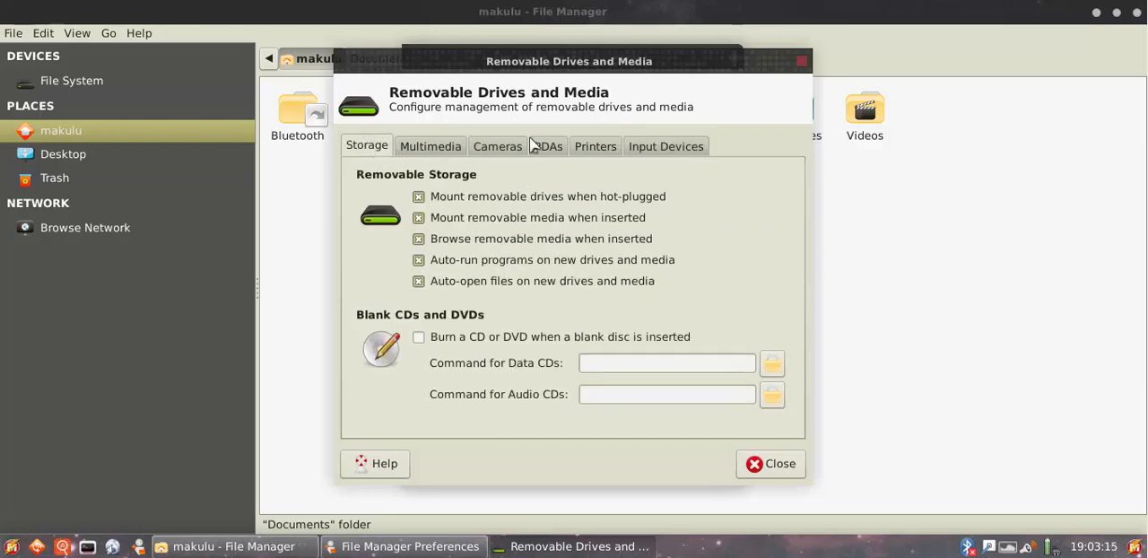
{"action": "left_click", "coordinate": [553, 148]}
{"action": "left_click", "coordinate": [415, 147]}
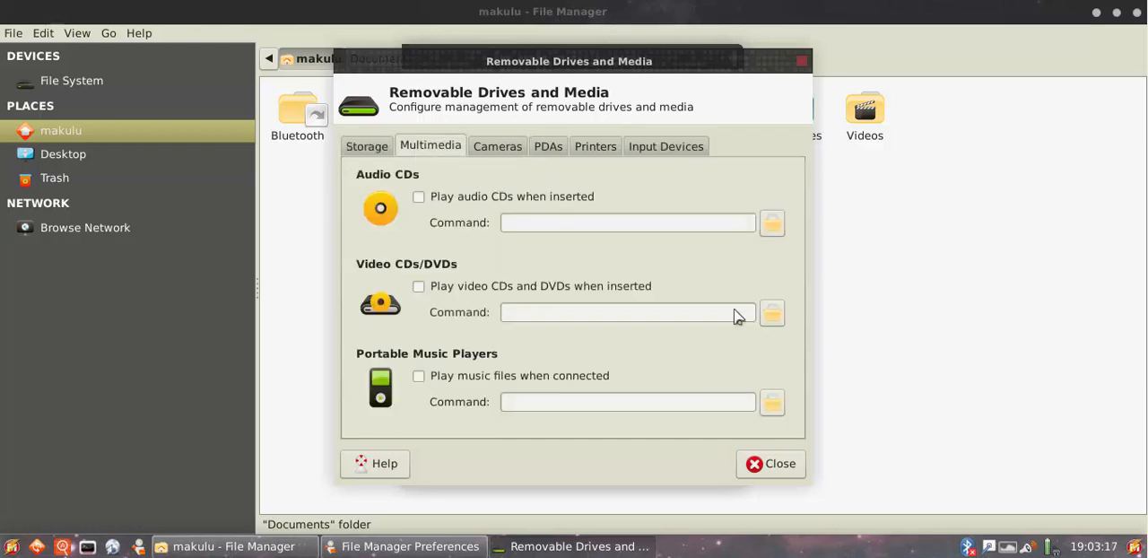
Close the removable media settings, the file manager preferences and the file manager
{"action": "left_click", "coordinate": [753, 465]}
{"action": "left_click", "coordinate": [703, 472]}
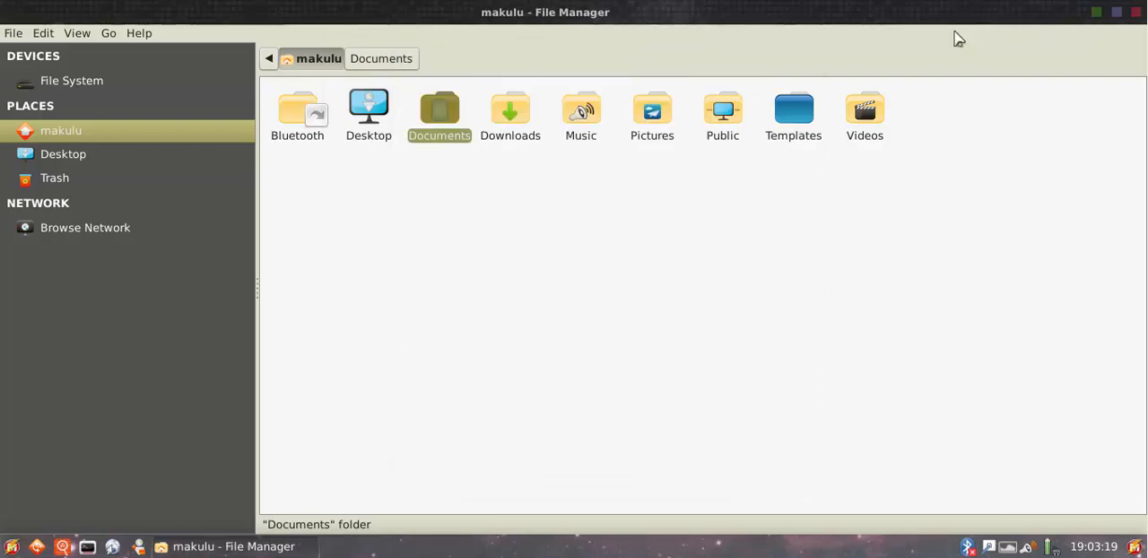
{"action": "left_click", "coordinate": [1134, 12]}
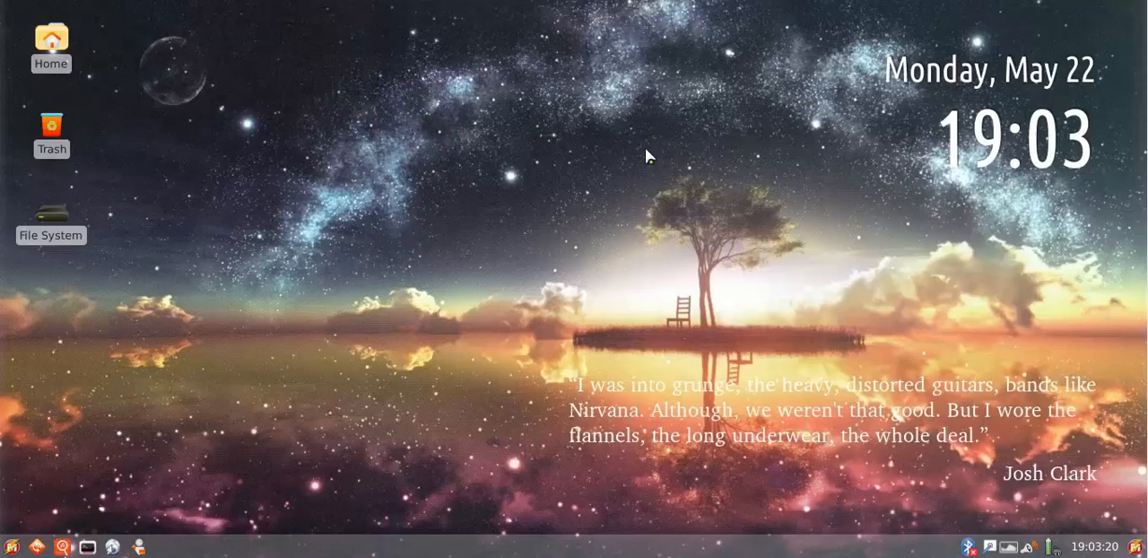
View the application launcher's entries and dismiss it, and briefly open and close the file manager
{"action": "left_click", "coordinate": [13, 548]}
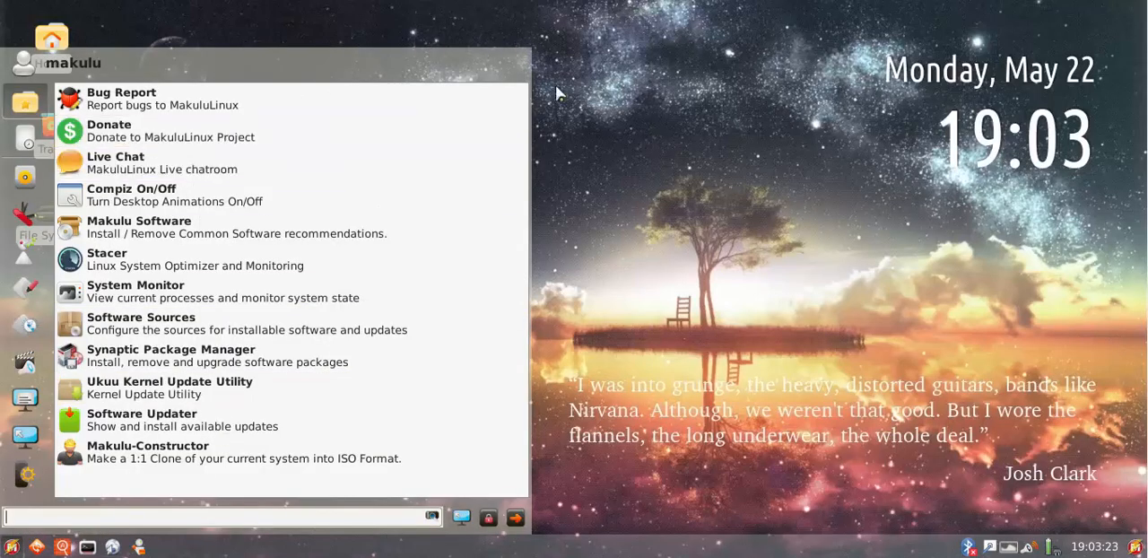
{"action": "left_click", "coordinate": [809, 431]}
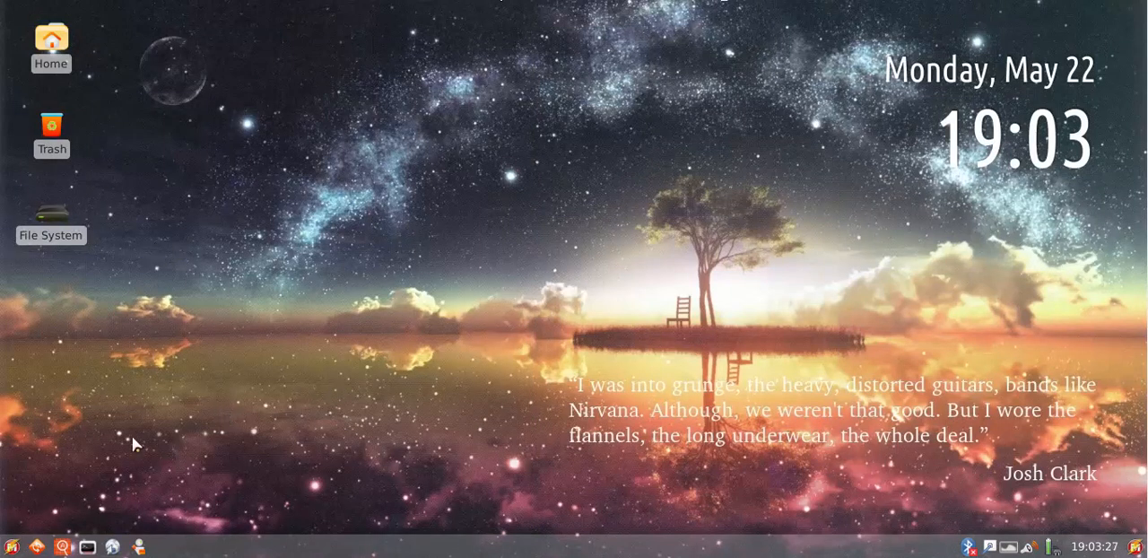
{"action": "left_click", "coordinate": [139, 546]}
{"action": "left_click", "coordinate": [1137, 14]}
Open a terminal, move its window across the desktop and close it
{"action": "left_click", "coordinate": [87, 546]}
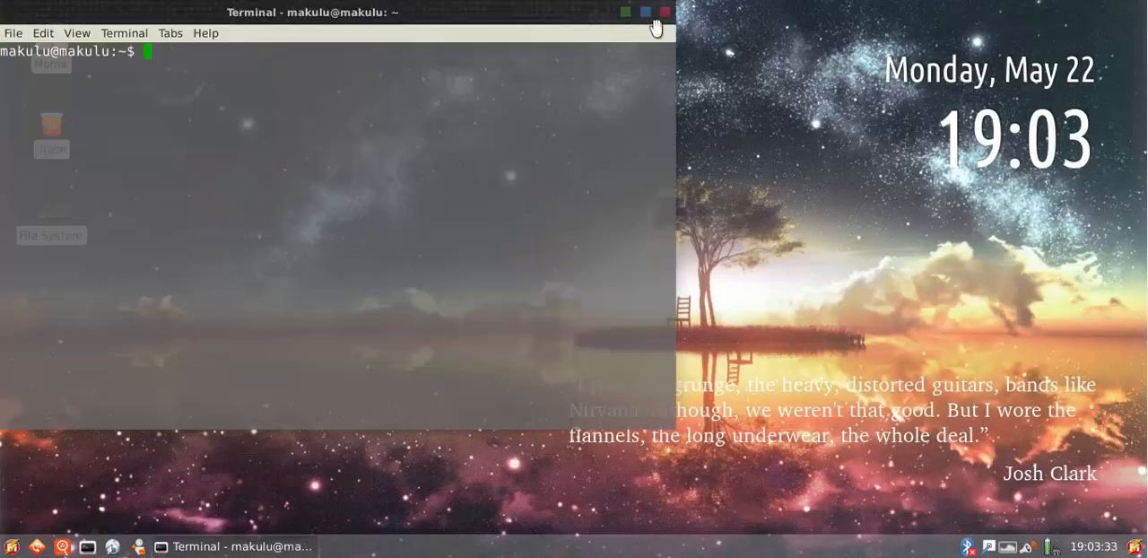
{"action": "left_click_drag", "start_coordinate": [619, 25], "coordinate": [820, 60]}
{"action": "left_click", "coordinate": [870, 45]}
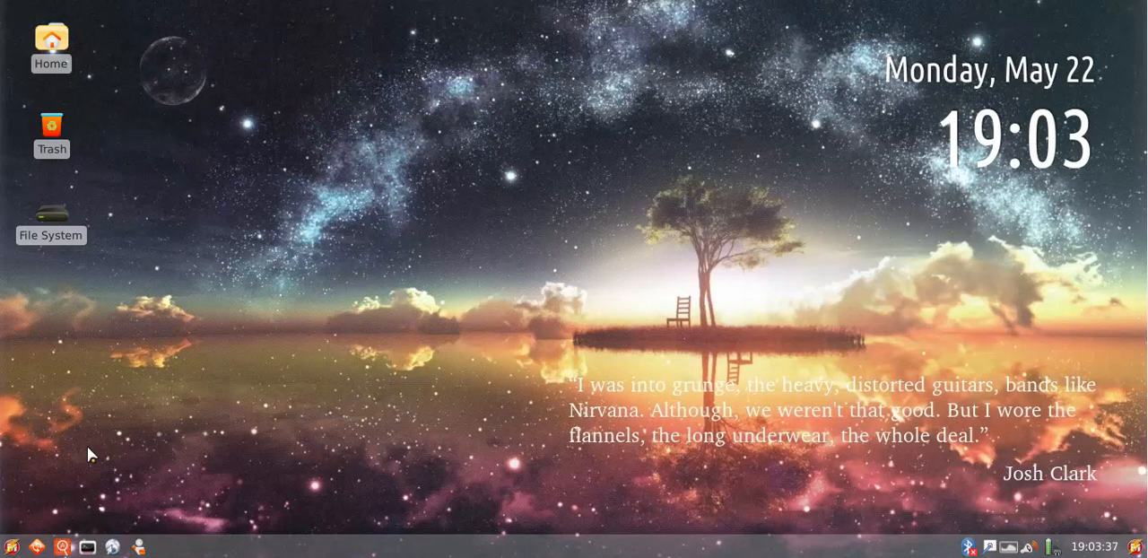
Launch the Ukuu Kernel Update Utility from the application launcher and move its window slightly up once the kernel list loads
{"action": "left_click", "coordinate": [12, 546]}
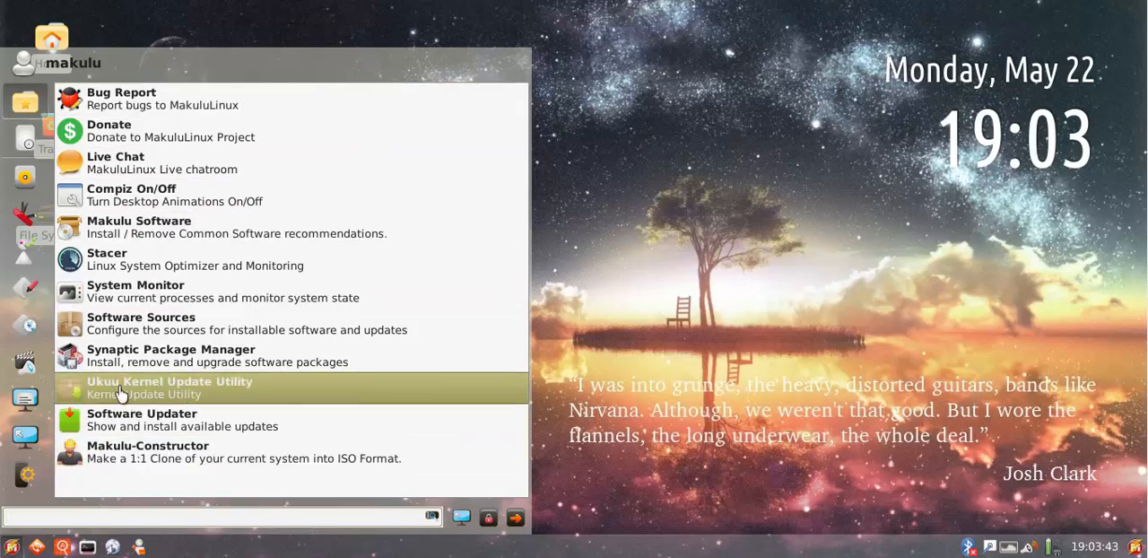
{"action": "left_click", "coordinate": [121, 395]}
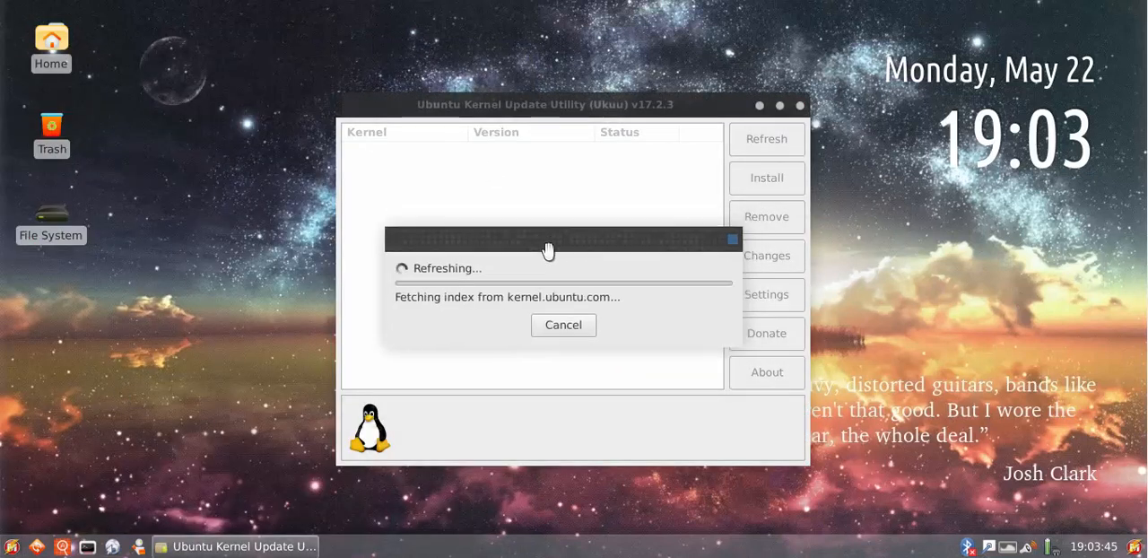
{"action": "left_click_drag", "start_coordinate": [549, 250], "coordinate": [561, 259]}
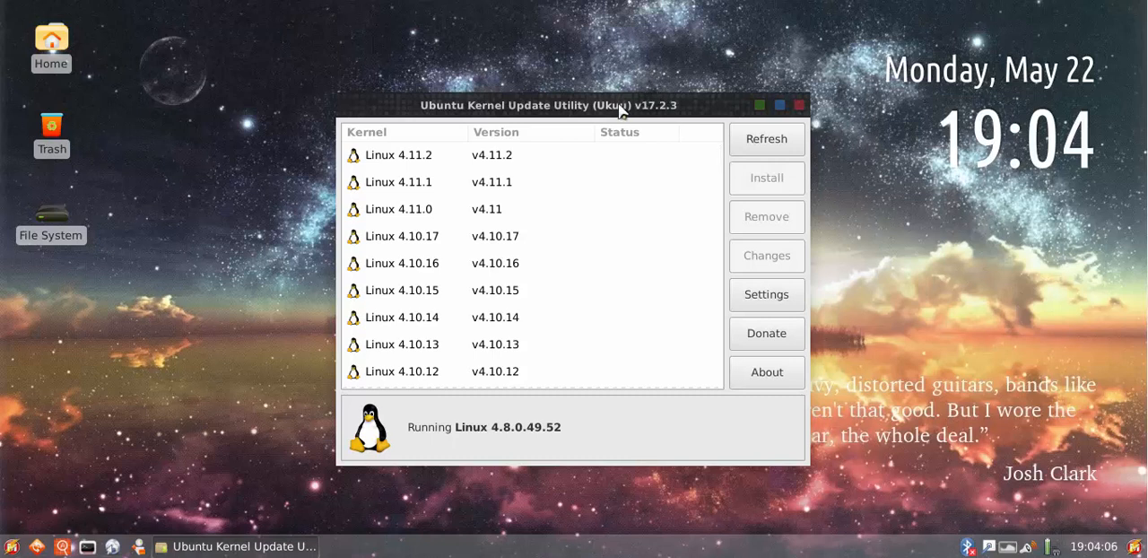
{"action": "left_click_drag", "start_coordinate": [619, 109], "coordinate": [610, 94]}
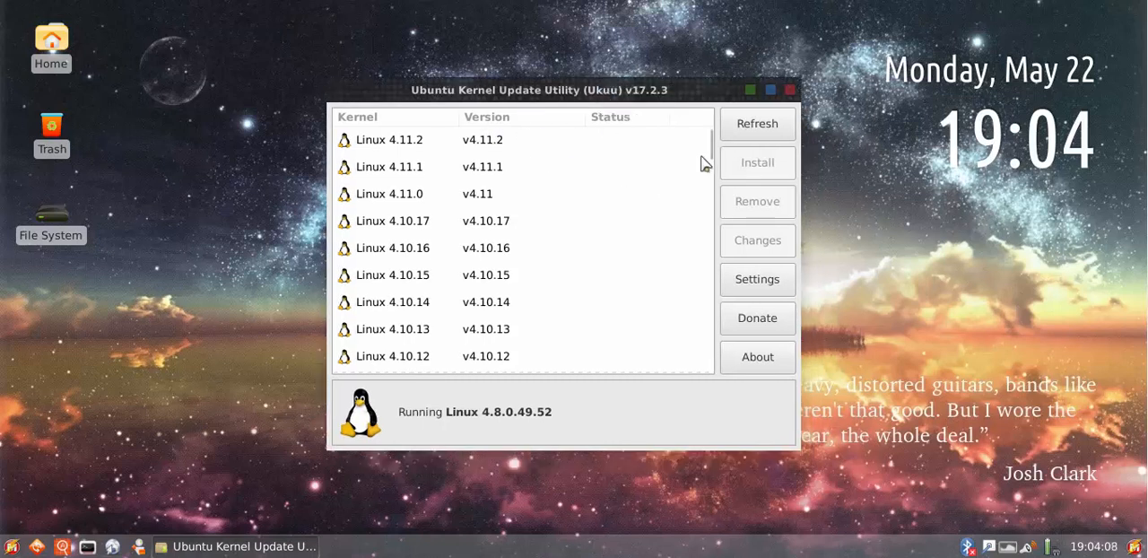
Examine the kernel list in Ukuu, selecting Linux 4.8.0.49.21, Linux 4.8.2 and the newest entry, Linux 4.11.2
{"action": "left_click_drag", "start_coordinate": [709, 147], "coordinate": [712, 167]}
{"action": "scroll", "coordinate": [628, 206], "scroll_direction": "up", "scroll_amount": 8}
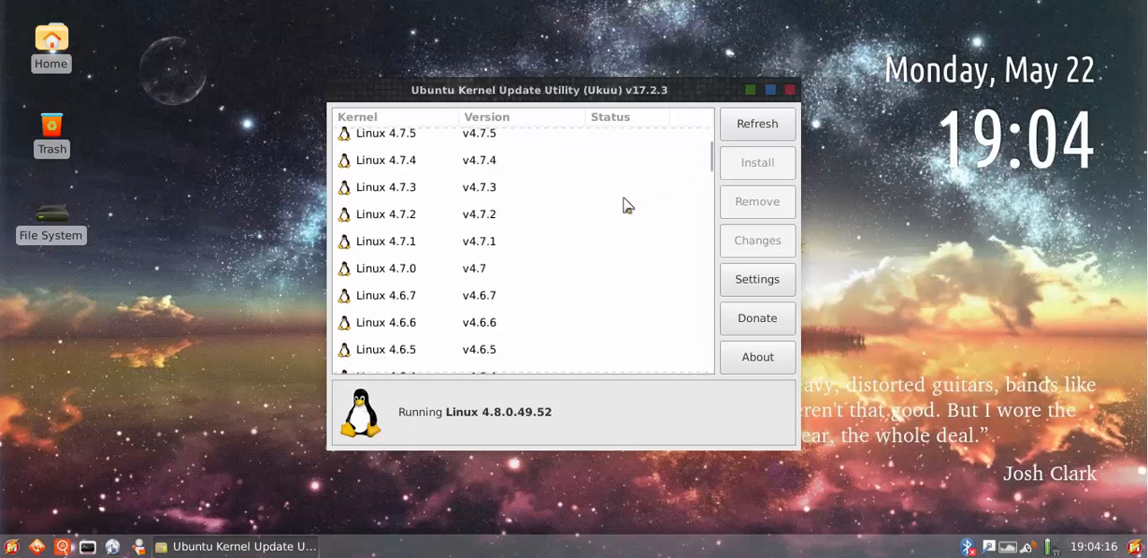
{"action": "left_click", "coordinate": [473, 224]}
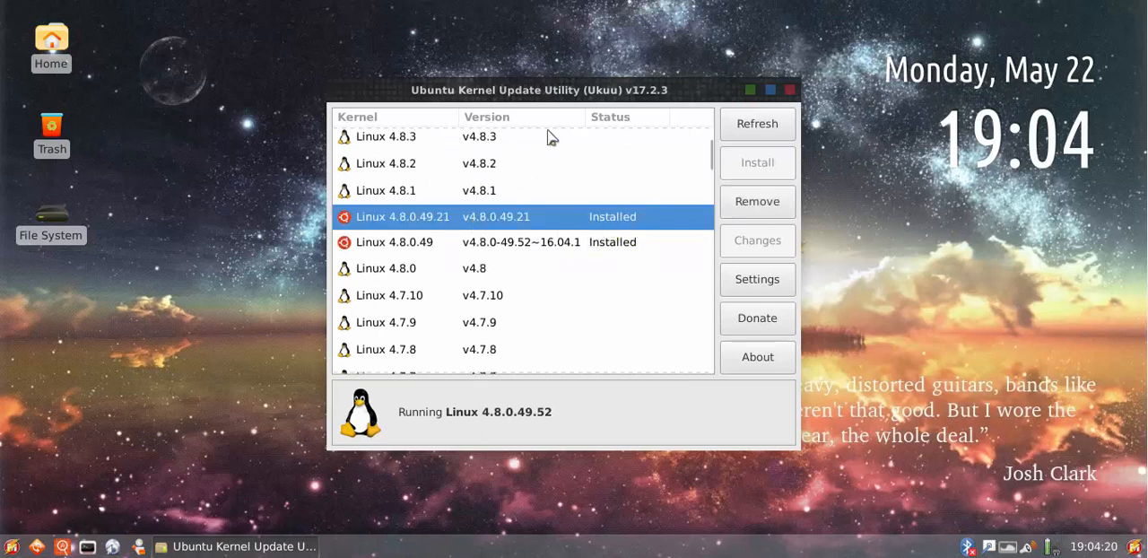
{"action": "left_click", "coordinate": [491, 164]}
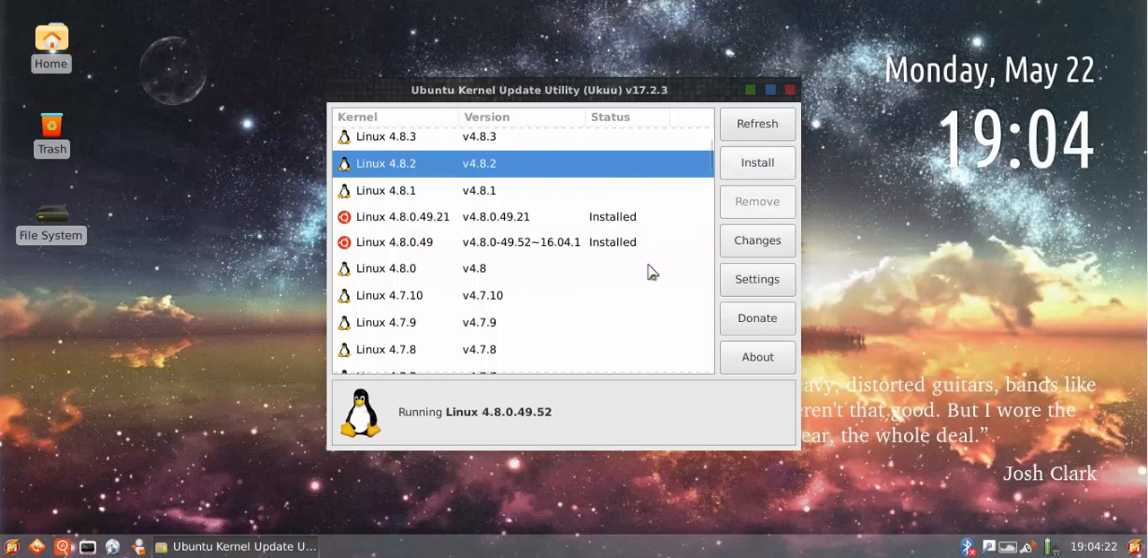
{"action": "left_click", "coordinate": [538, 220]}
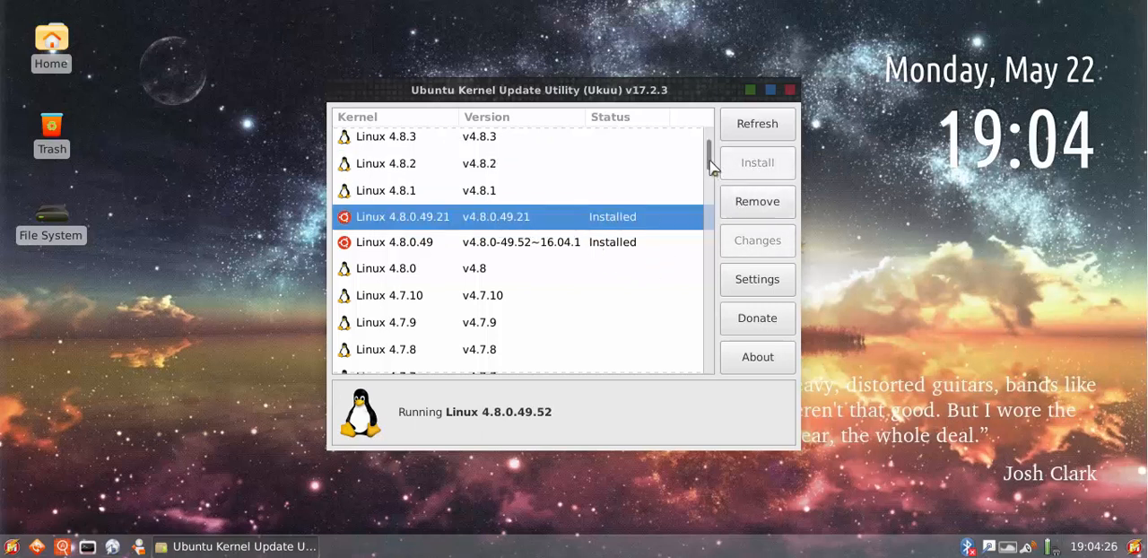
{"action": "left_click_drag", "start_coordinate": [711, 165], "coordinate": [713, 141]}
{"action": "left_click", "coordinate": [525, 144]}
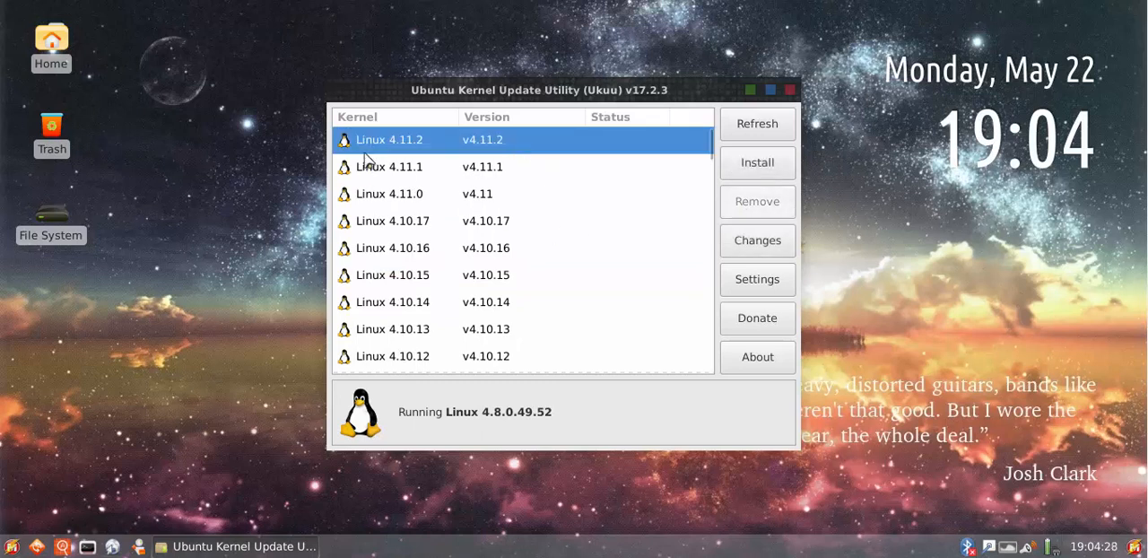
{"action": "scroll", "coordinate": [523, 250], "scroll_direction": "down", "scroll_amount": 3}
{"action": "scroll", "coordinate": [533, 238], "scroll_direction": "up", "scroll_amount": 3}
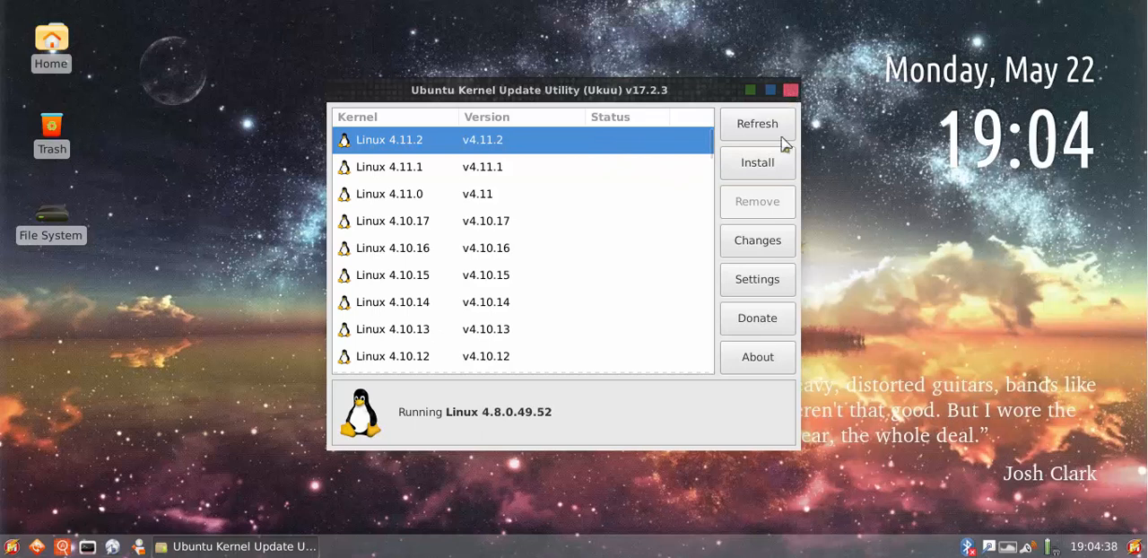
View Ukuu's notification, display and GRUB settings, accept them as they are and close the utility
{"action": "left_click", "coordinate": [756, 286]}
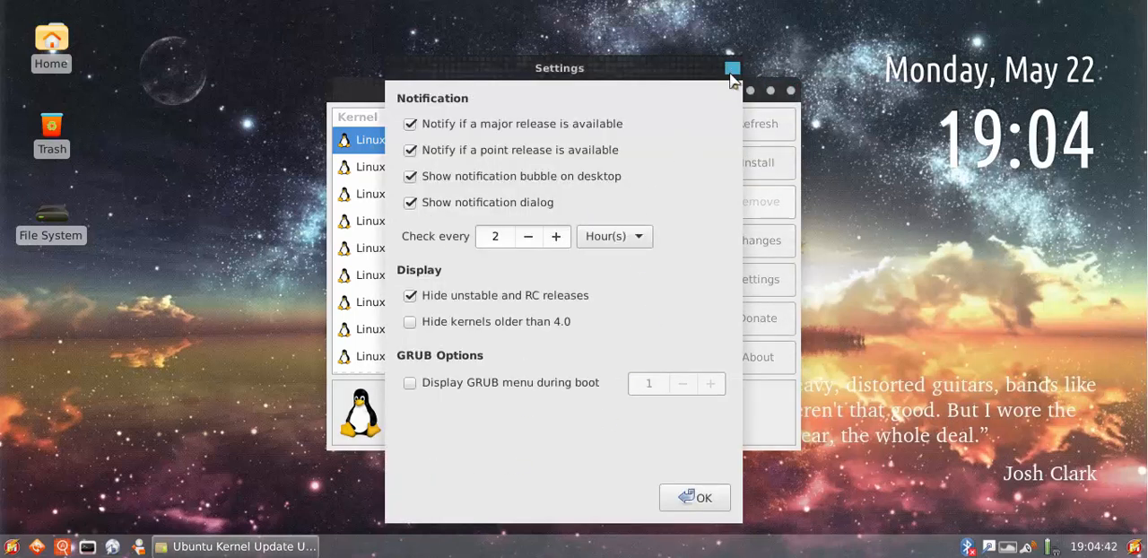
{"action": "left_click", "coordinate": [690, 498]}
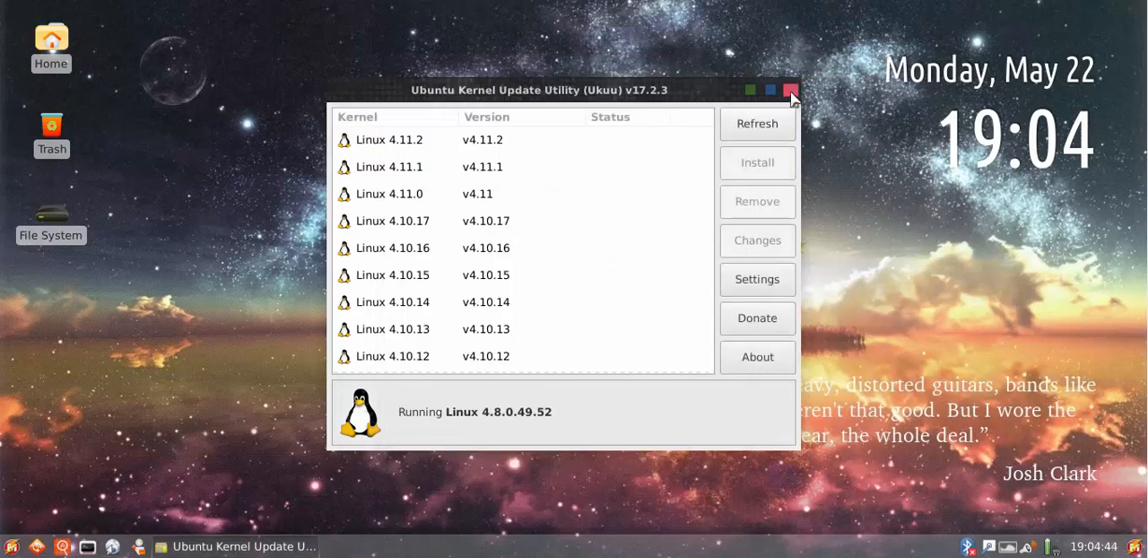
{"action": "left_click", "coordinate": [790, 92]}
Launch Software Sources from the application launcher and authenticate with the account password
{"action": "left_click", "coordinate": [12, 546]}
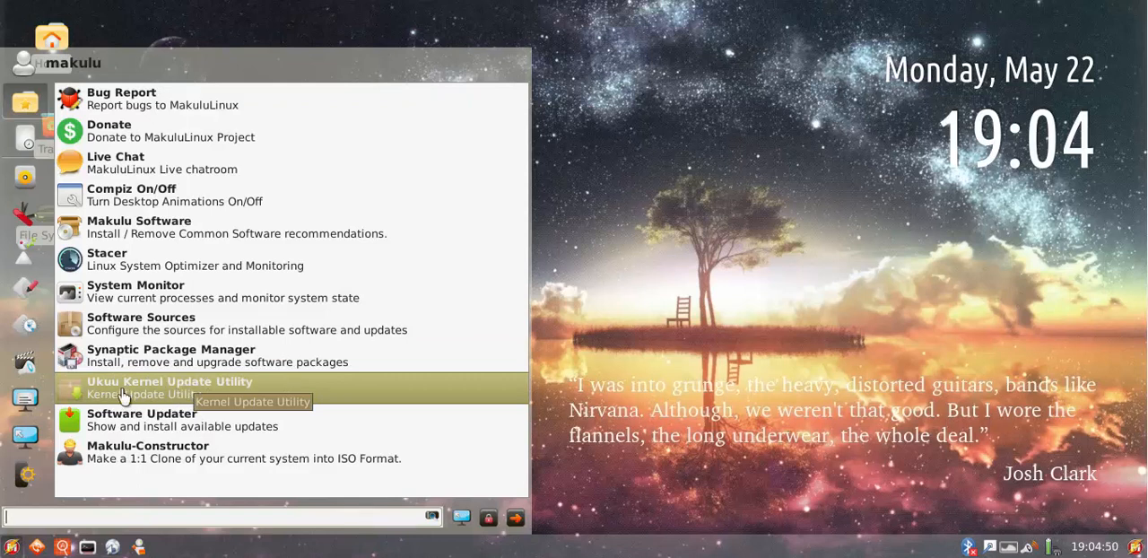
{"action": "left_click", "coordinate": [96, 331]}
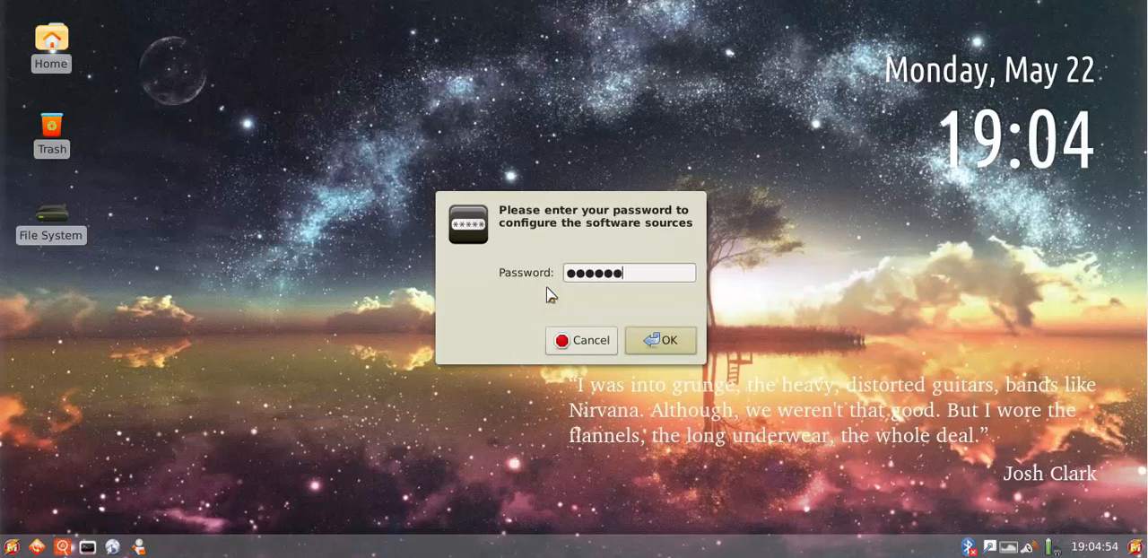
{"action": "key", "text": "Return"}
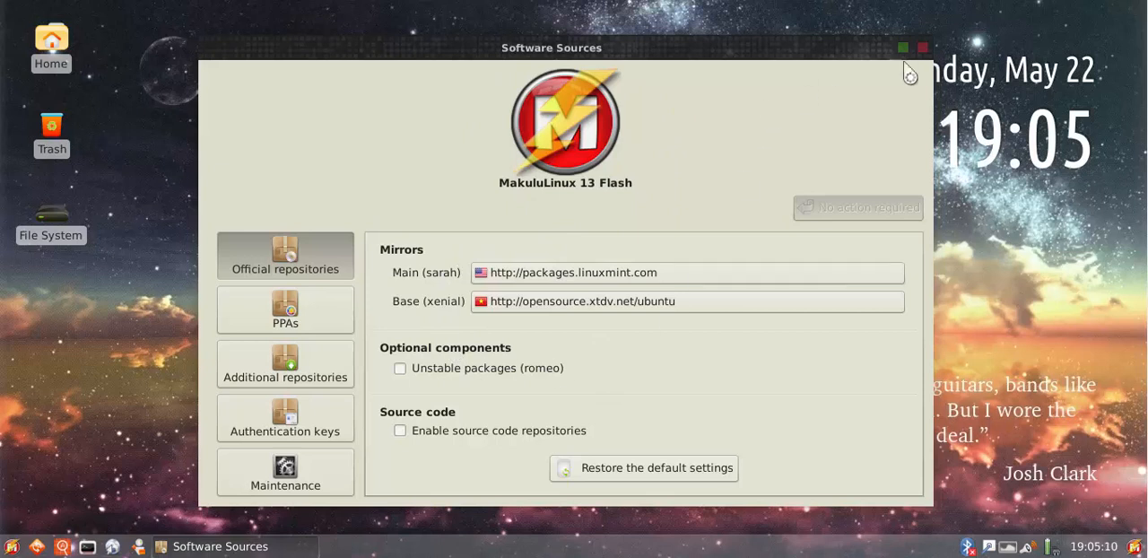
Look through the list of PPAs in Software Sources and close the window
{"action": "left_click", "coordinate": [272, 330]}
{"action": "scroll", "coordinate": [655, 314], "scroll_direction": "down", "scroll_amount": 1}
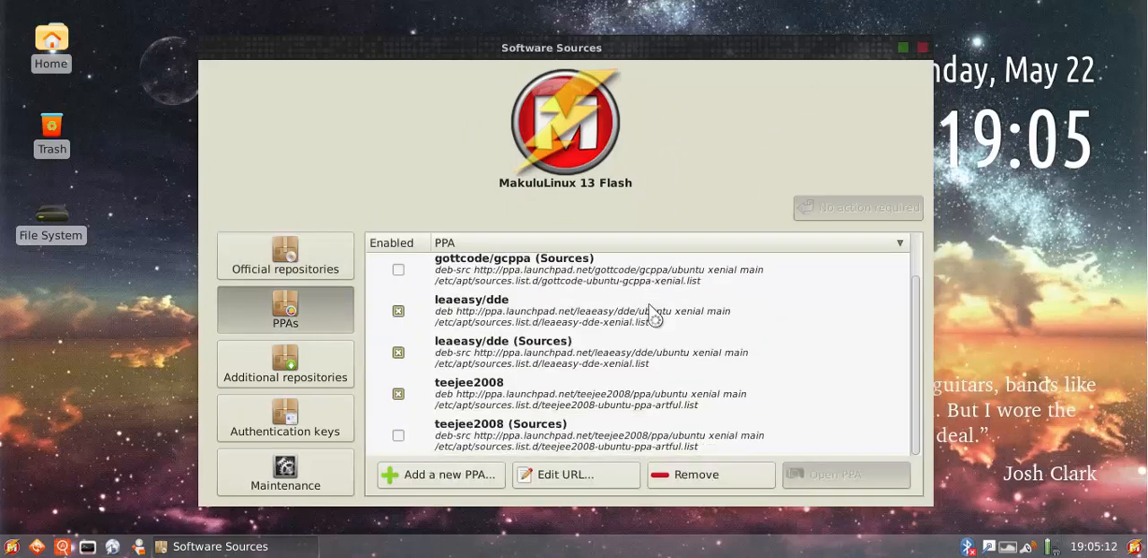
{"action": "scroll", "coordinate": [655, 314], "scroll_direction": "up", "scroll_amount": 1}
{"action": "scroll", "coordinate": [654, 314], "scroll_direction": "down", "scroll_amount": 1}
{"action": "scroll", "coordinate": [653, 316], "scroll_direction": "up", "scroll_amount": 1}
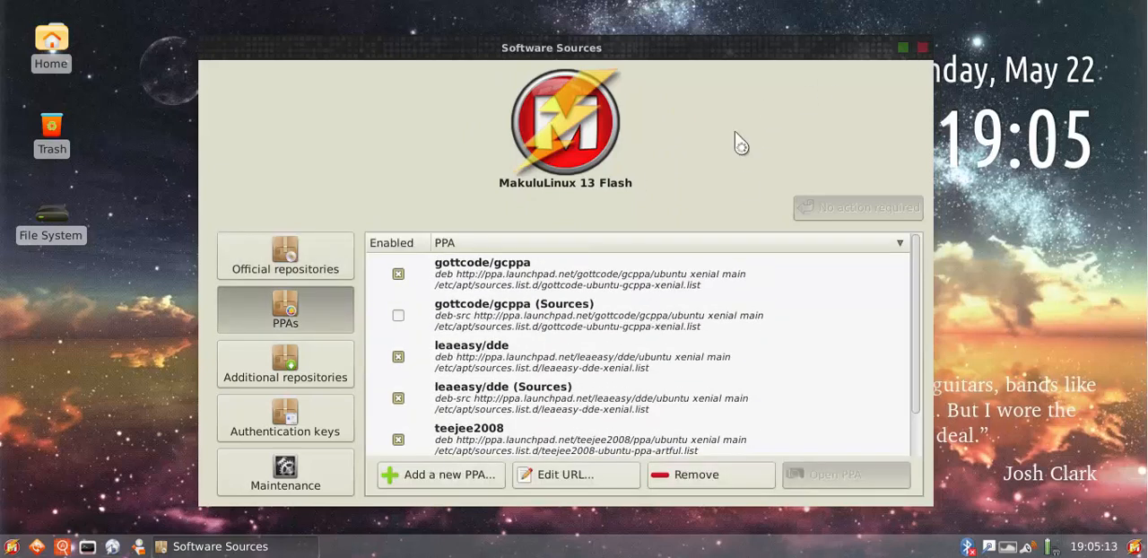
{"action": "left_click", "coordinate": [922, 47]}
Open the application launcher and view its settings and system categories
{"action": "left_click", "coordinate": [20, 547]}
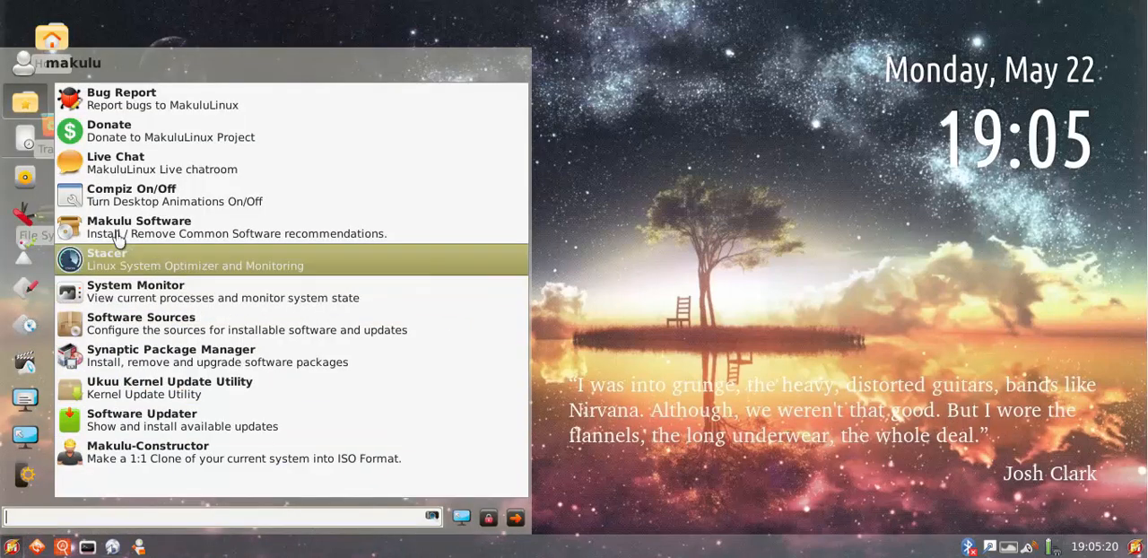
{"action": "left_click", "coordinate": [25, 435]}
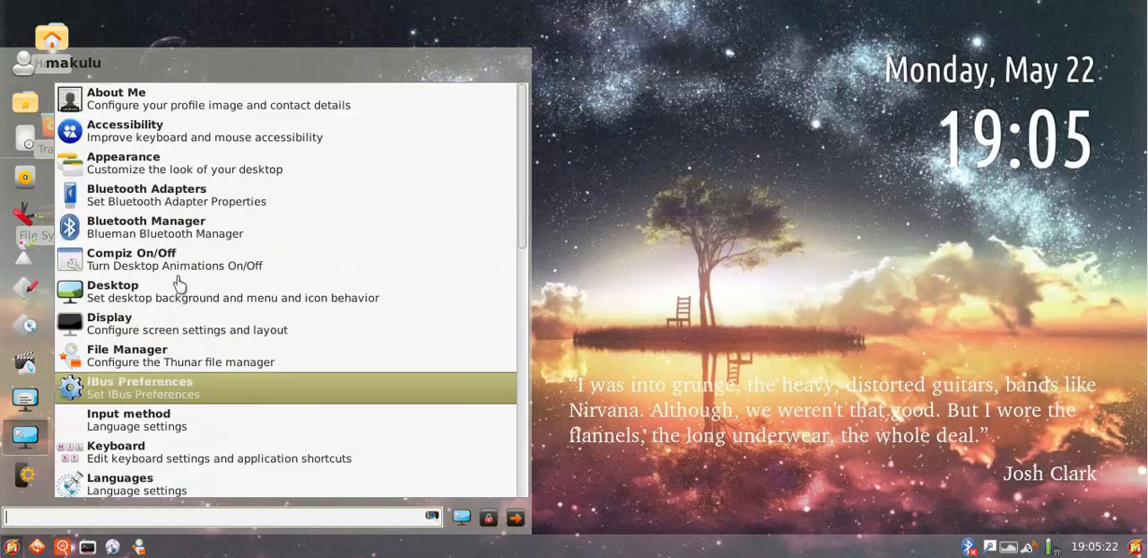
{"action": "left_click", "coordinate": [25, 476]}
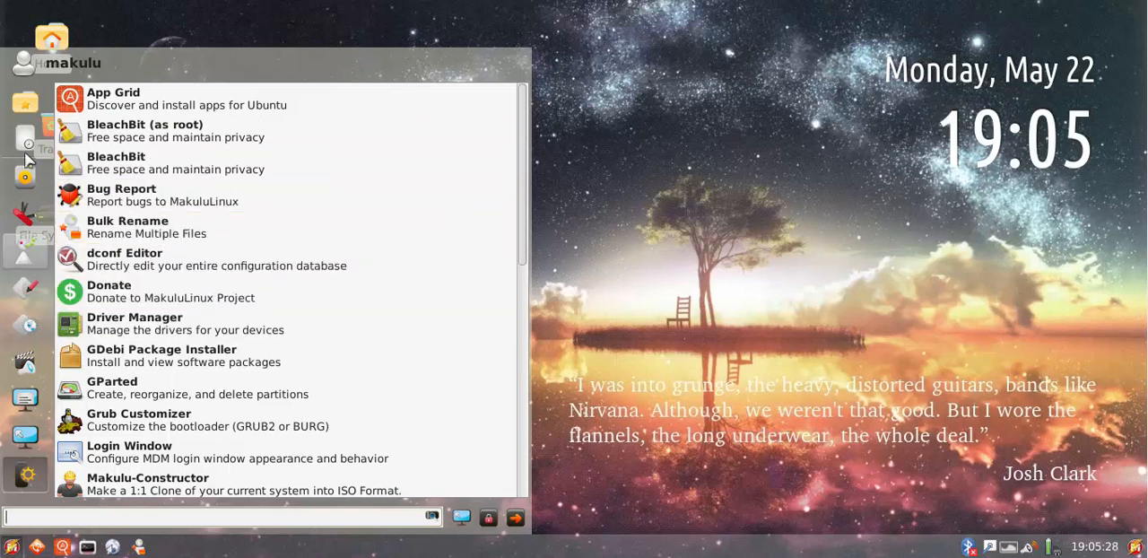
Return to the launcher's favourites, open Live Chat to view the Connect with Makulu window and close it
{"action": "left_click", "coordinate": [25, 102]}
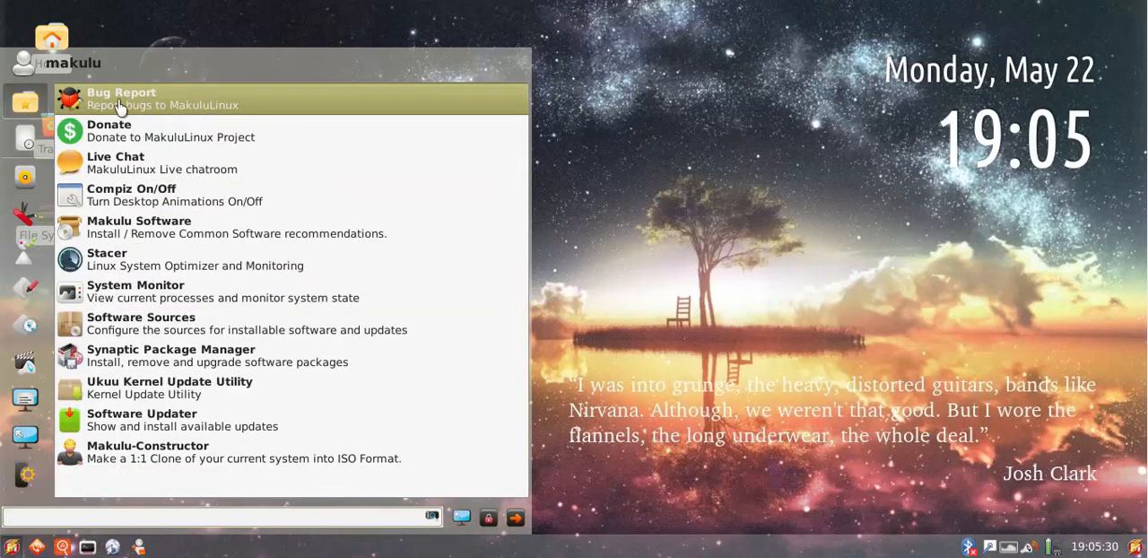
{"action": "left_click", "coordinate": [145, 171]}
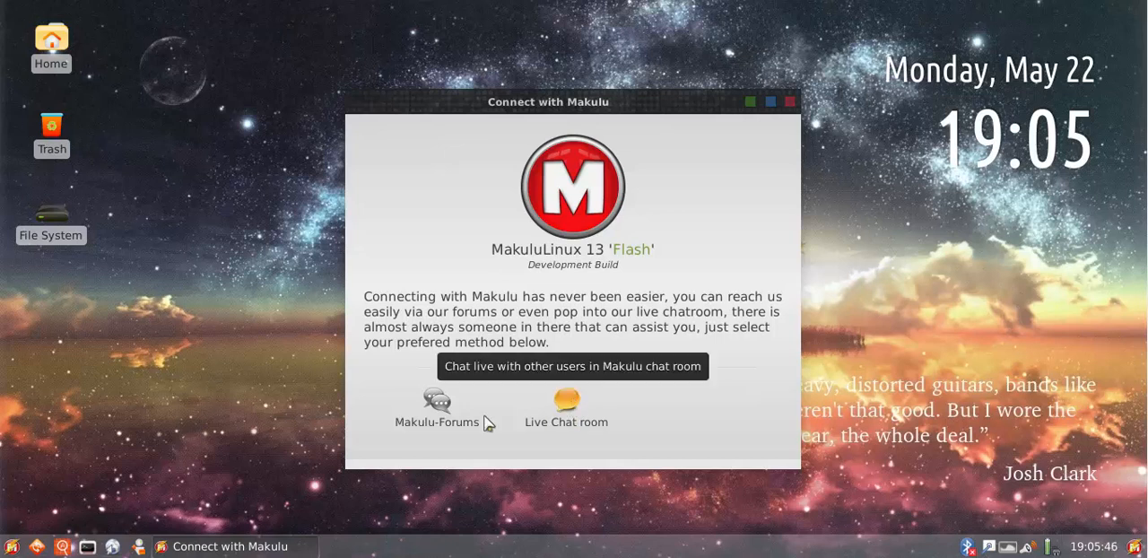
{"action": "left_click", "coordinate": [790, 102]}
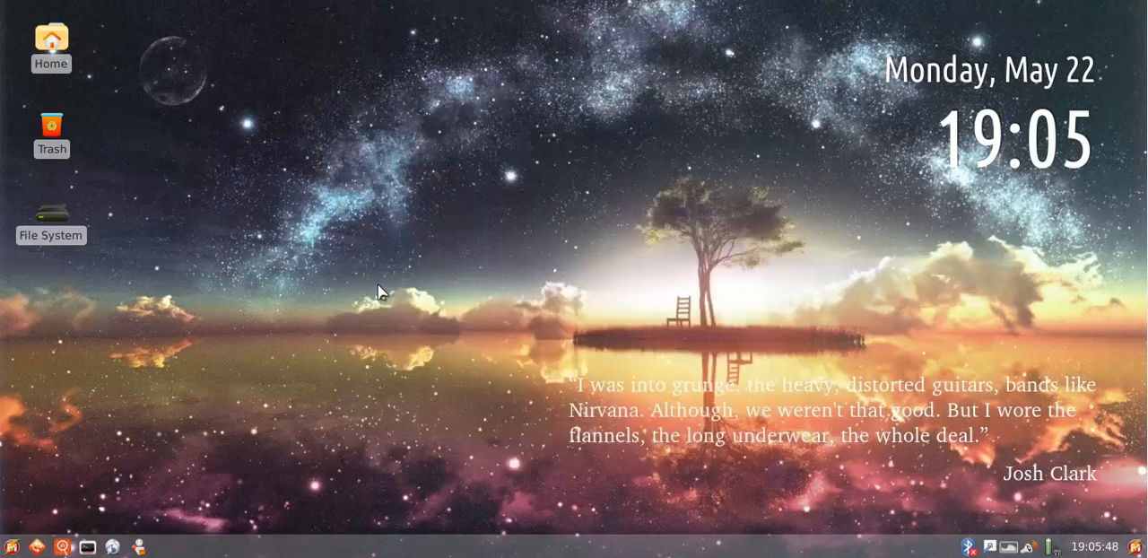
Open Bug Report from the application launcher, view the Report Bugs To Makulu window and close it
{"action": "left_click", "coordinate": [11, 545]}
{"action": "left_click", "coordinate": [157, 100]}
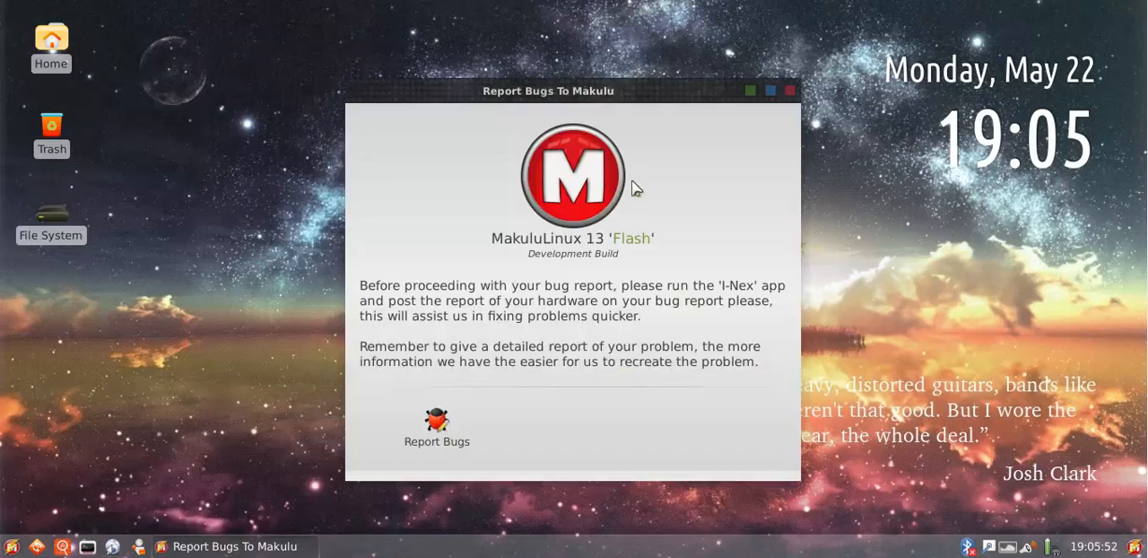
{"action": "left_click", "coordinate": [790, 92]}
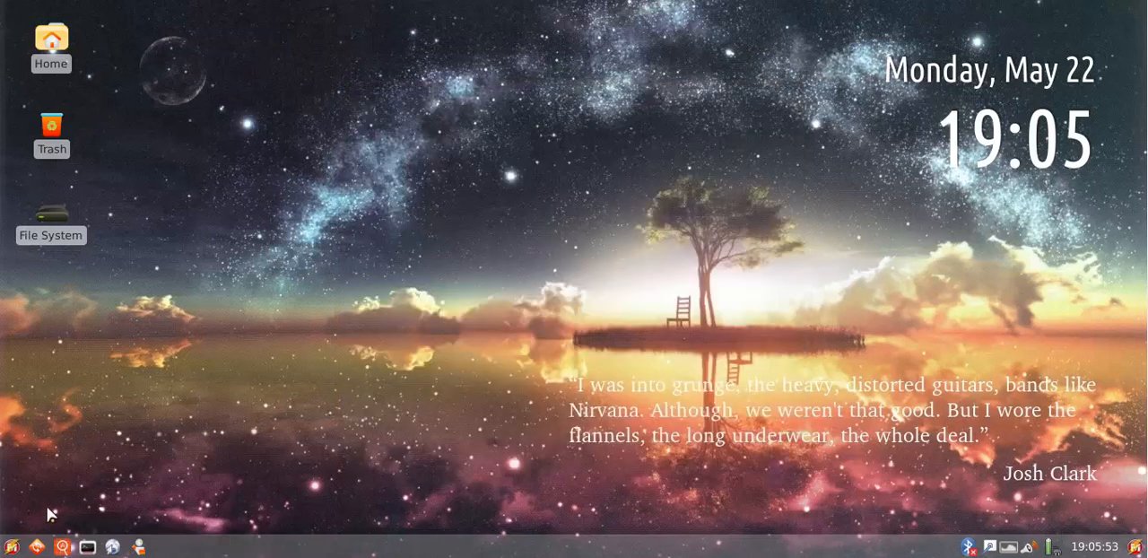
Open Donate from the application launcher, read the Donate To Makulu window and close it
{"action": "left_click", "coordinate": [12, 544]}
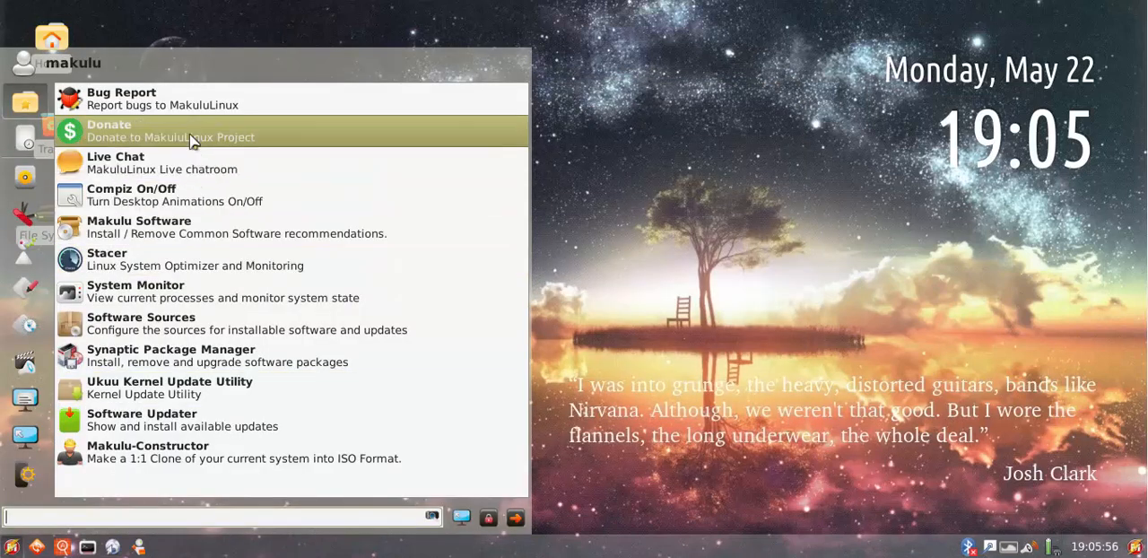
{"action": "left_click", "coordinate": [134, 130]}
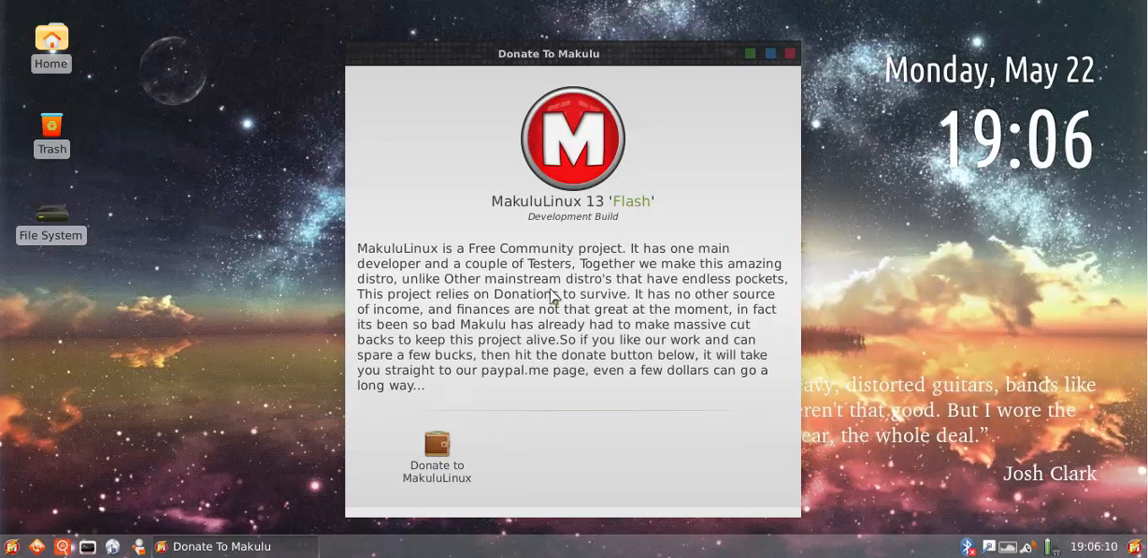
{"action": "left_click", "coordinate": [791, 53]}
Launch Makulu Software from the application launcher, authenticate with the account password and continue without updating the software sources
{"action": "left_click", "coordinate": [12, 546]}
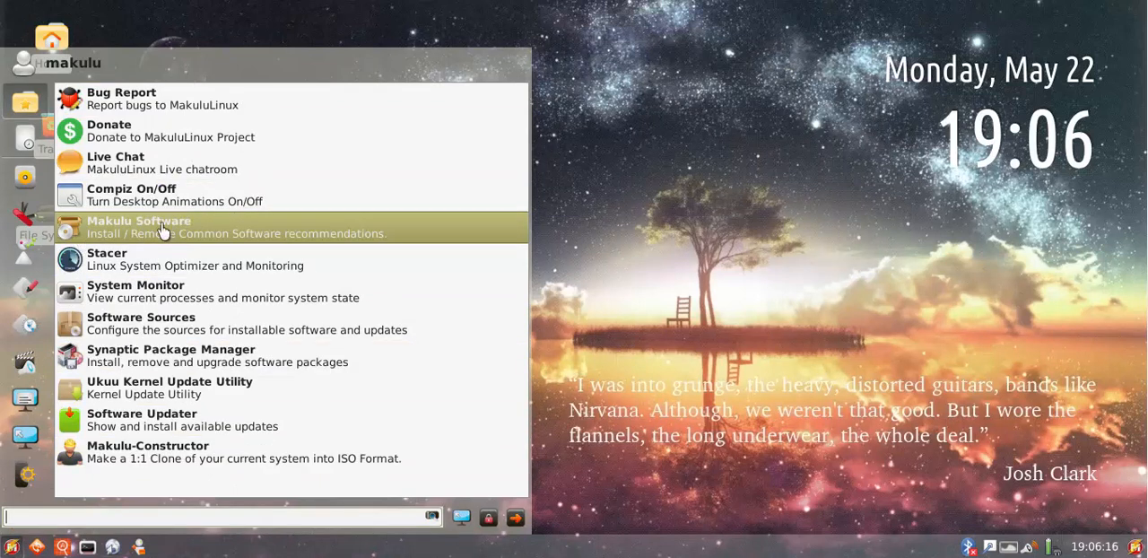
{"action": "left_click", "coordinate": [164, 232]}
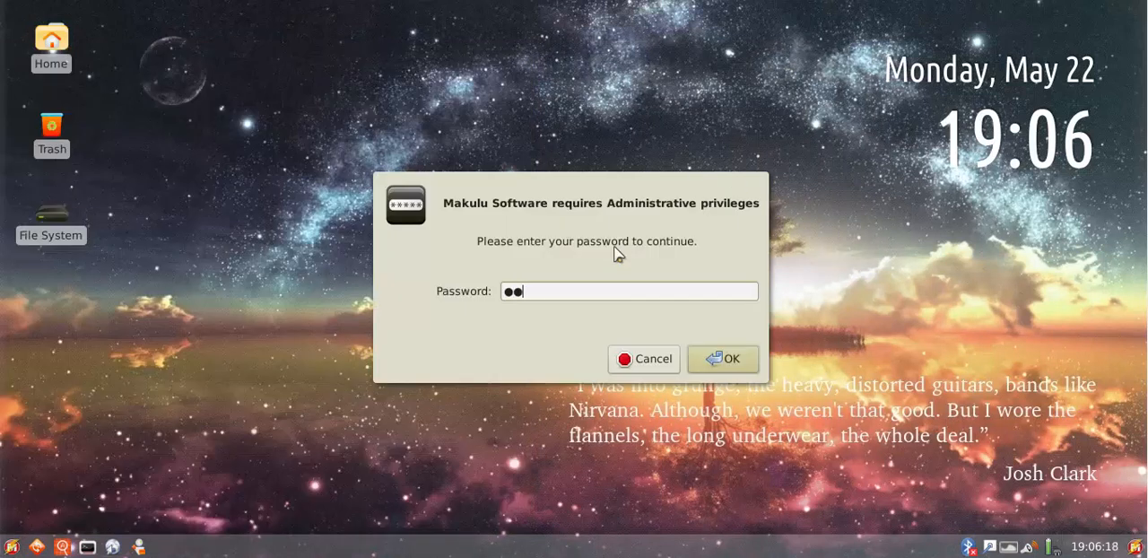
{"action": "key", "text": "Return"}
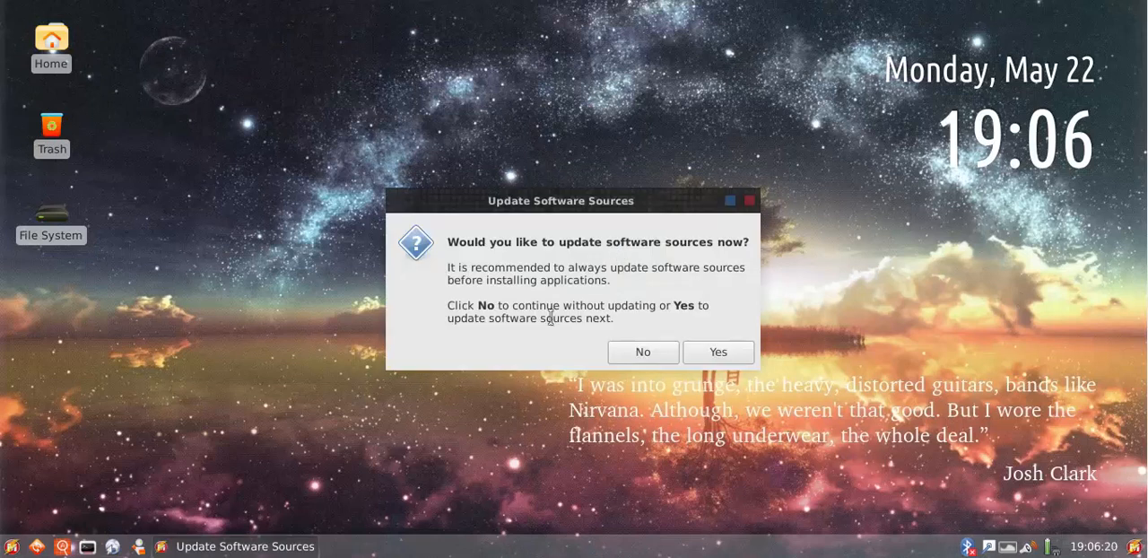
{"action": "left_click", "coordinate": [640, 356]}
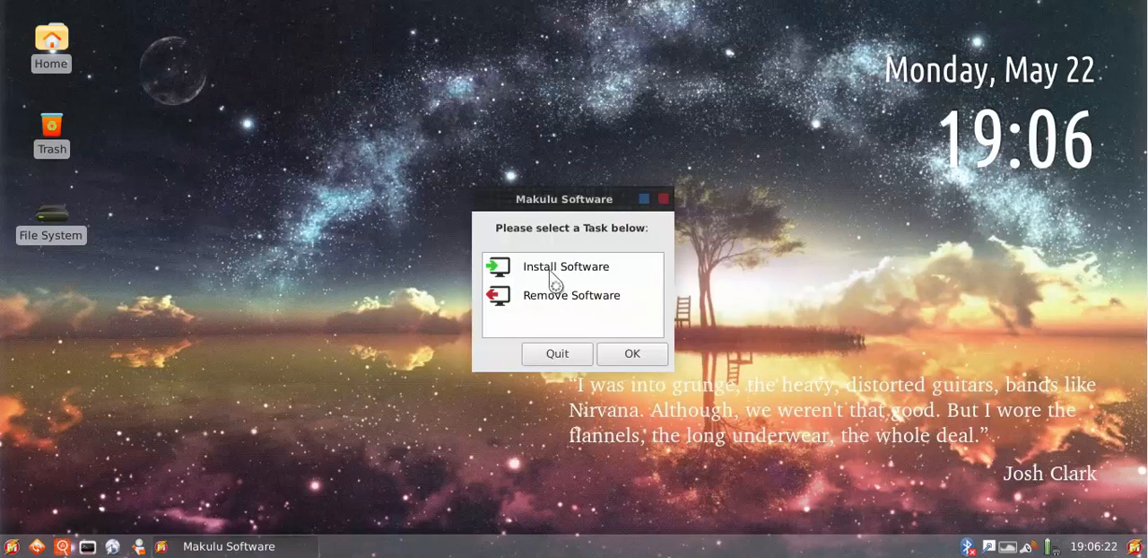
Open the Remove Software task, view the programs available for removal and return to the task selector
{"action": "left_click", "coordinate": [541, 298]}
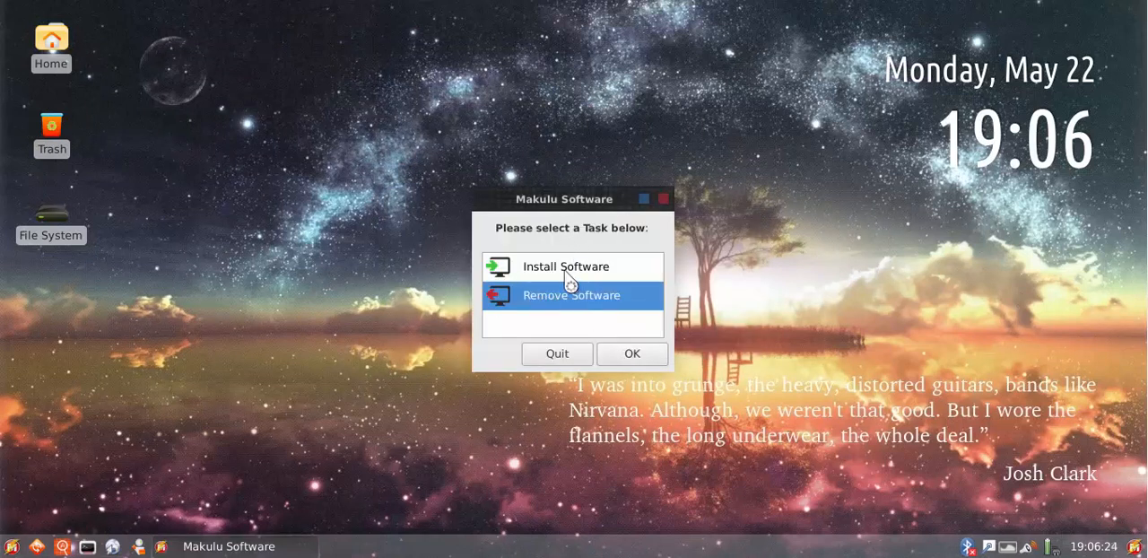
{"action": "left_click", "coordinate": [632, 355]}
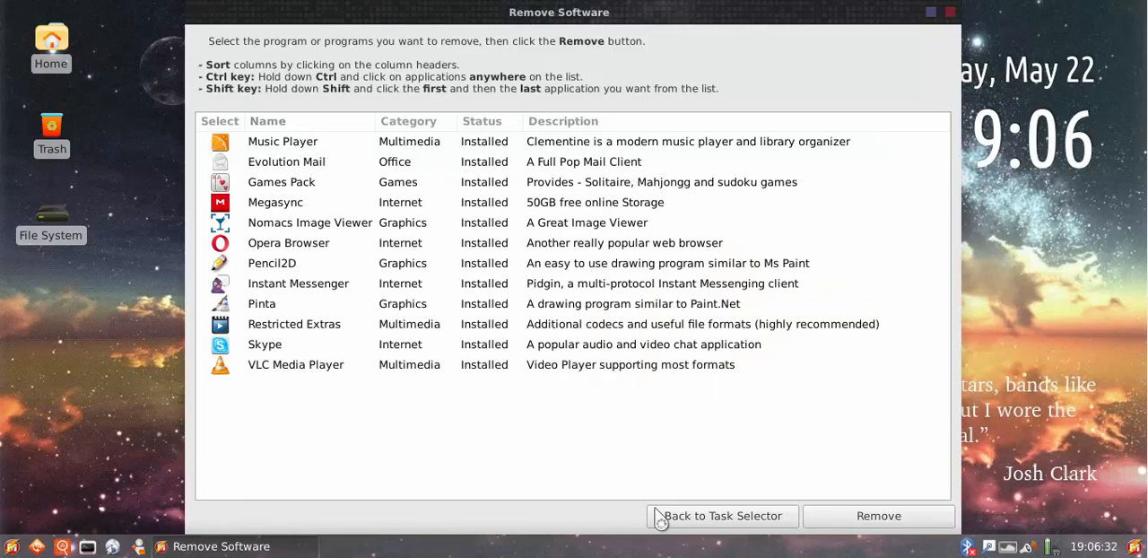
{"action": "left_click", "coordinate": [684, 517]}
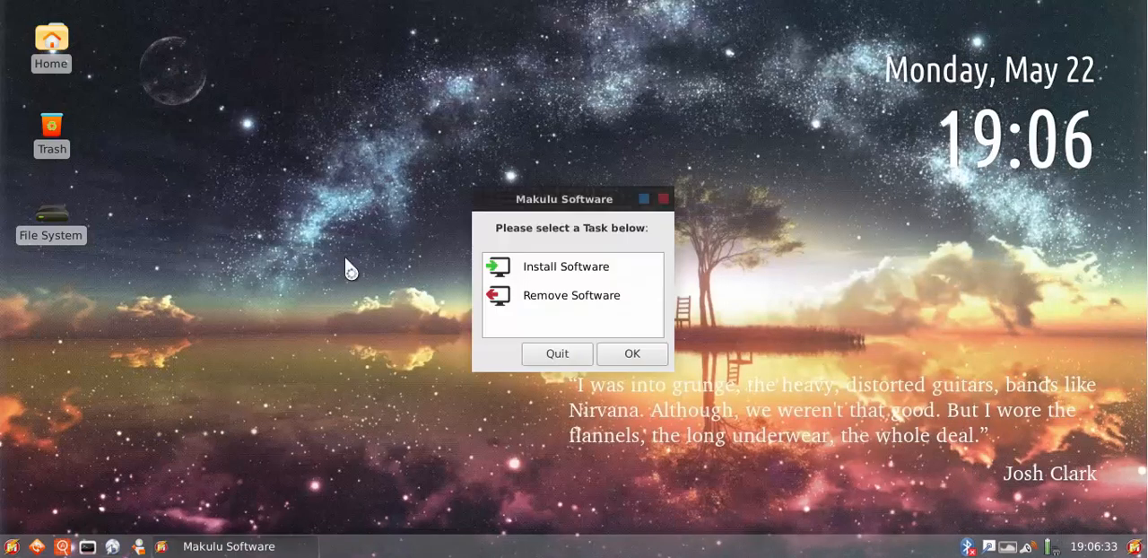
Open the Install Software task, view the installable programs, return to the task selector and quit Makulu Software
{"action": "left_click", "coordinate": [552, 272]}
{"action": "left_click", "coordinate": [633, 354]}
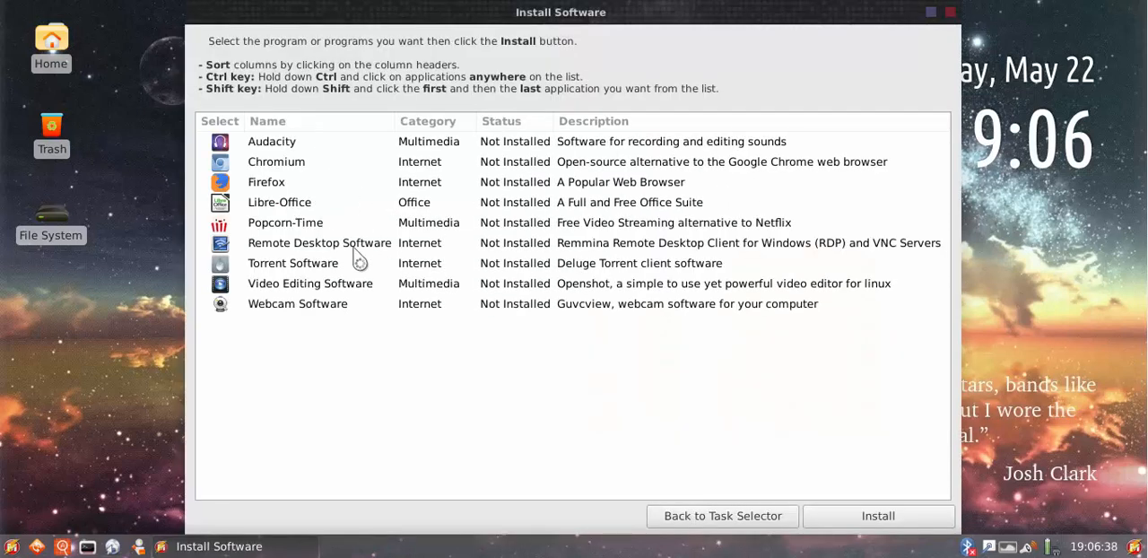
{"action": "left_click", "coordinate": [723, 517]}
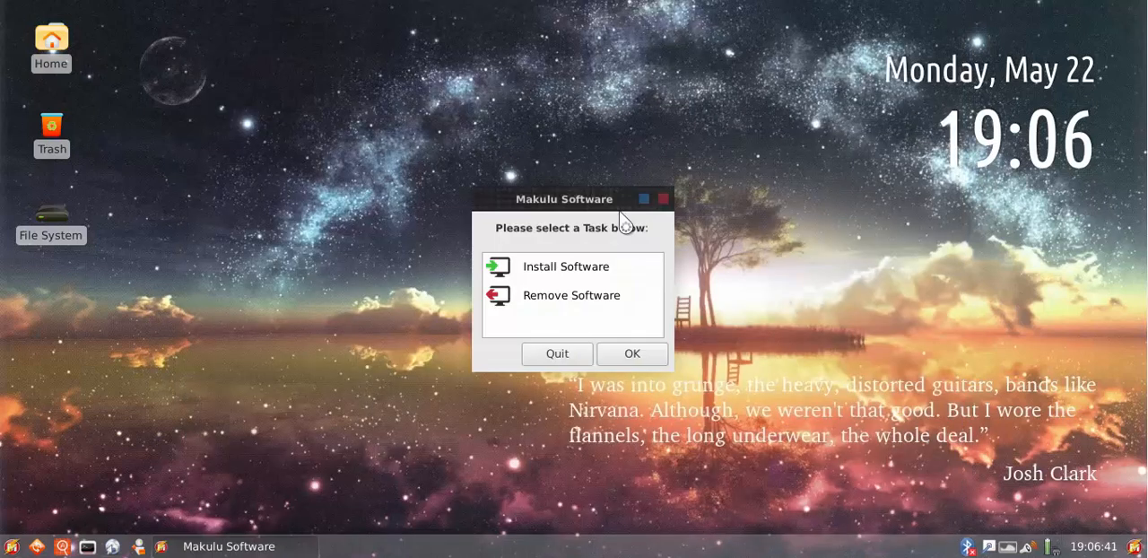
{"action": "left_click", "coordinate": [552, 358]}
Launch Stacer from the application launcher and move its window slightly up on the desktop
{"action": "left_click", "coordinate": [11, 547]}
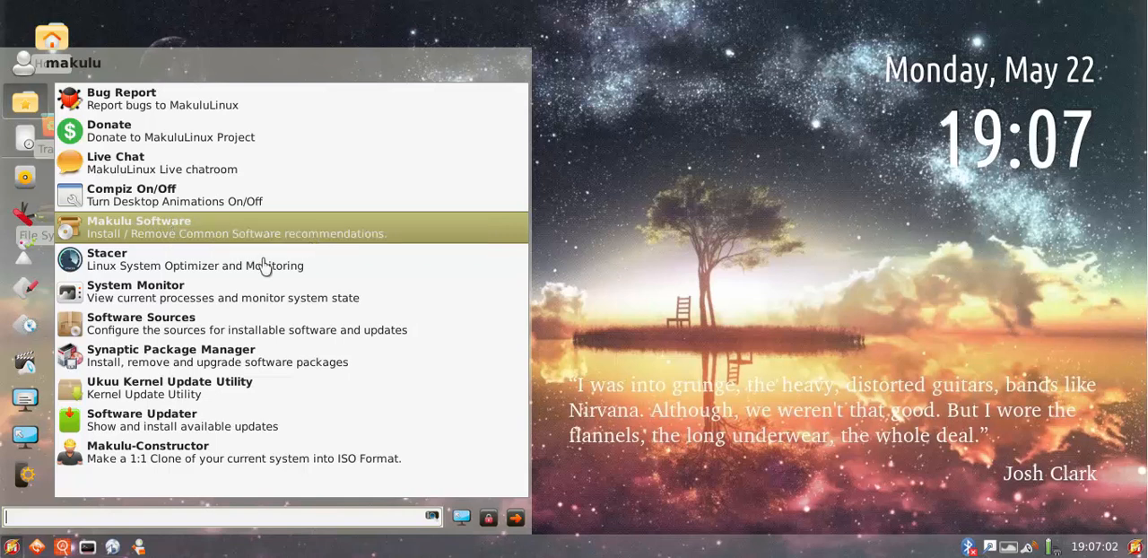
{"action": "left_click", "coordinate": [175, 265]}
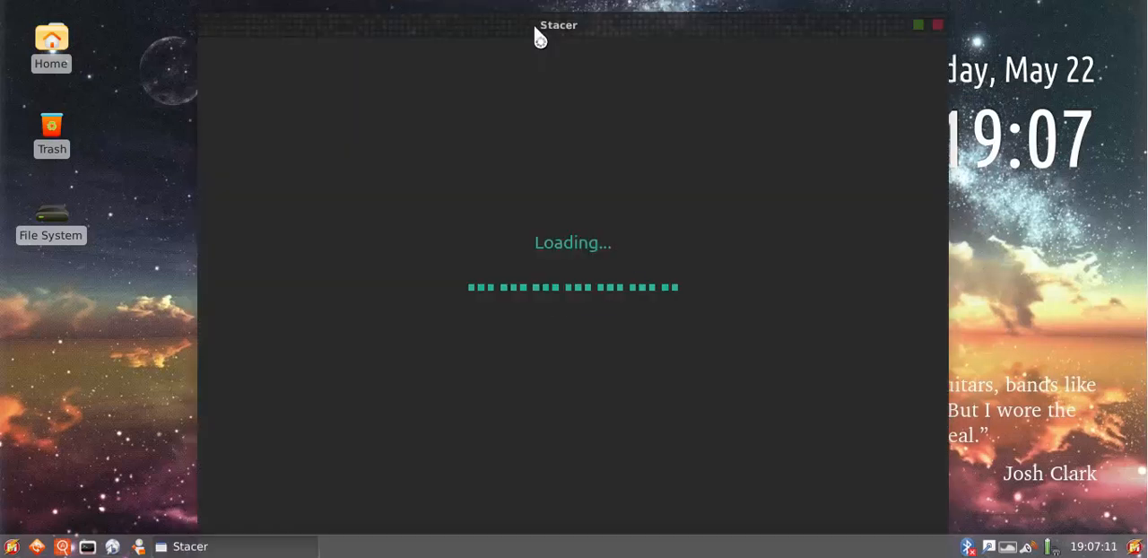
{"action": "left_click_drag", "start_coordinate": [535, 28], "coordinate": [532, 15]}
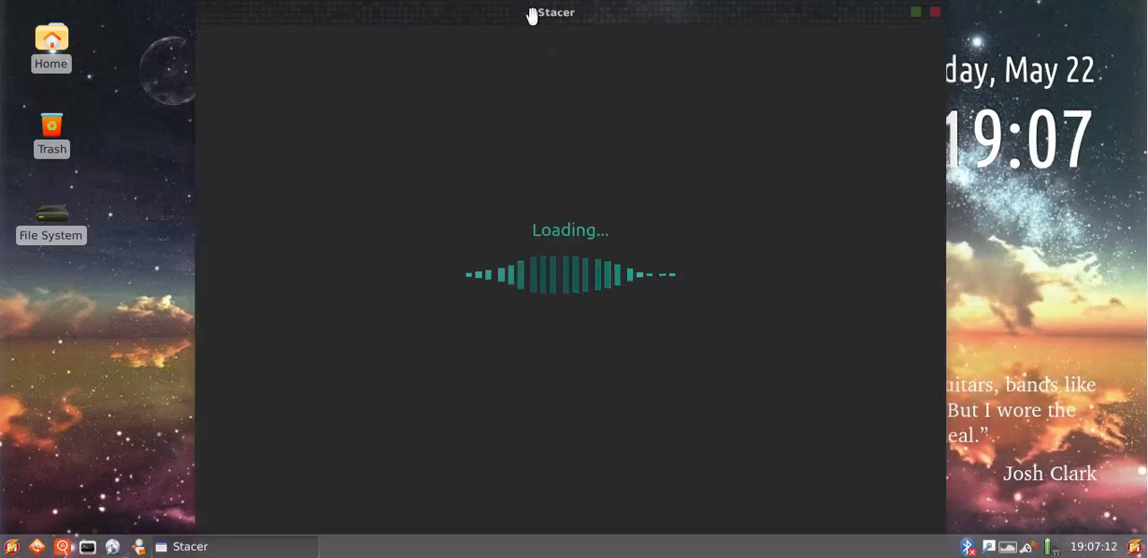
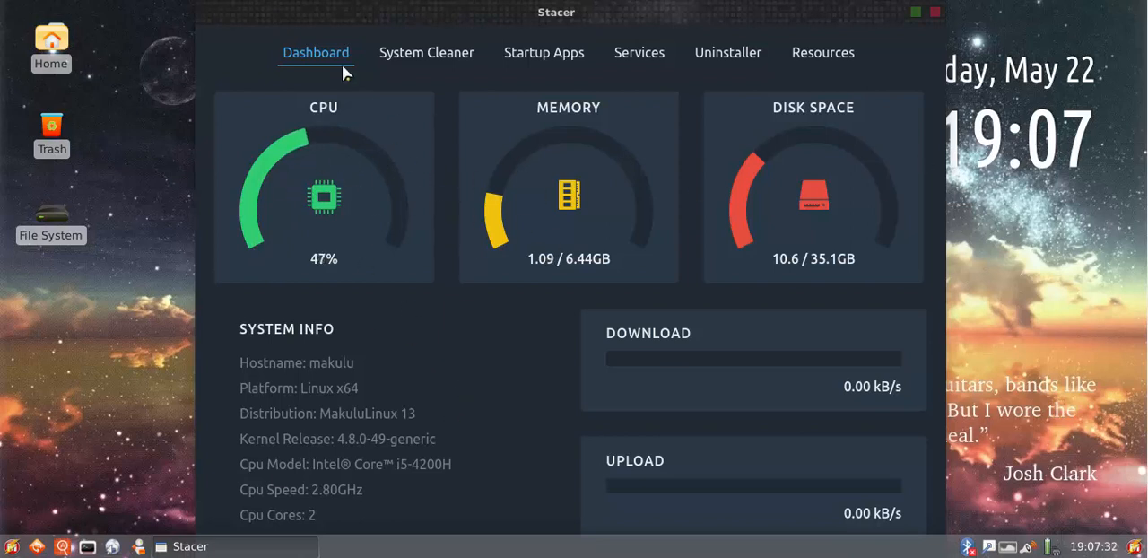
Review Stacer's System Cleaner, Startup Apps, Services, Uninstaller and Resources pages, return to the Dashboard and close Stacer
{"action": "left_click", "coordinate": [418, 64]}
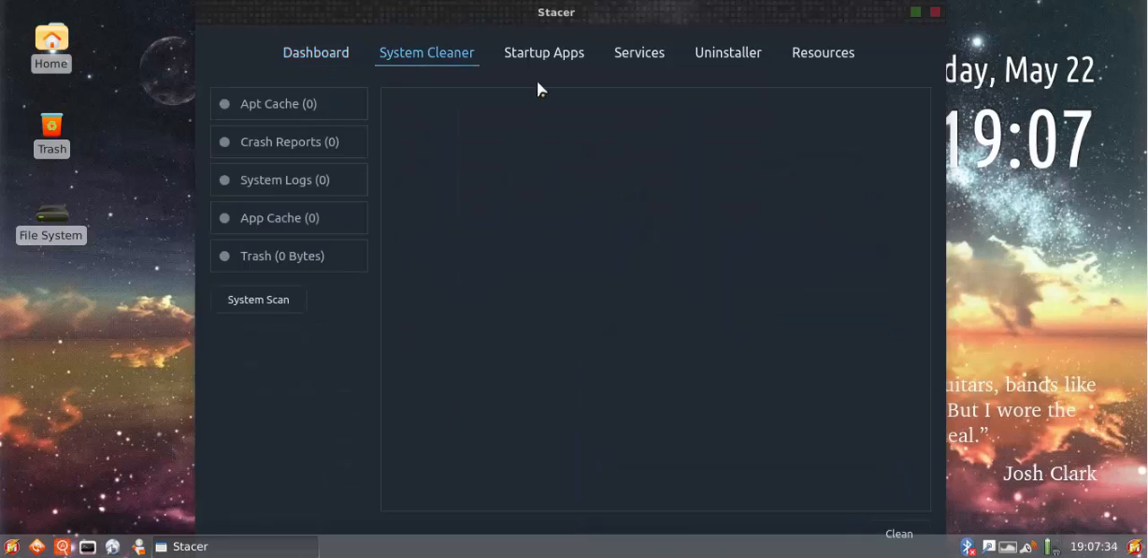
{"action": "left_click", "coordinate": [541, 53]}
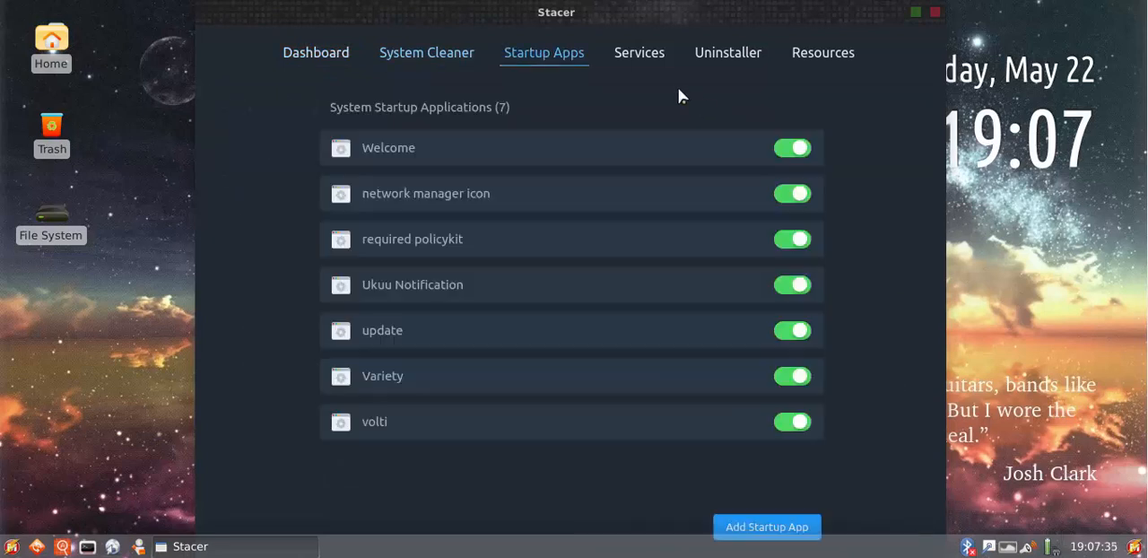
{"action": "left_click", "coordinate": [636, 57]}
{"action": "left_click", "coordinate": [737, 60]}
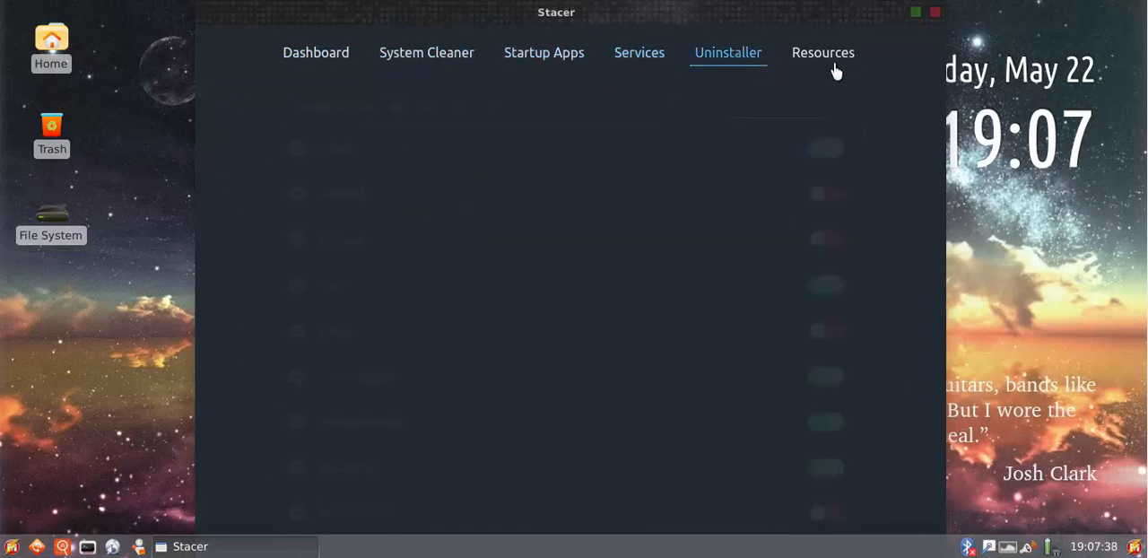
{"action": "left_click", "coordinate": [834, 63]}
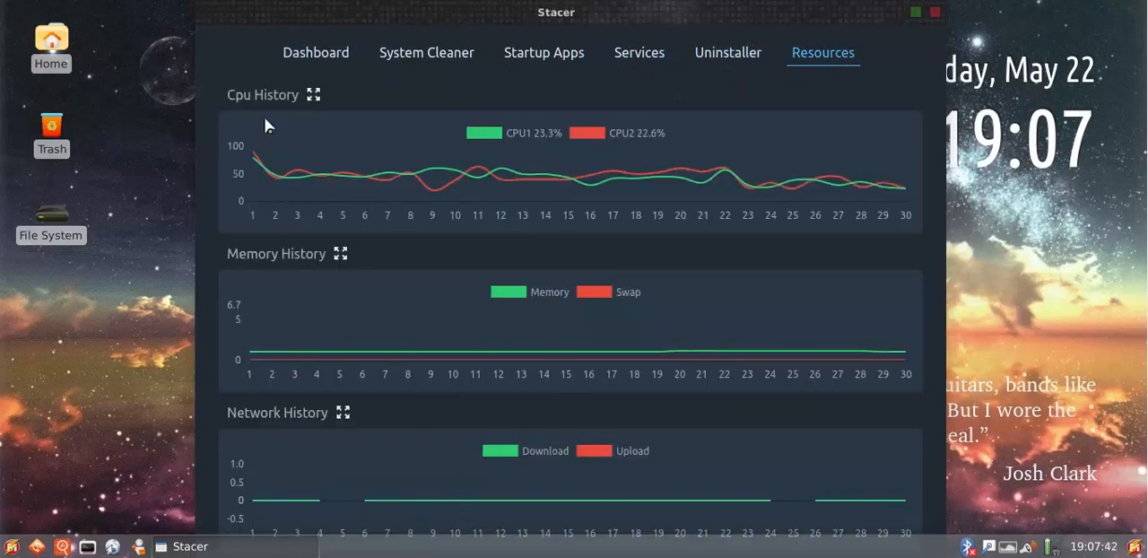
{"action": "left_click", "coordinate": [318, 54]}
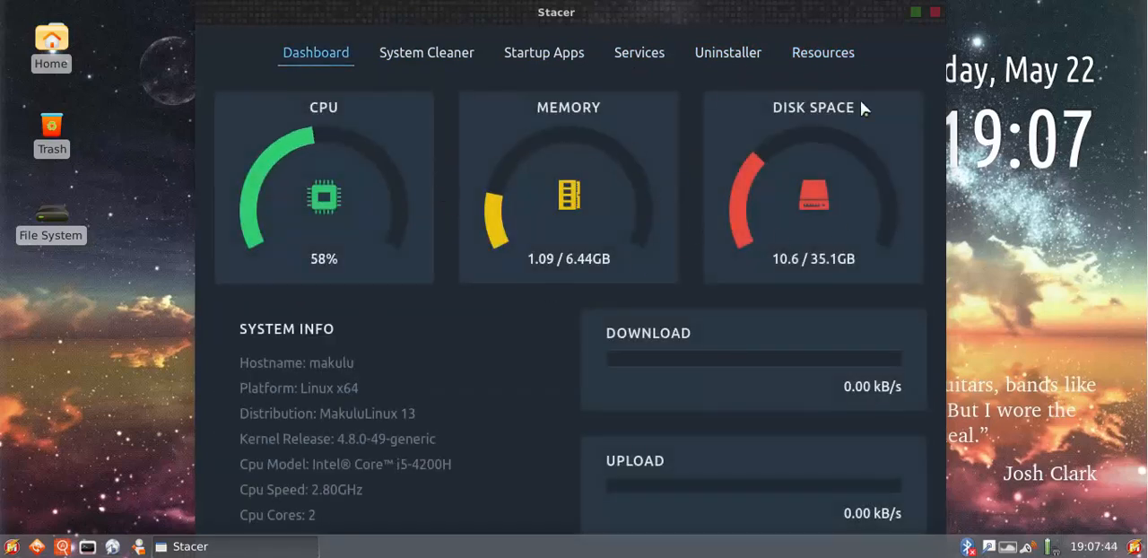
{"action": "left_click", "coordinate": [935, 11]}
Launch Software Updater from the application launcher and move its window up on the desktop
{"action": "left_click", "coordinate": [11, 547]}
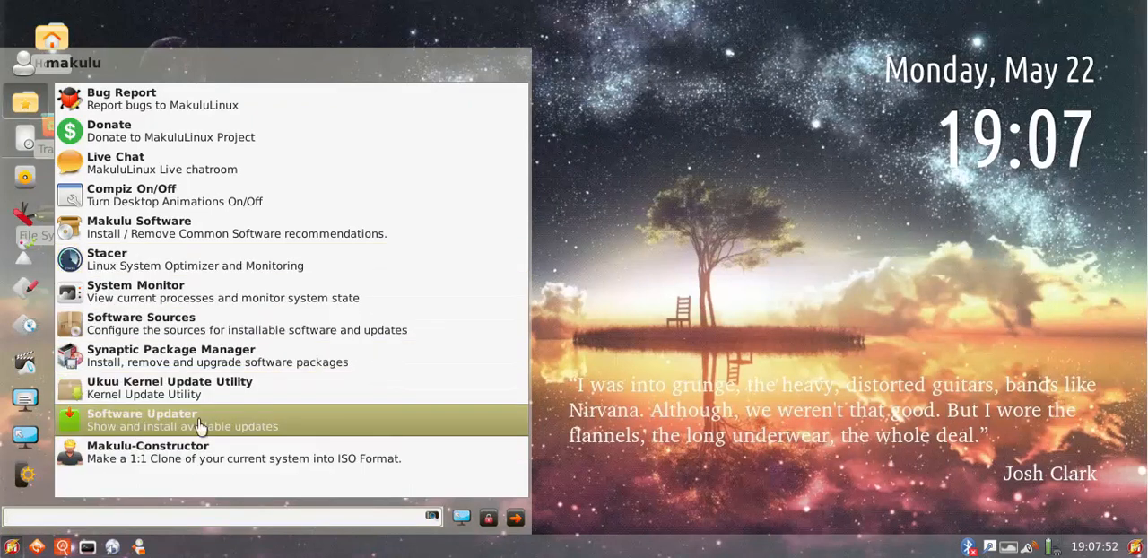
{"action": "left_click", "coordinate": [171, 424]}
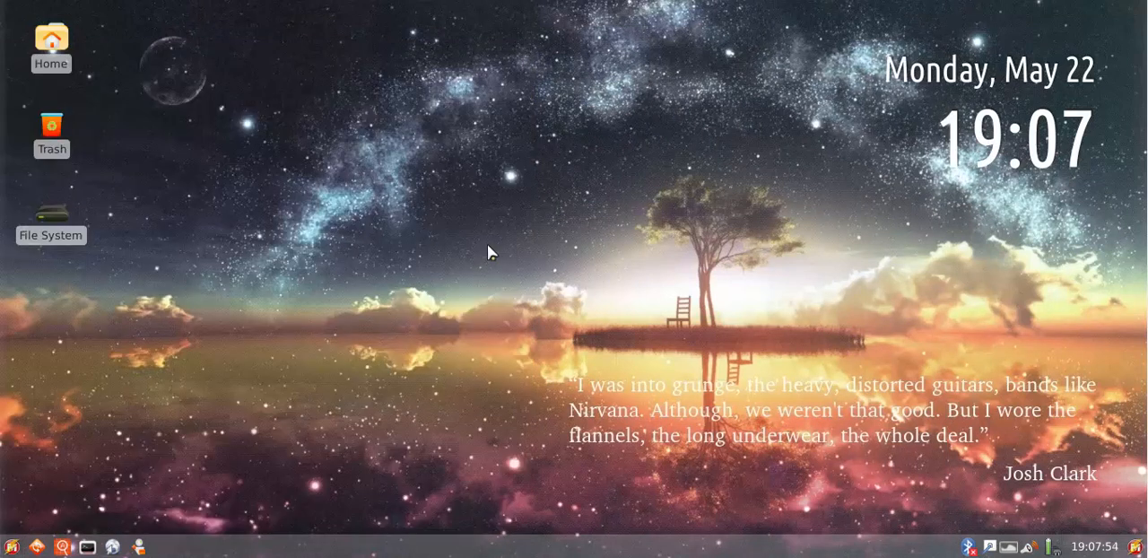
{"action": "left_click_drag", "start_coordinate": [589, 262], "coordinate": [591, 189]}
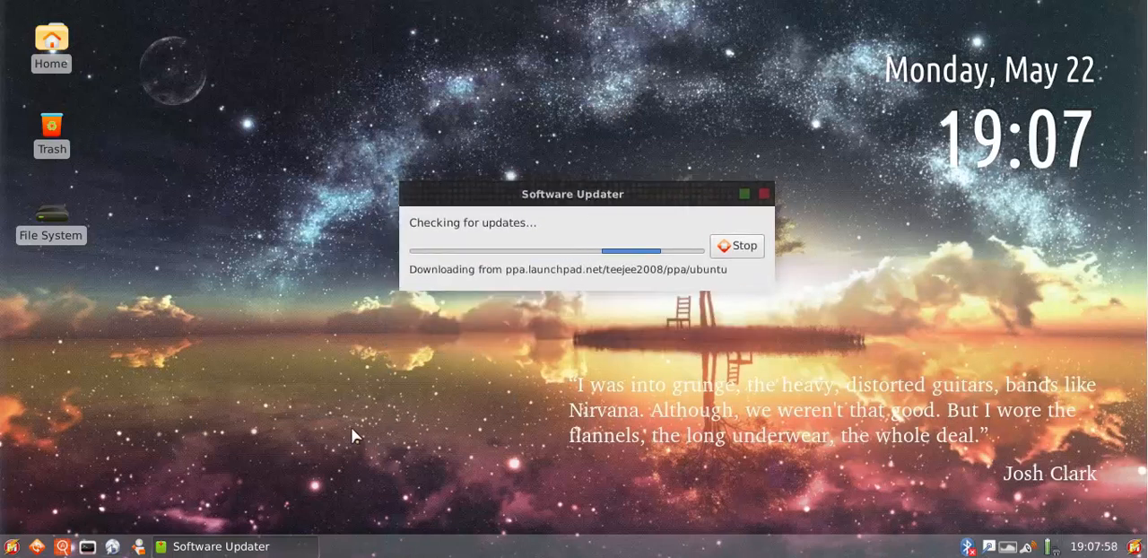
{"action": "left_click_drag", "start_coordinate": [325, 424], "coordinate": [849, 134]}
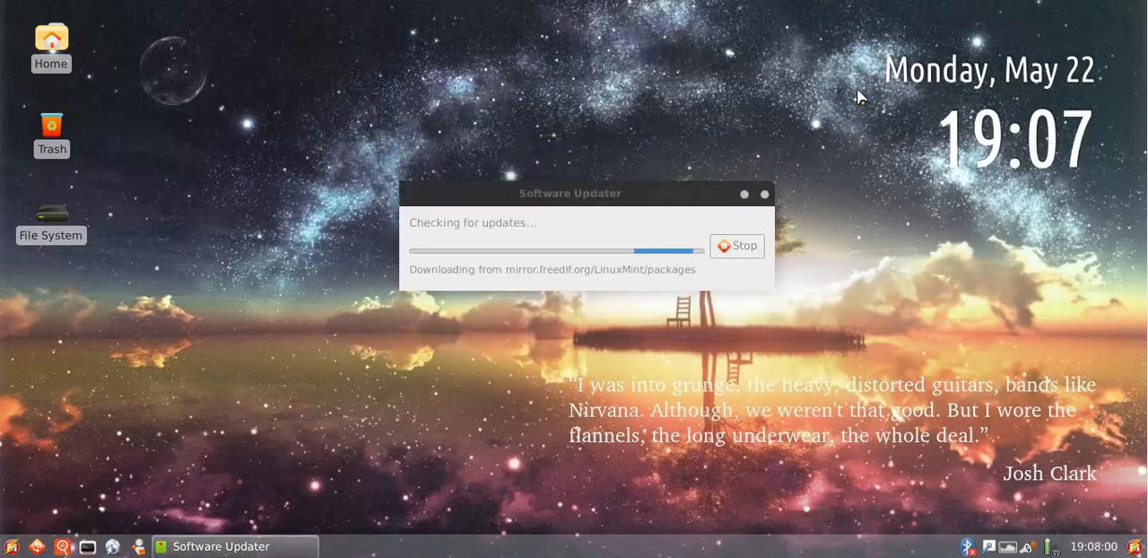
{"action": "left_click_drag", "start_coordinate": [858, 88], "coordinate": [322, 371]}
{"action": "left_click_drag", "start_coordinate": [320, 414], "coordinate": [847, 99]}
{"action": "left_click_drag", "start_coordinate": [828, 104], "coordinate": [339, 364]}
{"action": "left_click_drag", "start_coordinate": [339, 364], "coordinate": [341, 401]}
Move the Software Updater window up, review the list of available updates and close the updater without installing anything
{"action": "left_click_drag", "start_coordinate": [568, 186], "coordinate": [578, 114]}
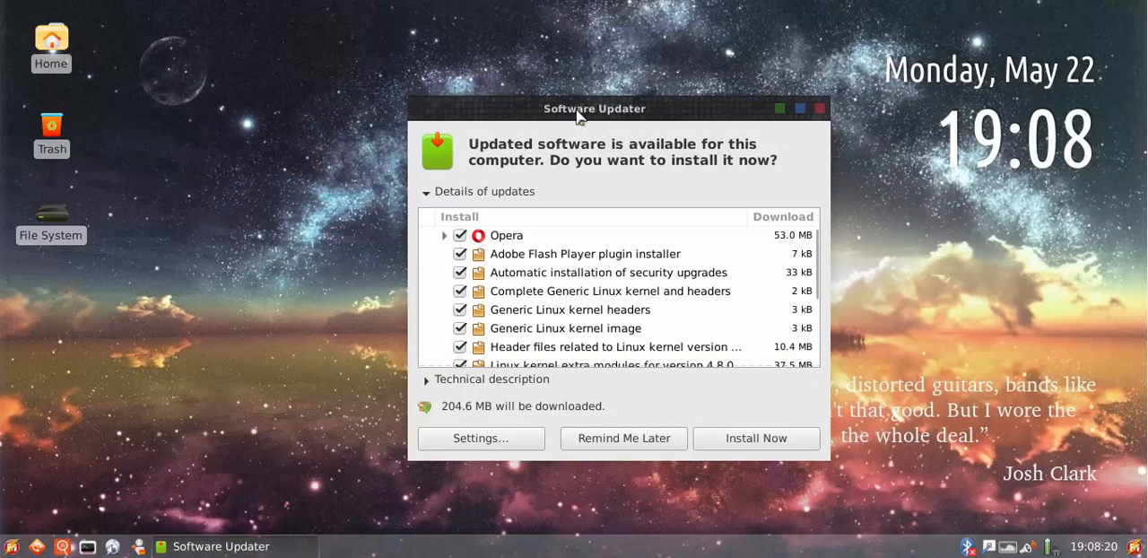
{"action": "scroll", "coordinate": [689, 266], "scroll_direction": "down", "scroll_amount": 5}
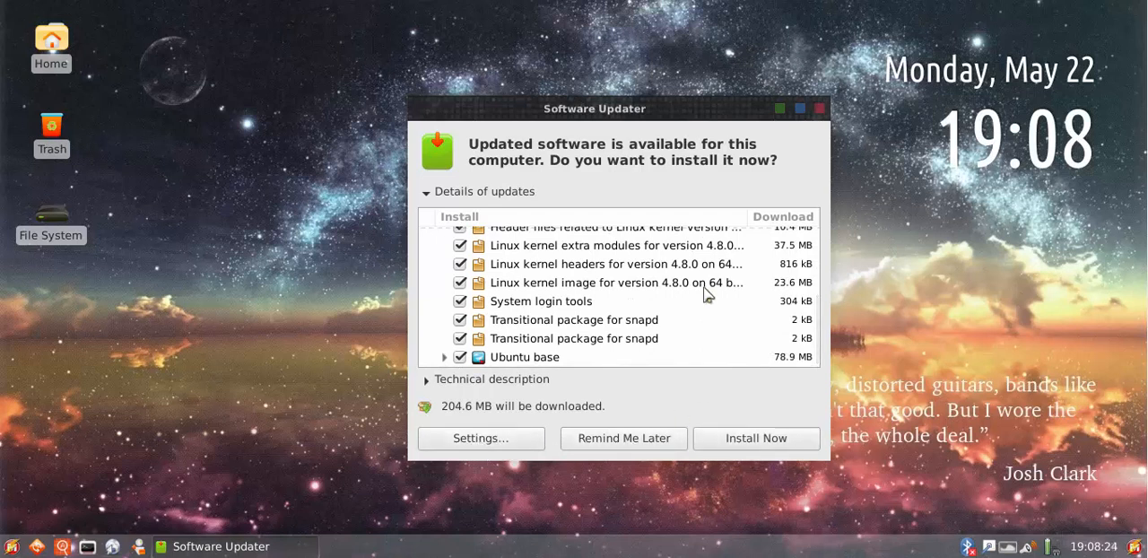
{"action": "left_click", "coordinate": [819, 110]}
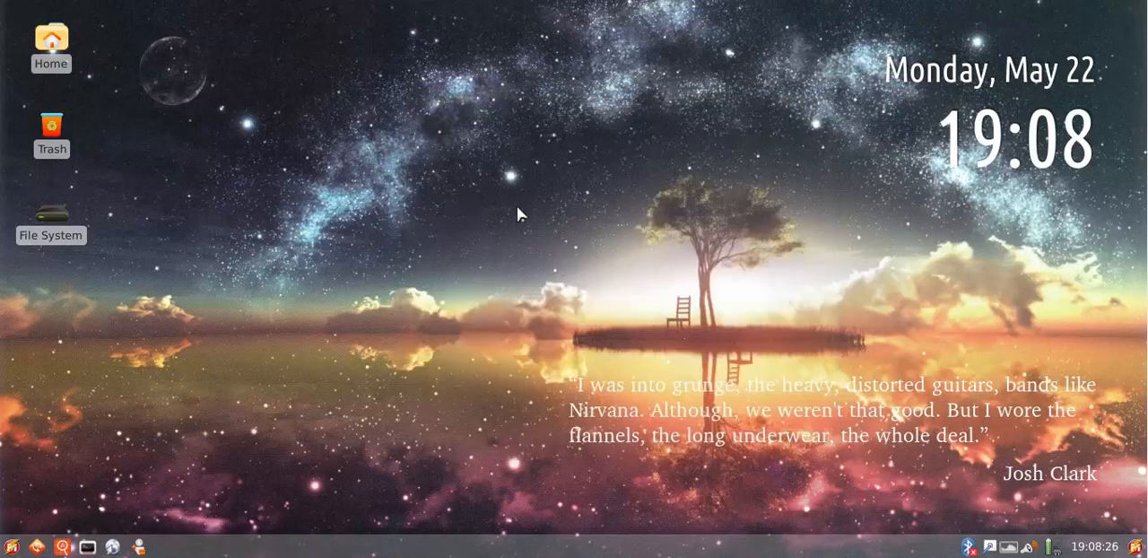
Launch Makulu-Constructor from the application launcher, start its cloning tool, and close the terminal at the password request and the Constructor window
{"action": "left_click", "coordinate": [11, 544]}
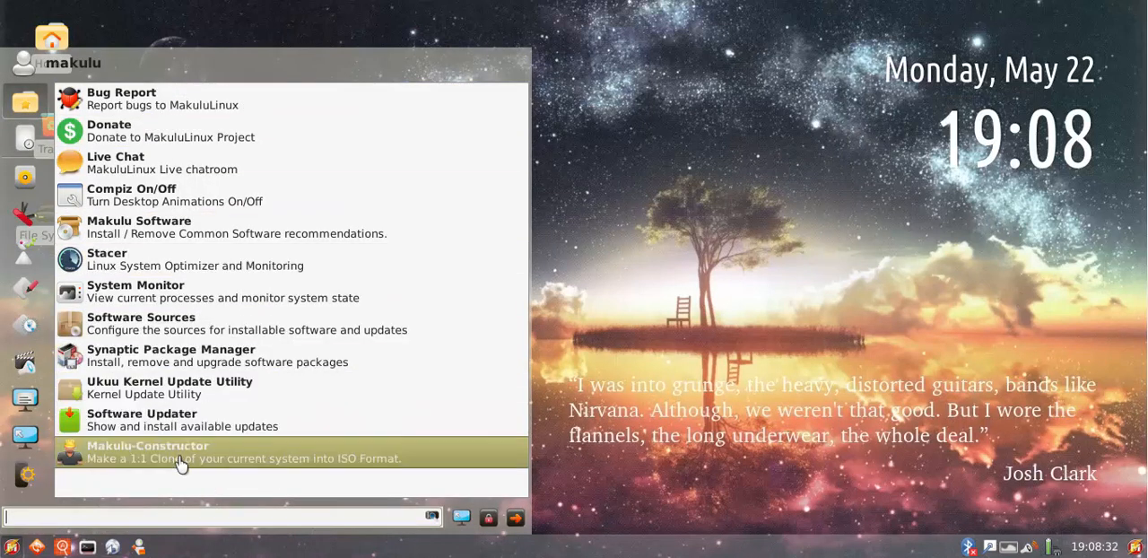
{"action": "left_click", "coordinate": [140, 458]}
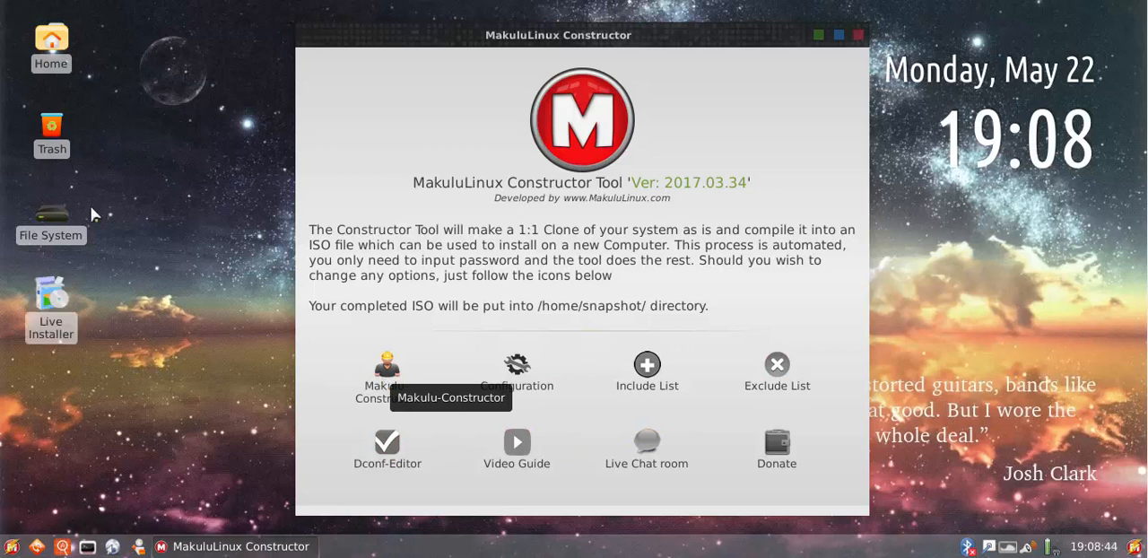
{"action": "left_click", "coordinate": [384, 381]}
{"action": "left_click_drag", "start_coordinate": [258, 4], "coordinate": [500, 74]}
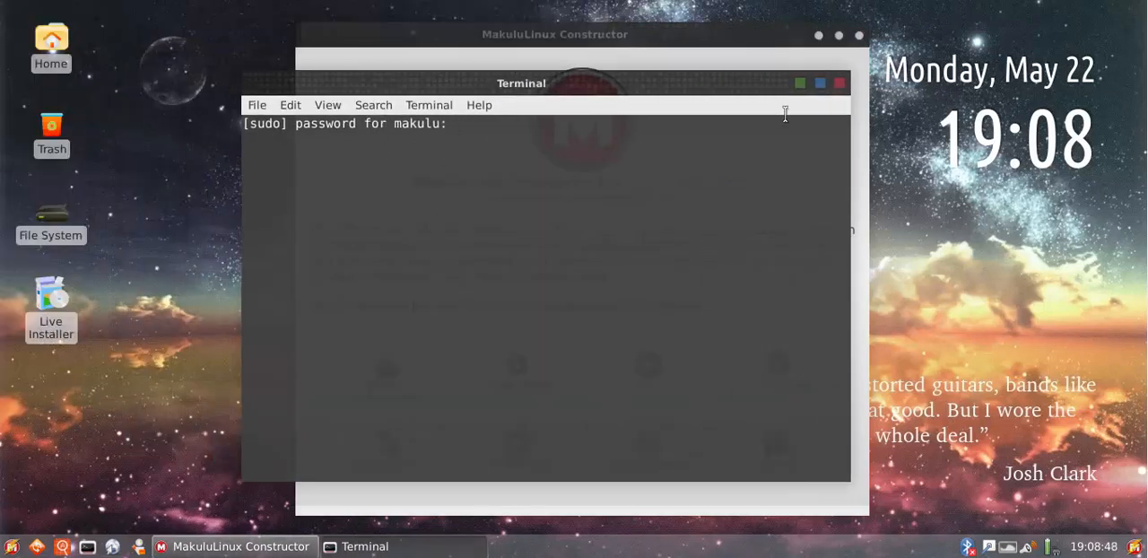
{"action": "left_click", "coordinate": [840, 82]}
{"action": "left_click", "coordinate": [860, 35]}
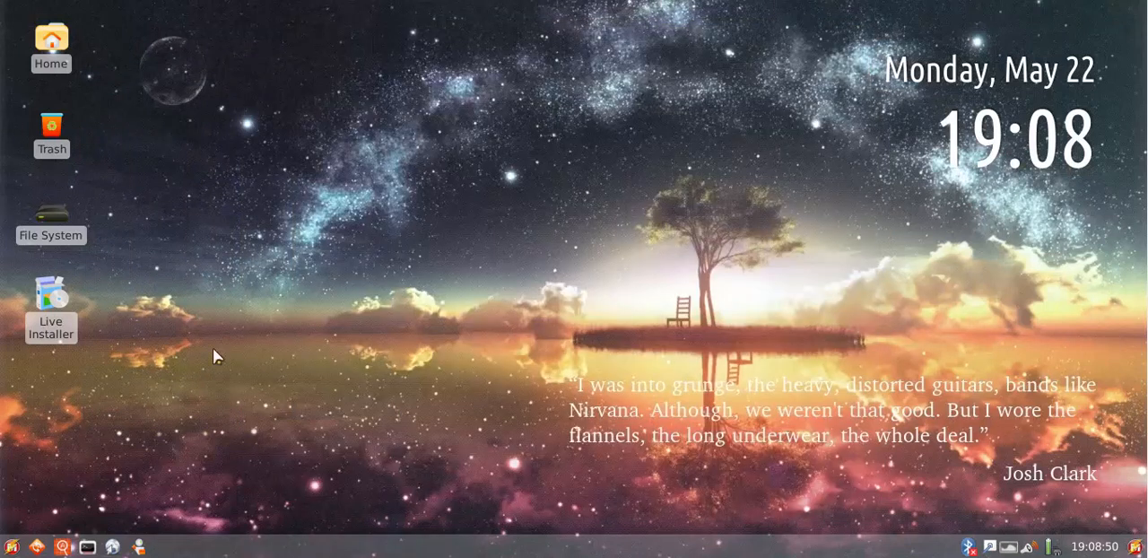
Permanently delete the Live Installer icon from the desktop
{"action": "left_click_drag", "start_coordinate": [52, 391], "coordinate": [149, 310]}
{"action": "key", "text": "shift+Delete"}
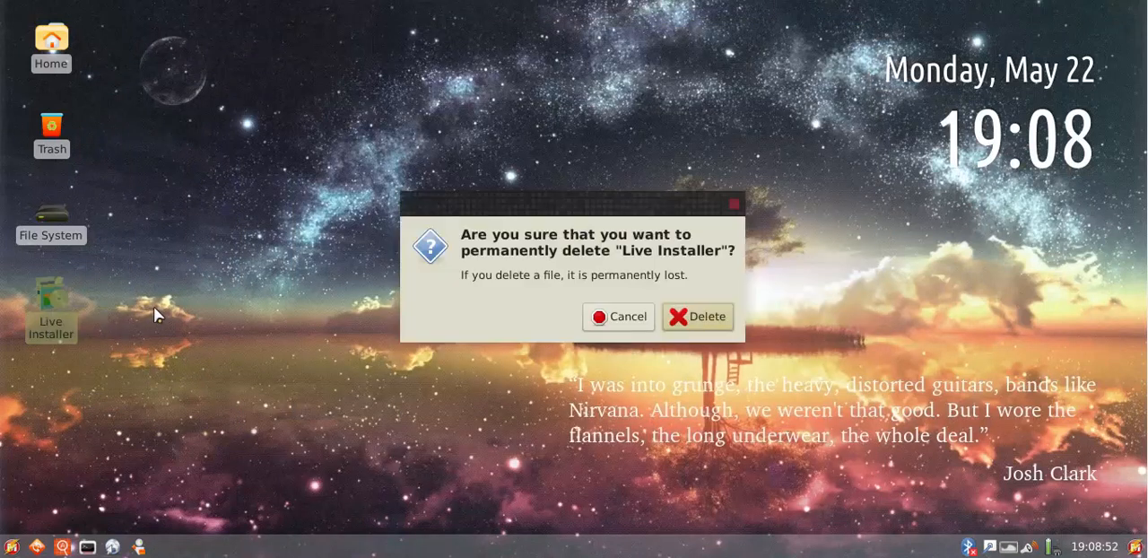
{"action": "key", "text": "Return"}
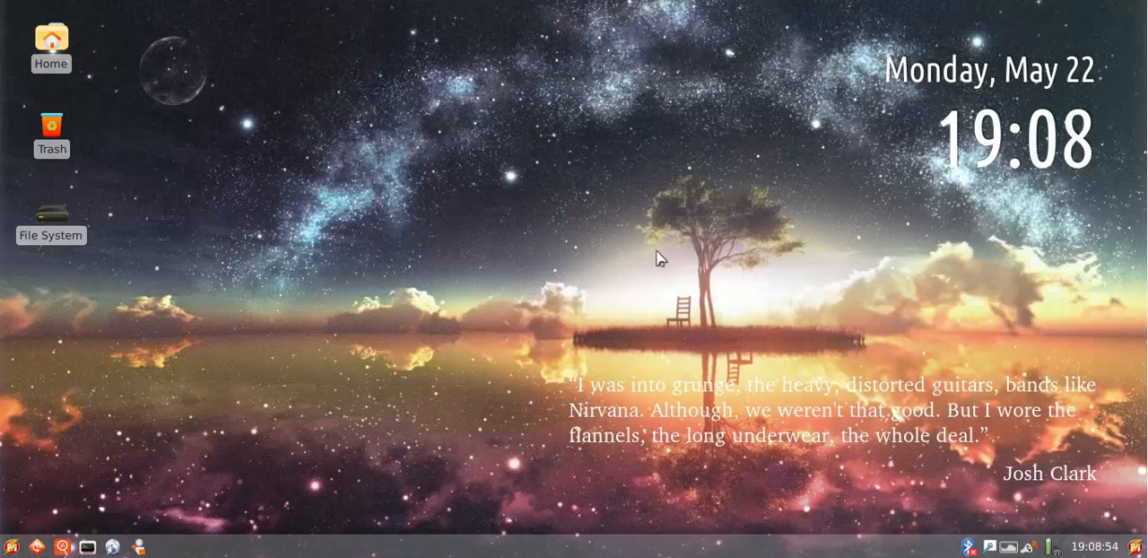
Open the application launcher, pass through the All and Games categories and examine the full list of accessories
{"action": "left_click", "coordinate": [12, 547]}
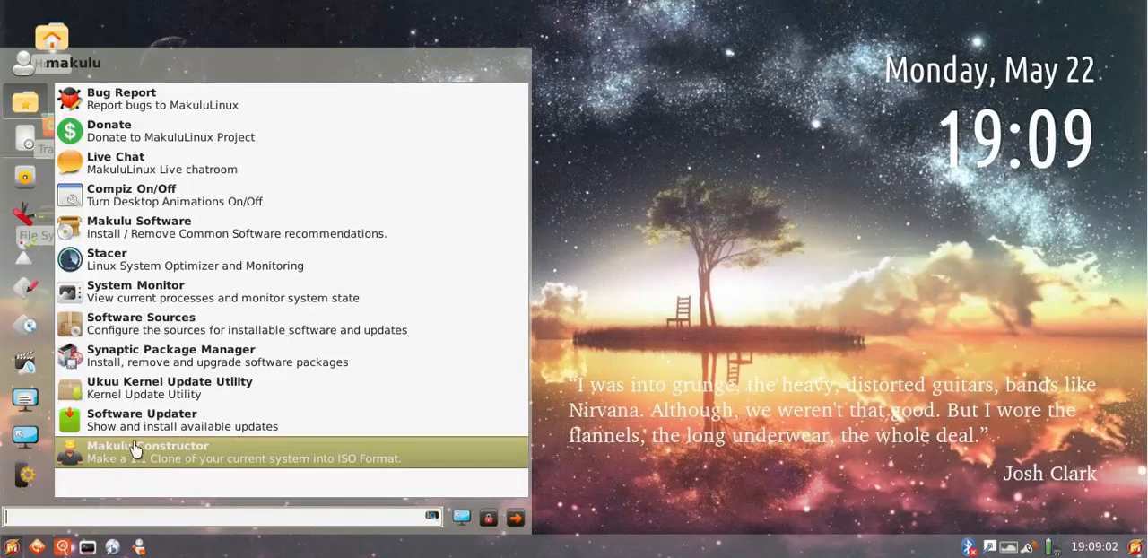
{"action": "left_click", "coordinate": [27, 179]}
{"action": "left_click", "coordinate": [27, 215]}
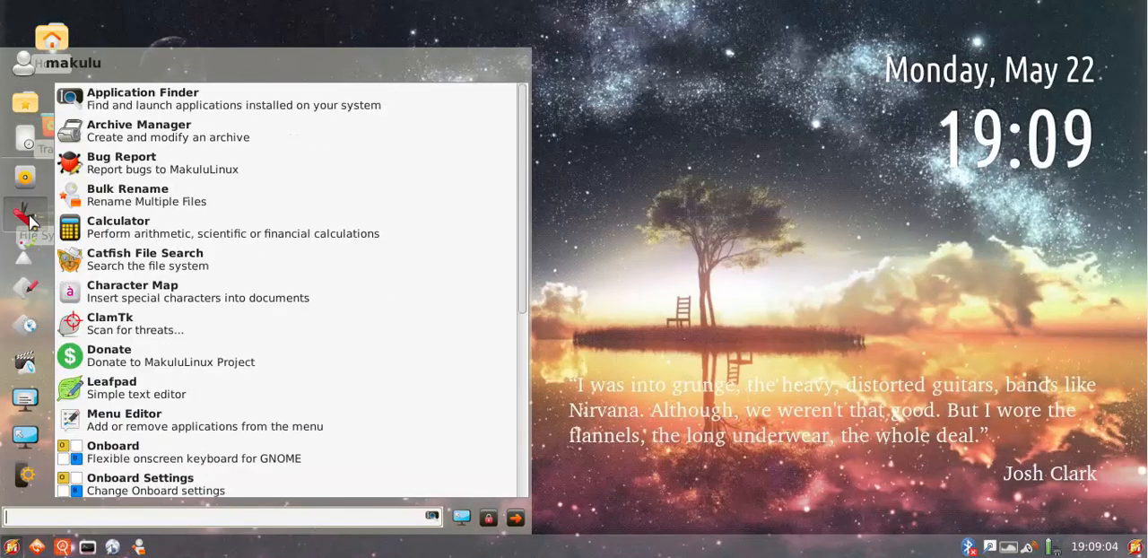
{"action": "left_click", "coordinate": [27, 254]}
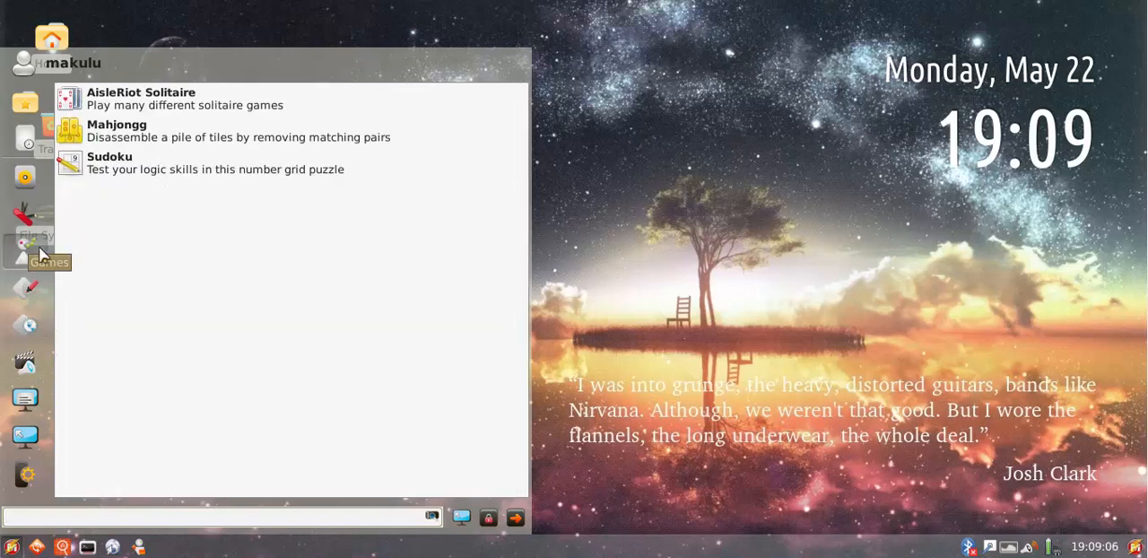
{"action": "left_click", "coordinate": [26, 214]}
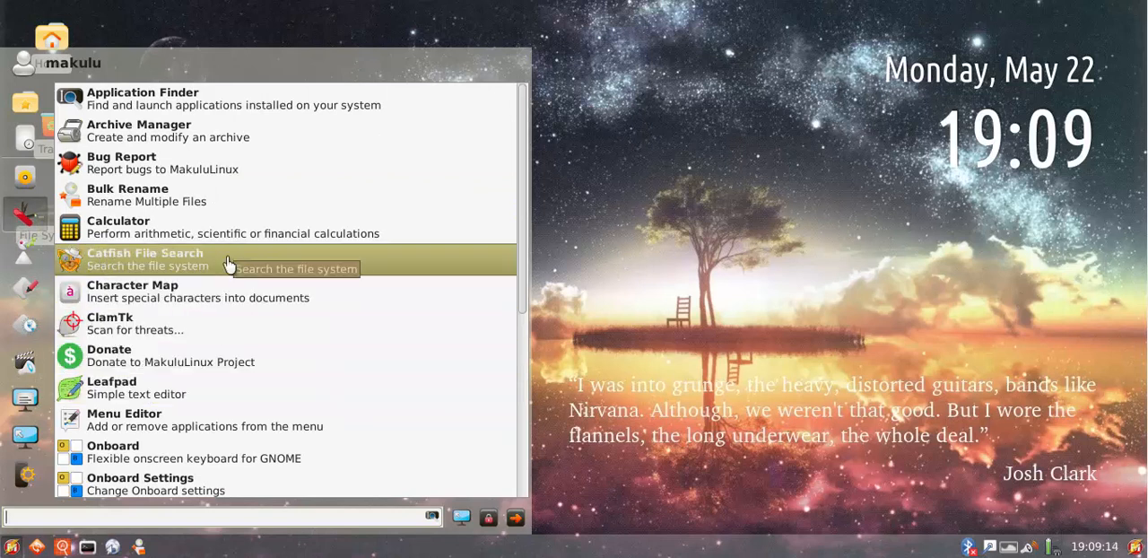
{"action": "scroll", "coordinate": [228, 272], "scroll_direction": "down", "scroll_amount": 3}
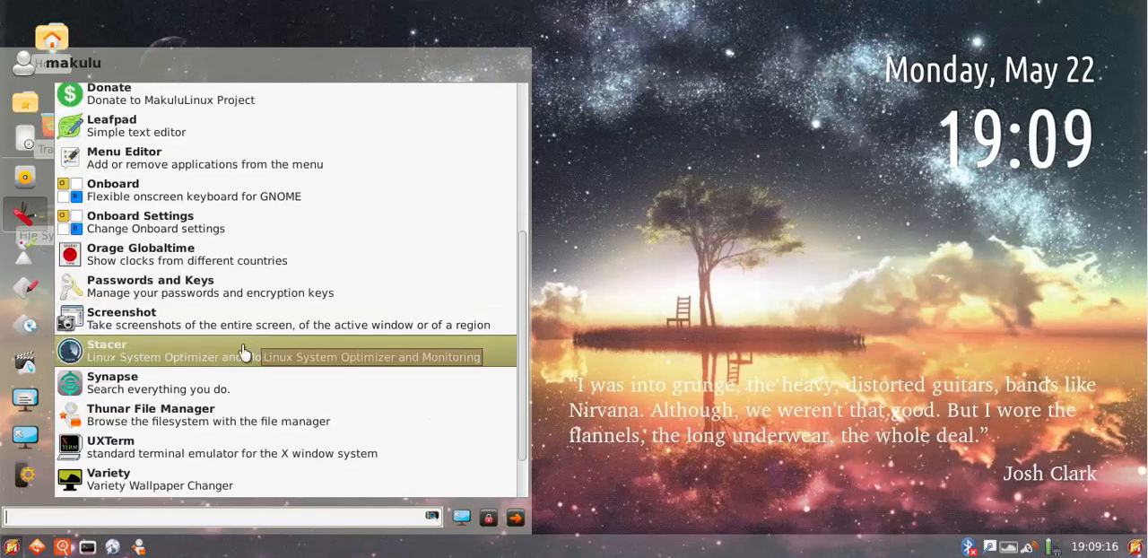
{"action": "scroll", "coordinate": [184, 368], "scroll_direction": "down", "scroll_amount": 1}
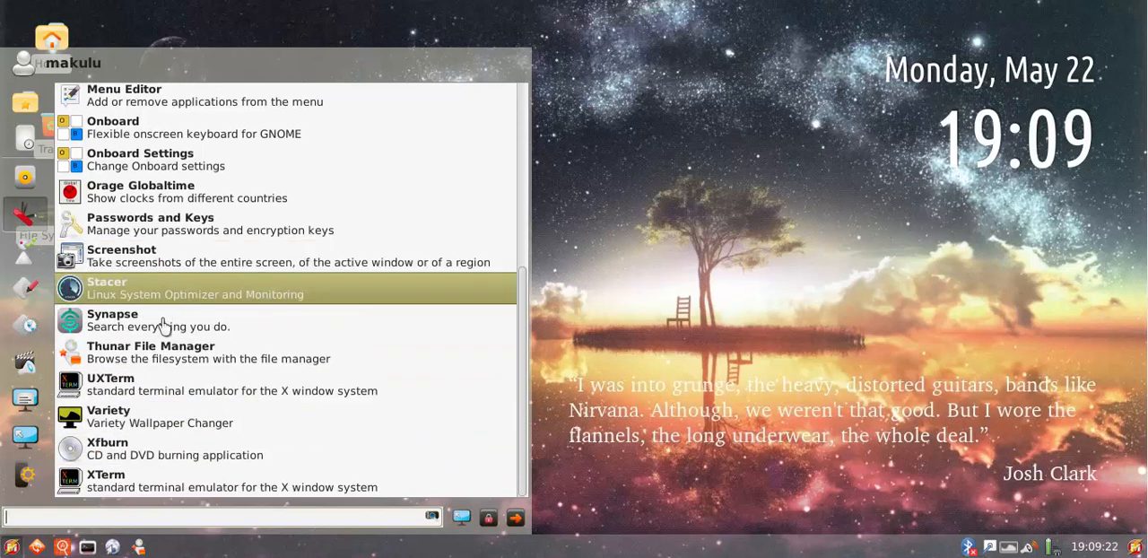
Examine the games, graphics, internet, multimedia and settings categories in the launcher, return to the favorites and close the launcher
{"action": "left_click", "coordinate": [17, 242]}
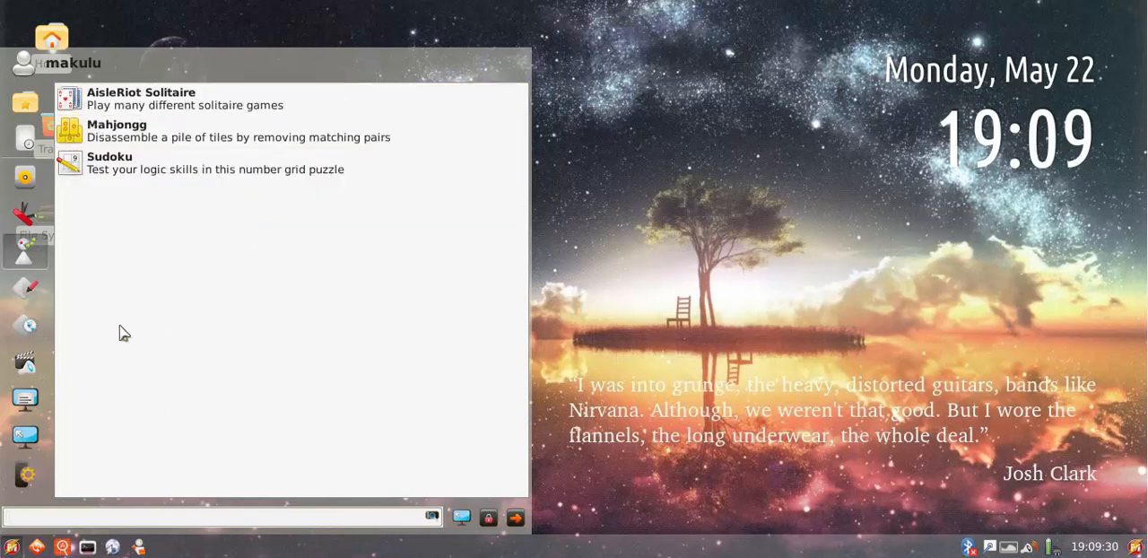
{"action": "left_click", "coordinate": [24, 288]}
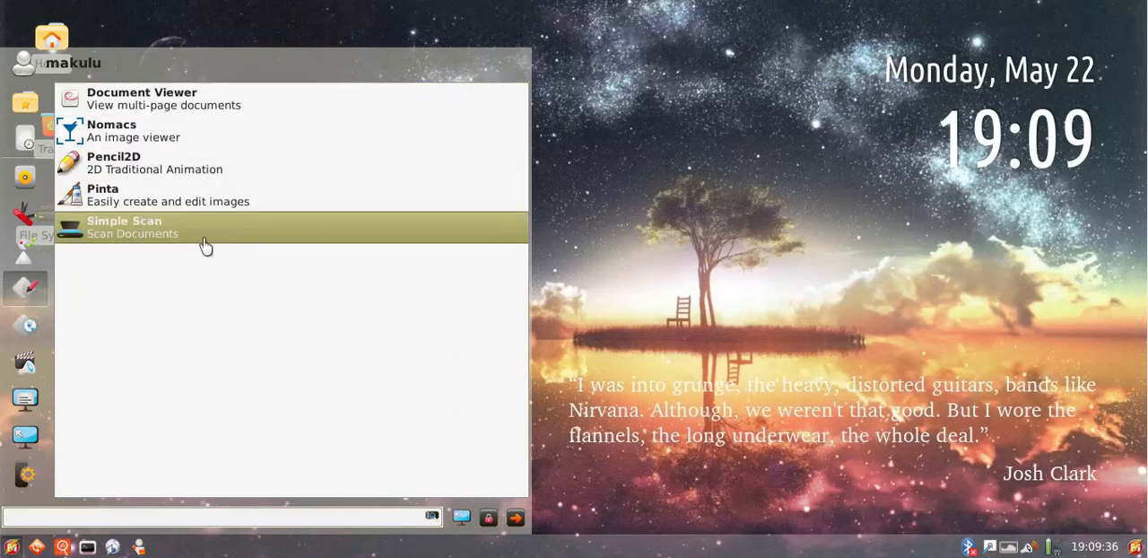
{"action": "left_click", "coordinate": [27, 325]}
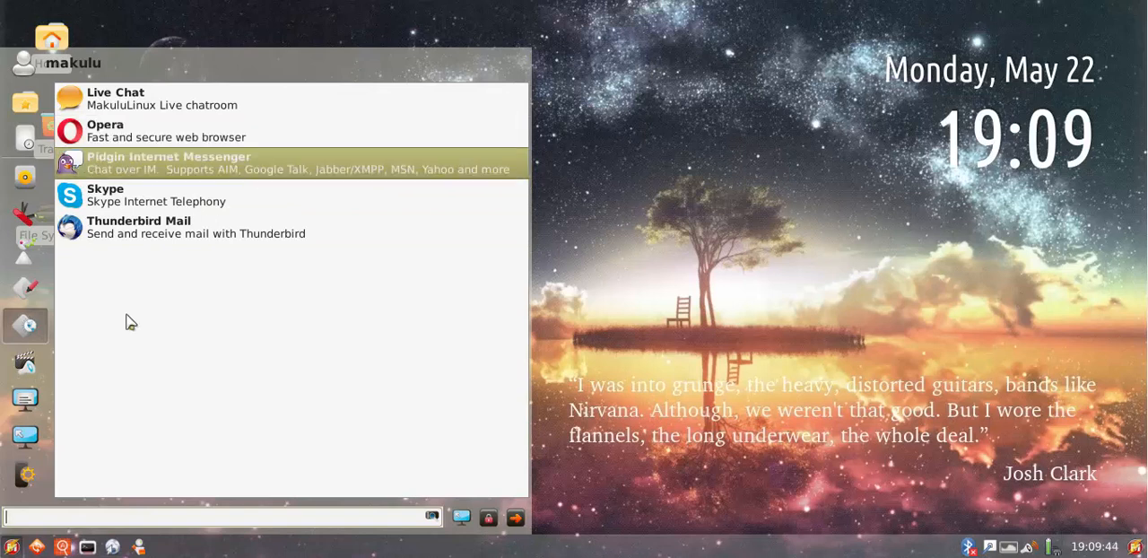
{"action": "left_click", "coordinate": [25, 361]}
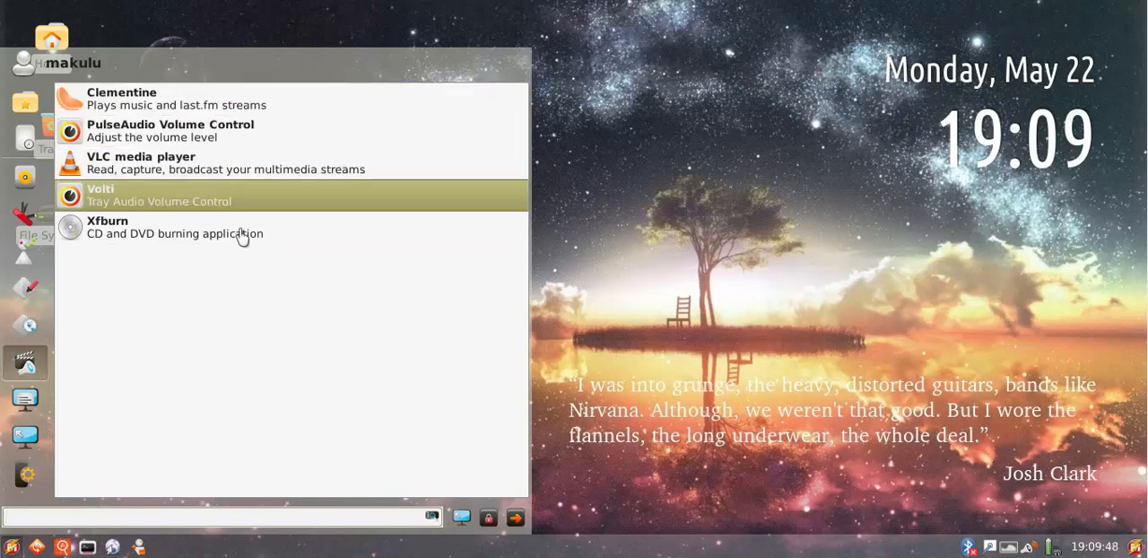
{"action": "left_click", "coordinate": [18, 406]}
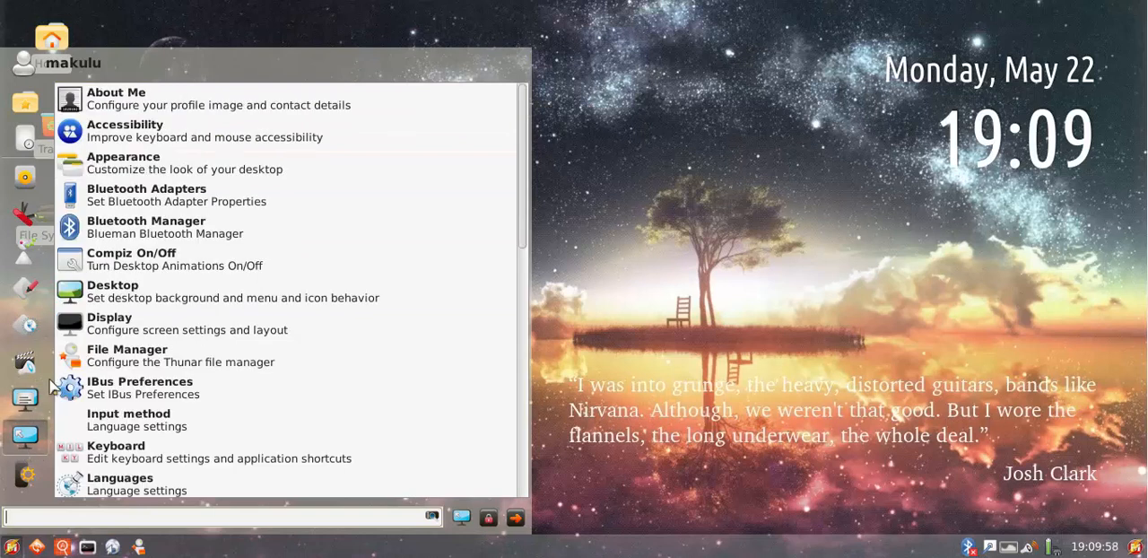
{"action": "mouse_move", "coordinate": [23, 128]}
{"action": "mouse_move", "coordinate": [25, 101]}
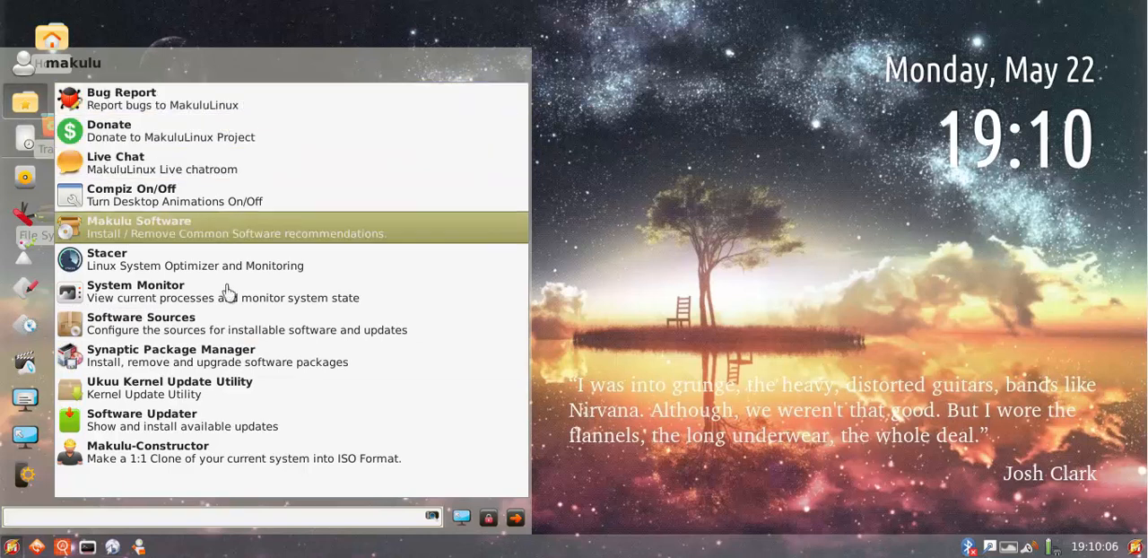
{"action": "left_click", "coordinate": [821, 227]}
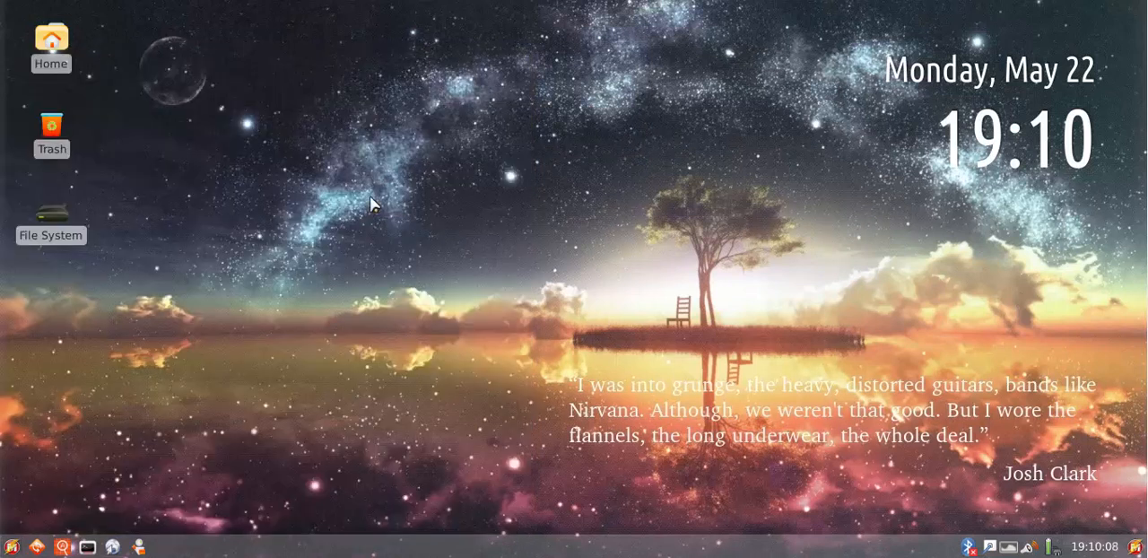
Browse the launcher's application categories from All to System, close it, and briefly open and close the home folder in the file manager
{"action": "left_click", "coordinate": [12, 547]}
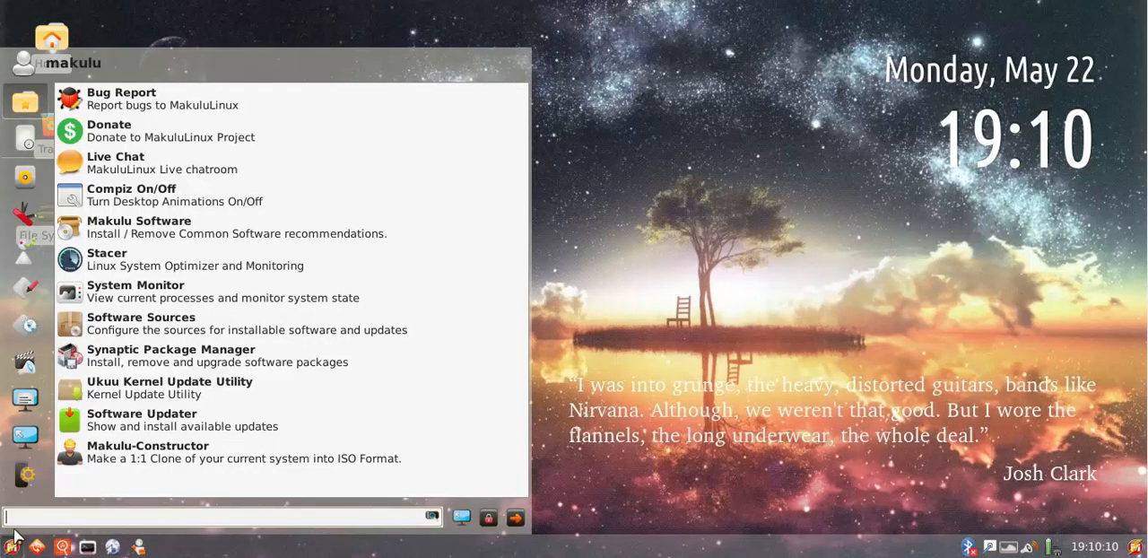
{"action": "mouse_move", "coordinate": [33, 357]}
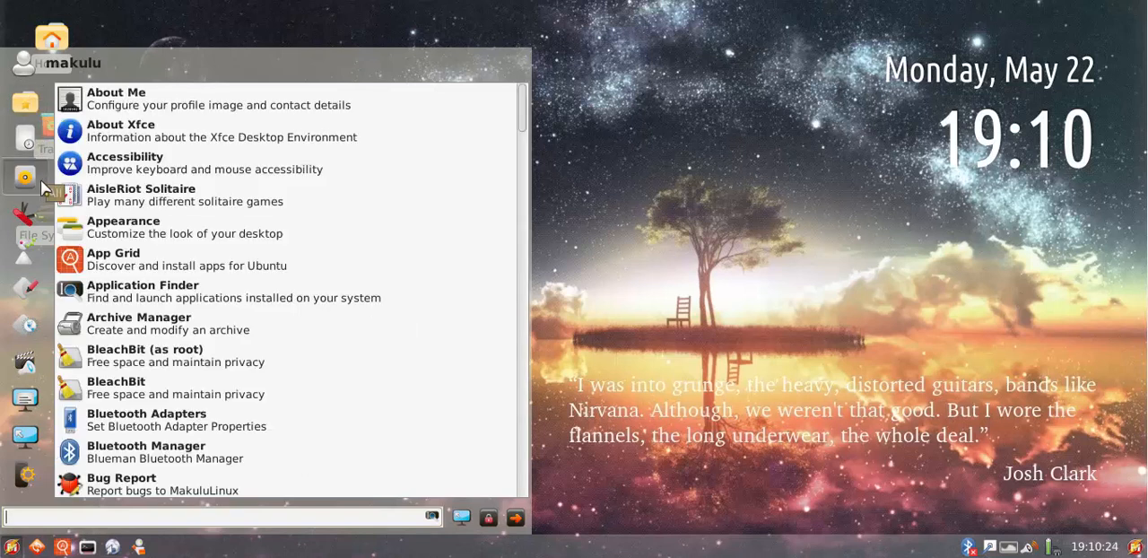
{"action": "mouse_move", "coordinate": [38, 214]}
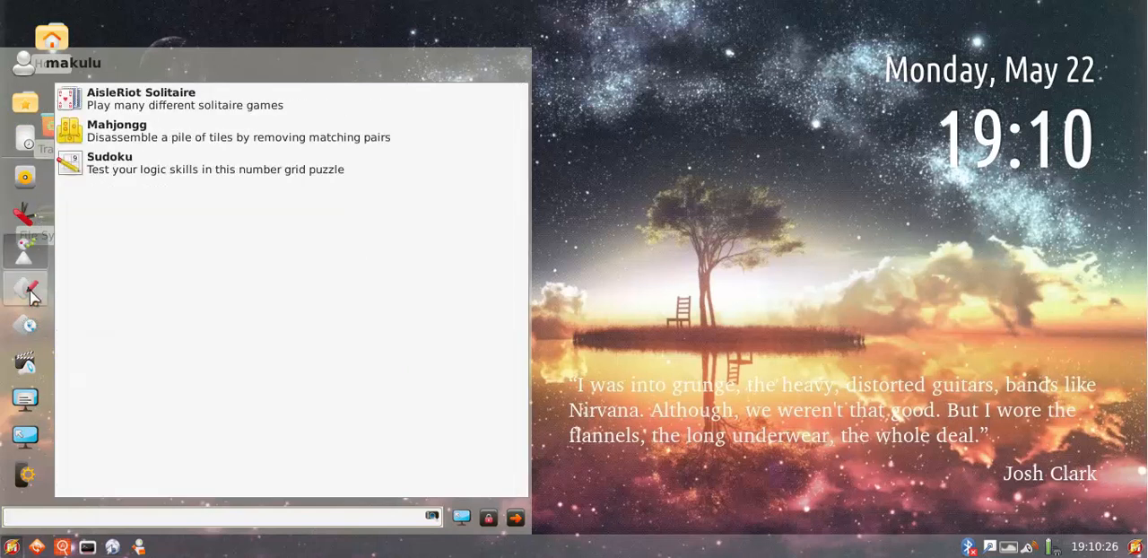
{"action": "mouse_move", "coordinate": [31, 455]}
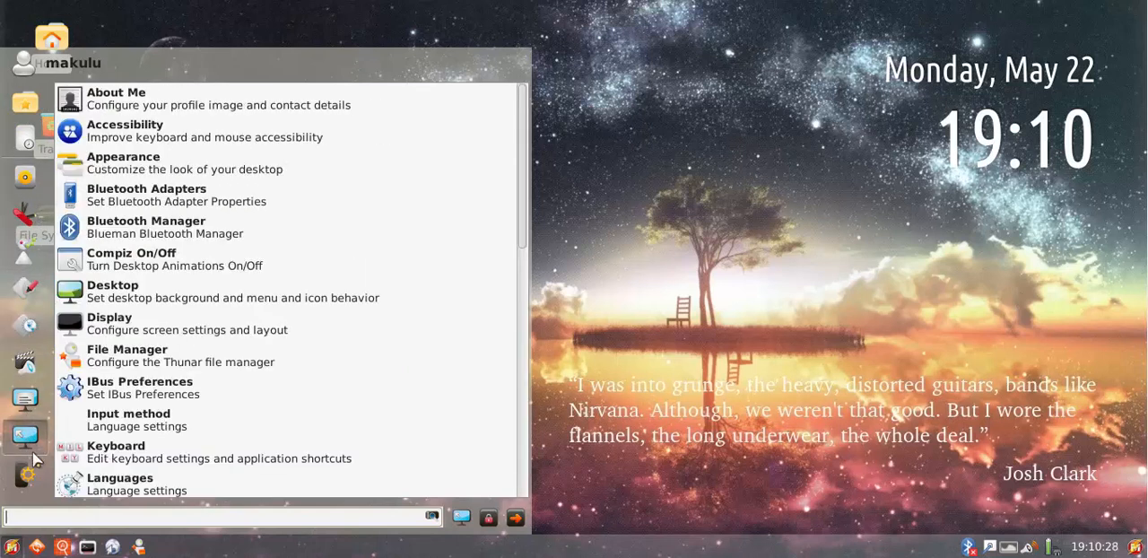
{"action": "mouse_move", "coordinate": [27, 483]}
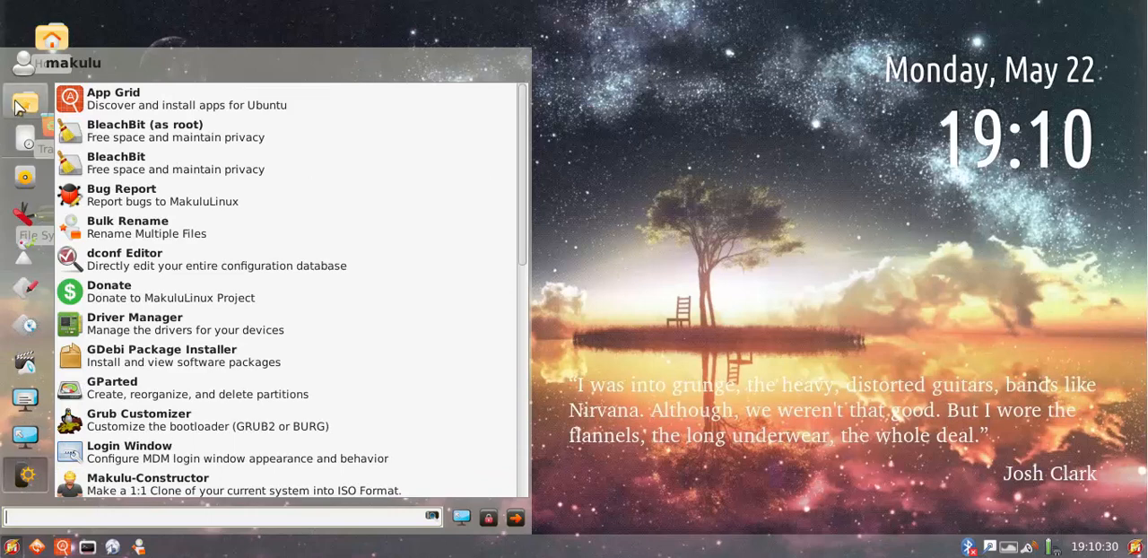
{"action": "left_click", "coordinate": [610, 180]}
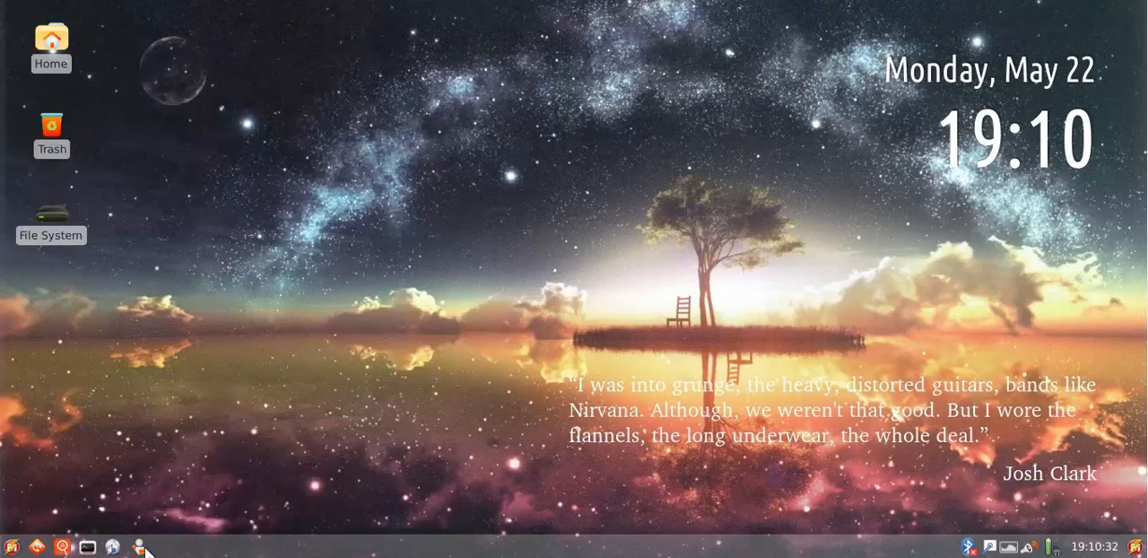
{"action": "left_click", "coordinate": [141, 547]}
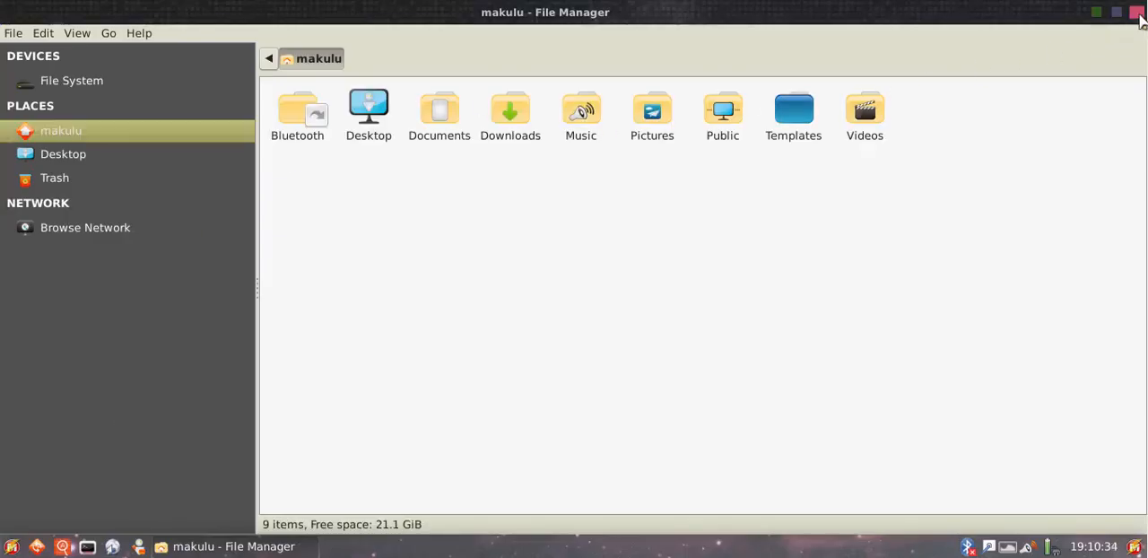
{"action": "left_click", "coordinate": [1136, 14]}
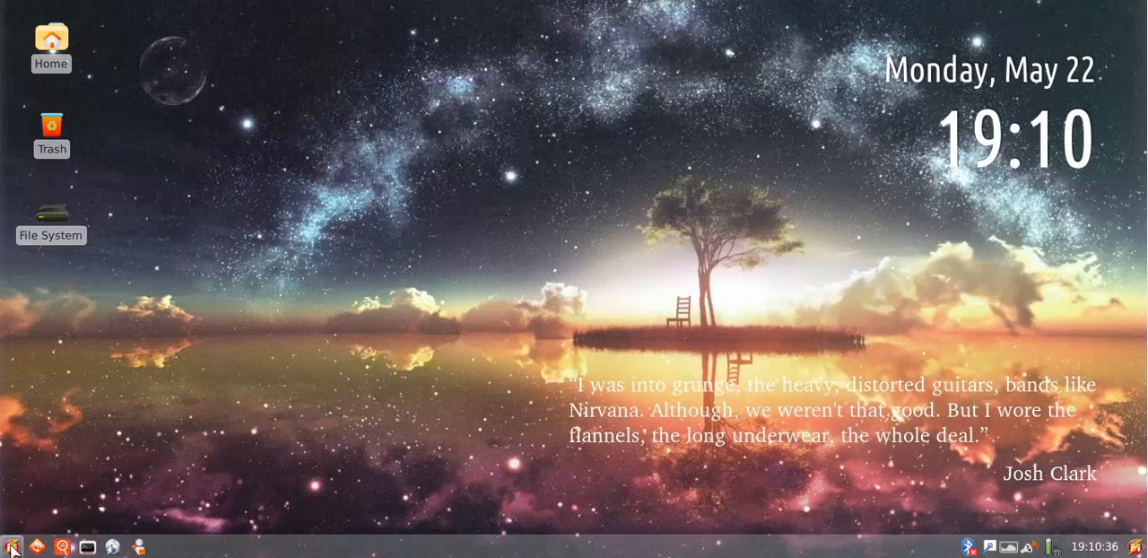
Launch Compiz On/Off from the launcher favorites and turn Compiz on by default
{"action": "left_click", "coordinate": [11, 547]}
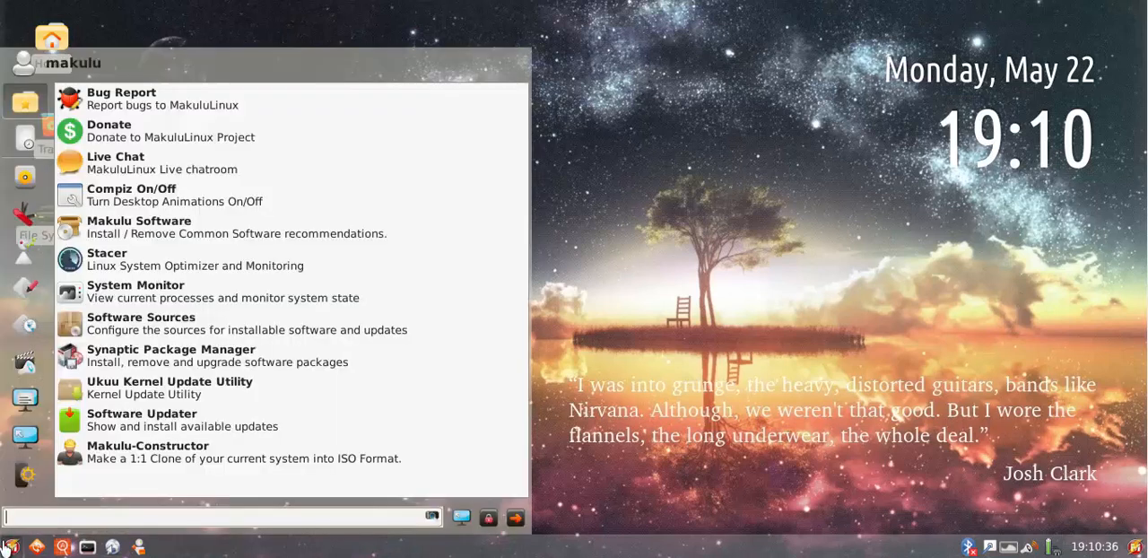
{"action": "left_click", "coordinate": [129, 196]}
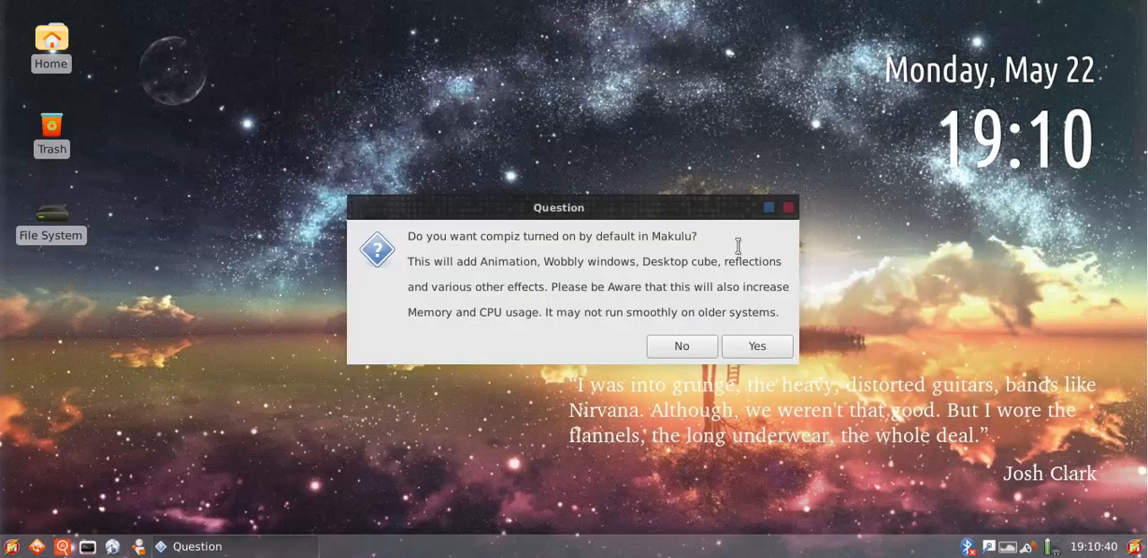
{"action": "left_click", "coordinate": [754, 347]}
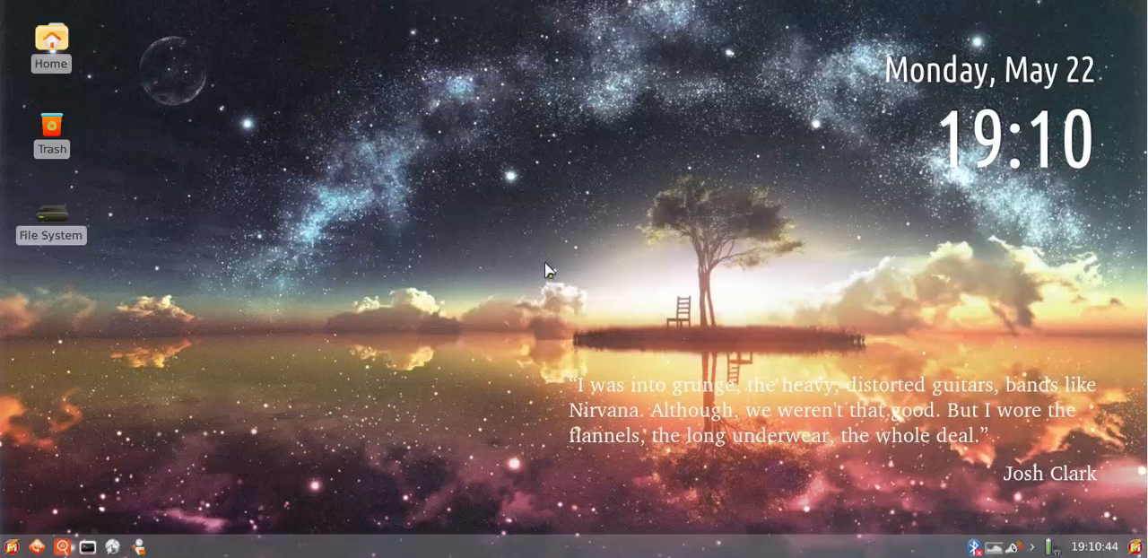
Open a terminal, move its window around the desktop to view the wobbly effect, and close it
{"action": "left_click", "coordinate": [87, 547]}
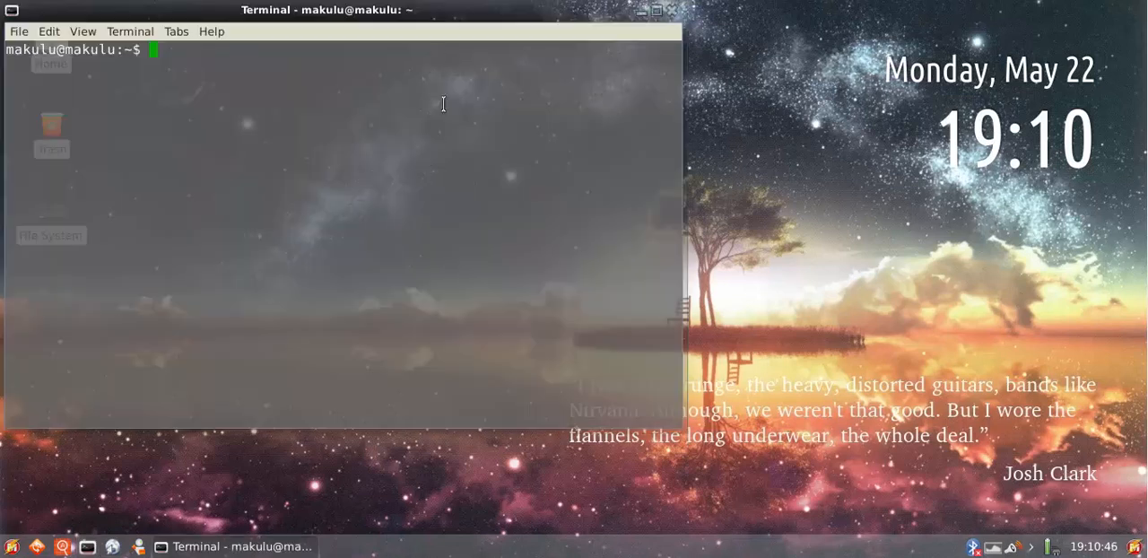
{"action": "left_click_drag", "start_coordinate": [408, 26], "coordinate": [692, 68]}
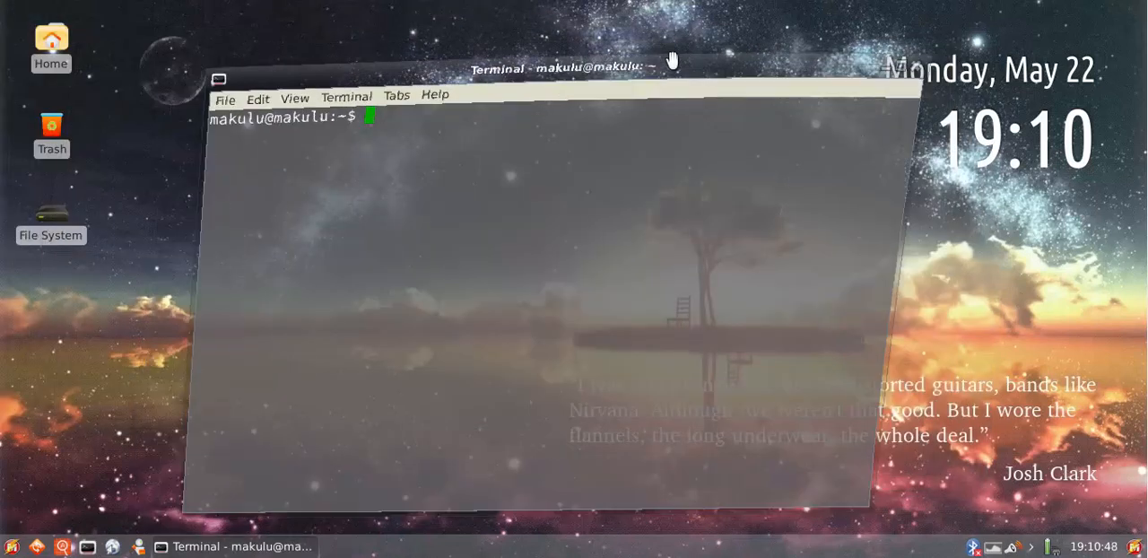
{"action": "left_click", "coordinate": [951, 53]}
Open and close the file manager, the terminal and the application with the orange magnifier icon to view the window animations
{"action": "left_click", "coordinate": [138, 547]}
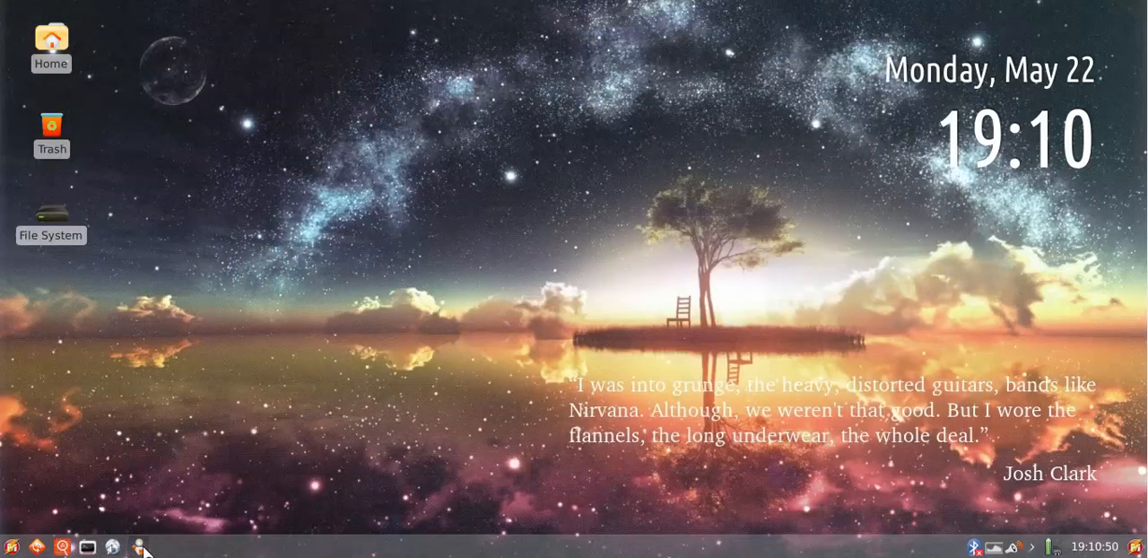
{"action": "left_click", "coordinate": [1128, 10]}
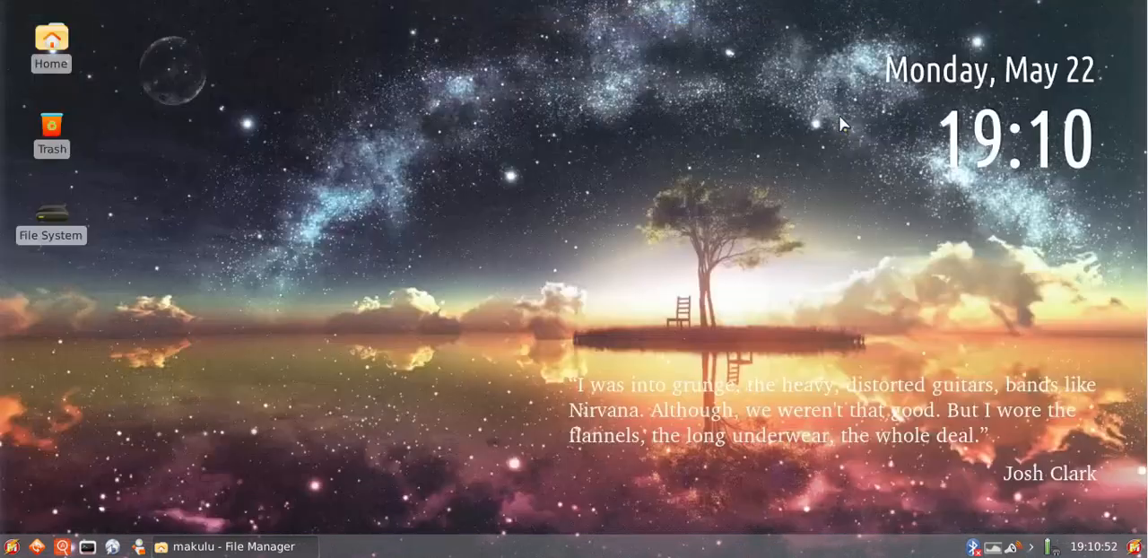
{"action": "left_click", "coordinate": [87, 544]}
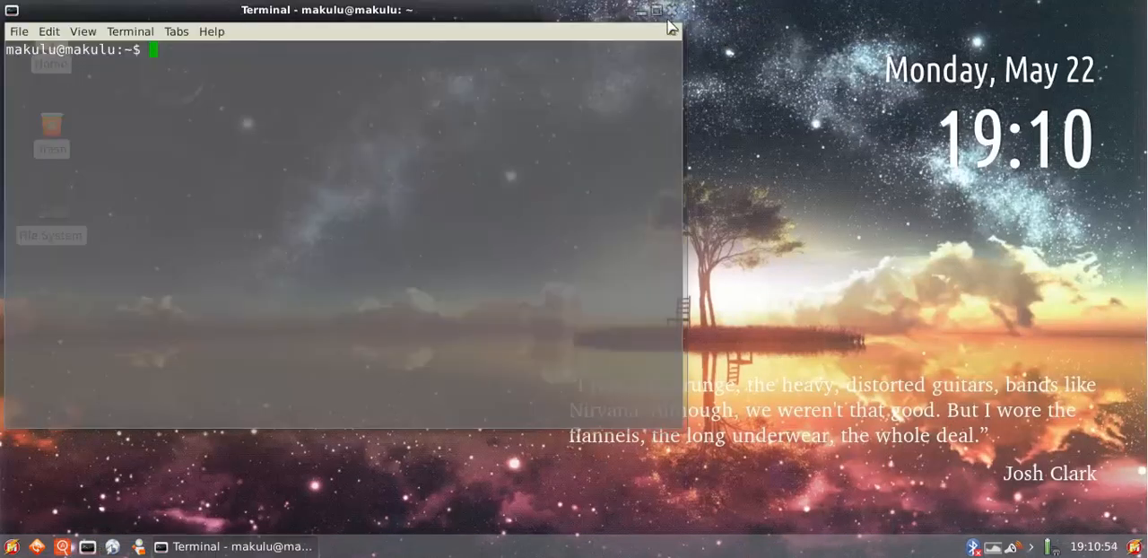
{"action": "left_click", "coordinate": [671, 11]}
{"action": "left_click", "coordinate": [62, 546]}
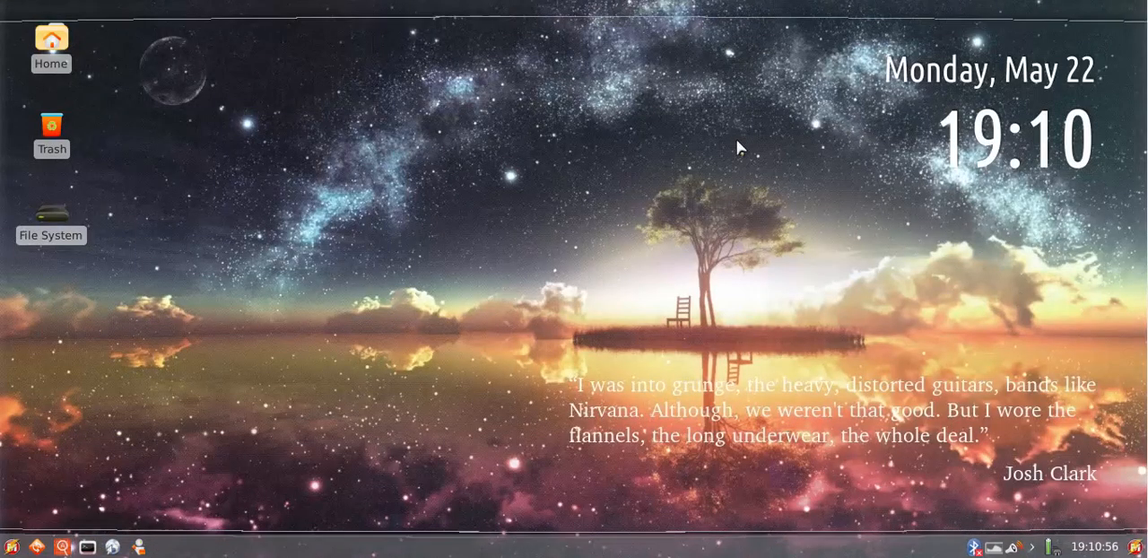
{"action": "left_click", "coordinate": [1131, 10]}
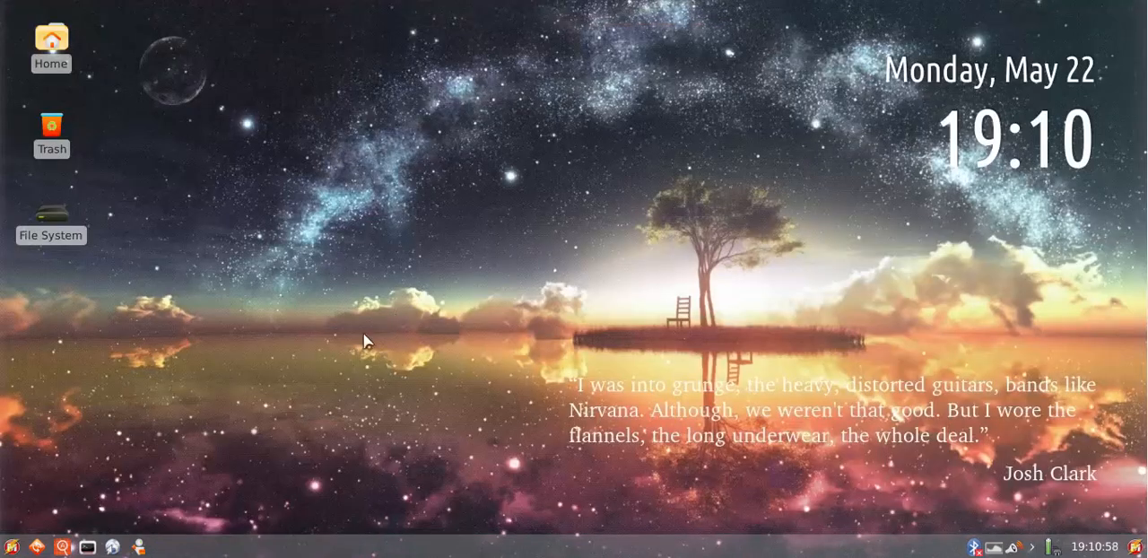
Open the desktop Settings window from the launcher and turn Compiz off by default
{"action": "left_click", "coordinate": [15, 546]}
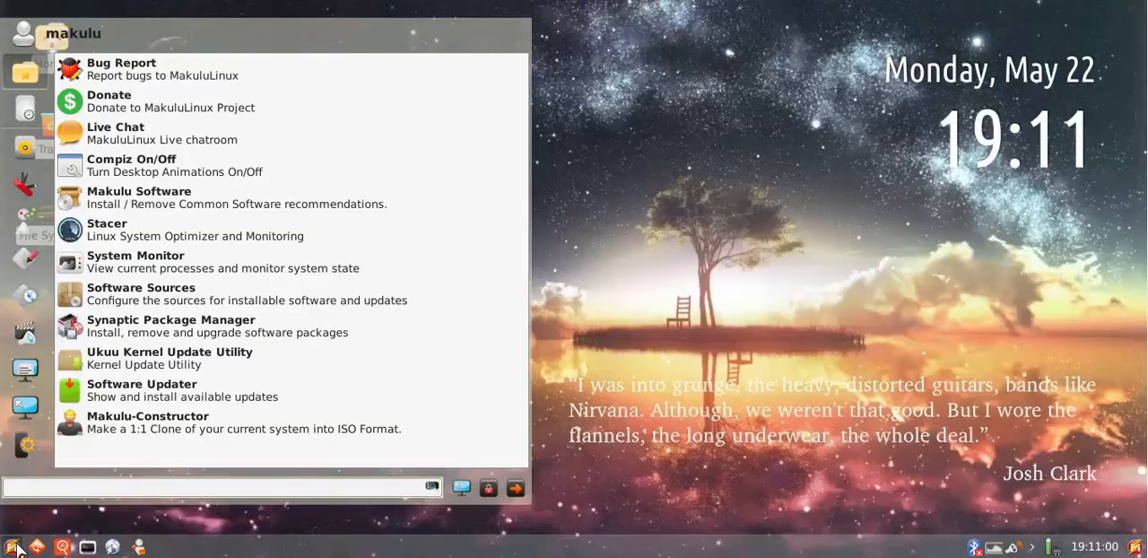
{"action": "left_click", "coordinate": [462, 488]}
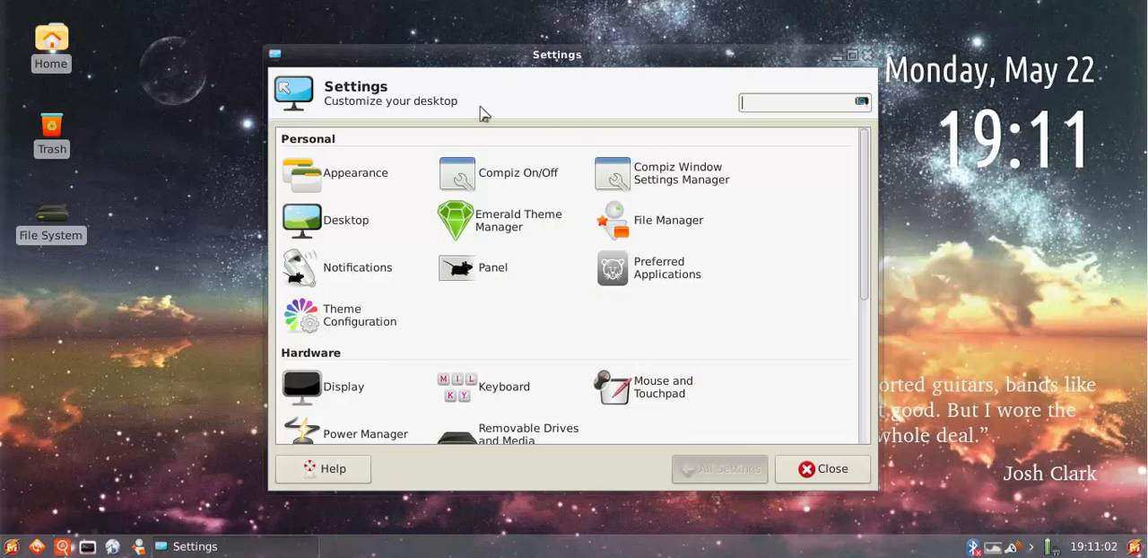
{"action": "left_click", "coordinate": [526, 177]}
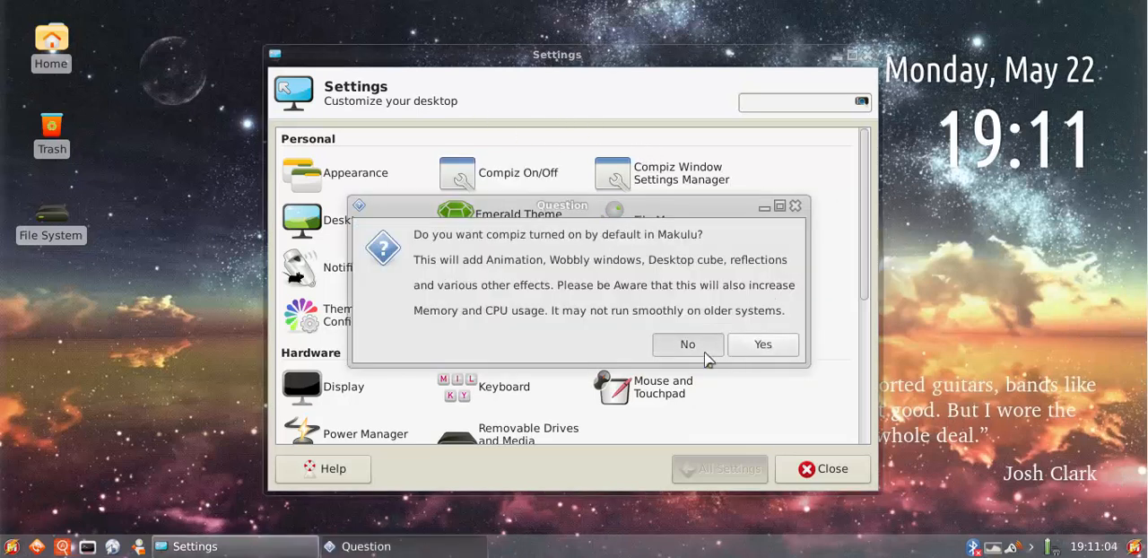
{"action": "left_click", "coordinate": [704, 350]}
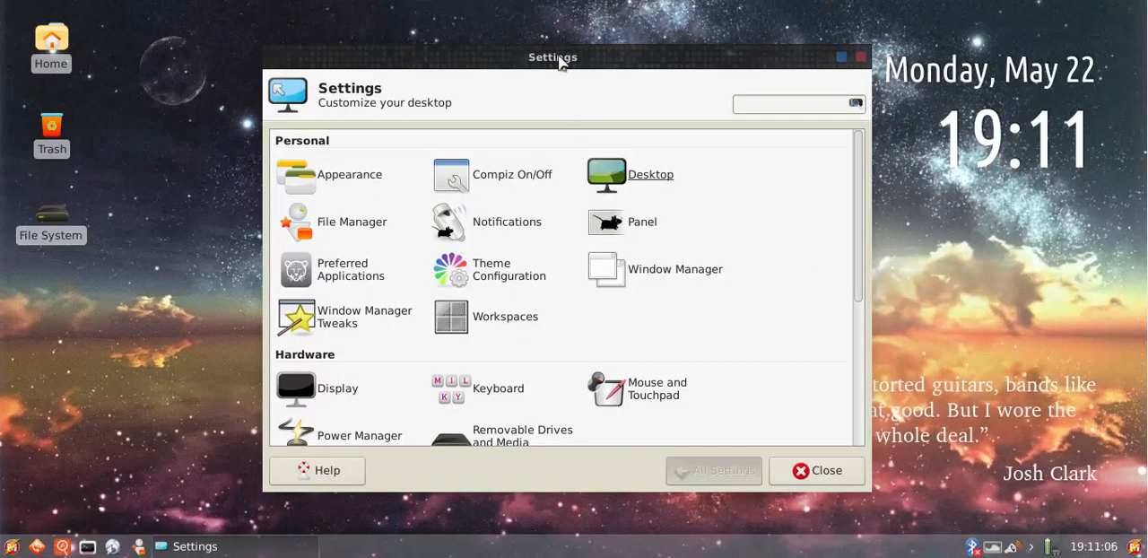
Reposition the Settings window and examine its Personal, Hardware, System and Other sections
{"action": "left_click_drag", "start_coordinate": [560, 60], "coordinate": [594, 51]}
{"action": "left_click", "coordinate": [639, 163]}
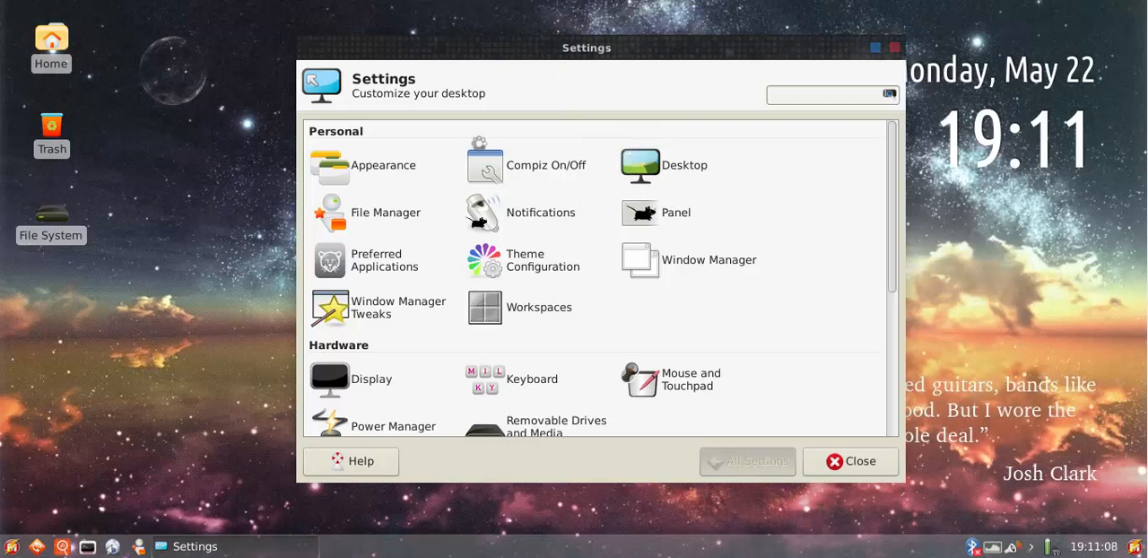
{"action": "scroll", "coordinate": [814, 257], "scroll_direction": "down", "scroll_amount": 5}
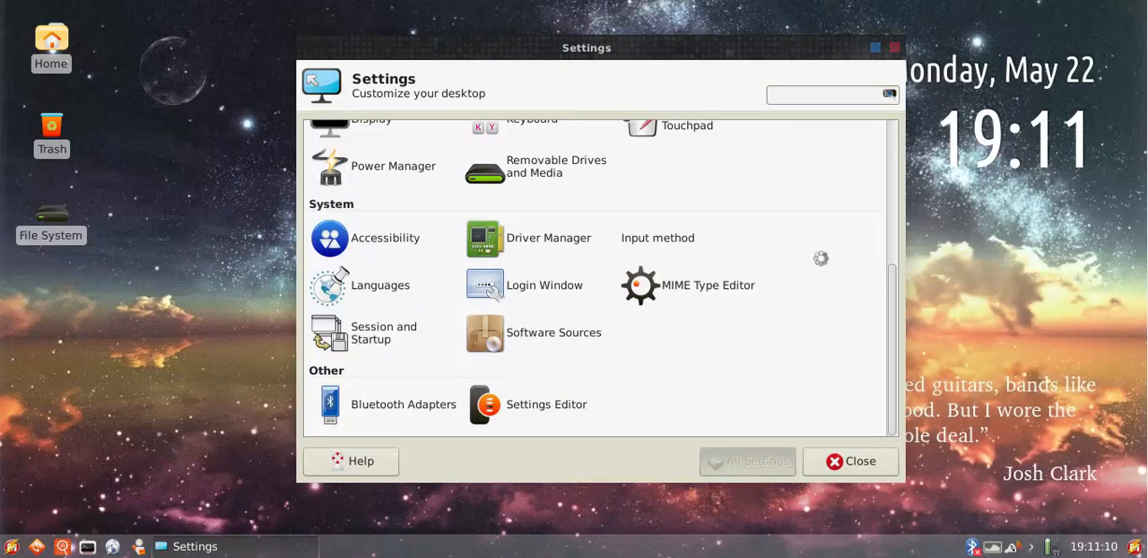
{"action": "scroll", "coordinate": [820, 257], "scroll_direction": "up", "scroll_amount": 5}
{"action": "scroll", "coordinate": [818, 258], "scroll_direction": "down", "scroll_amount": 5}
{"action": "scroll", "coordinate": [821, 259], "scroll_direction": "up", "scroll_amount": 5}
{"action": "scroll", "coordinate": [817, 263], "scroll_direction": "down", "scroll_amount": 4}
{"action": "scroll", "coordinate": [813, 267], "scroll_direction": "up", "scroll_amount": 4}
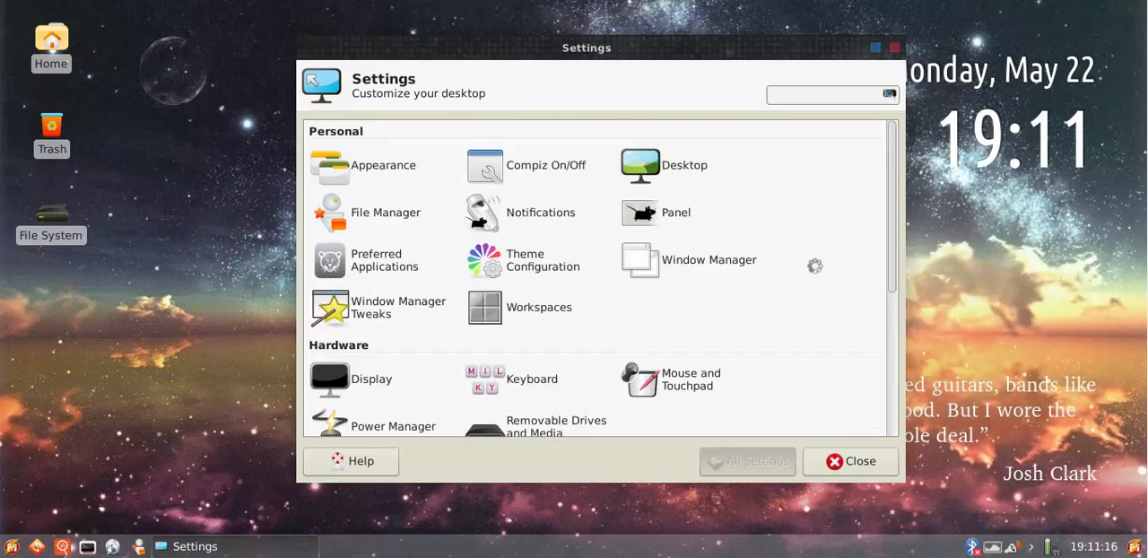
{"action": "scroll", "coordinate": [800, 344], "scroll_direction": "down", "scroll_amount": 5}
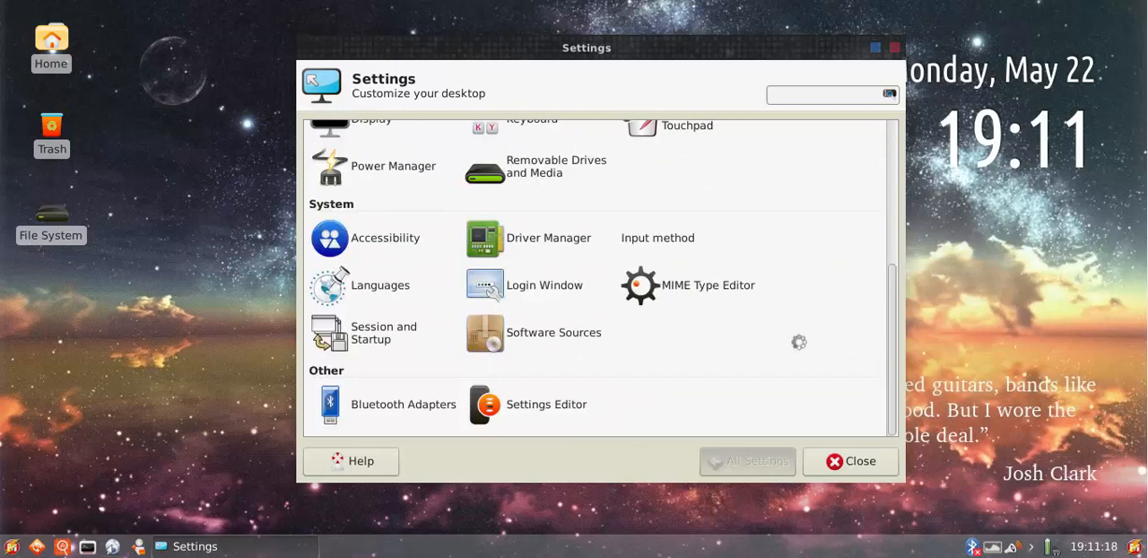
{"action": "scroll", "coordinate": [807, 336], "scroll_direction": "up", "scroll_amount": 5}
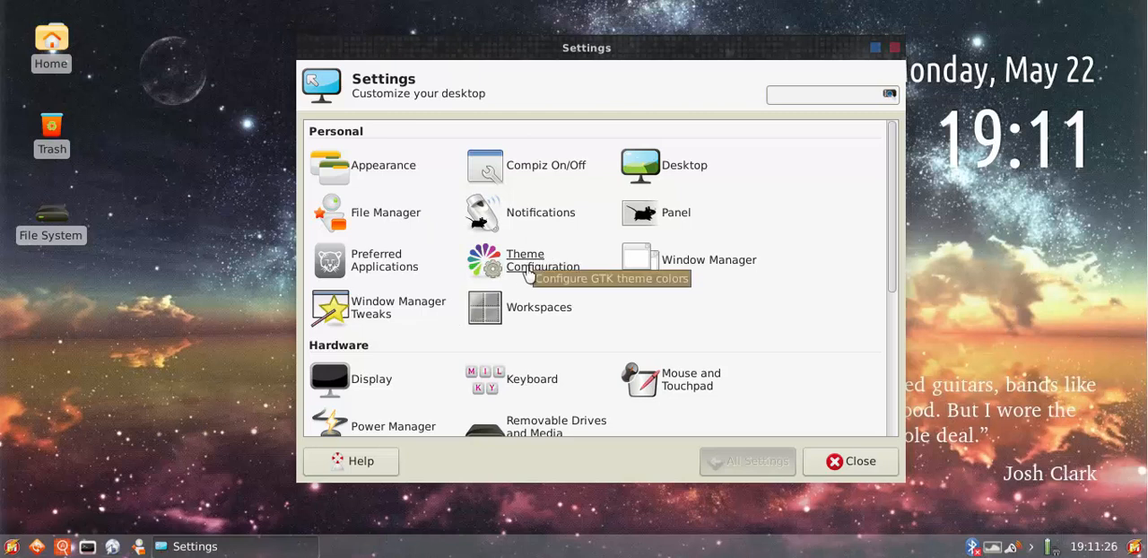
Open Theme Configuration, move its window clear of the desktop icons, and check the highlight color in the desktop context menu
{"action": "left_click", "coordinate": [529, 260]}
{"action": "left_click_drag", "start_coordinate": [538, 125], "coordinate": [284, 114]}
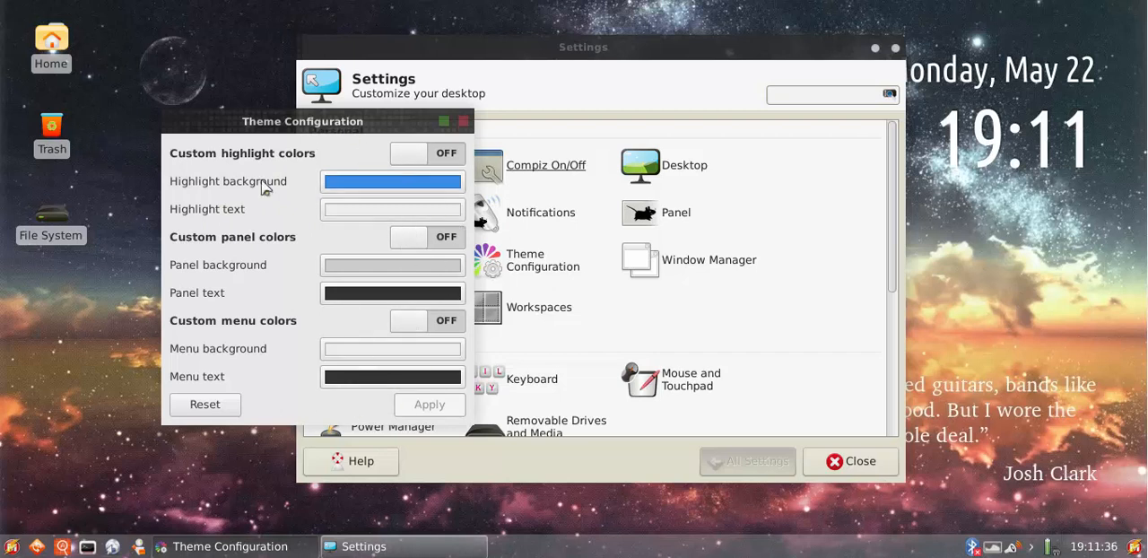
{"action": "left_click_drag", "start_coordinate": [224, 112], "coordinate": [740, 120]}
{"action": "right_click", "coordinate": [152, 114]}
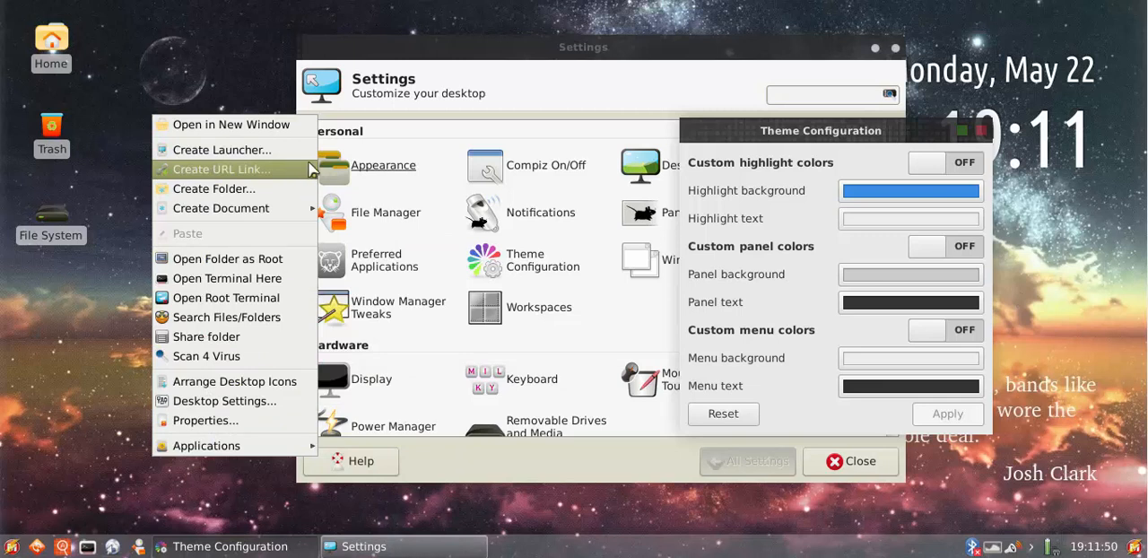
{"action": "left_click", "coordinate": [1128, 224]}
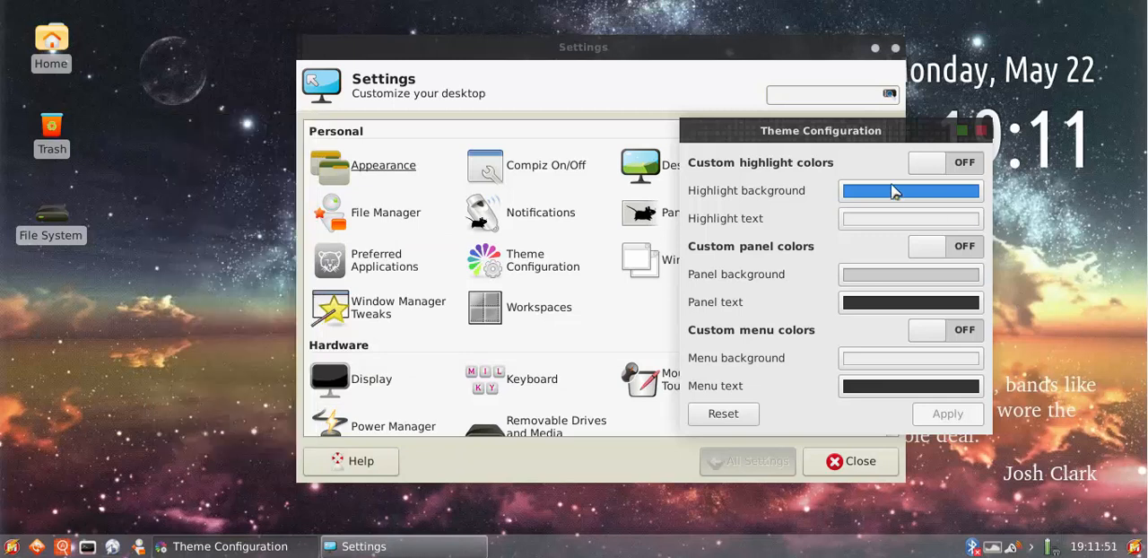
Turn on and apply custom highlight colors, and check the highlight in the desktop context menu
{"action": "left_click", "coordinate": [942, 162]}
{"action": "left_click", "coordinate": [955, 422]}
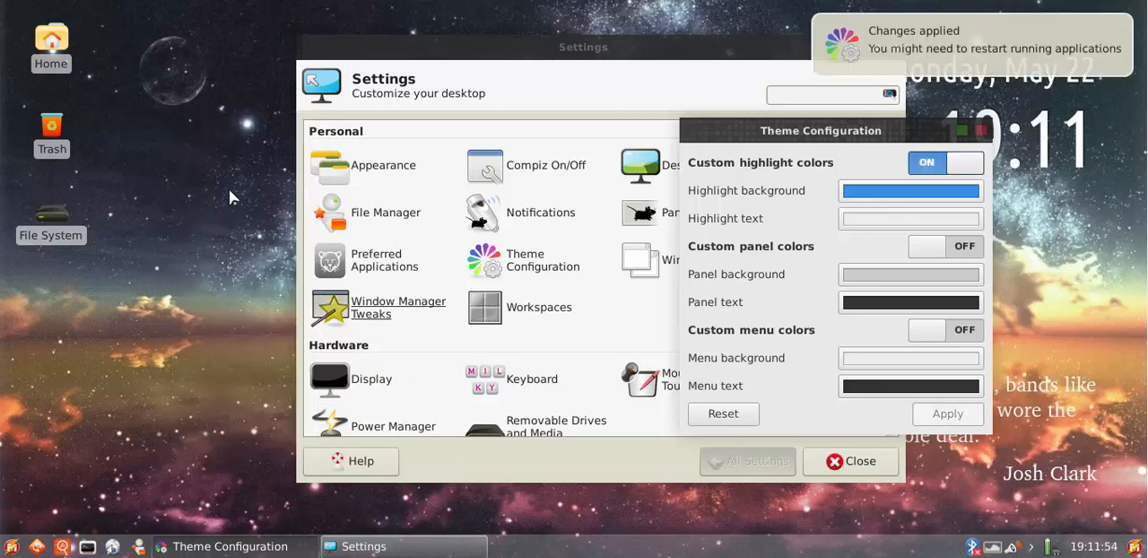
{"action": "right_click", "coordinate": [162, 108]}
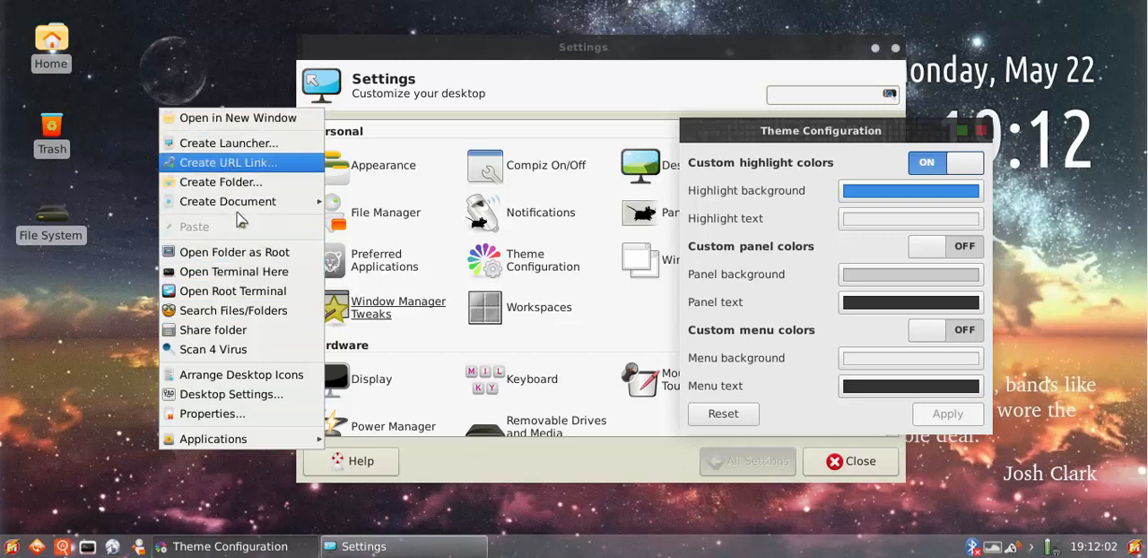
{"action": "left_click", "coordinate": [900, 220]}
Set the custom highlight text color to dark gray and apply the theme change
{"action": "left_click", "coordinate": [900, 220]}
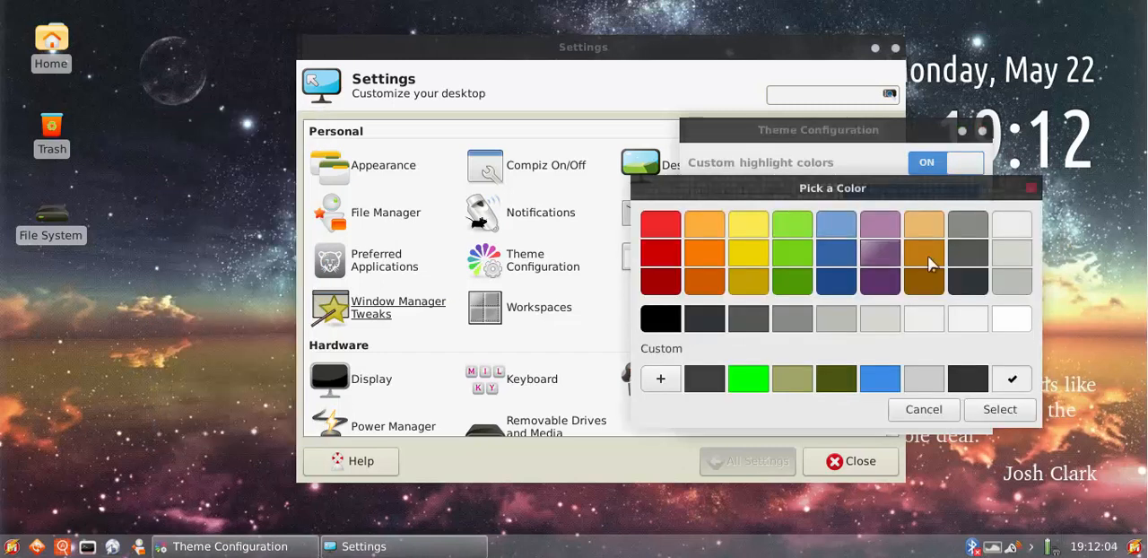
{"action": "left_click", "coordinate": [973, 252]}
{"action": "left_click", "coordinate": [978, 408]}
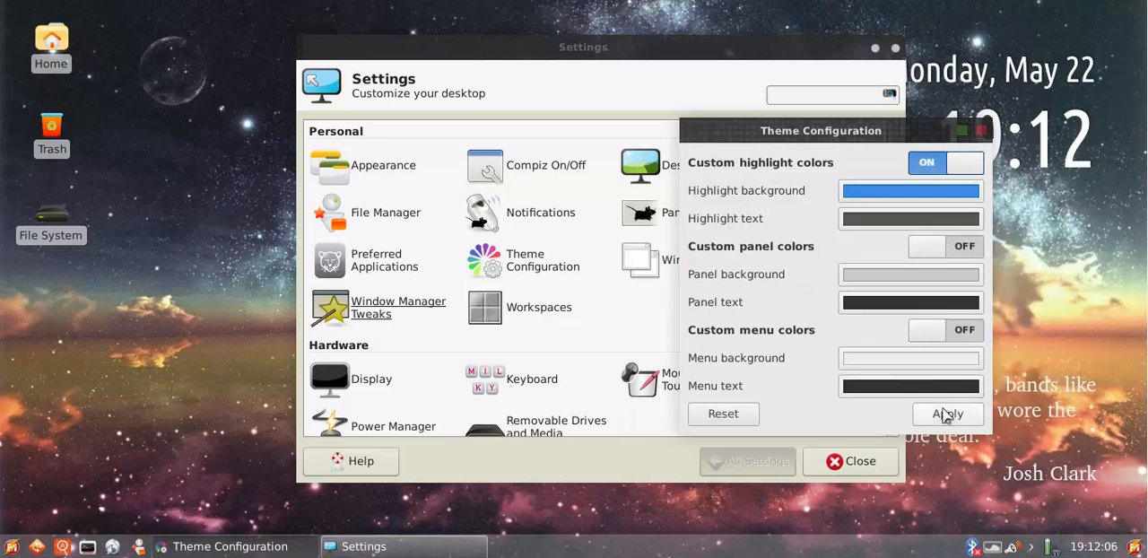
{"action": "left_click", "coordinate": [951, 415]}
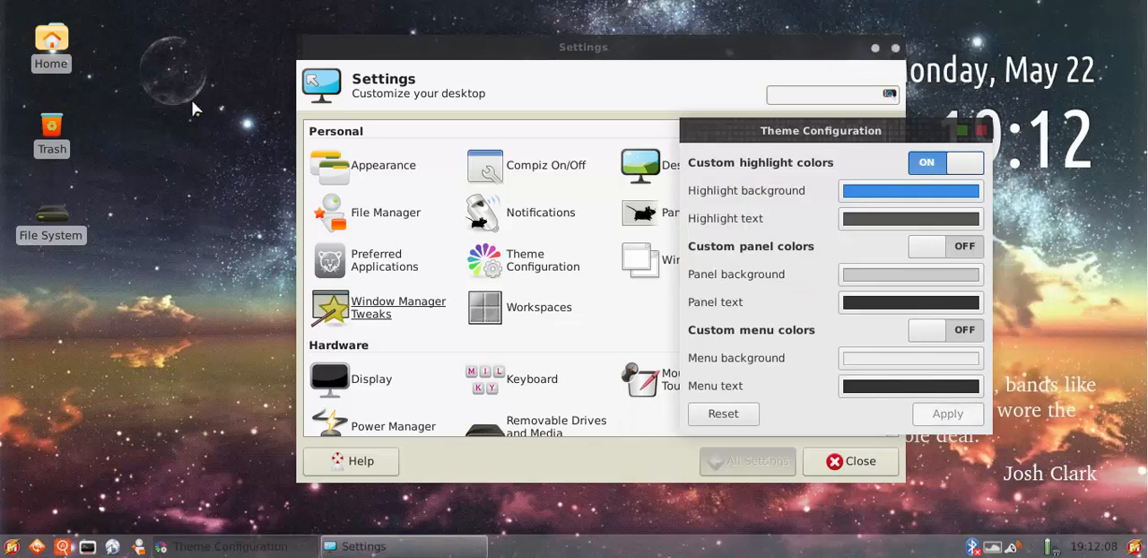
Check the highlight in the desktop context menu, set the custom highlight text color to white, apply it, and recheck the menu
{"action": "right_click", "coordinate": [145, 77]}
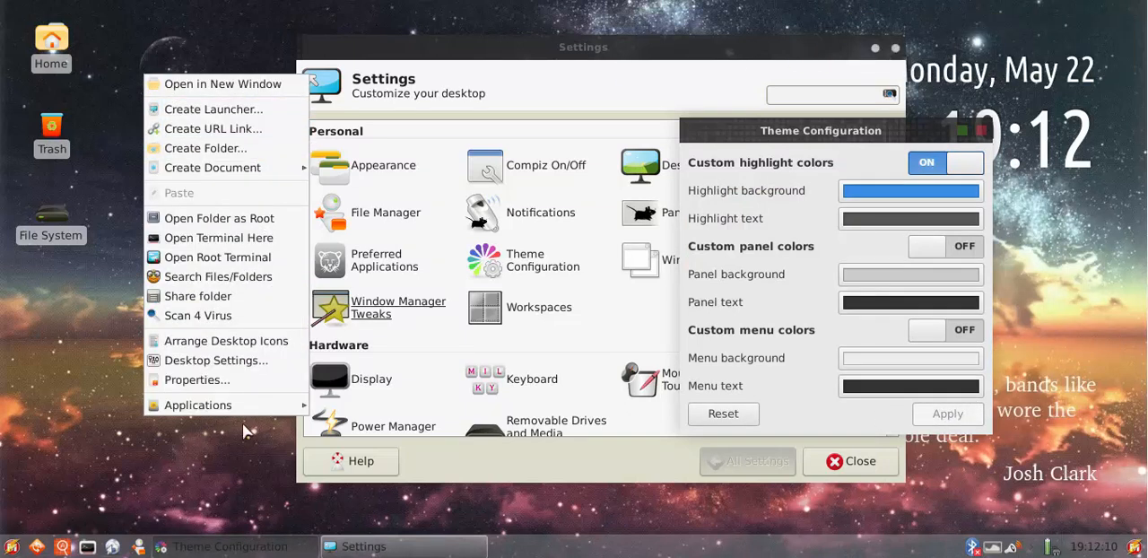
{"action": "mouse_move", "coordinate": [232, 175]}
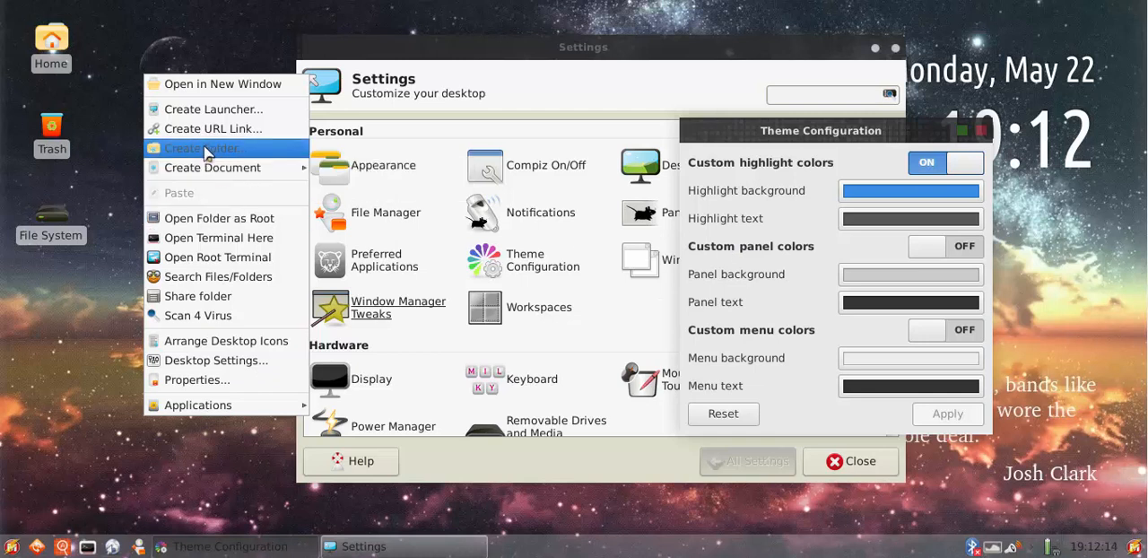
{"action": "left_click", "coordinate": [884, 224]}
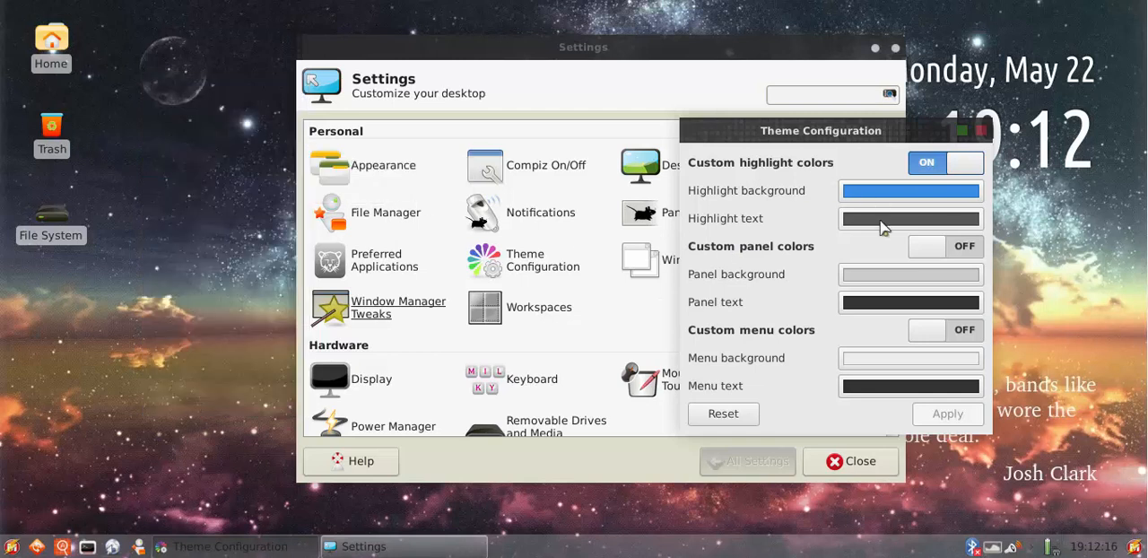
{"action": "left_click", "coordinate": [1012, 318]}
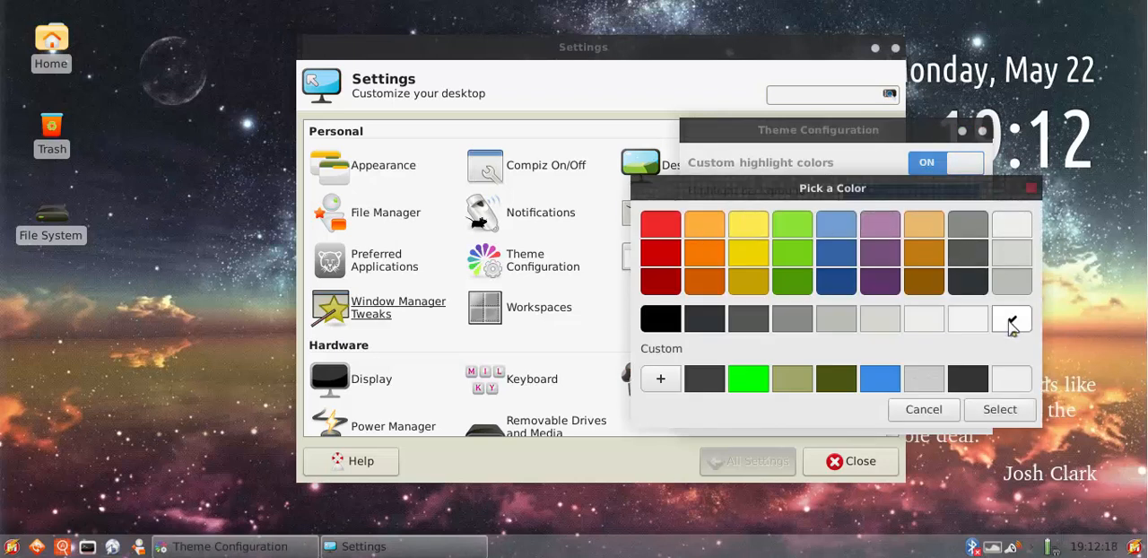
{"action": "left_click", "coordinate": [1001, 410]}
{"action": "left_click", "coordinate": [942, 414]}
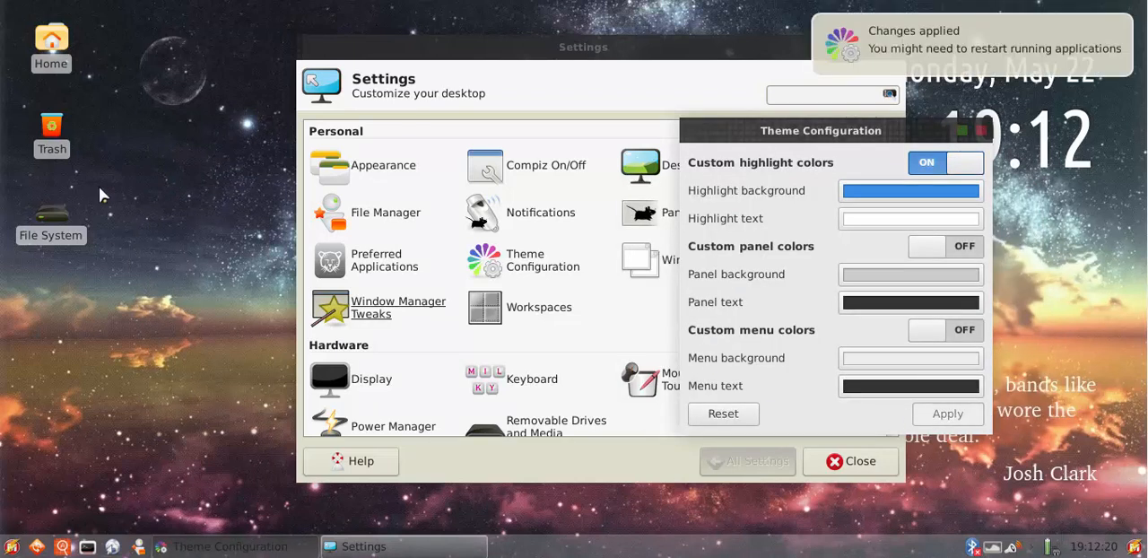
{"action": "right_click", "coordinate": [177, 108]}
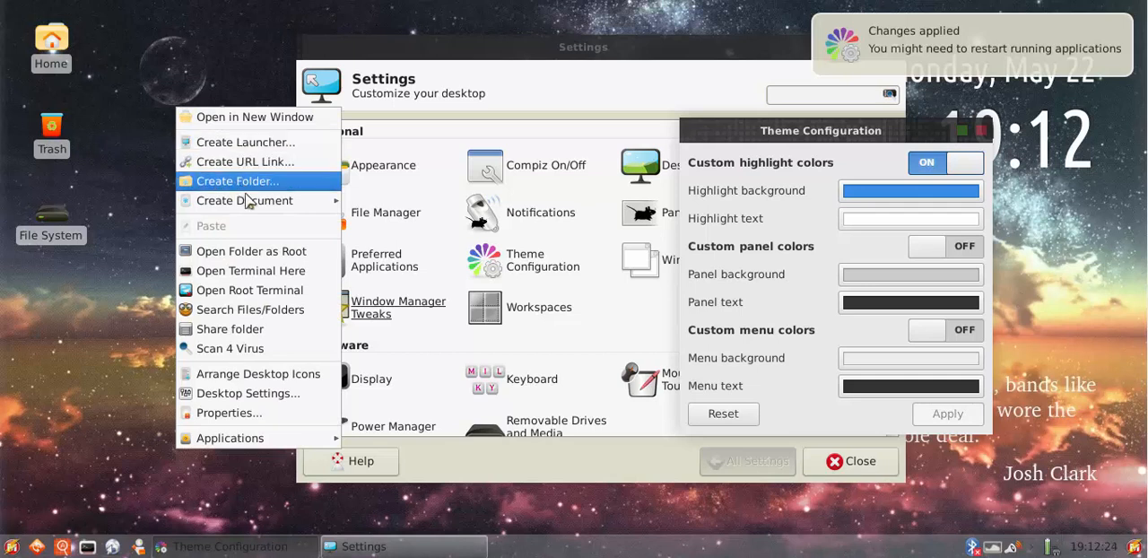
Turn off and apply custom highlight colors, close Theme Configuration, and check the desktop context menu
{"action": "left_click", "coordinate": [933, 170]}
{"action": "left_click", "coordinate": [933, 170]}
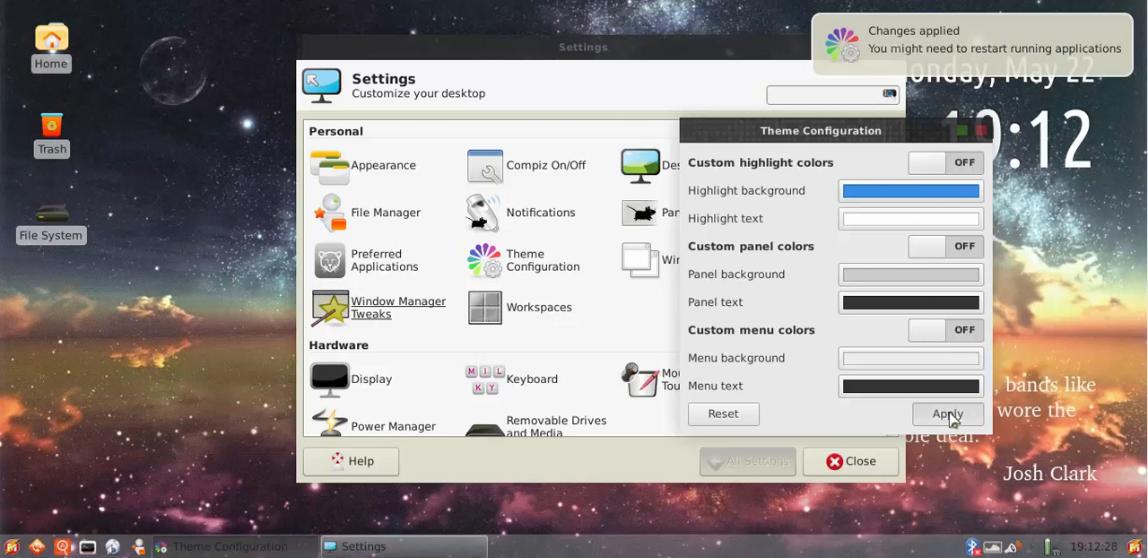
{"action": "left_click", "coordinate": [953, 419]}
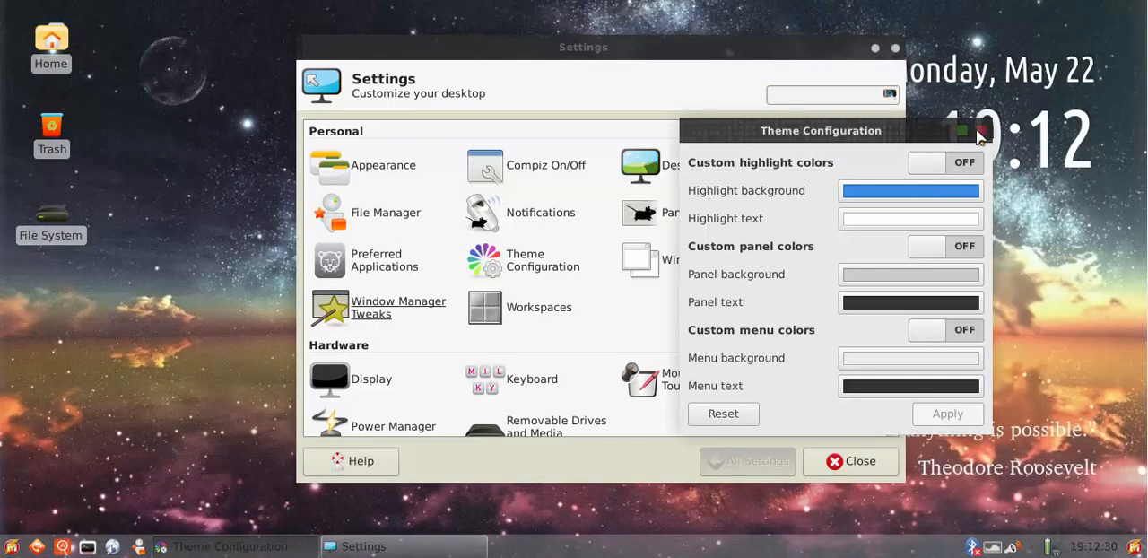
{"action": "left_click", "coordinate": [980, 133]}
{"action": "right_click", "coordinate": [132, 84]}
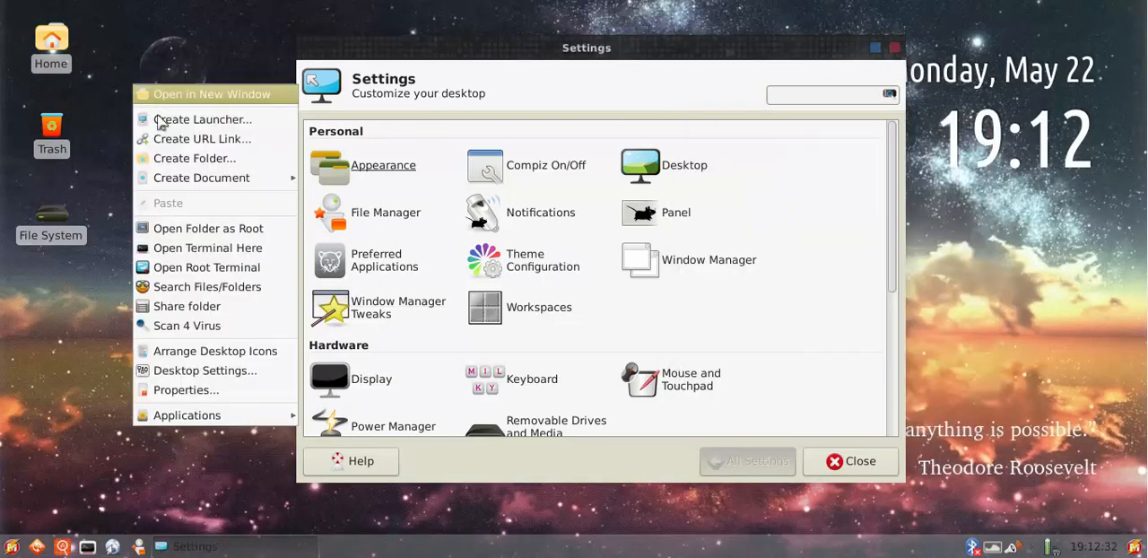
{"action": "left_click", "coordinate": [72, 412]}
Check the highlight color in the application launcher and the desktop context menu, and close Theme Configuration
{"action": "left_click", "coordinate": [14, 546]}
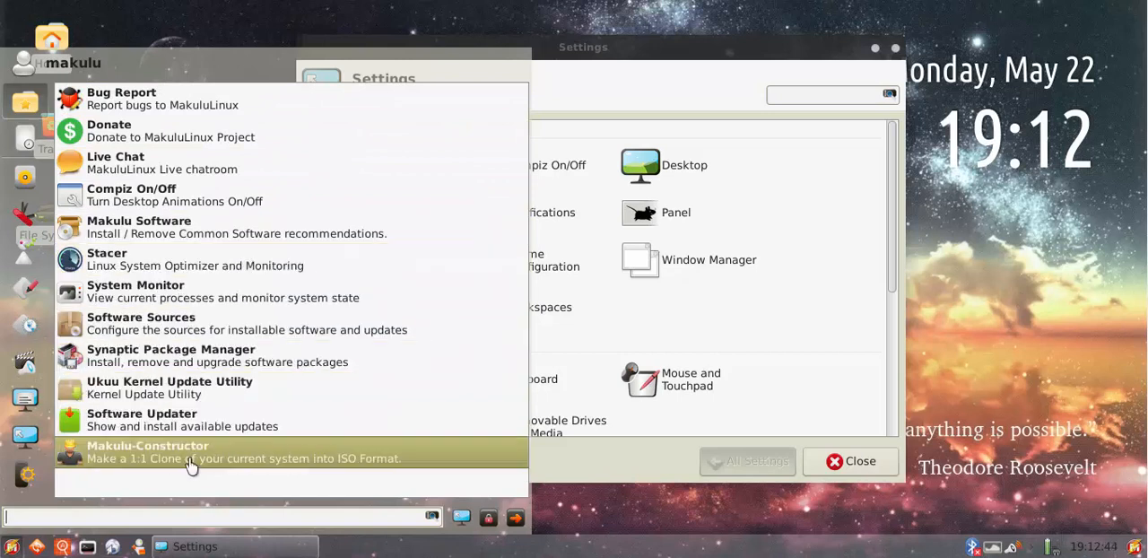
{"action": "left_click", "coordinate": [1062, 222]}
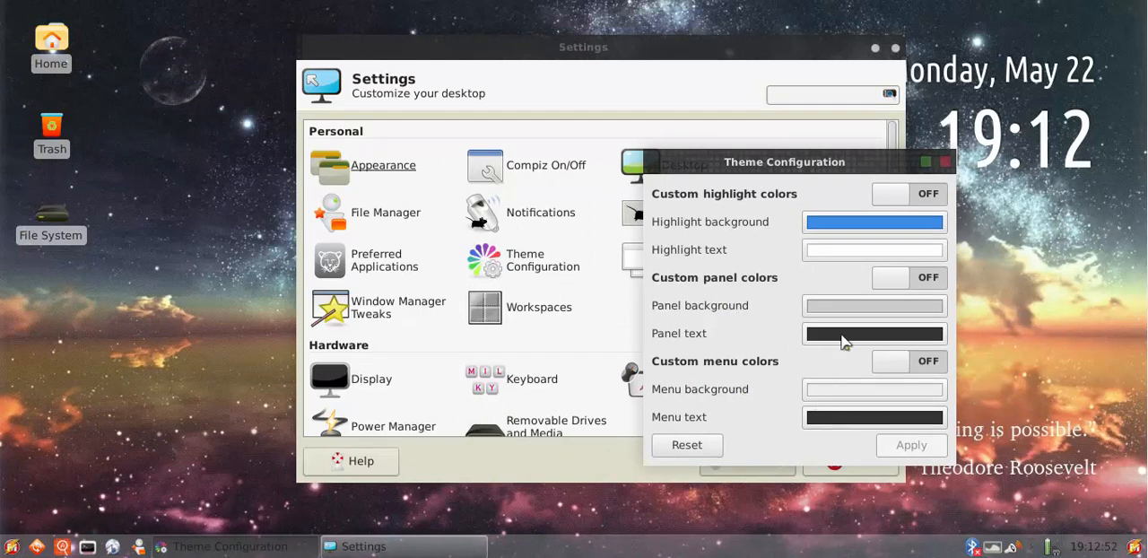
{"action": "right_click", "coordinate": [146, 122]}
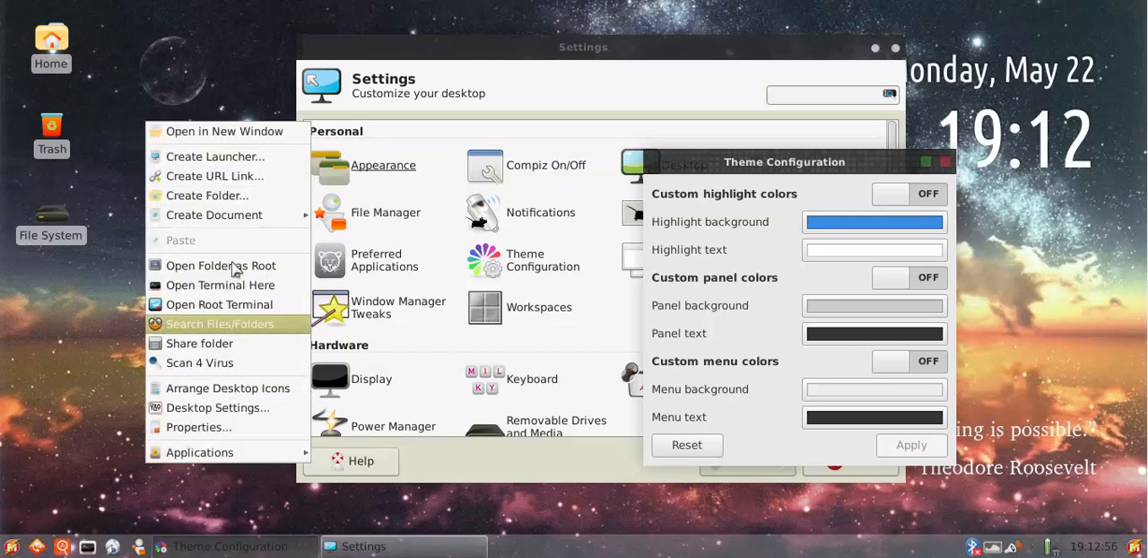
{"action": "left_click", "coordinate": [226, 71]}
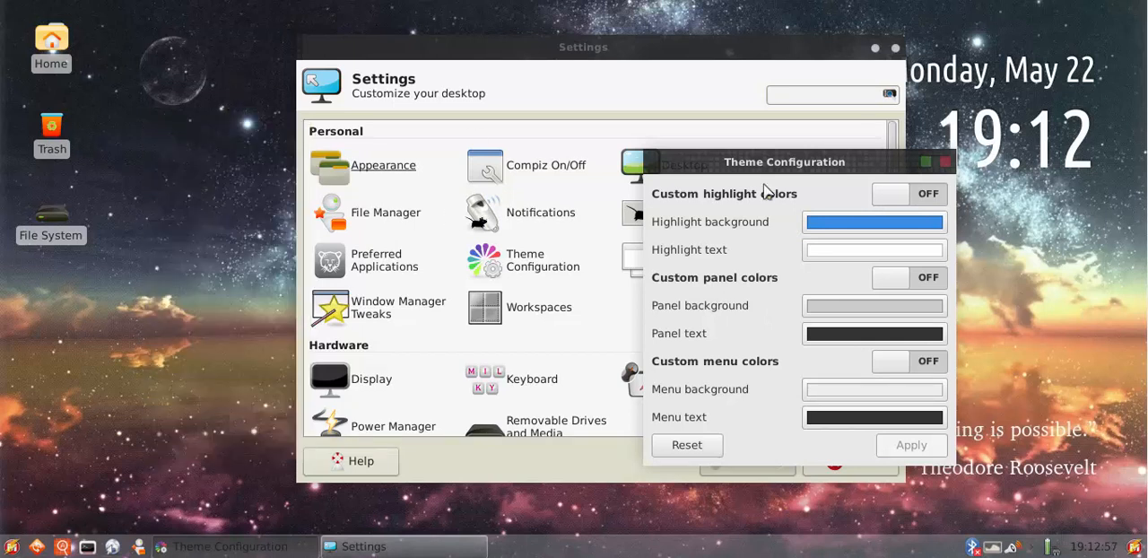
{"action": "left_click", "coordinate": [946, 164]}
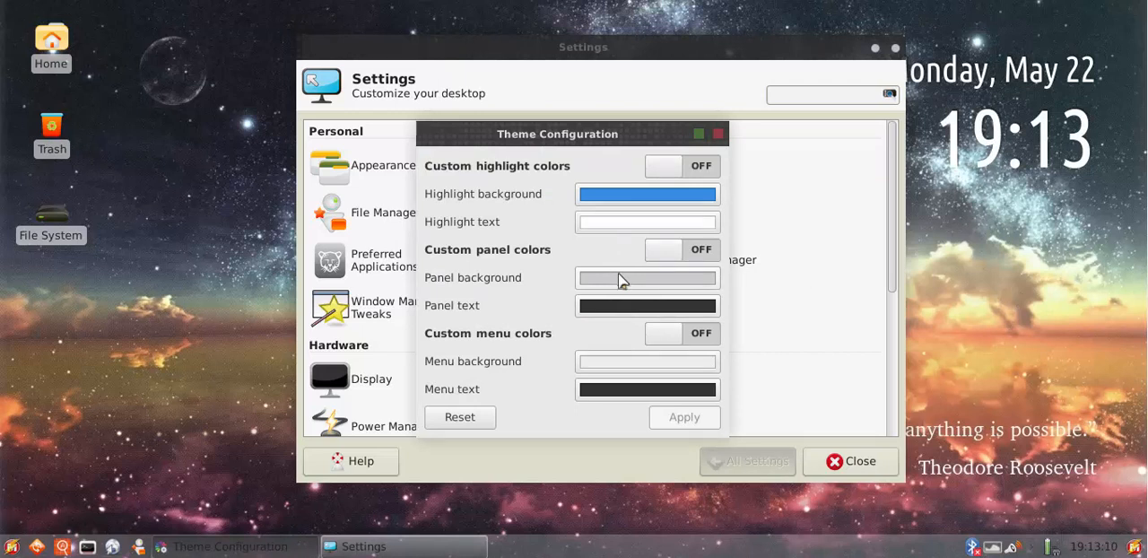
Set the panel text color to white with custom panel colors turned on, apply the change, and close Theme Configuration
{"action": "left_click", "coordinate": [626, 314]}
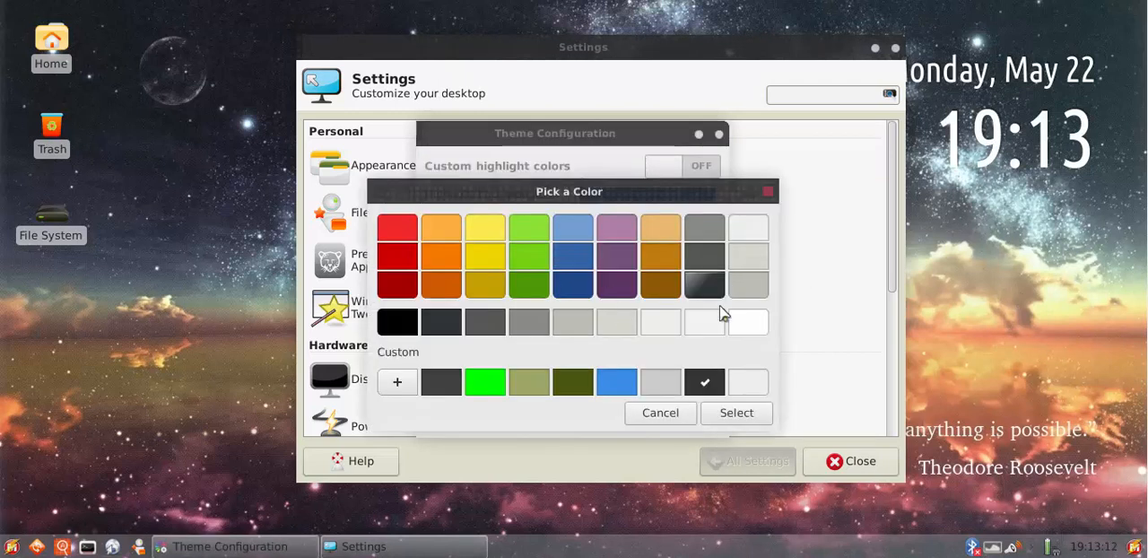
{"action": "left_click", "coordinate": [748, 322]}
{"action": "left_click", "coordinate": [750, 414]}
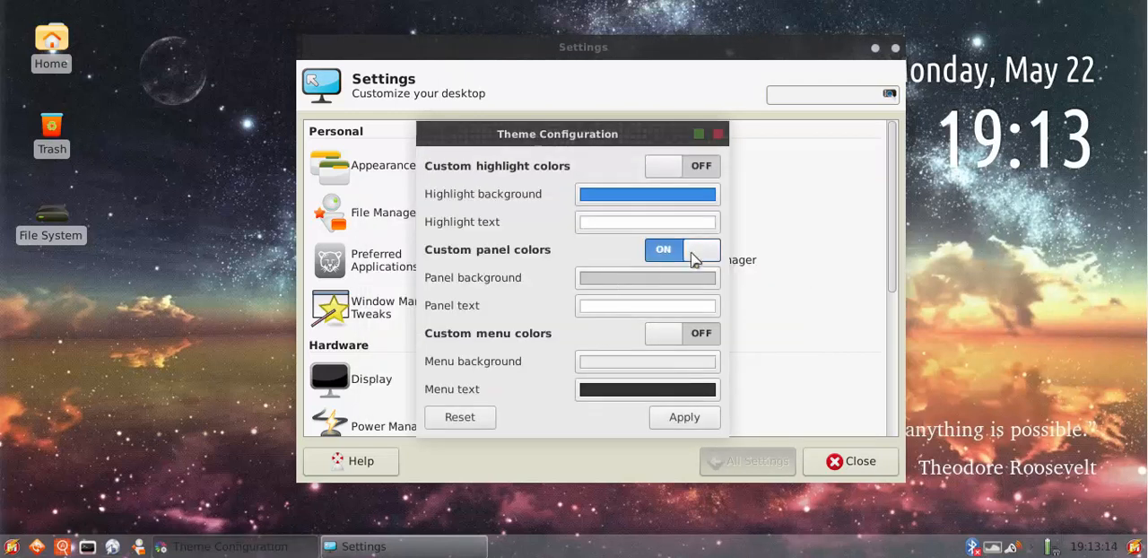
{"action": "left_click", "coordinate": [684, 418]}
{"action": "left_click", "coordinate": [719, 135]}
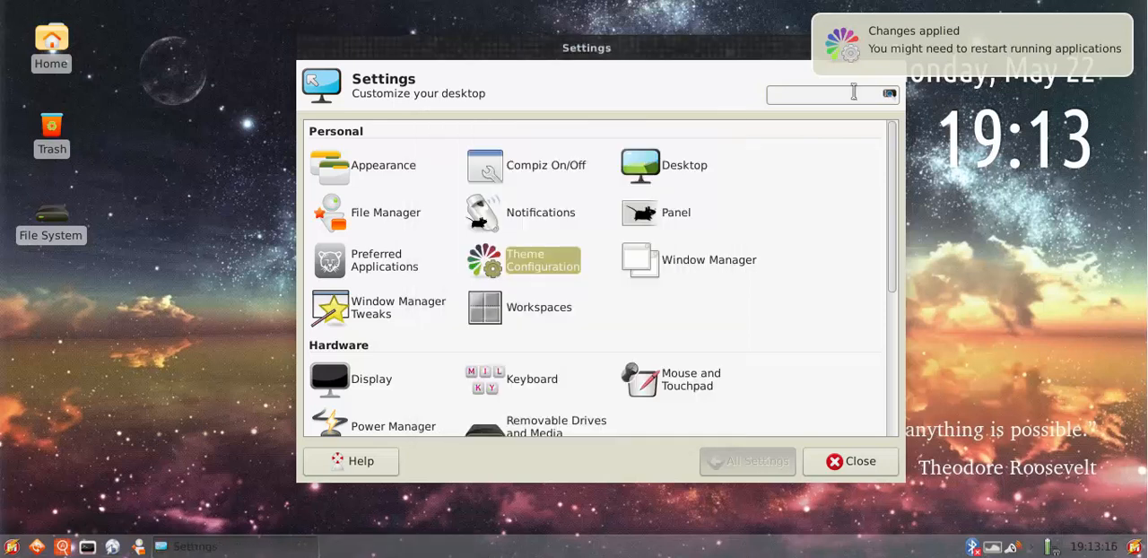
Move the Settings window around on the desktop, leaving it near the center
{"action": "left_click", "coordinate": [350, 319]}
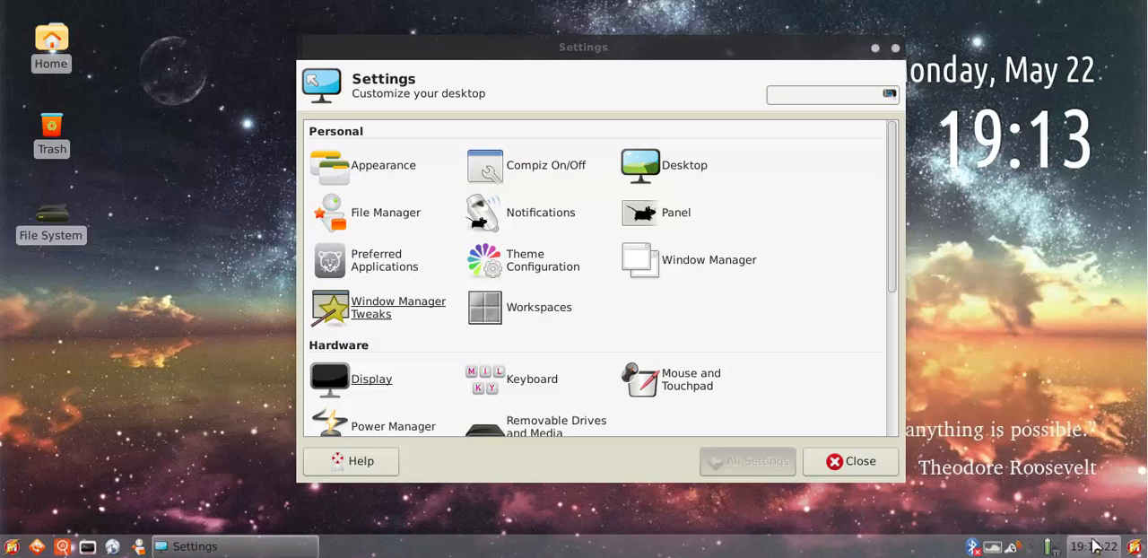
{"action": "left_click", "coordinate": [643, 213]}
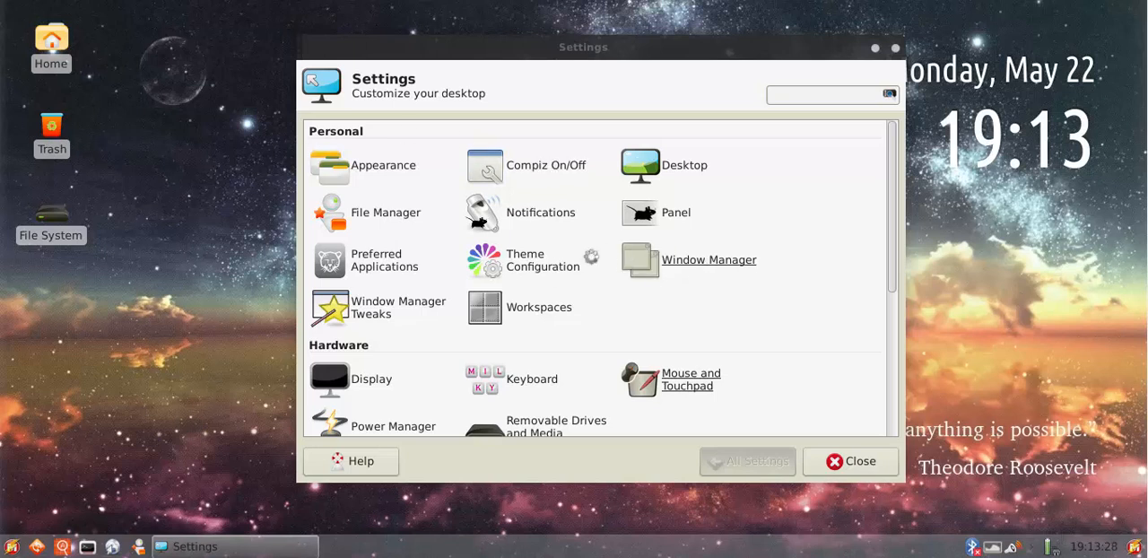
{"action": "left_click_drag", "start_coordinate": [540, 48], "coordinate": [575, 47]}
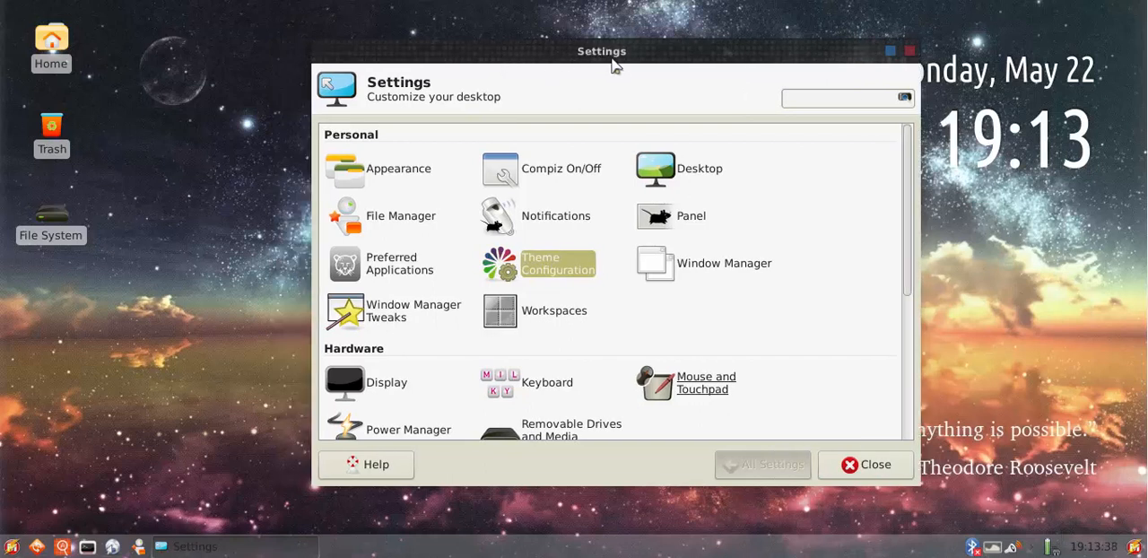
{"action": "left_click_drag", "start_coordinate": [641, 56], "coordinate": [588, 63]}
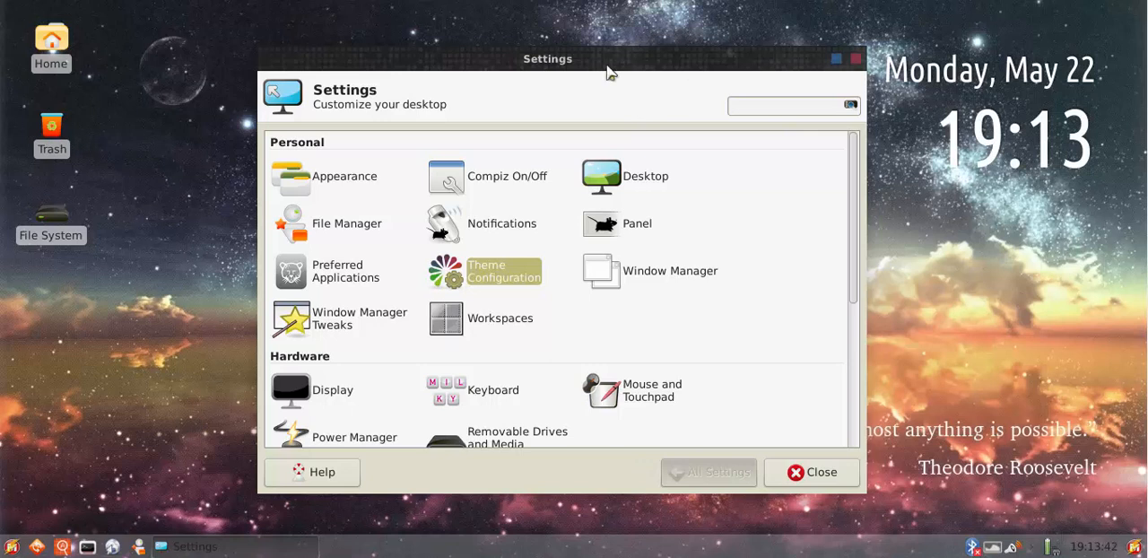
{"action": "left_click_drag", "start_coordinate": [607, 55], "coordinate": [643, 51]}
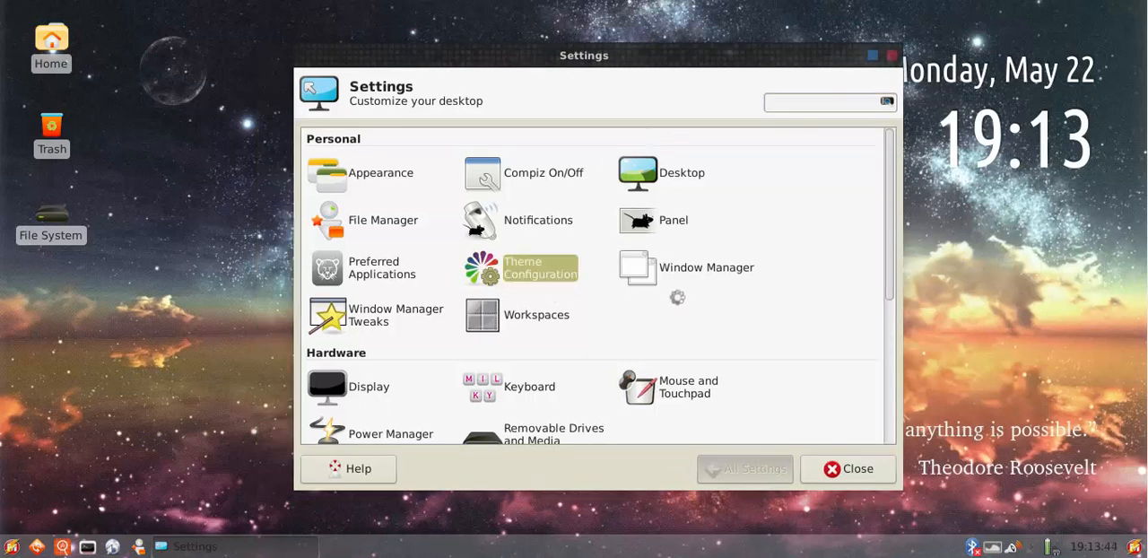
Try the Makulu-Bipedal and Makulu-Black window themes, return to Makulu-binario, and close Window Manager
{"action": "left_click", "coordinate": [699, 271]}
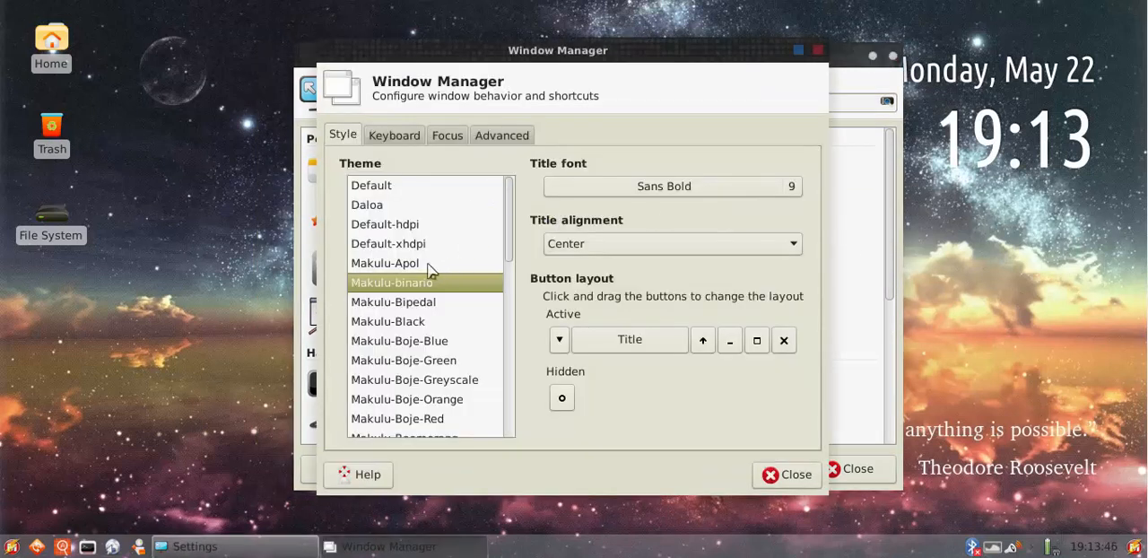
{"action": "left_click", "coordinate": [427, 305]}
{"action": "left_click", "coordinate": [421, 322]}
{"action": "left_click", "coordinate": [421, 285]}
{"action": "left_click", "coordinate": [779, 476]}
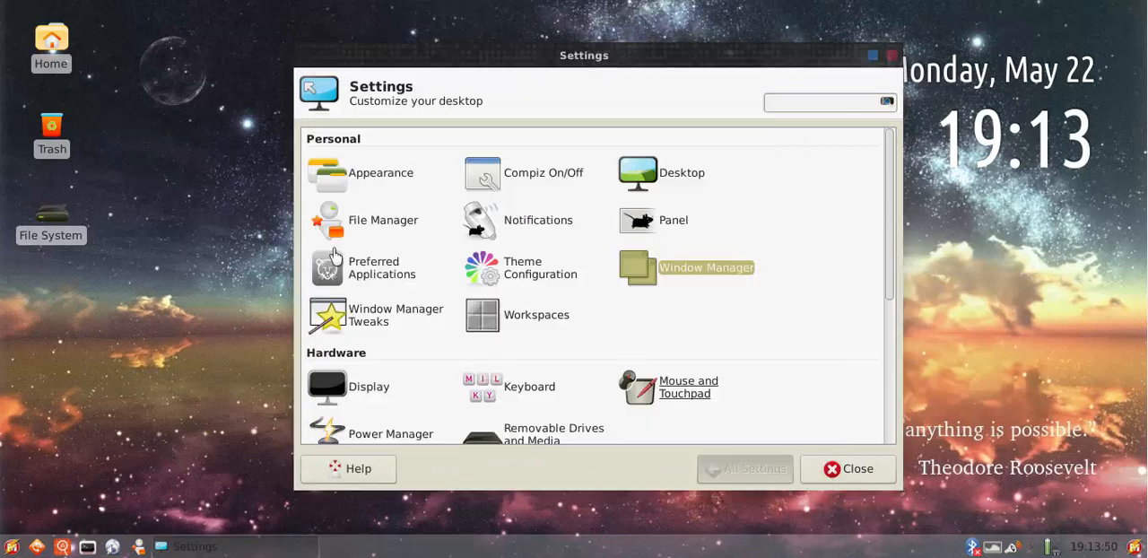
Open Window Manager Tweaks, examine its Compositor and Cycling options, and close it
{"action": "left_click", "coordinate": [373, 323]}
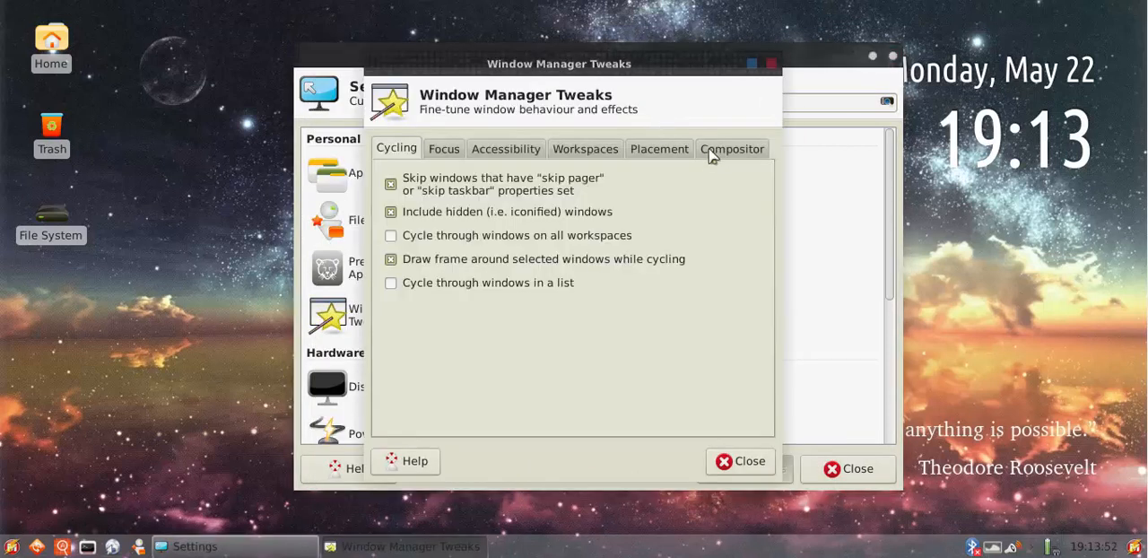
{"action": "left_click", "coordinate": [711, 154]}
{"action": "left_click", "coordinate": [400, 152]}
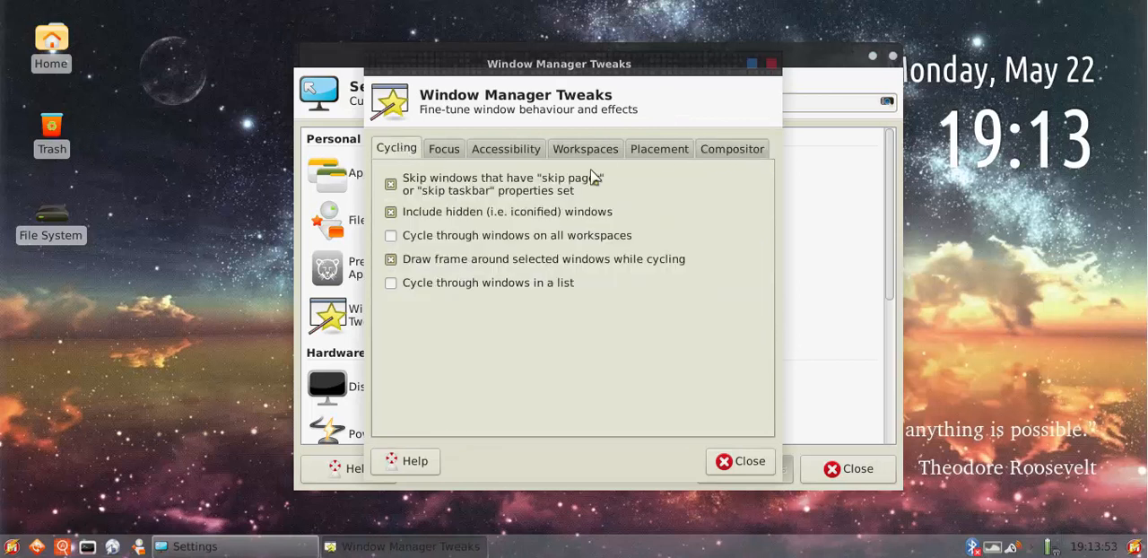
{"action": "left_click", "coordinate": [722, 460]}
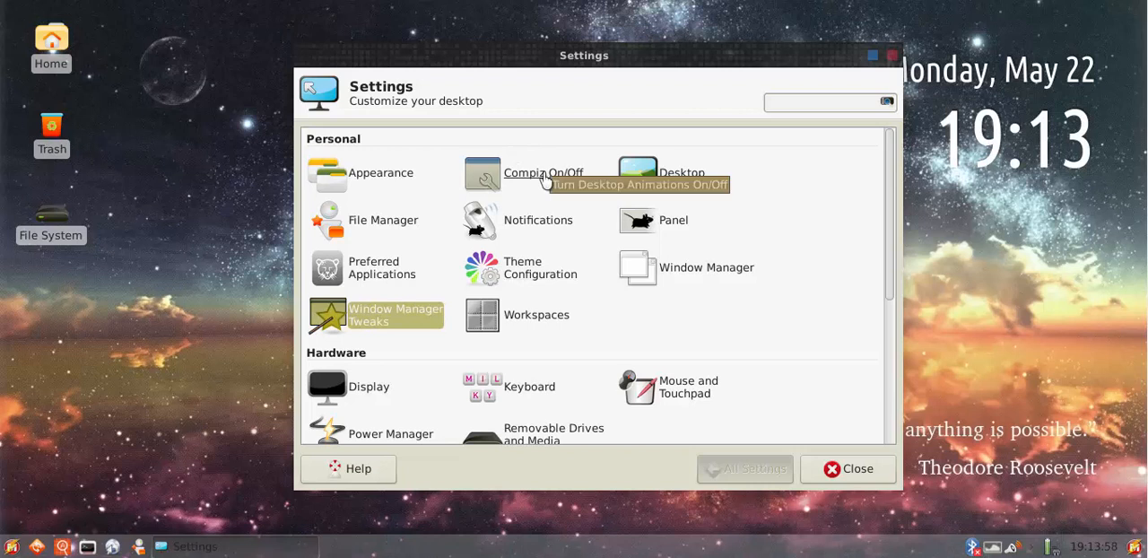
Open Window Manager to view its Style options, close it, and reposition the Settings window
{"action": "left_click", "coordinate": [692, 272]}
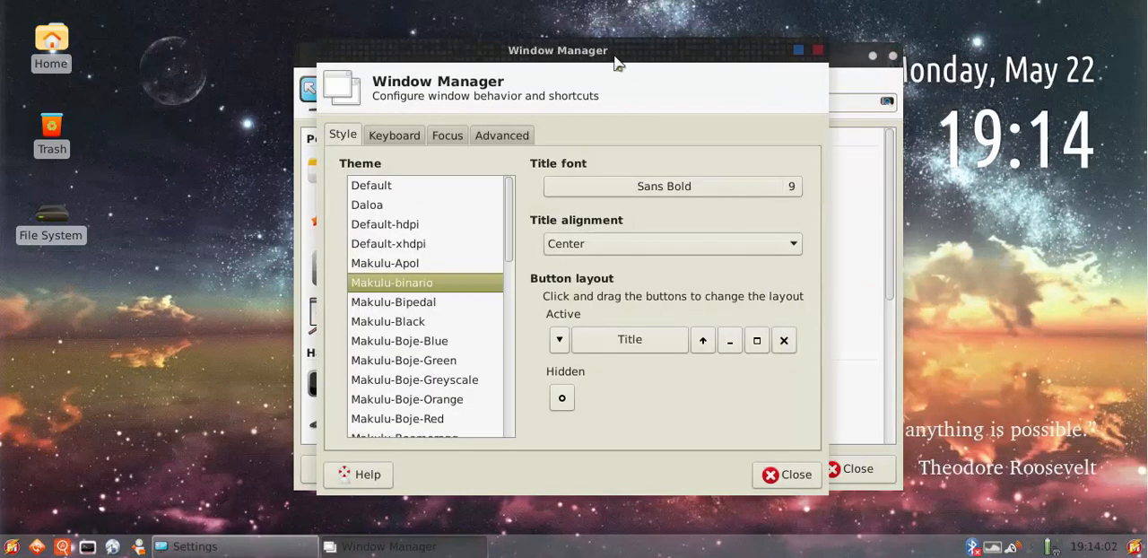
{"action": "left_click_drag", "start_coordinate": [615, 62], "coordinate": [638, 64]}
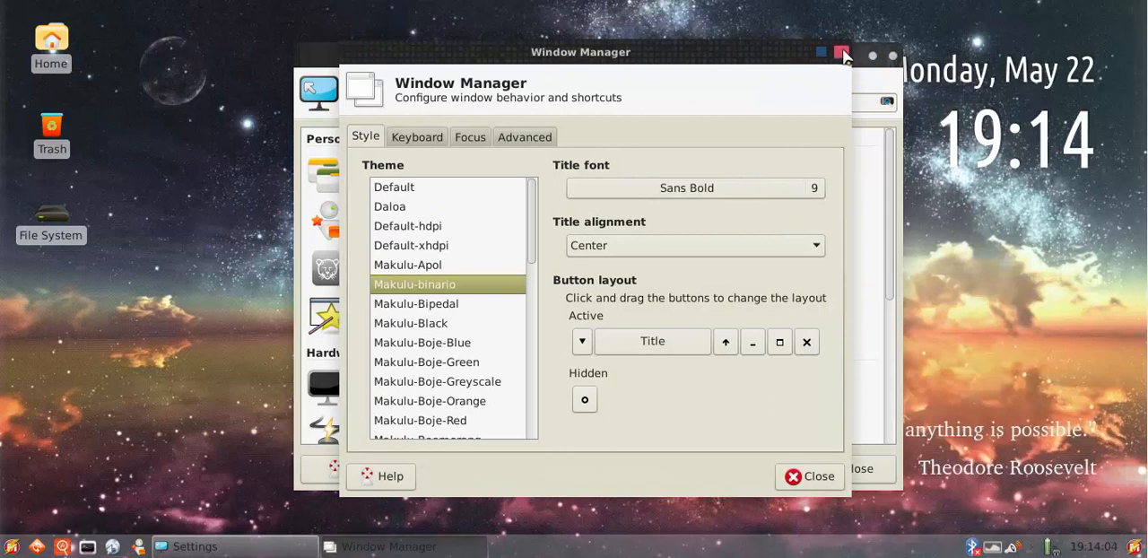
{"action": "left_click", "coordinate": [841, 53]}
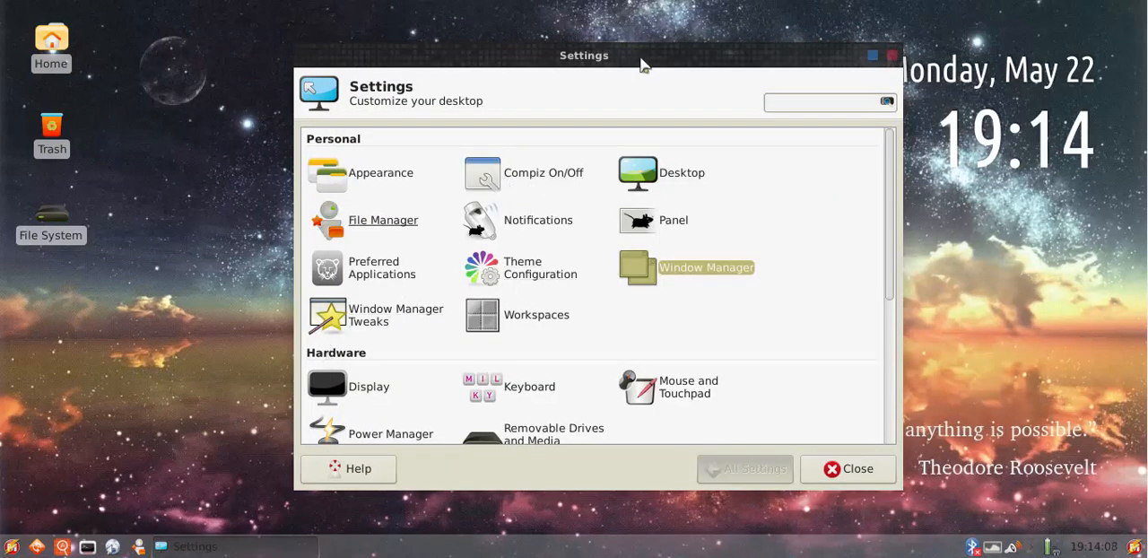
{"action": "left_click_drag", "start_coordinate": [642, 65], "coordinate": [623, 51]}
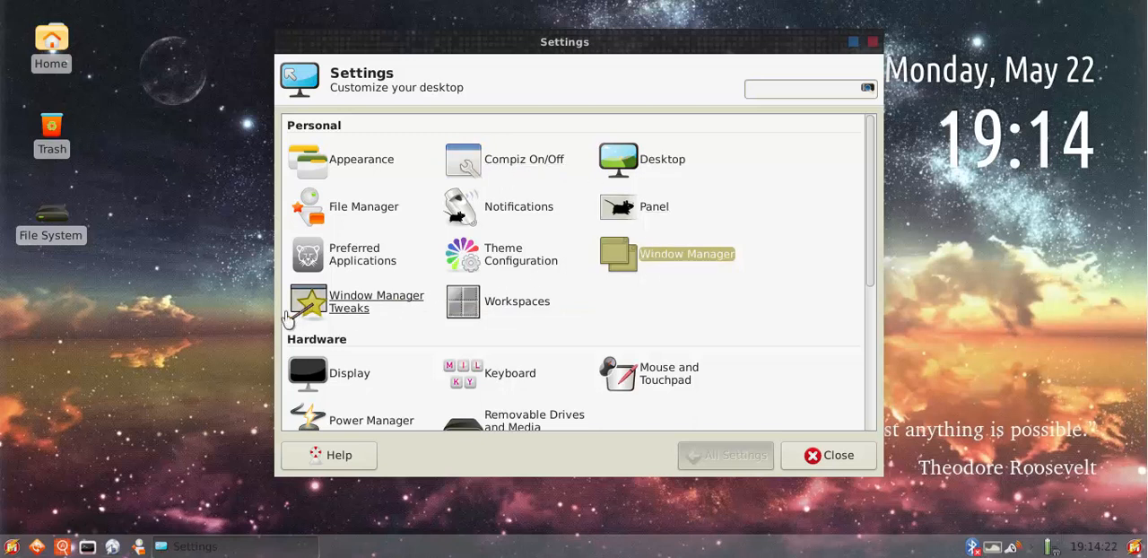
Turn on Compiz, view the Personal entries in the Settings window, and turn Compiz back off
{"action": "left_click", "coordinate": [585, 150]}
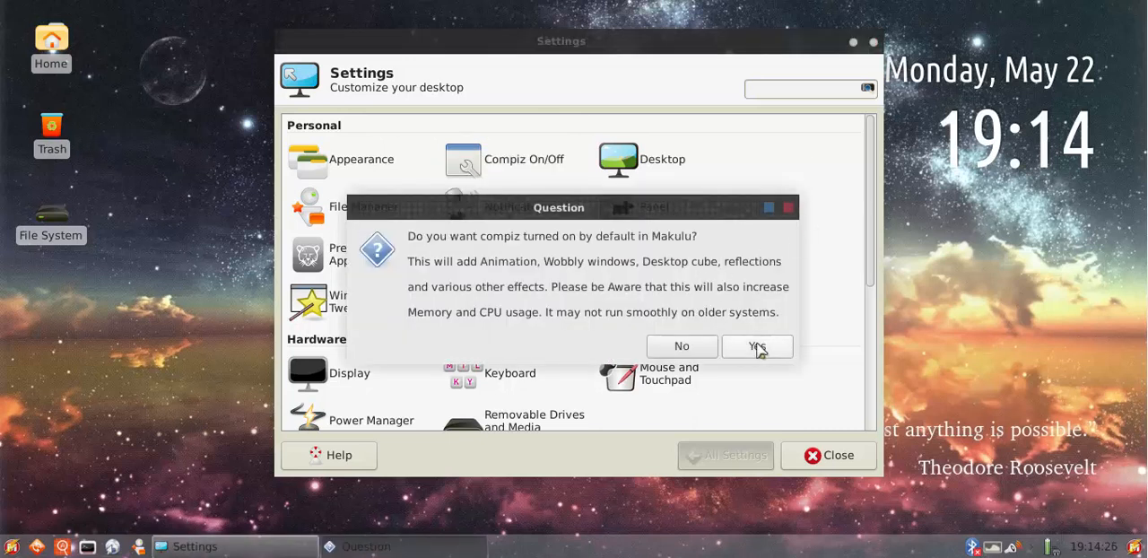
{"action": "left_click", "coordinate": [758, 348]}
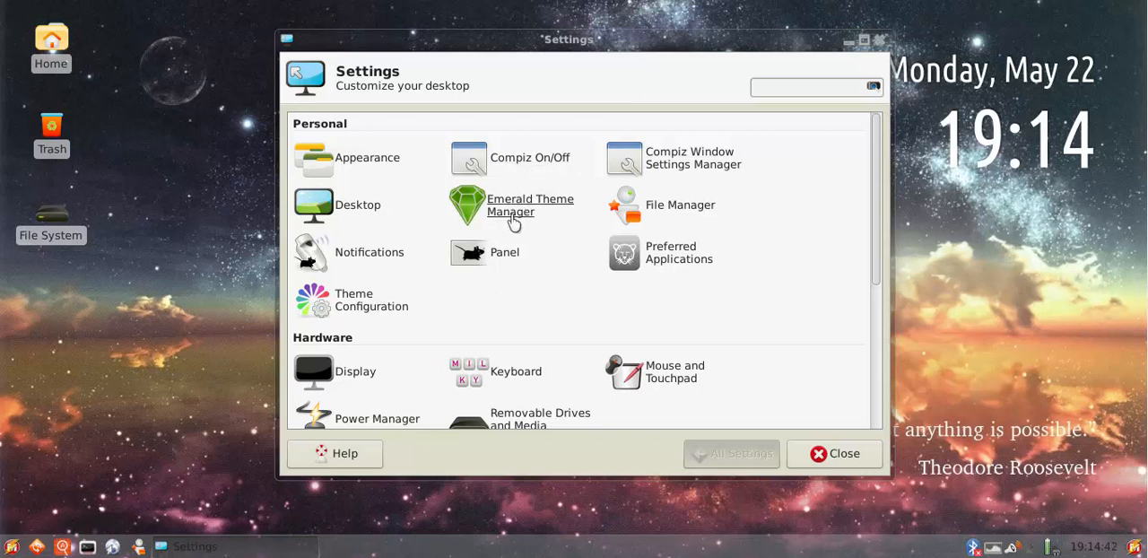
{"action": "left_click", "coordinate": [543, 175]}
{"action": "left_click", "coordinate": [688, 342]}
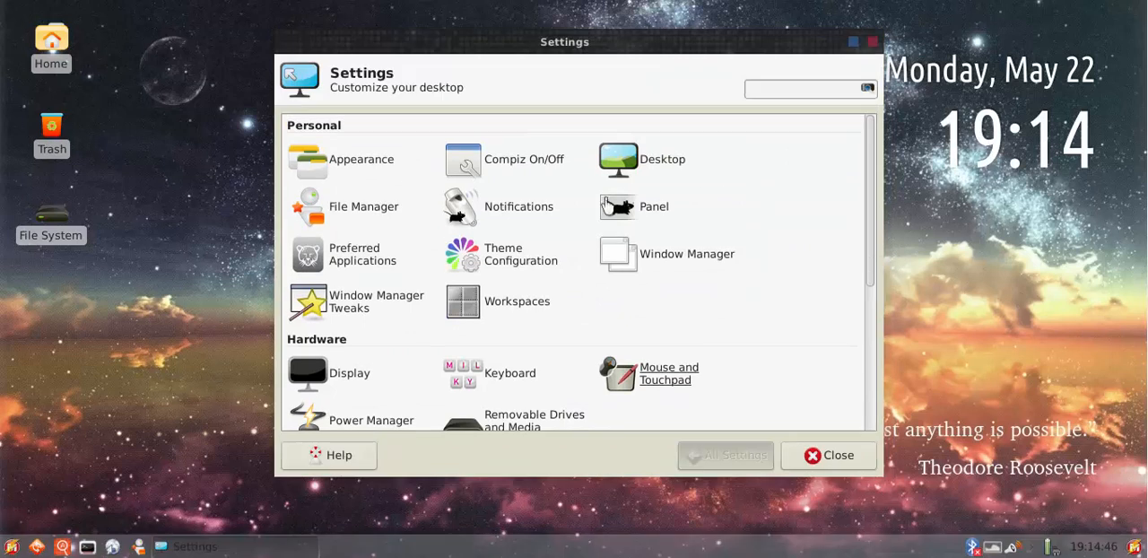
{"action": "left_click", "coordinate": [342, 314]}
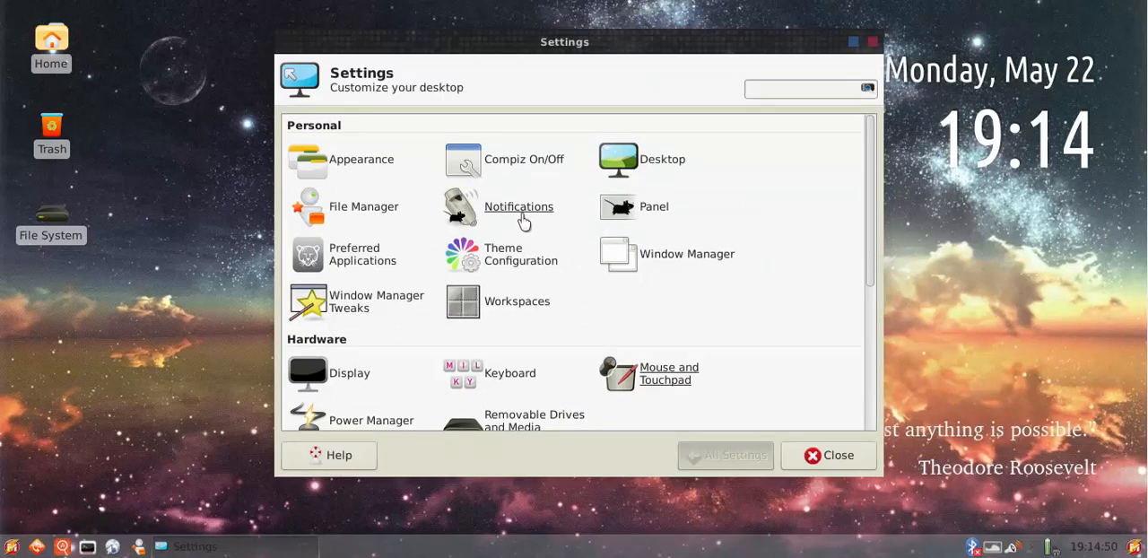
{"action": "left_click", "coordinate": [664, 168]}
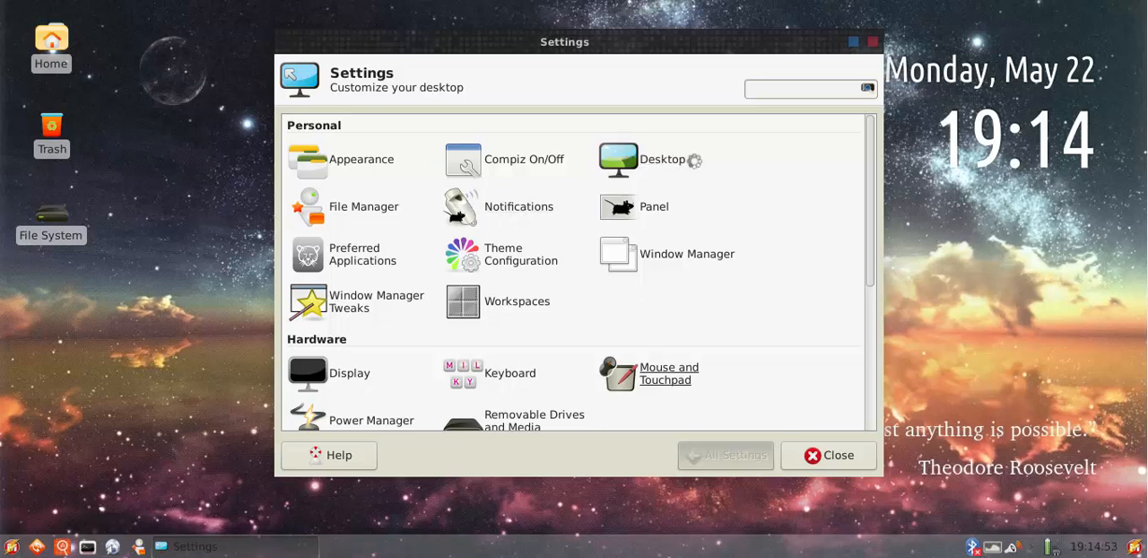
Turn on Compiz from the Settings window, and briefly view the system tools in the application launcher
{"action": "left_click", "coordinate": [527, 171]}
{"action": "left_click", "coordinate": [744, 342]}
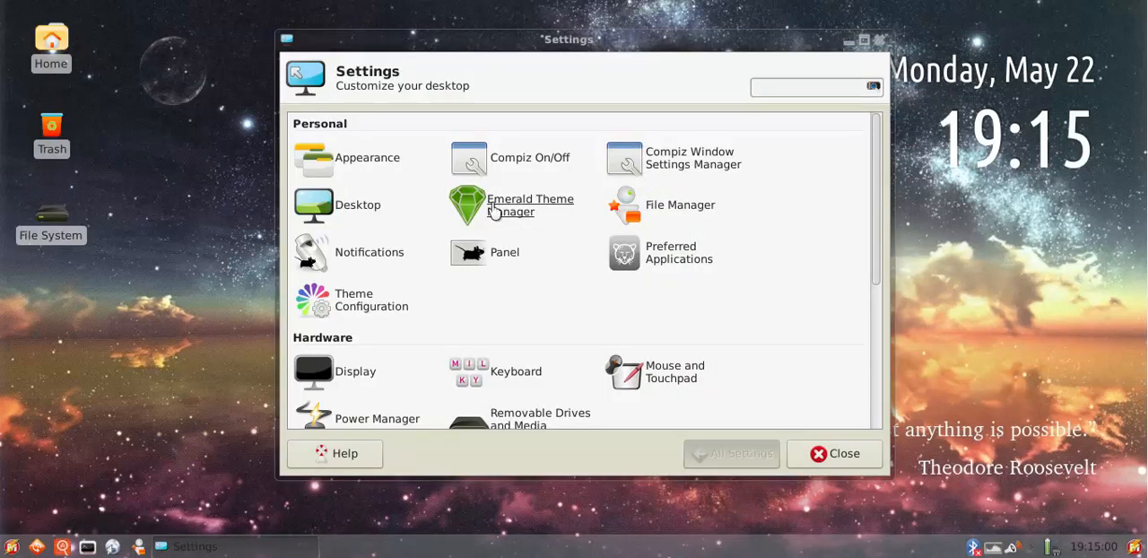
{"action": "left_click", "coordinate": [13, 544]}
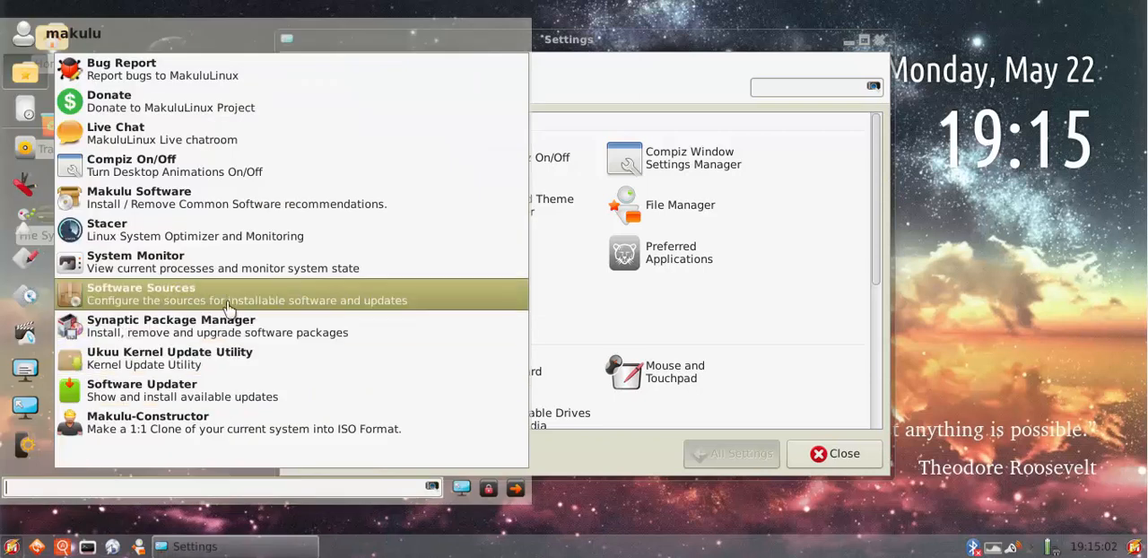
{"action": "left_click", "coordinate": [568, 173]}
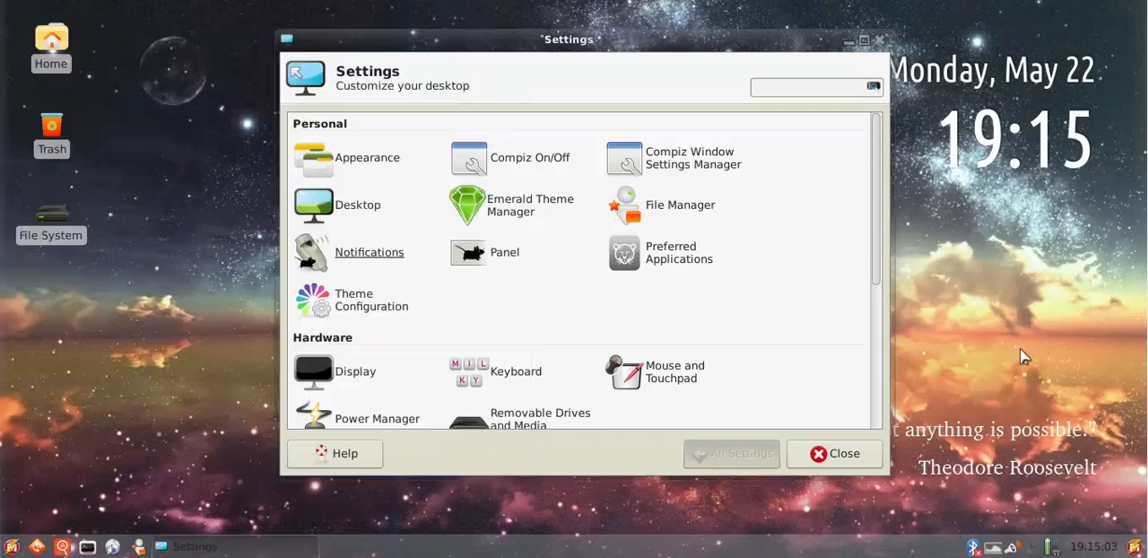
Open Emerald Theme Manager, reposition its window, and try the Black and yellow SlateHorn window themes
{"action": "left_click", "coordinate": [528, 209]}
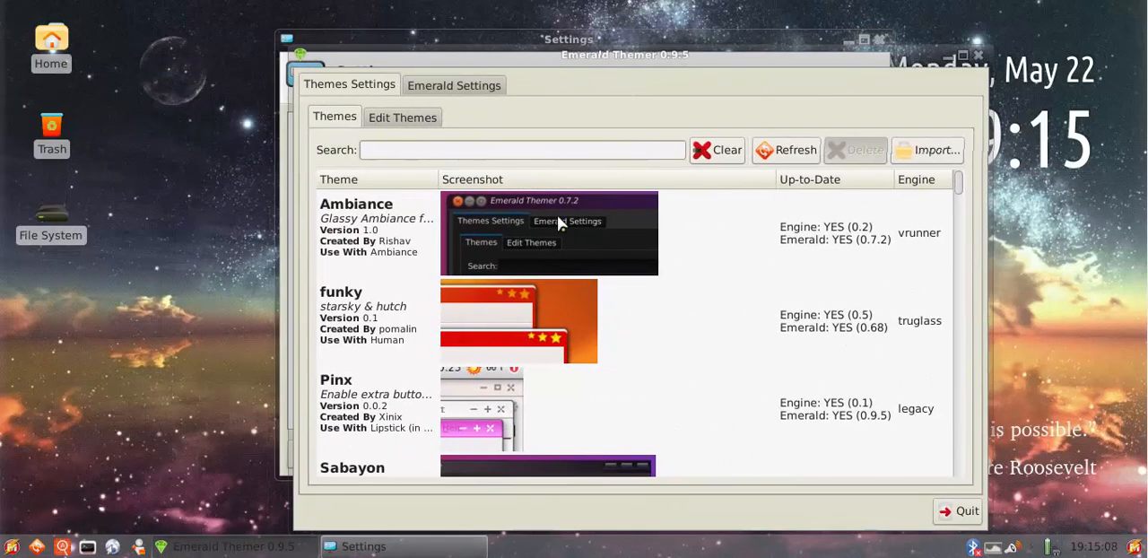
{"action": "left_click_drag", "start_coordinate": [626, 83], "coordinate": [600, 37]}
{"action": "scroll", "coordinate": [530, 274], "scroll_direction": "down", "scroll_amount": 6}
{"action": "left_click", "coordinate": [533, 289]}
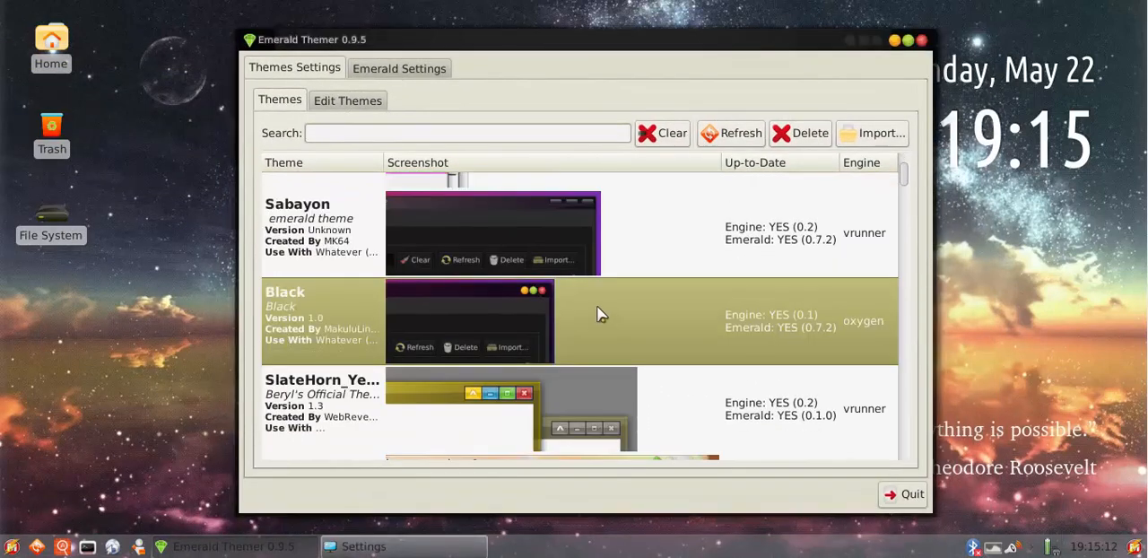
{"action": "scroll", "coordinate": [599, 314], "scroll_direction": "down", "scroll_amount": 3}
{"action": "left_click", "coordinate": [588, 313]}
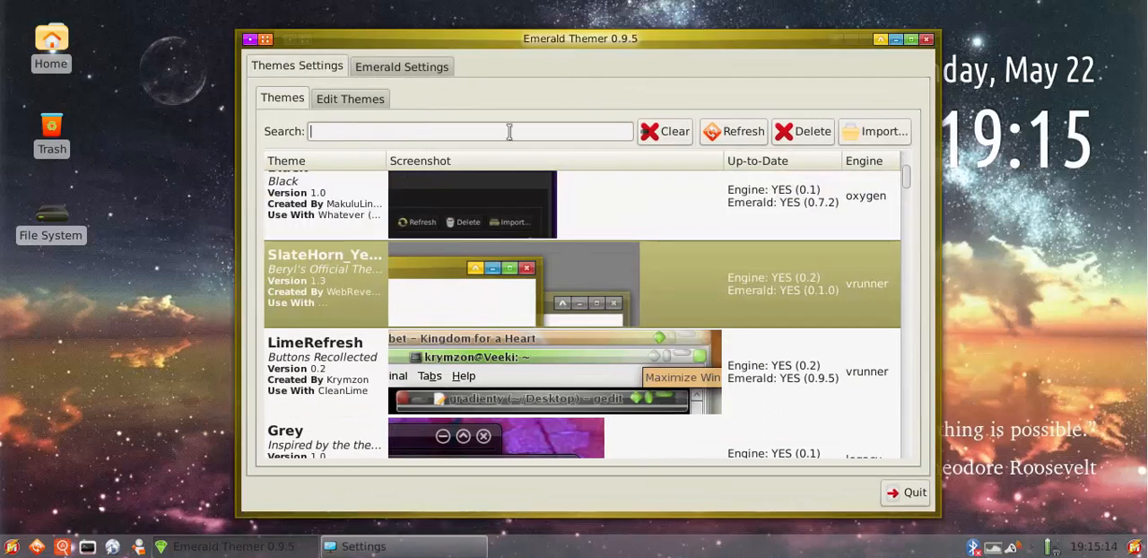
Search the Emerald themes for "default", apply the Default theme, and quit Emerald Themer
{"action": "left_click", "coordinate": [509, 131]}
{"action": "type", "text": "eme"}
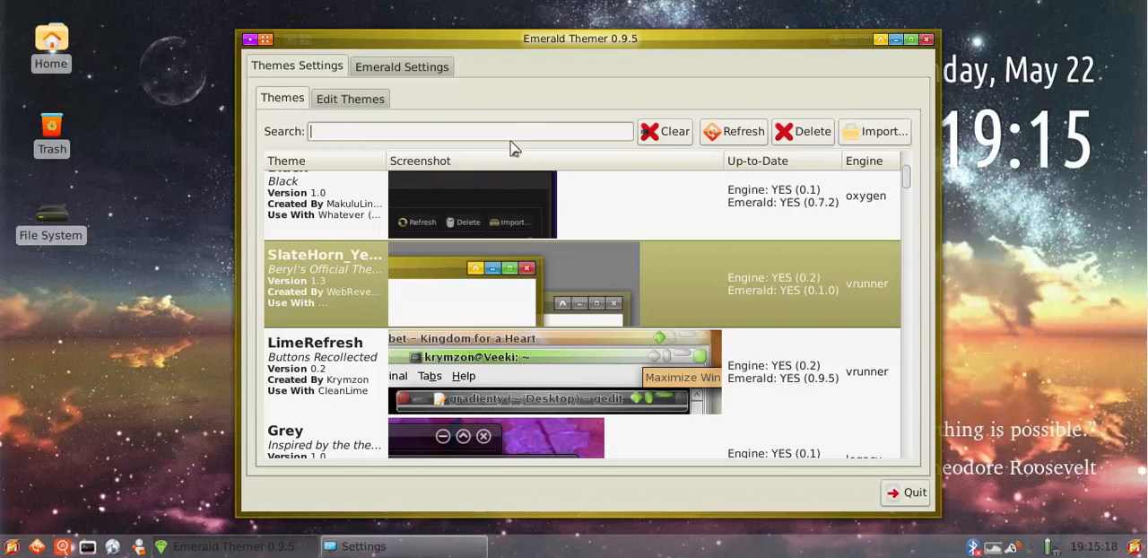
{"action": "type", "text": "efault"}
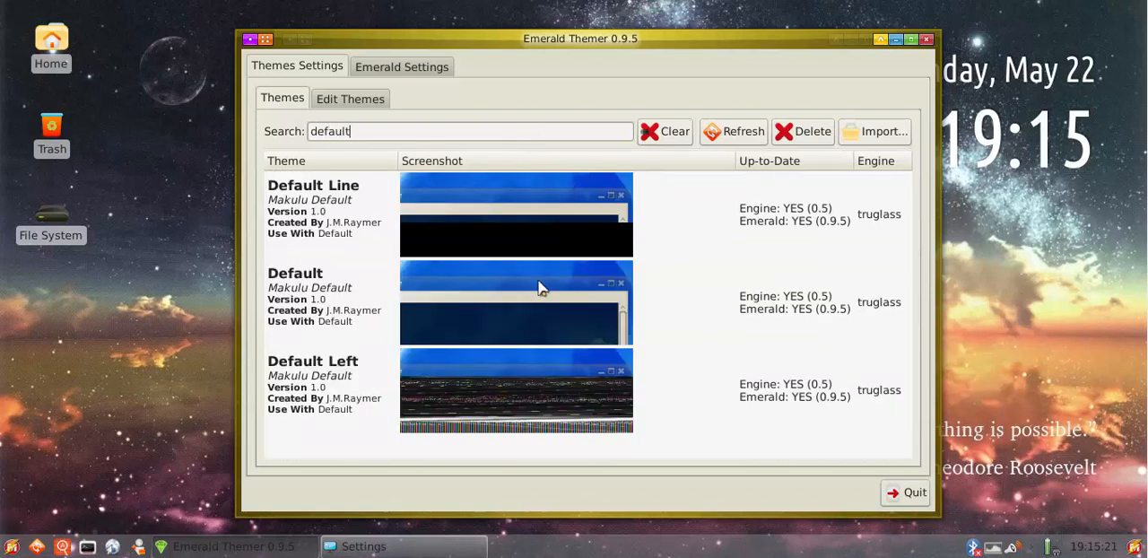
{"action": "left_click", "coordinate": [538, 287]}
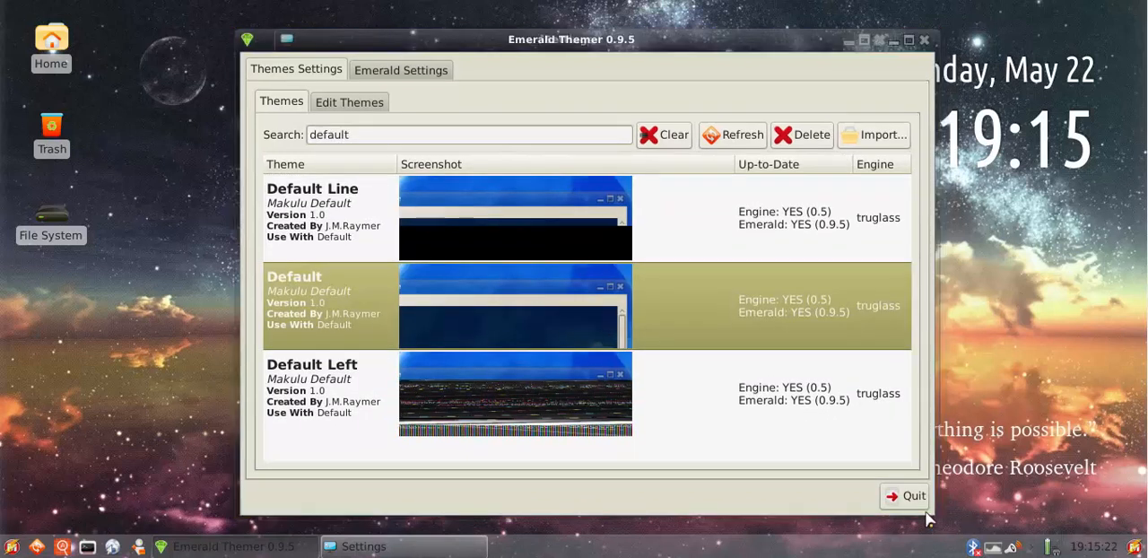
{"action": "left_click", "coordinate": [908, 493]}
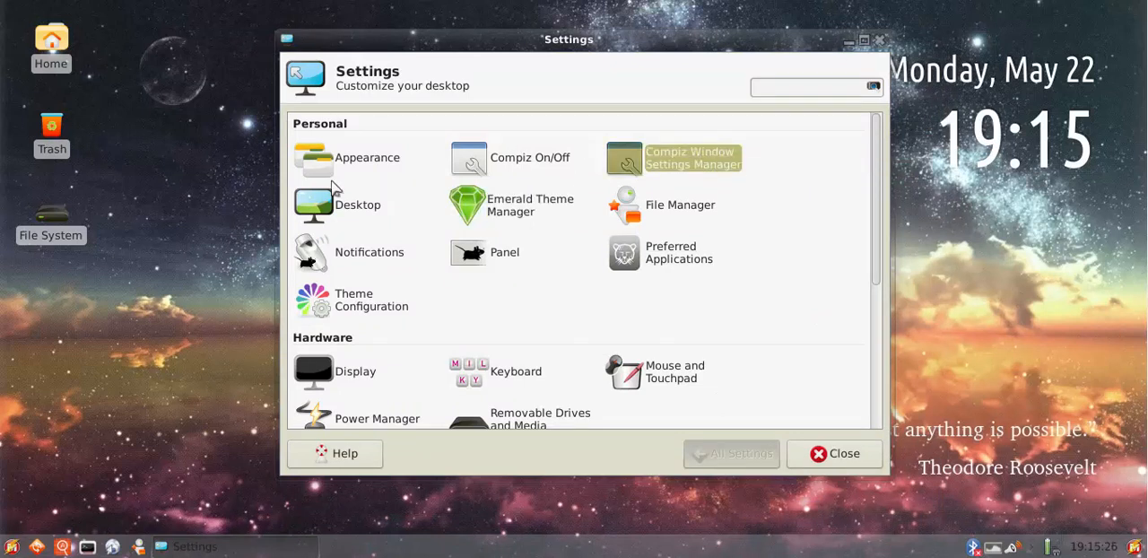
Examine the plugin categories in CompizConfig Settings Manager down to Window Management, and close it along with the Settings window
{"action": "scroll", "coordinate": [628, 222], "scroll_direction": "down", "scroll_amount": 8}
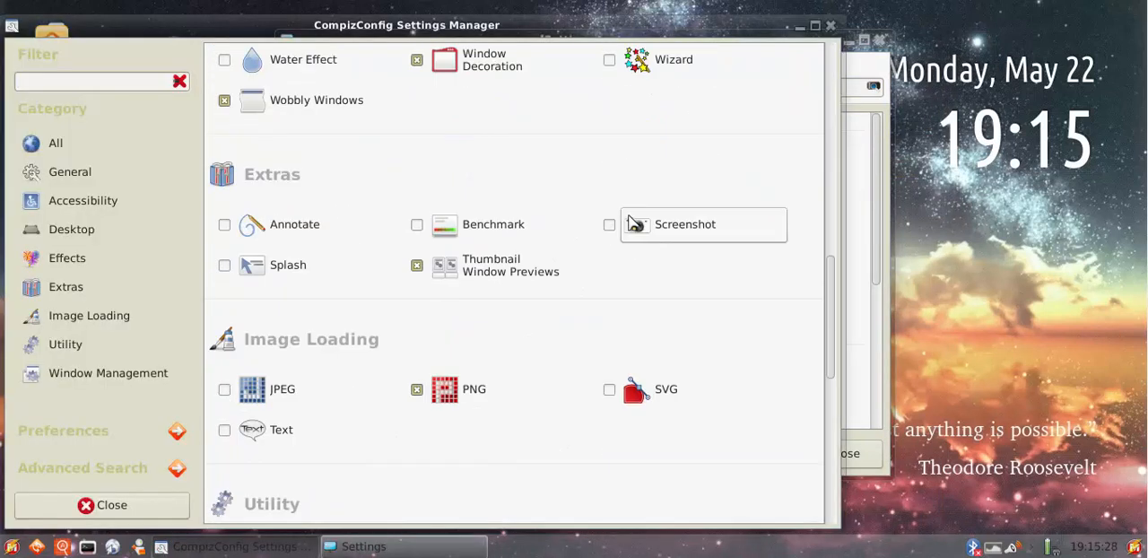
{"action": "scroll", "coordinate": [630, 222], "scroll_direction": "down", "scroll_amount": 8}
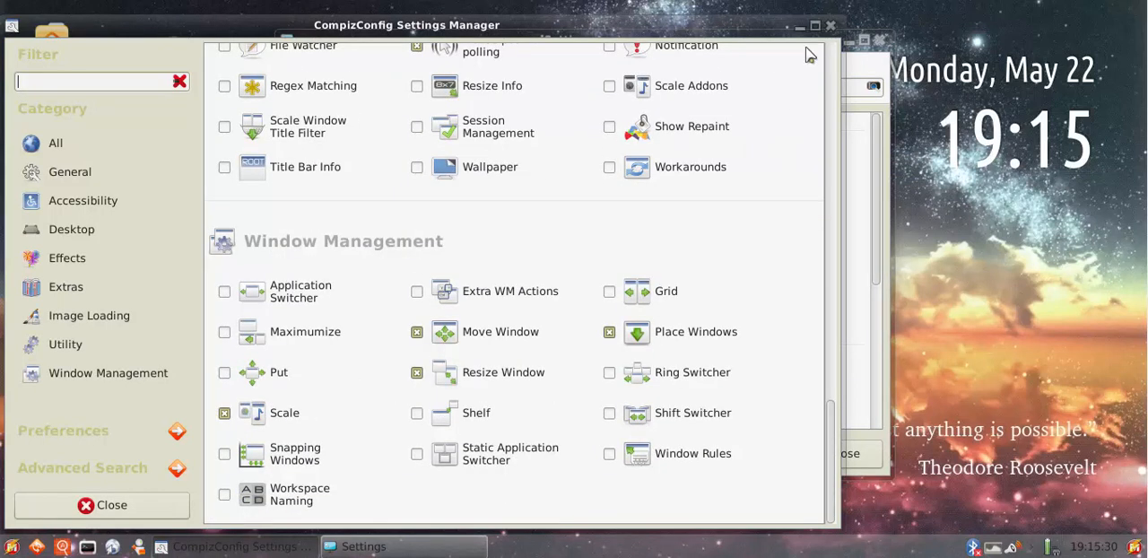
{"action": "left_click", "coordinate": [831, 26]}
{"action": "left_click_drag", "start_coordinate": [656, 42], "coordinate": [578, 49]}
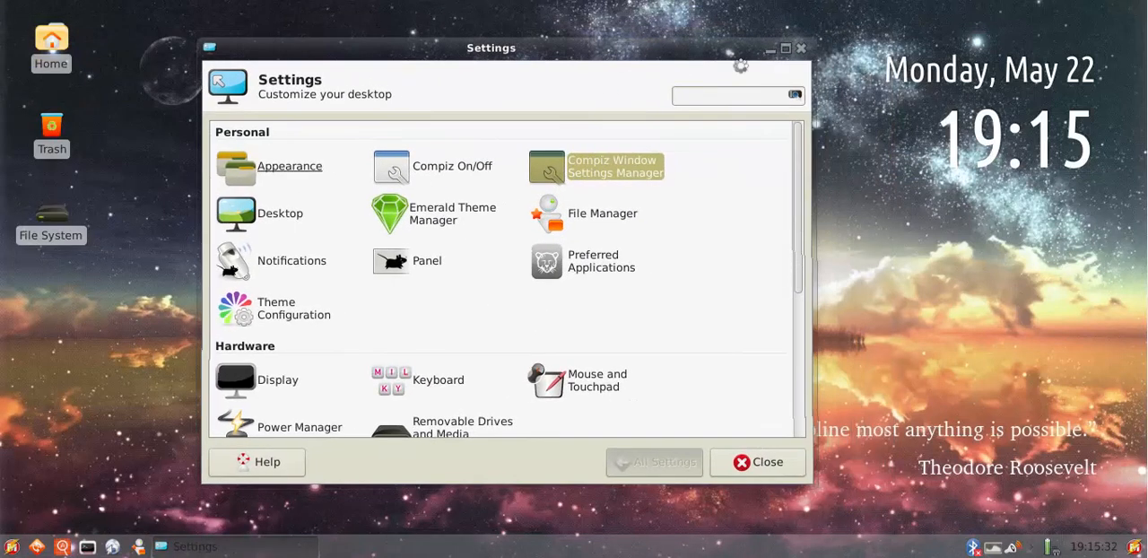
{"action": "left_click", "coordinate": [802, 49]}
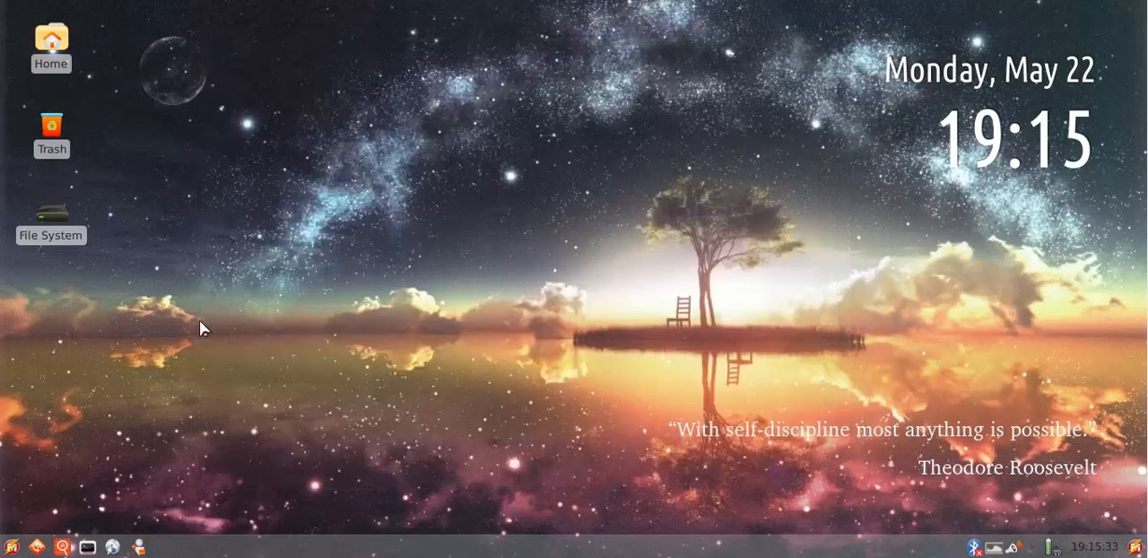
Open a terminal and repeatedly move, maximize and restore its window to demonstrate the Compiz animations
{"action": "left_click", "coordinate": [87, 547]}
{"action": "mouse_move", "coordinate": [564, 84]}
{"action": "left_mouse_down"}
{"action": "mouse_move", "coordinate": [669, 32]}
{"action": "mouse_move", "coordinate": [467, 65]}
{"action": "mouse_move", "coordinate": [545, 84]}
{"action": "left_mouse_up"}
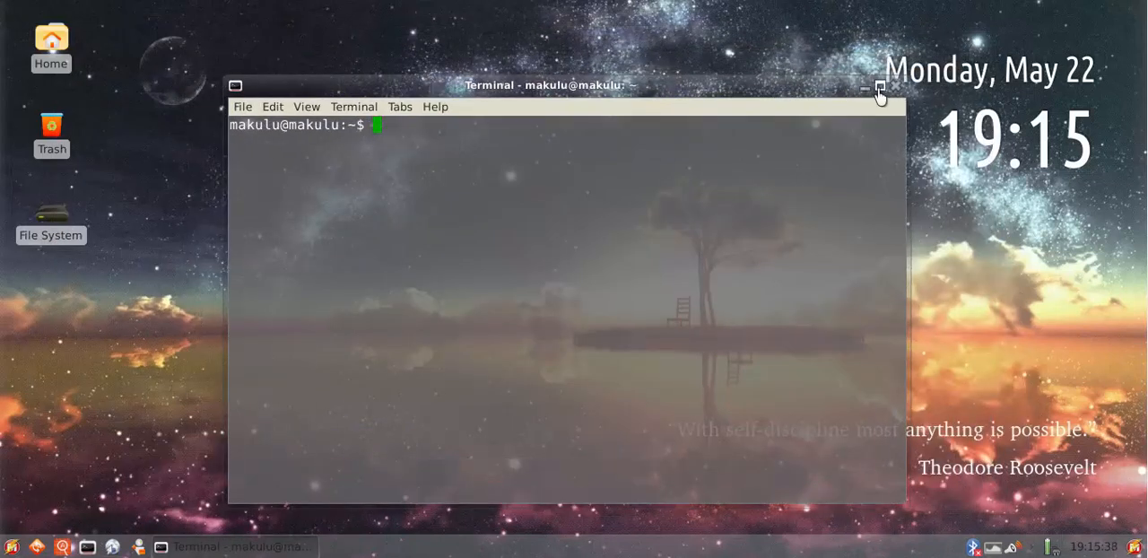
{"action": "left_click", "coordinate": [880, 86]}
{"action": "left_click", "coordinate": [1117, 11]}
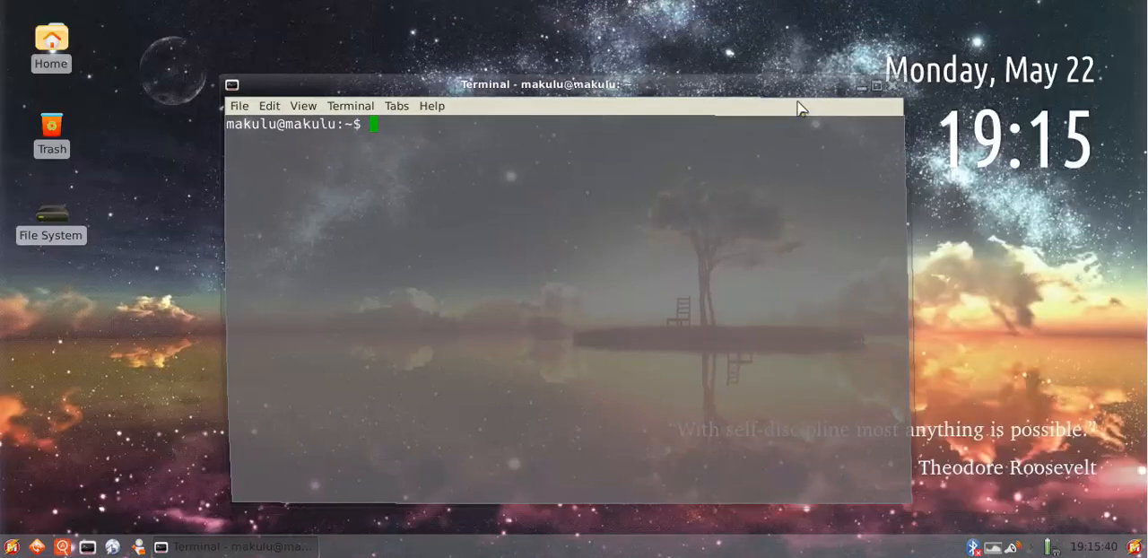
{"action": "left_click", "coordinate": [874, 93]}
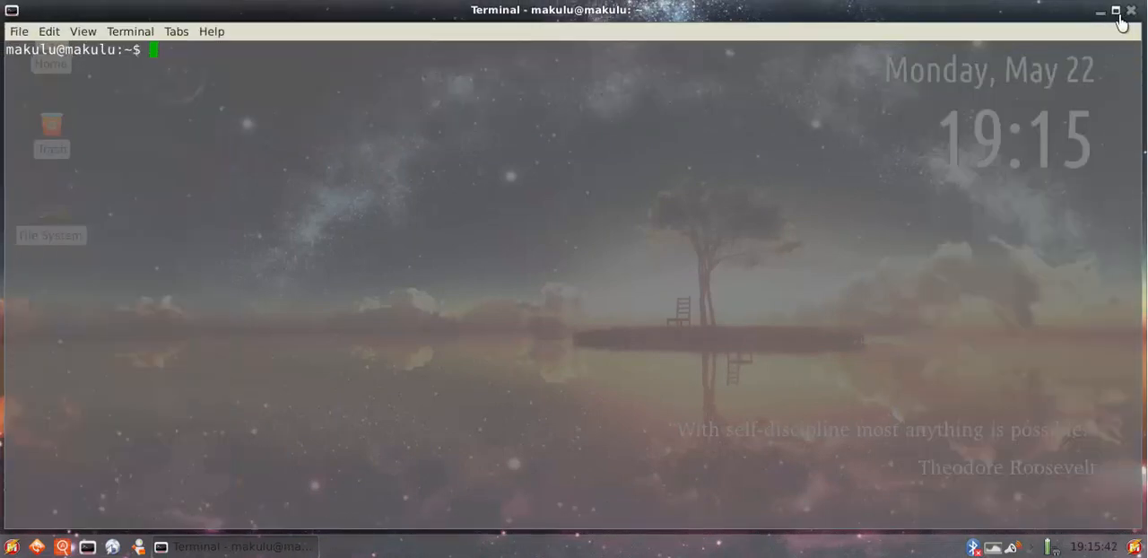
{"action": "left_click", "coordinate": [1116, 11]}
{"action": "left_click_drag", "start_coordinate": [275, 85], "coordinate": [345, 56]}
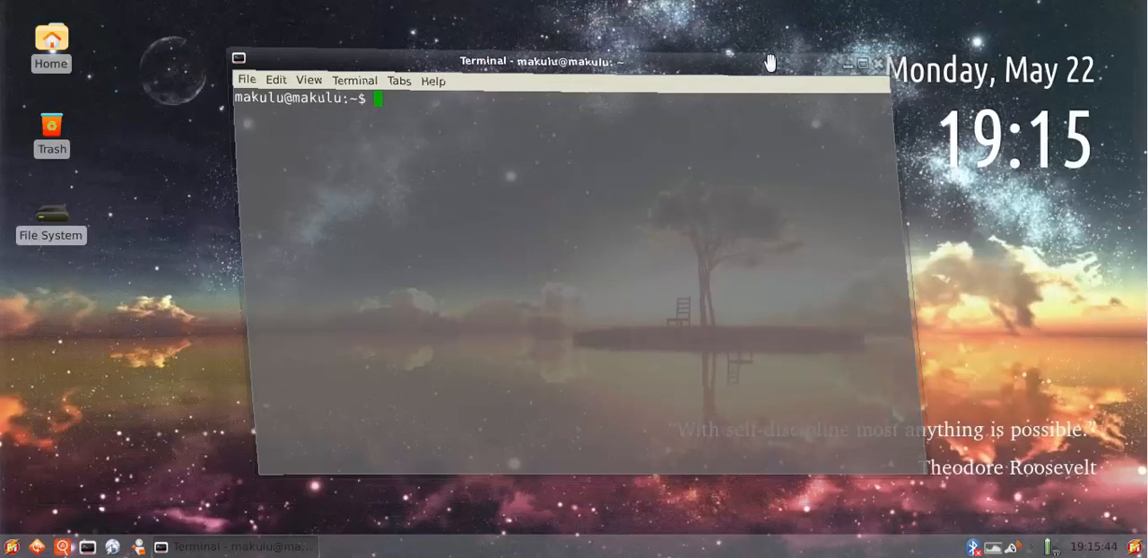
{"action": "left_click", "coordinate": [934, 62]}
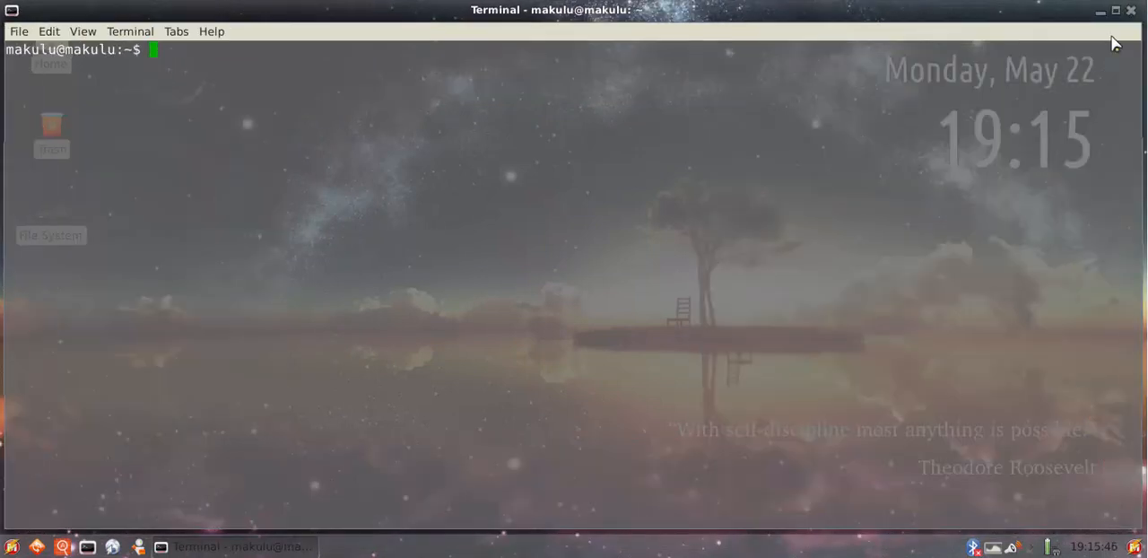
{"action": "left_click_drag", "start_coordinate": [976, 12], "coordinate": [554, 79]}
Preview the terminal's taskbar thumbnail, minimize and restore the window, and wobble it around the desktop
{"action": "mouse_move", "coordinate": [258, 539]}
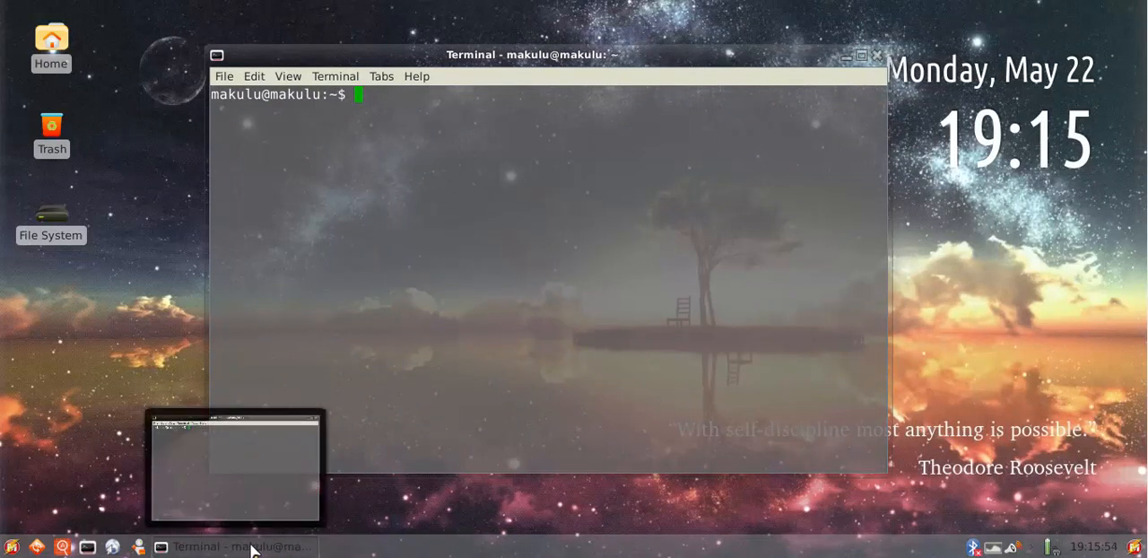
{"action": "left_click", "coordinate": [251, 549]}
{"action": "left_click", "coordinate": [207, 549]}
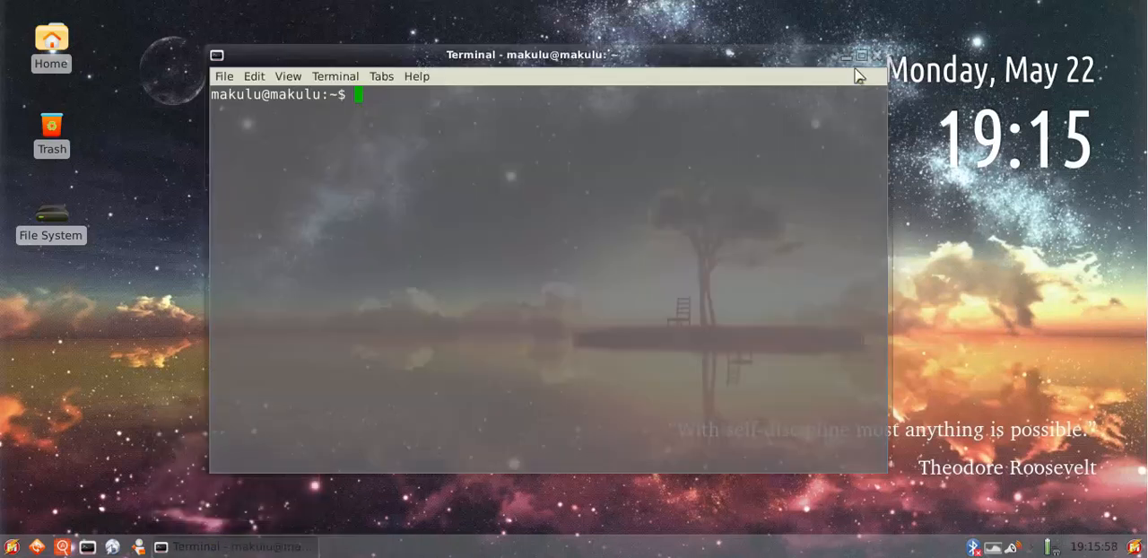
{"action": "left_click_drag", "start_coordinate": [726, 51], "coordinate": [695, 71]}
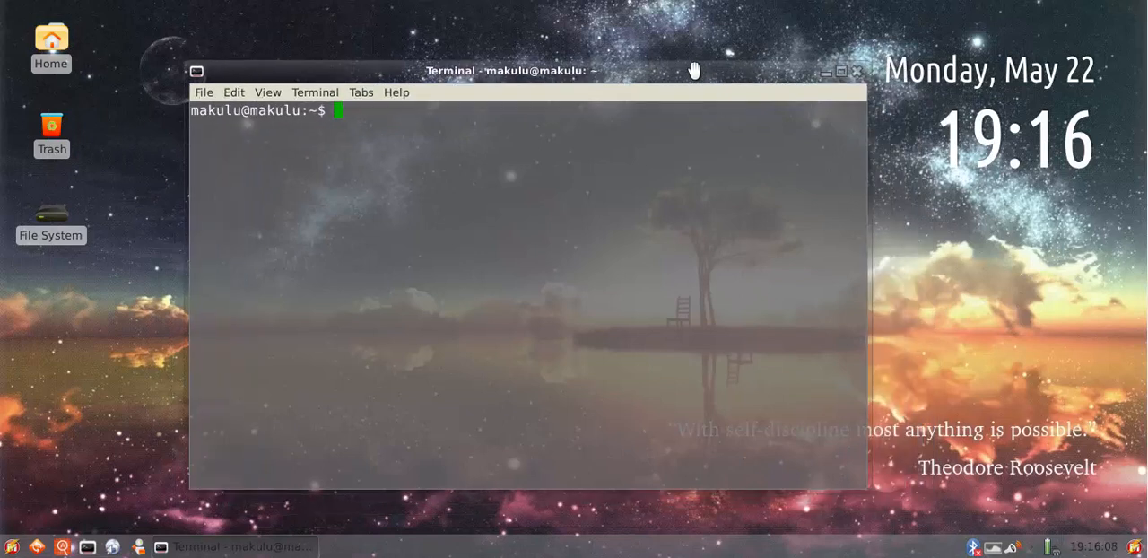
Show the row of workspaces and switch back and forth between the terminal's workspace and its neighbour
{"action": "key", "text": "ctrl+alt+Down"}
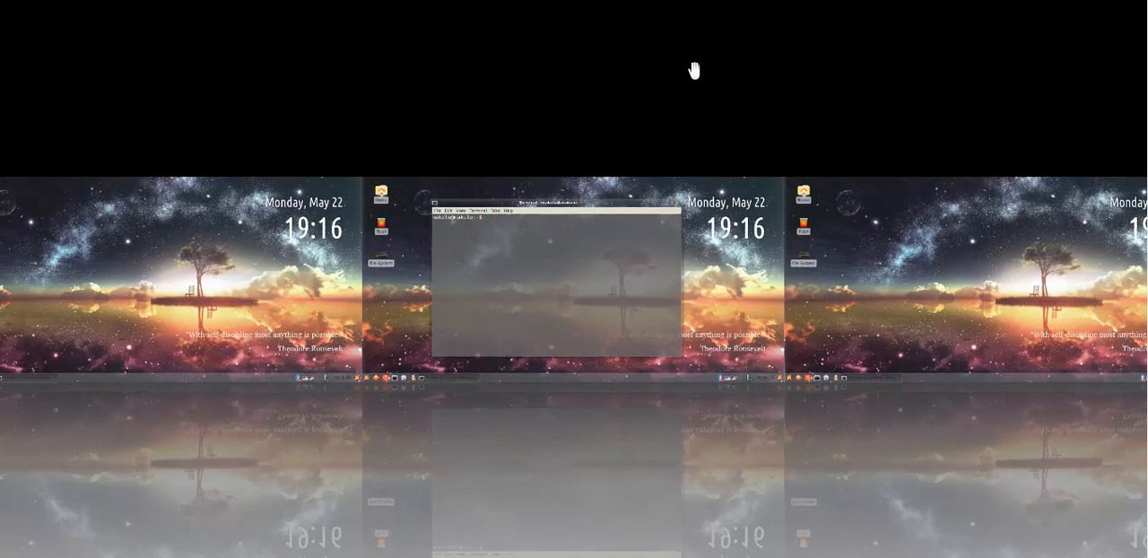
{"action": "key", "text": "ctrl+alt+Left"}
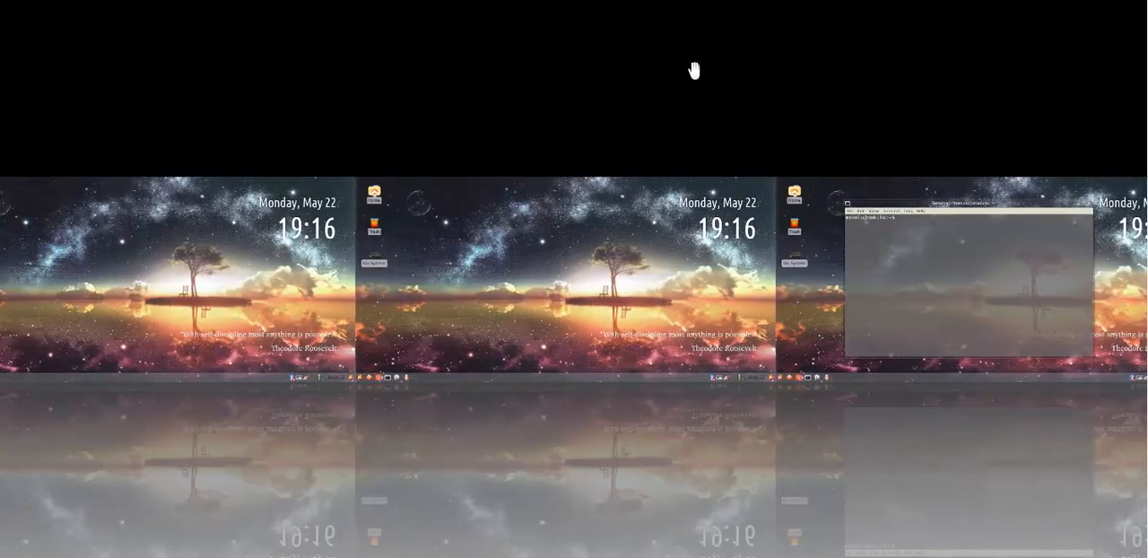
{"action": "key", "text": "ctrl+alt+Right"}
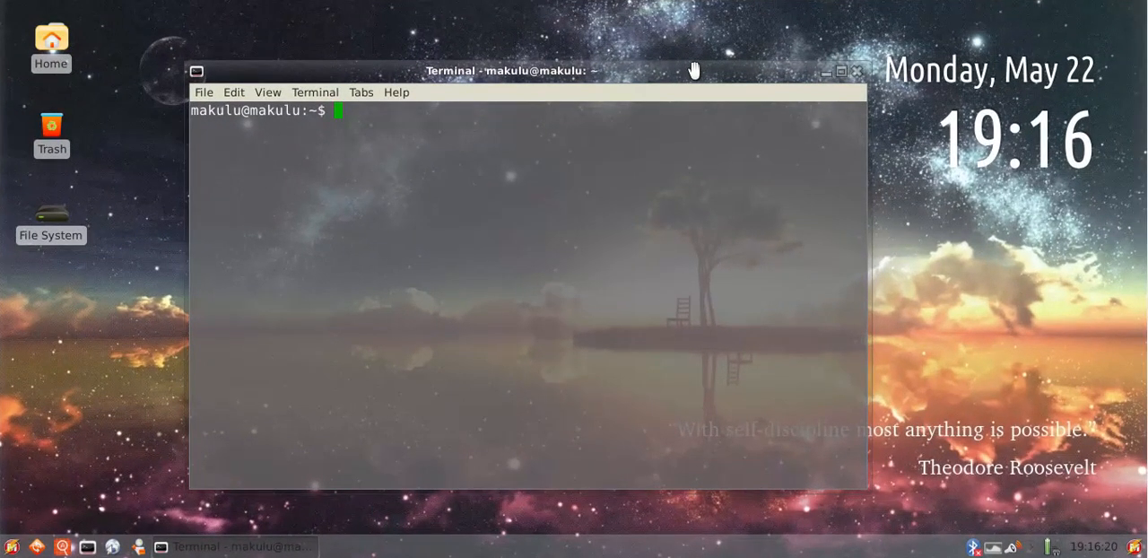
{"action": "key", "text": "ctrl+alt+Left"}
{"action": "key", "text": "ctrl+alt+Right"}
{"action": "key", "text": "ctrl+alt+Left"}
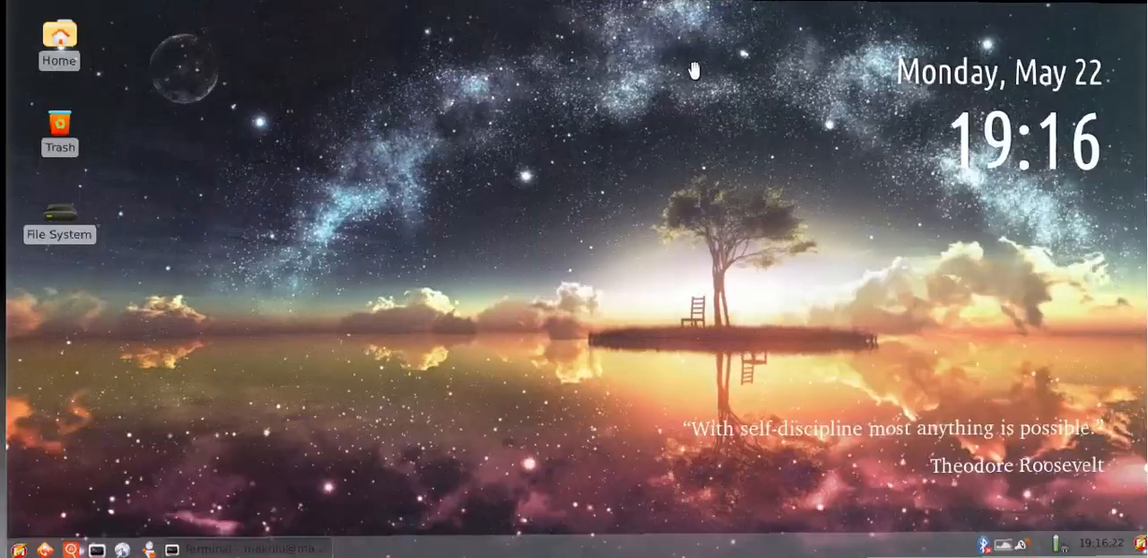
{"action": "key", "text": "ctrl+alt+Right"}
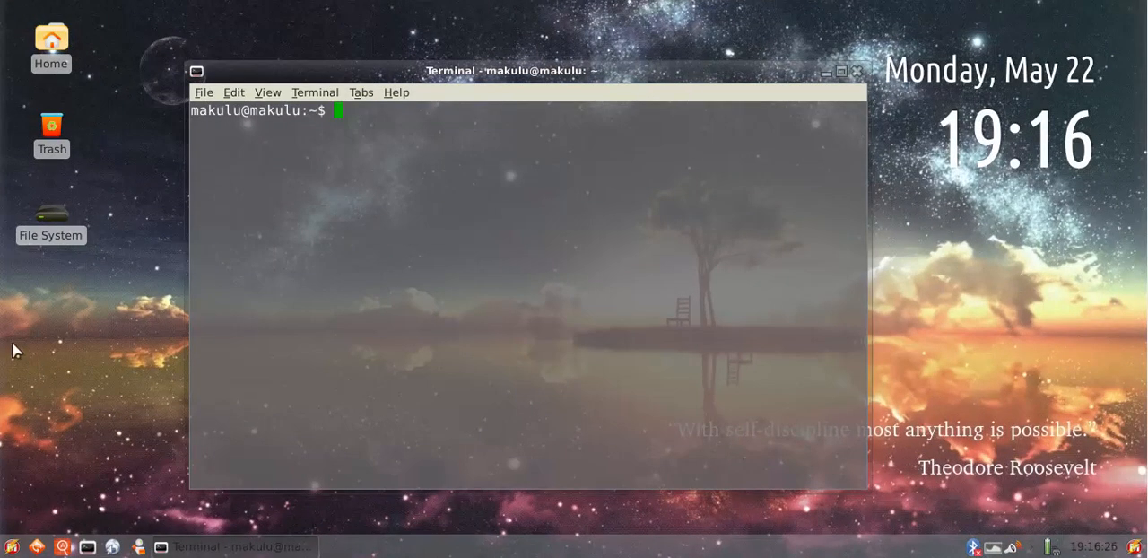
Maximize the terminal window and close it
{"action": "left_click_drag", "start_coordinate": [7, 312], "coordinate": [68, 323]}
{"action": "left_click", "coordinate": [841, 80]}
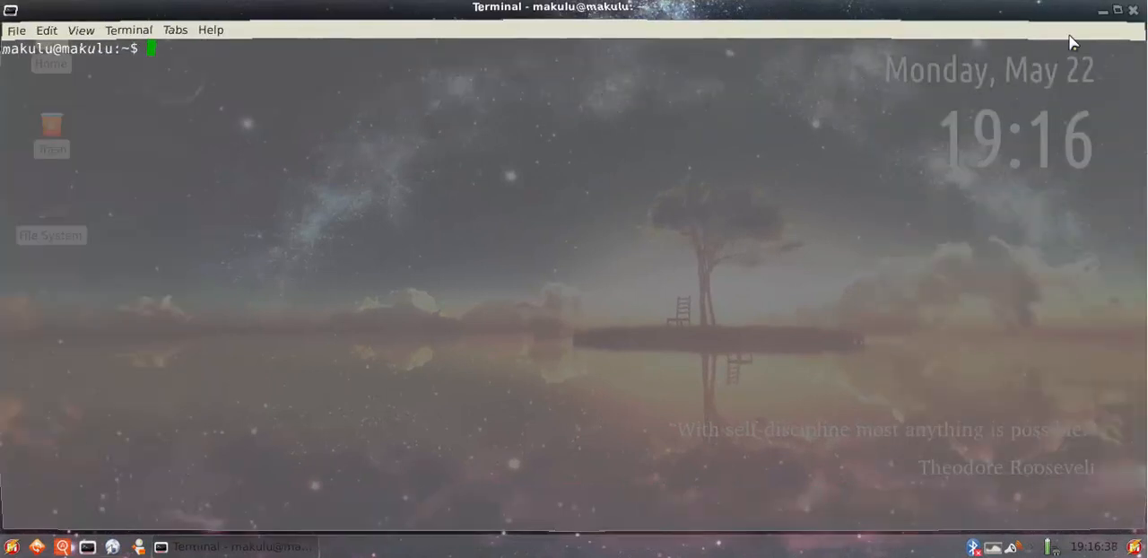
{"action": "left_click", "coordinate": [1123, 9]}
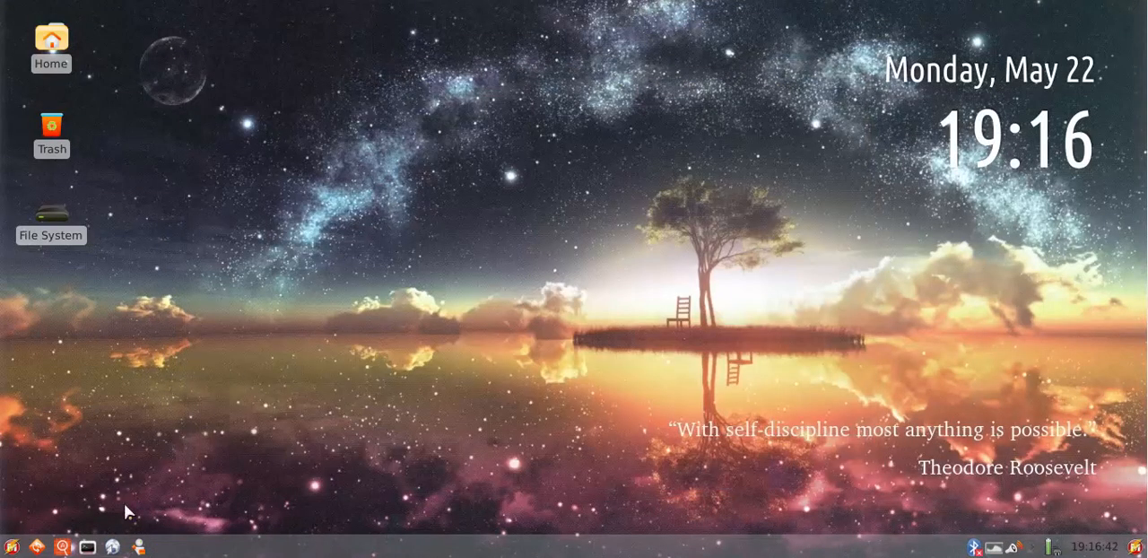
Open the file manager on the home folder and repeatedly restore, move and maximize its window
{"action": "left_click", "coordinate": [139, 547]}
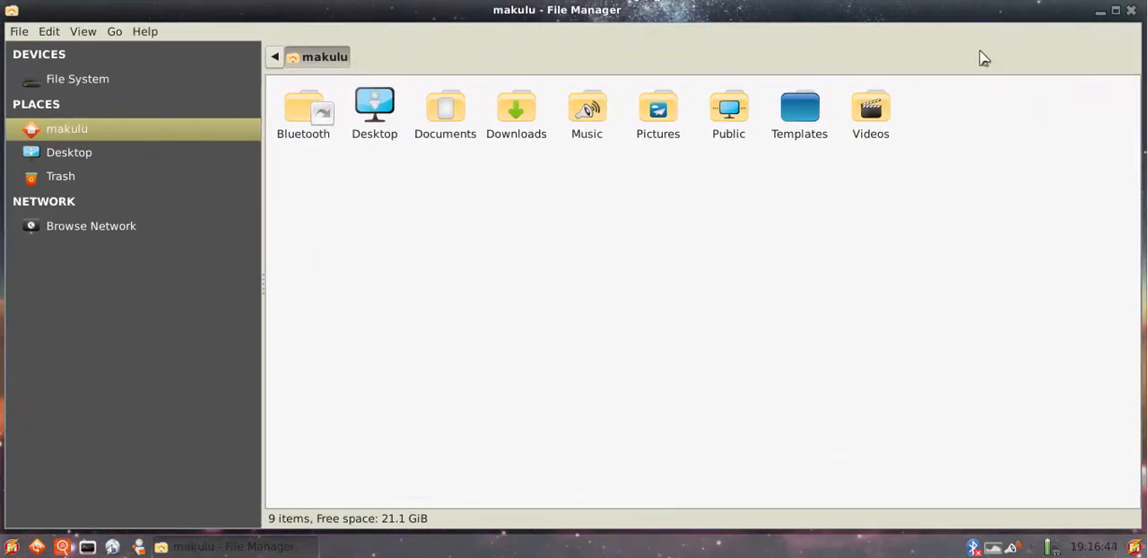
{"action": "left_click", "coordinate": [1117, 11]}
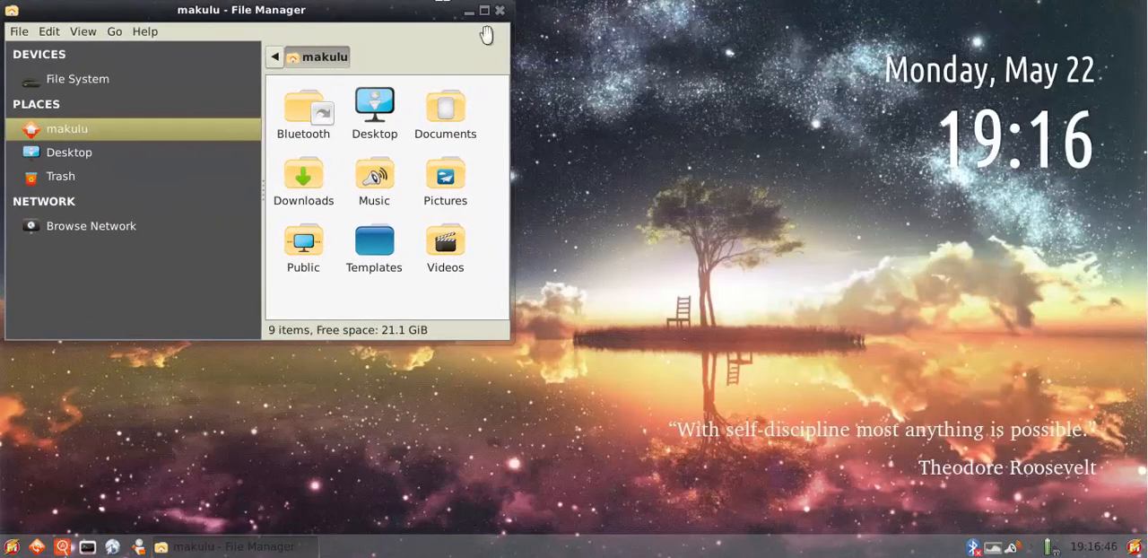
{"action": "left_click_drag", "start_coordinate": [471, 13], "coordinate": [760, 79]}
{"action": "left_click", "coordinate": [762, 77]}
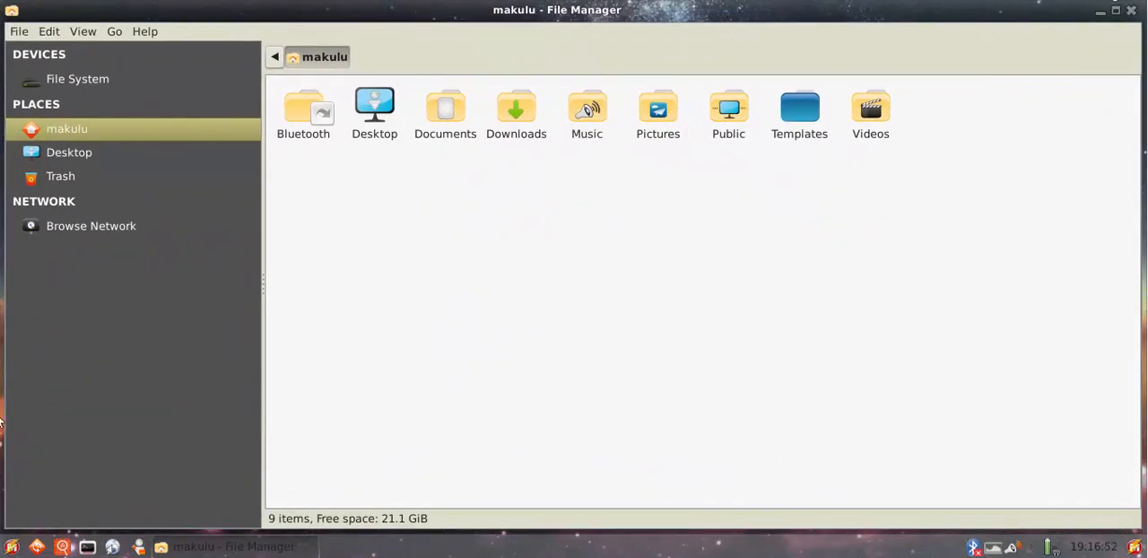
{"action": "left_click", "coordinate": [1116, 12]}
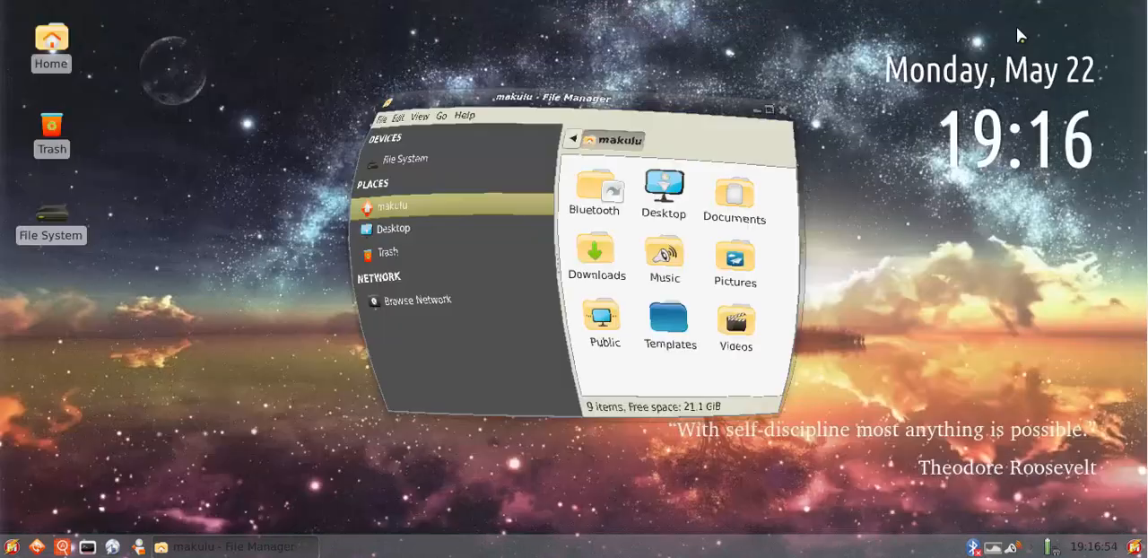
{"action": "left_click_drag", "start_coordinate": [551, 83], "coordinate": [633, 124]}
{"action": "left_click", "coordinate": [844, 120]}
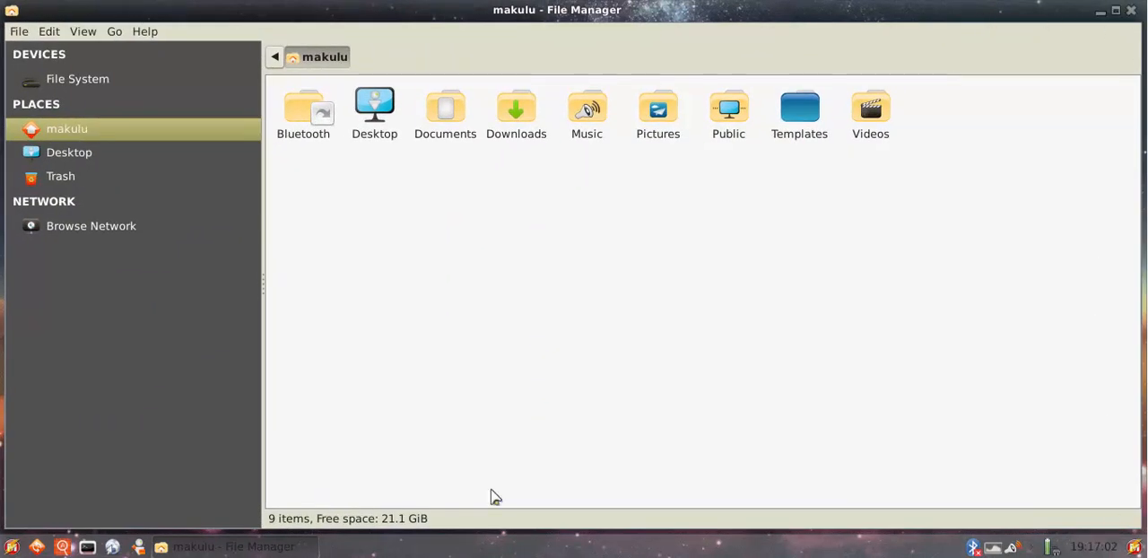
{"action": "left_click", "coordinate": [1119, 12]}
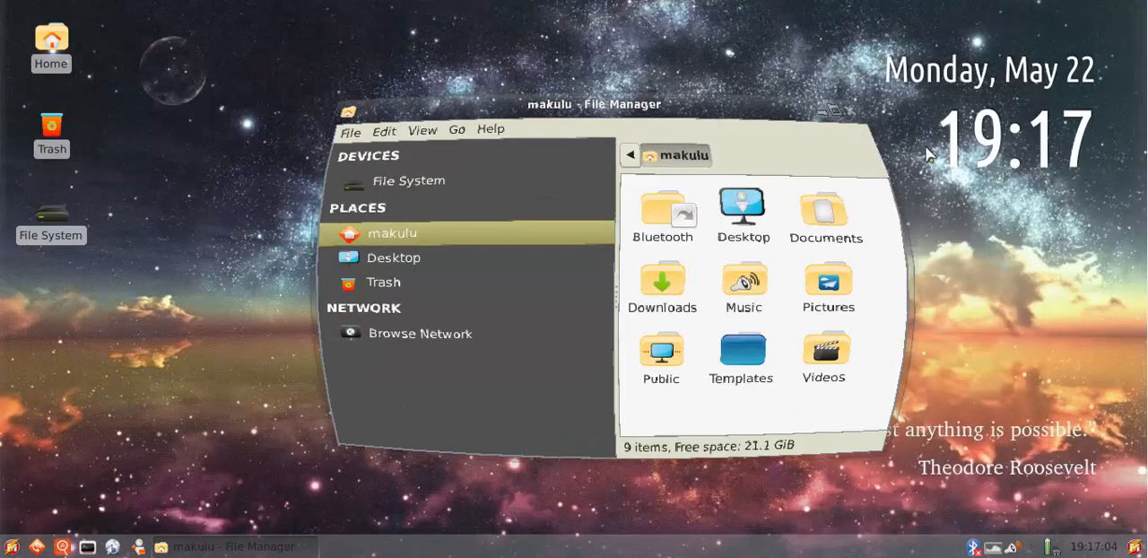
Wobble the file manager window by moving it across the desktop, and close it
{"action": "left_click_drag", "start_coordinate": [508, 122], "coordinate": [585, 139]}
{"action": "left_click", "coordinate": [940, 141]}
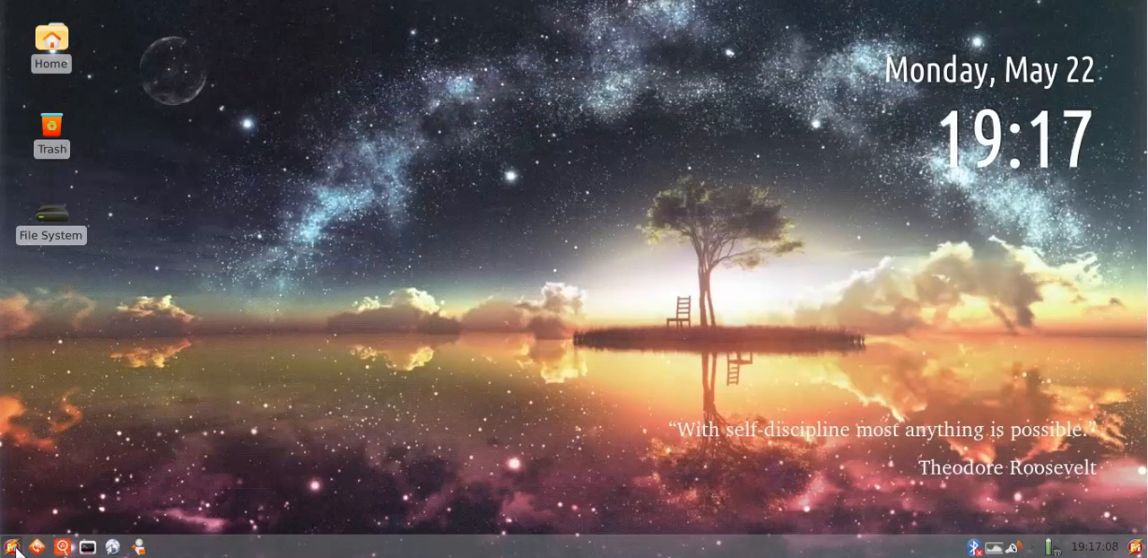
Open and dismiss the launcher and the desktop search tool
{"action": "left_click", "coordinate": [12, 546]}
{"action": "left_click", "coordinate": [962, 434]}
{"action": "left_click", "coordinate": [1136, 547]}
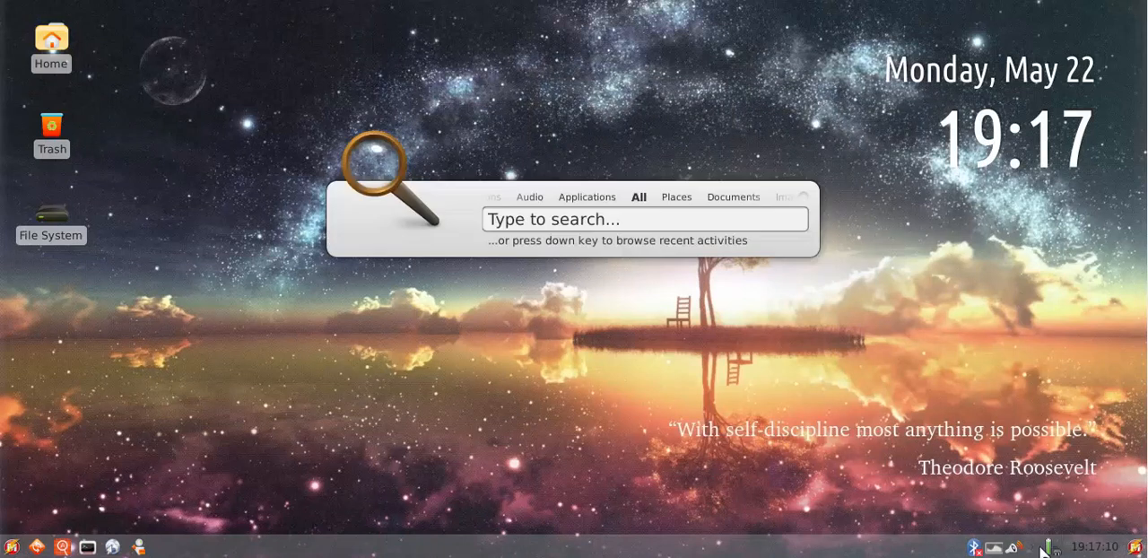
{"action": "key", "text": "Escape"}
Open and close application windows in turn, including the terminal and the file manager, to show their animations
{"action": "left_click", "coordinate": [87, 547]}
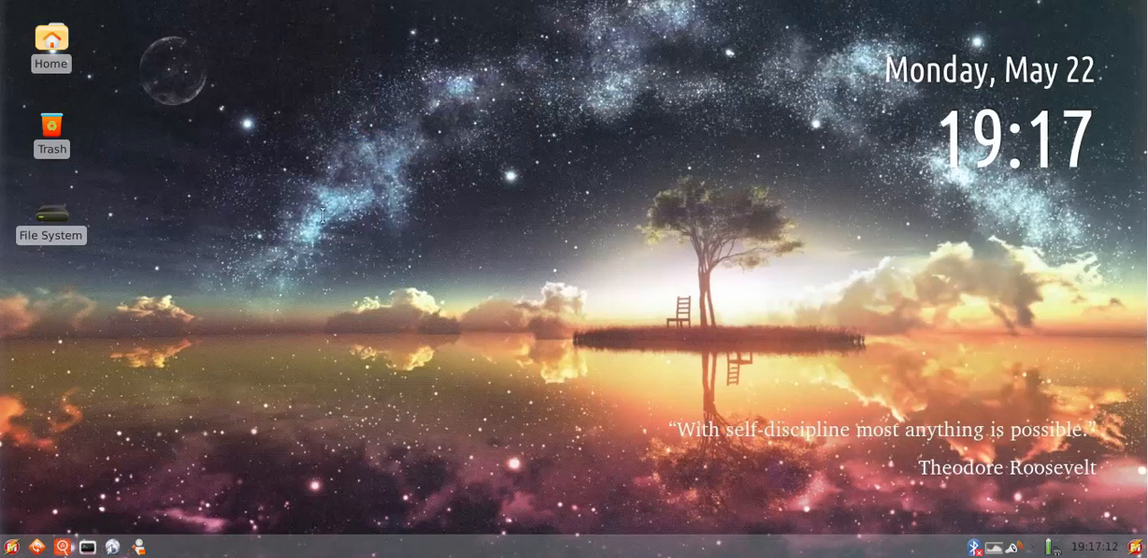
{"action": "left_click", "coordinate": [672, 9]}
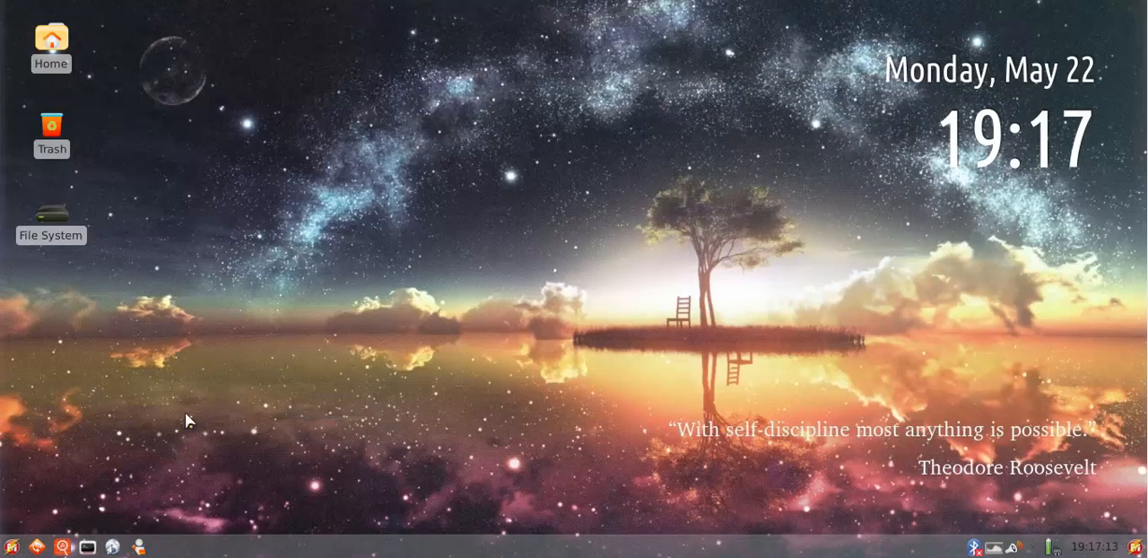
{"action": "left_click", "coordinate": [136, 547]}
{"action": "left_click", "coordinate": [486, 12]}
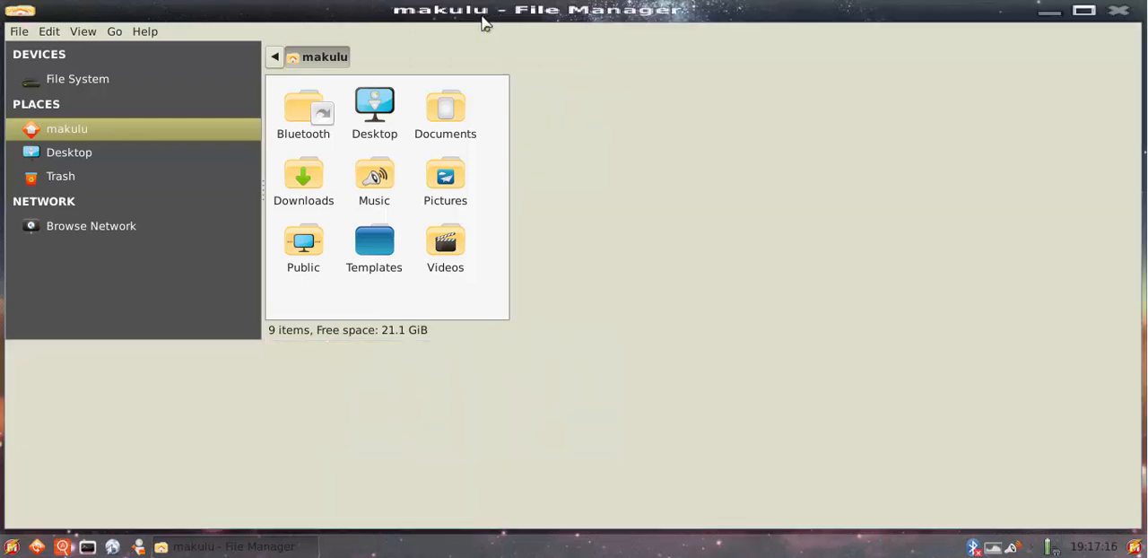
{"action": "left_click", "coordinate": [62, 547]}
{"action": "left_click", "coordinate": [1132, 11]}
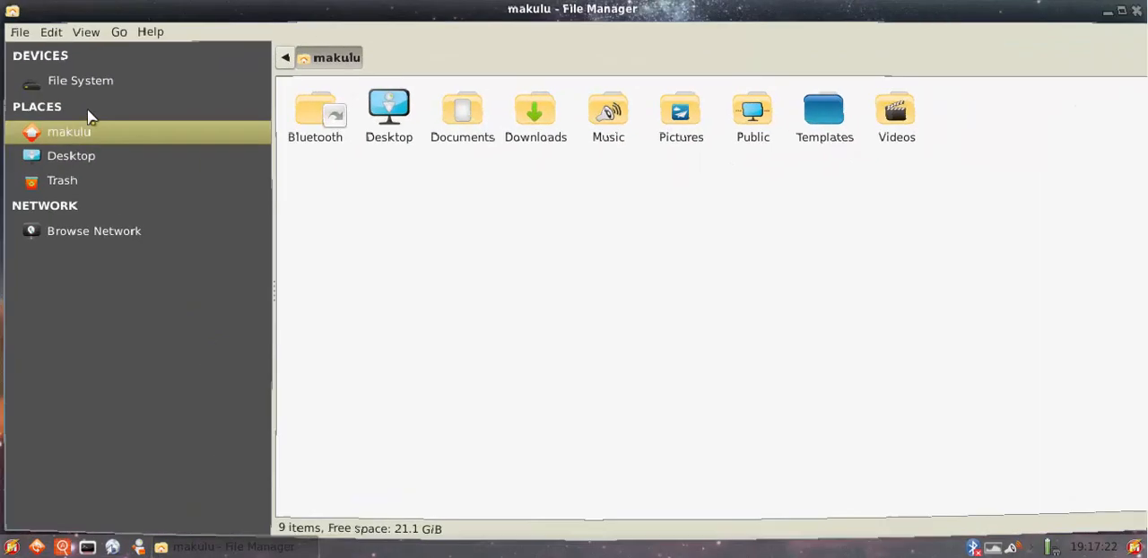
View the File System root and the home folder in the file manager, and close its window
{"action": "left_click", "coordinate": [83, 83]}
{"action": "left_click", "coordinate": [71, 129]}
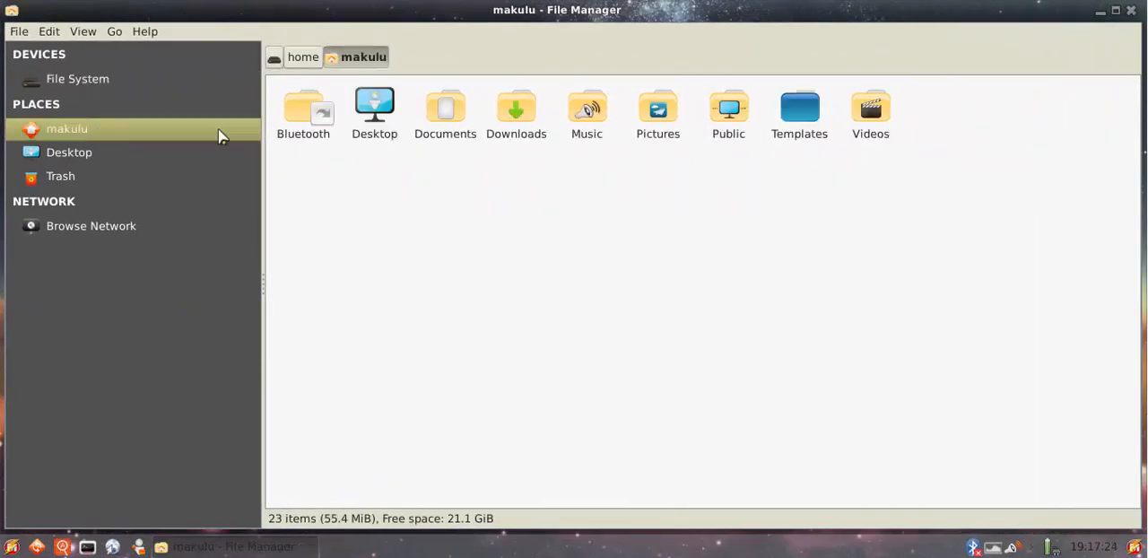
{"action": "left_click", "coordinate": [1132, 12]}
Browse the launcher's application categories, including Accessories and the favorites, and dismiss the launcher
{"action": "left_click", "coordinate": [12, 546]}
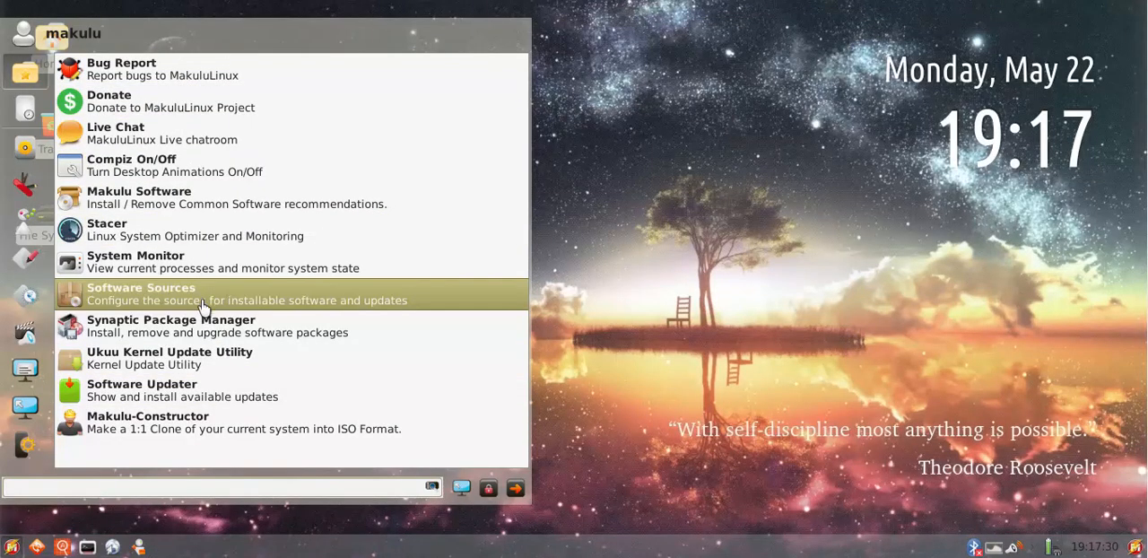
{"action": "left_click", "coordinate": [23, 444]}
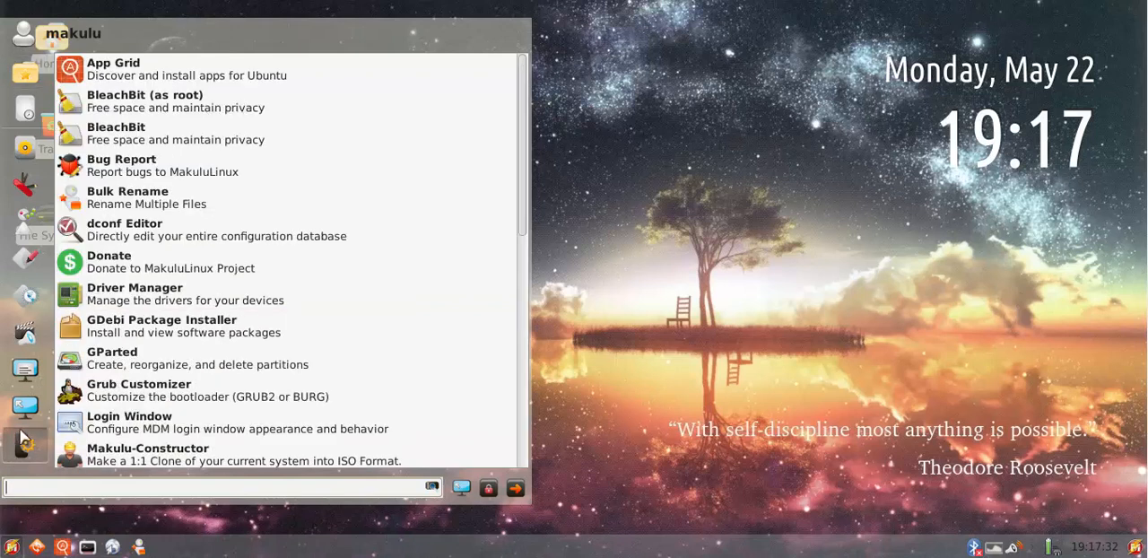
{"action": "left_click", "coordinate": [21, 407]}
{"action": "left_click", "coordinate": [20, 361]}
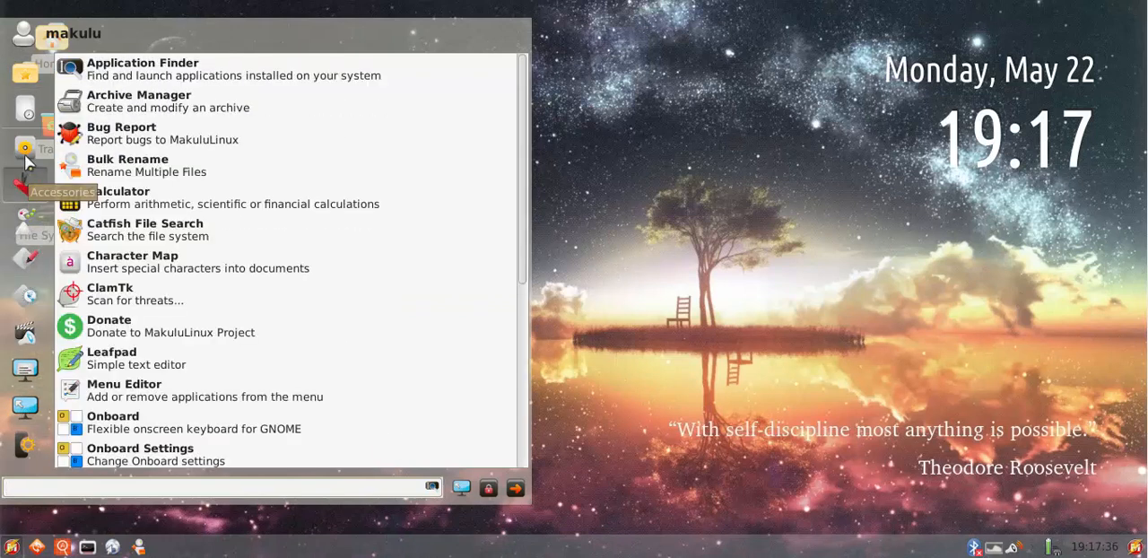
{"action": "mouse_move", "coordinate": [25, 72]}
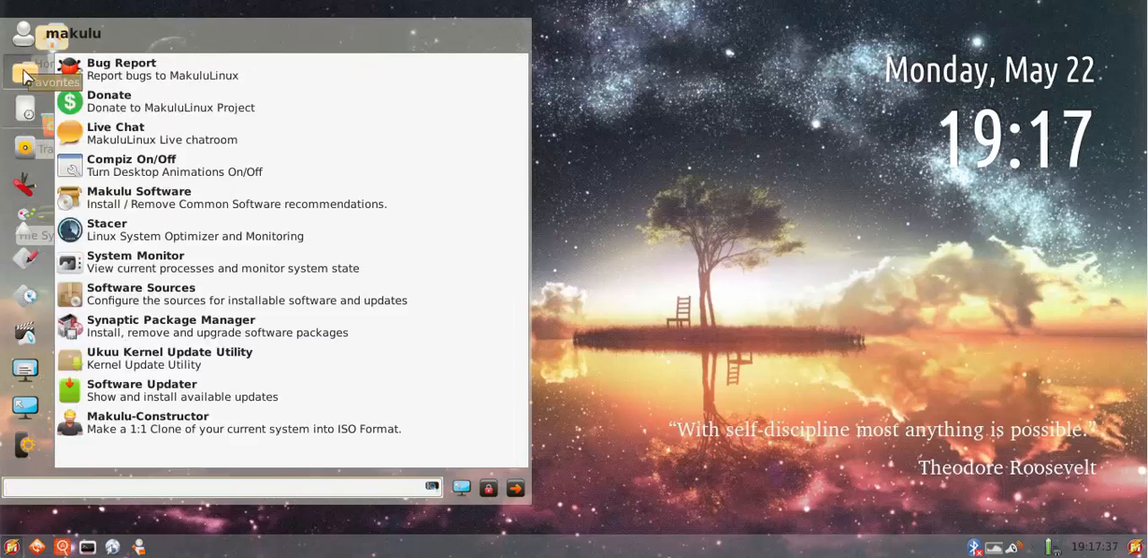
{"action": "left_click", "coordinate": [240, 75]}
{"action": "left_click", "coordinate": [795, 89]}
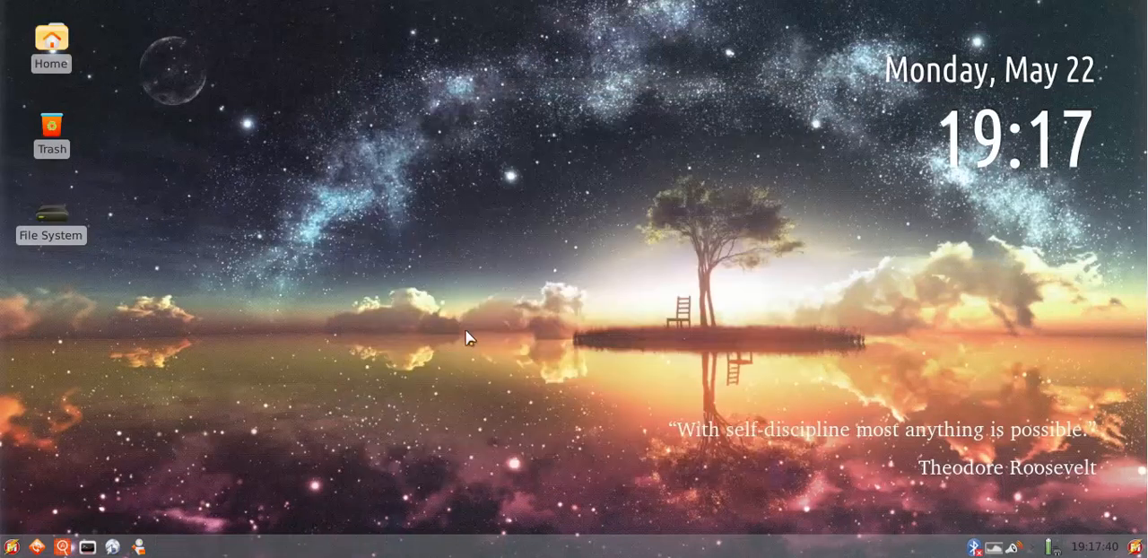
Browse File System and the home folder in the file manager, show the Downloads folder's context options, and close the window
{"action": "left_click", "coordinate": [139, 547]}
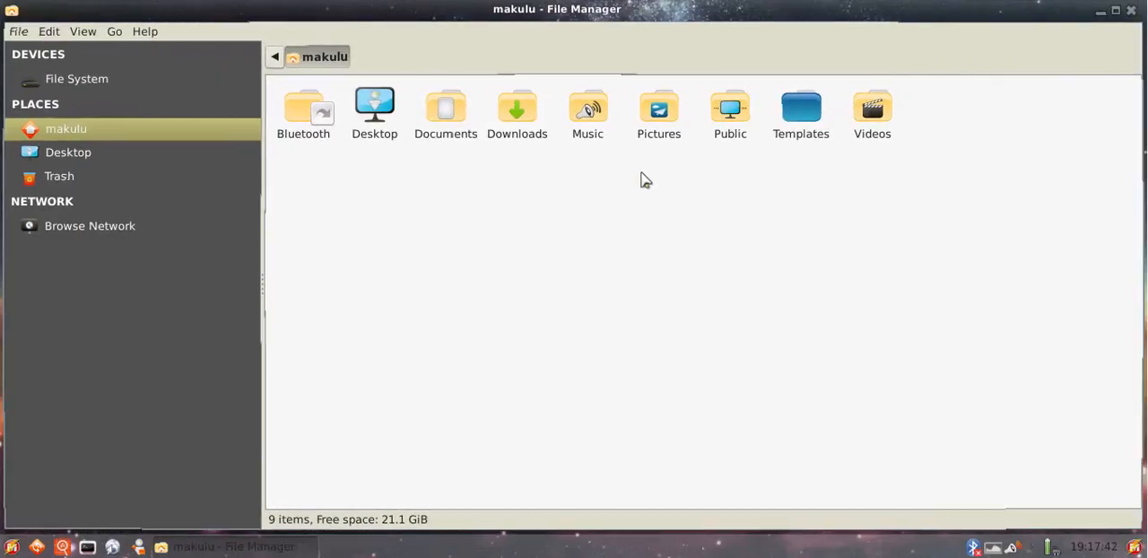
{"action": "left_click", "coordinate": [124, 79]}
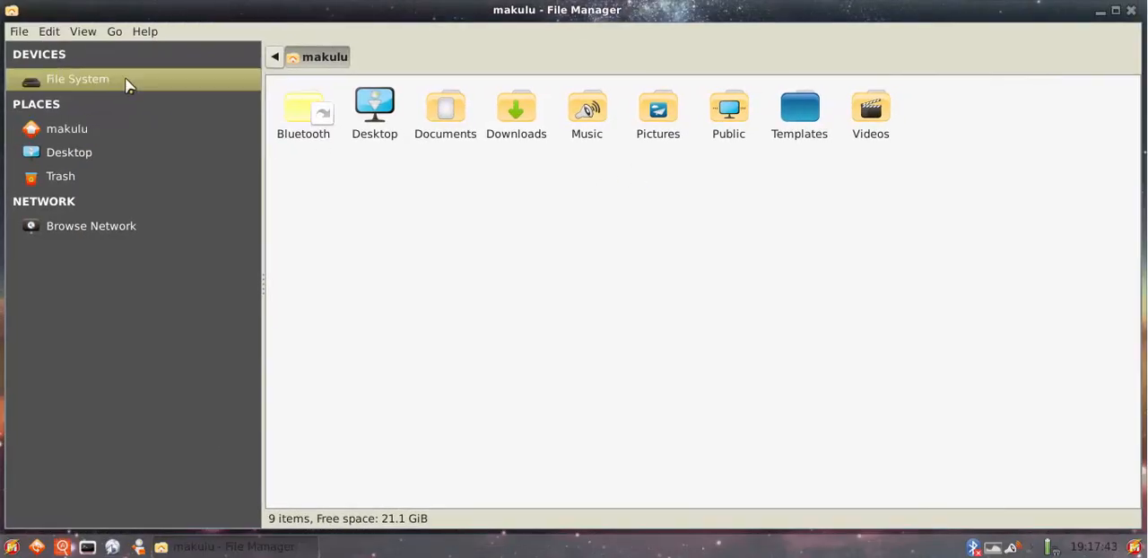
{"action": "left_click", "coordinate": [109, 126]}
{"action": "right_click", "coordinate": [514, 114]}
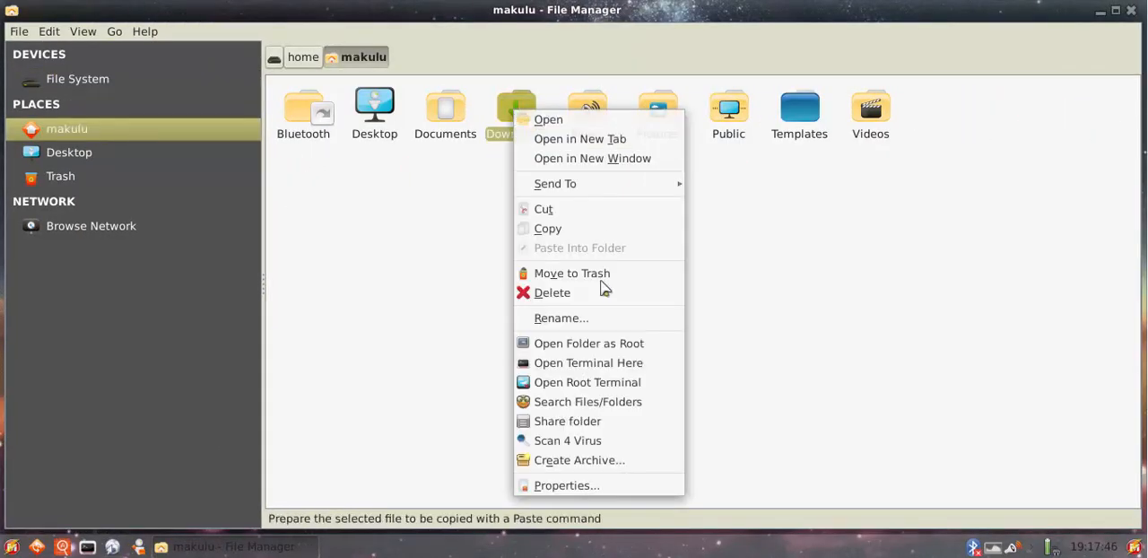
{"action": "left_click", "coordinate": [779, 390]}
{"action": "left_click", "coordinate": [1132, 11]}
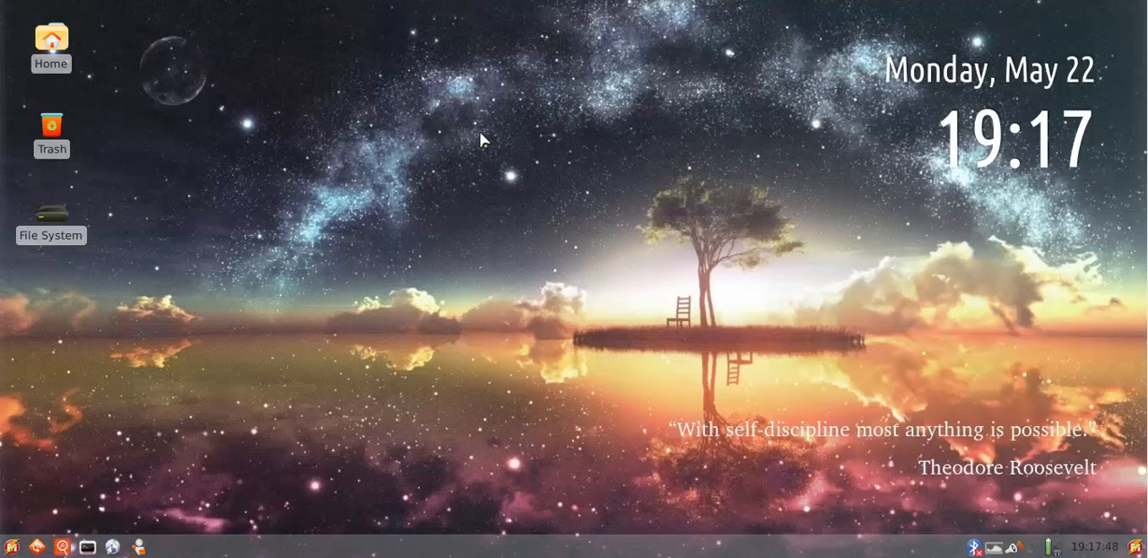
Show the context options of the empty desktop and of the wallpaper changer, and dismiss both
{"action": "right_click", "coordinate": [366, 110]}
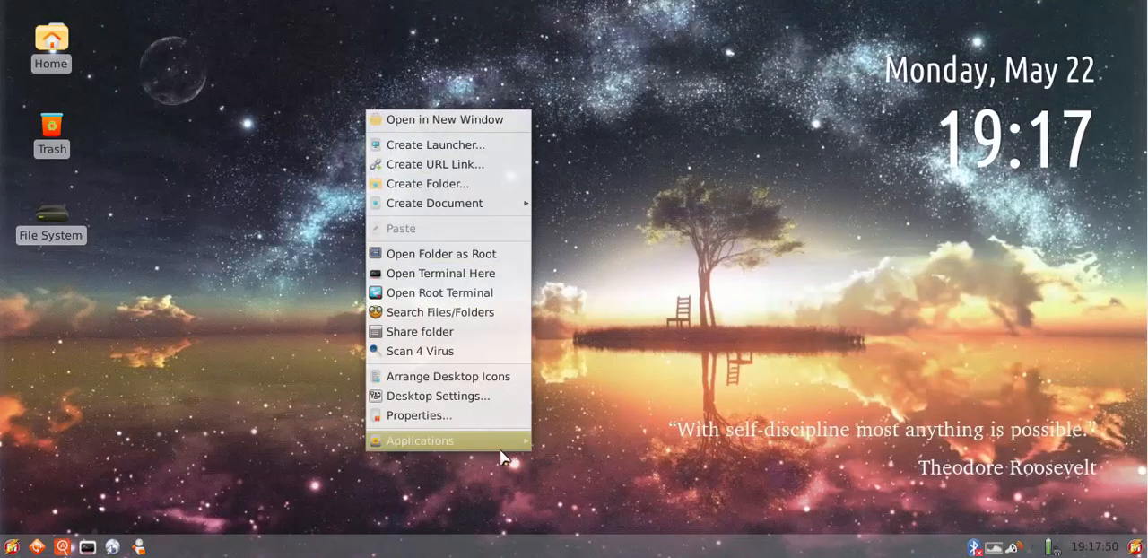
{"action": "left_click", "coordinate": [1074, 445]}
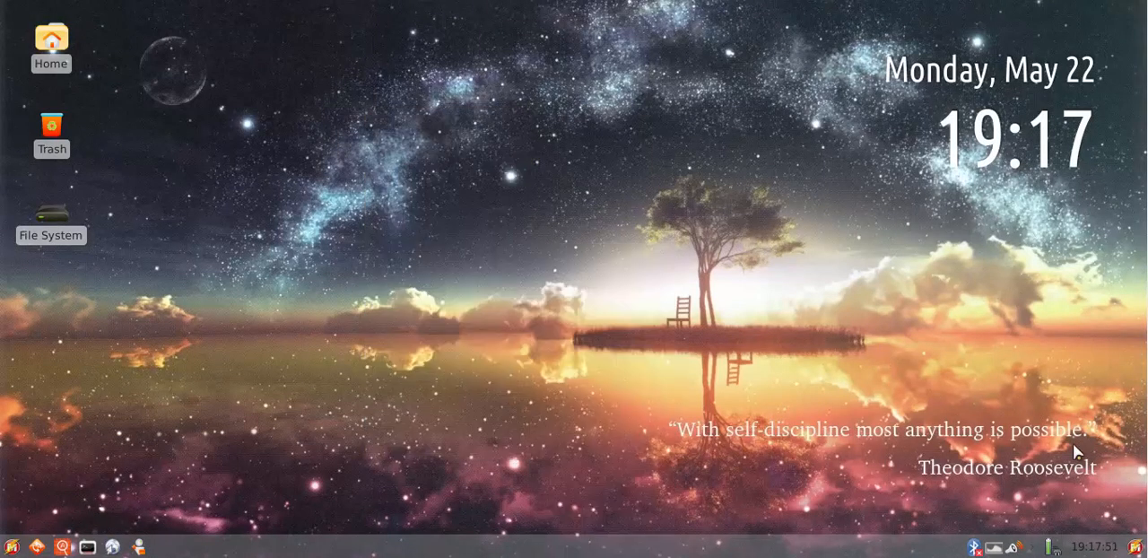
{"action": "left_click", "coordinate": [991, 549]}
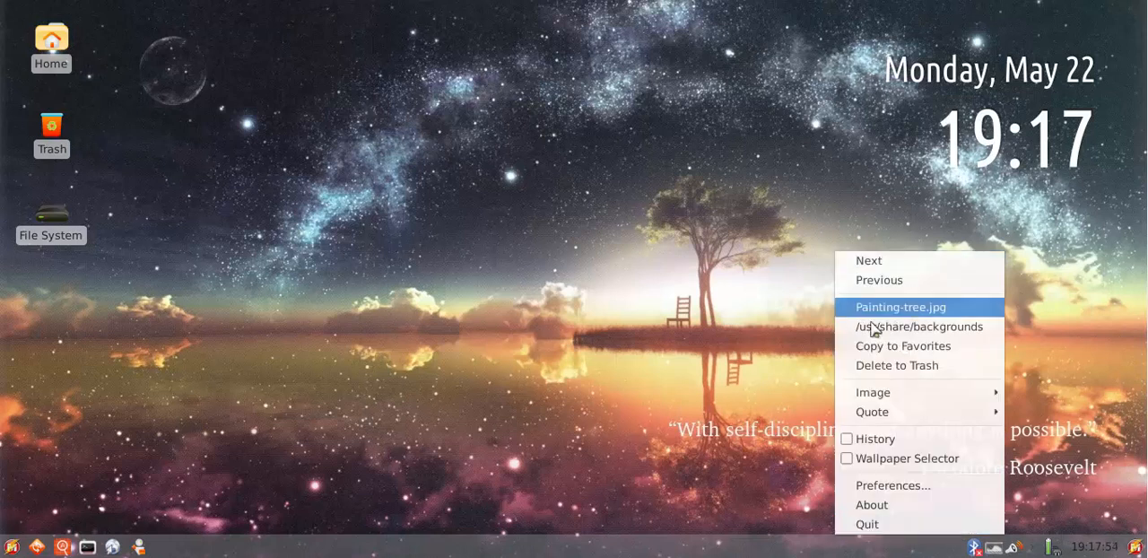
{"action": "left_click", "coordinate": [182, 352]}
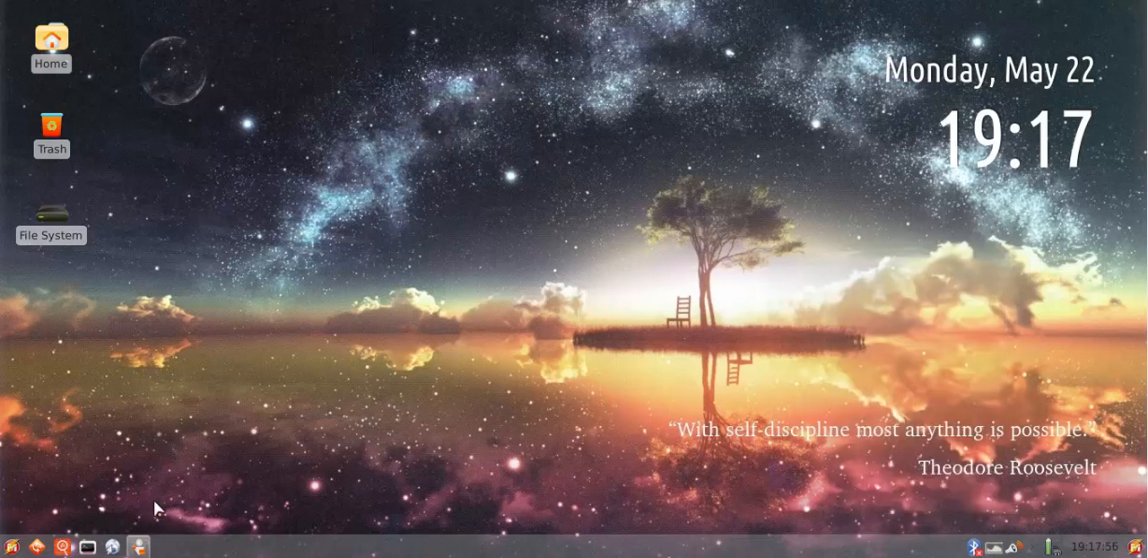
Open the file manager, restore its window, move it to mid-desktop, maximize it again and close it
{"action": "left_click", "coordinate": [139, 547]}
{"action": "left_click", "coordinate": [1117, 9]}
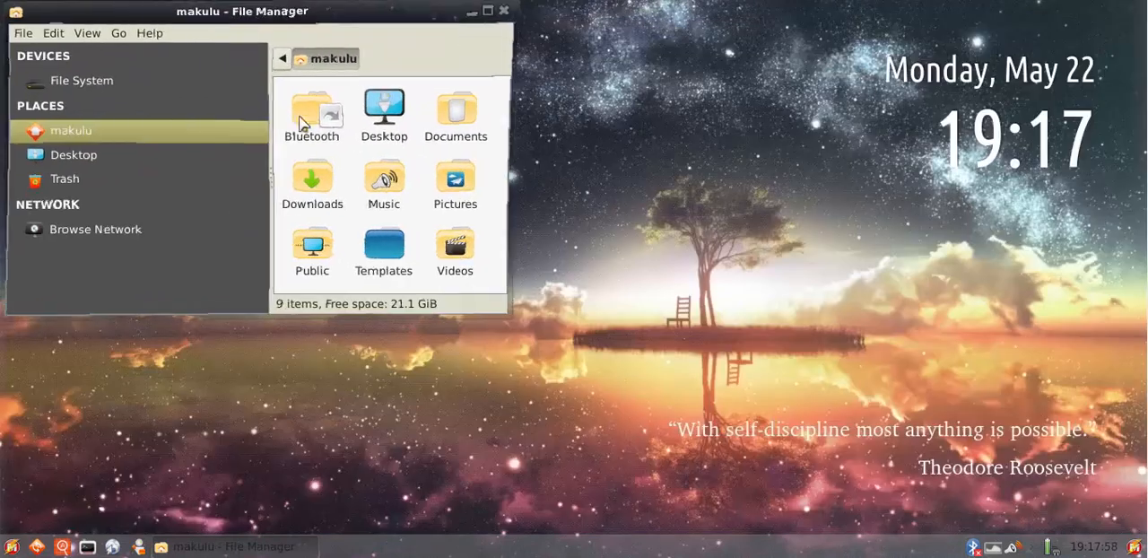
{"action": "left_click_drag", "start_coordinate": [251, 13], "coordinate": [541, 85]}
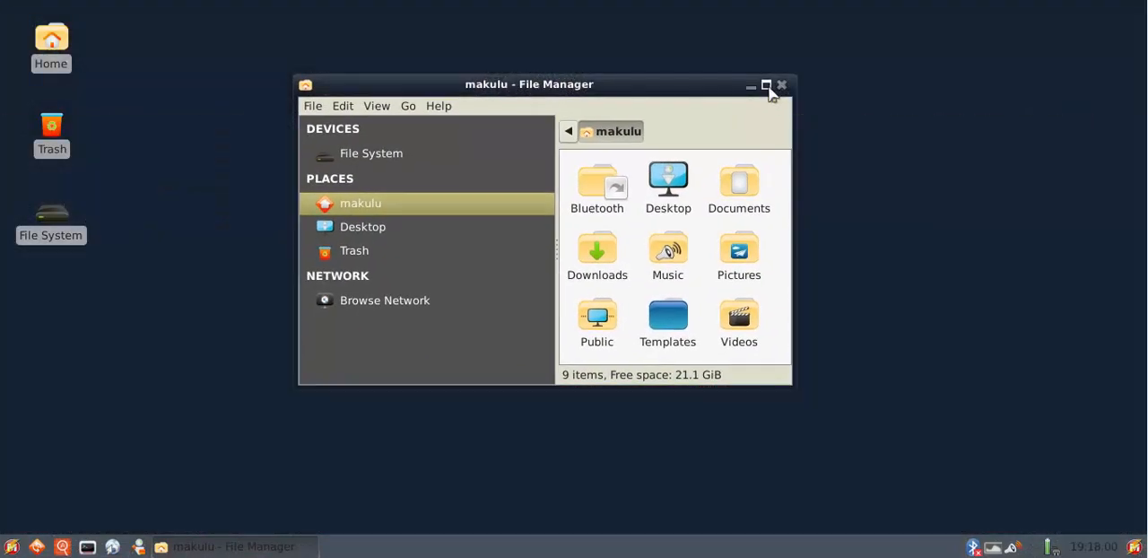
{"action": "left_click", "coordinate": [767, 84]}
{"action": "key", "text": "alt+F4"}
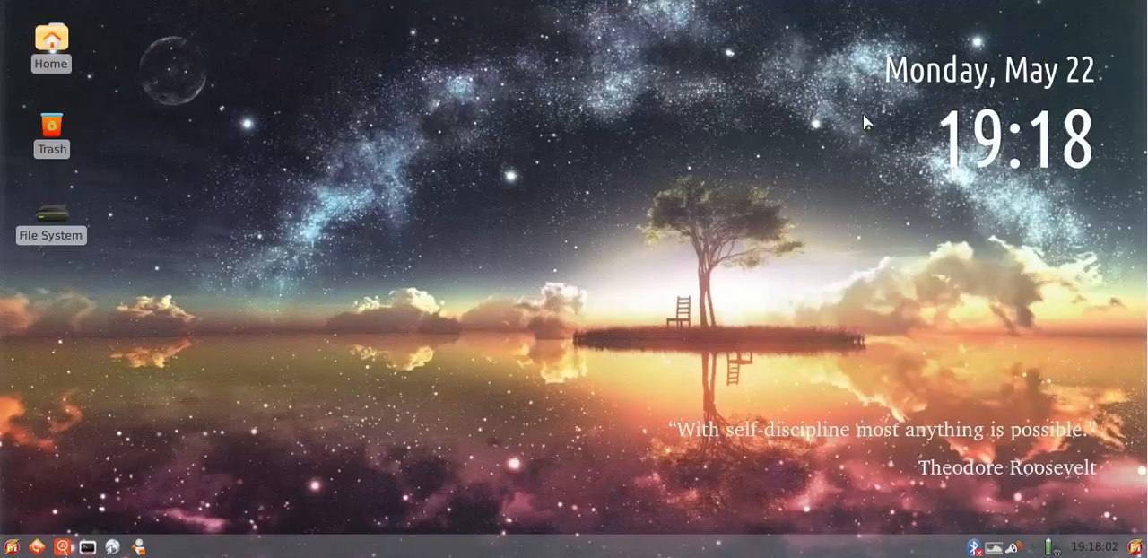
Review the applications in the launcher's internet, graphics, multimedia, office, settings and system categories
{"action": "left_click", "coordinate": [8, 547]}
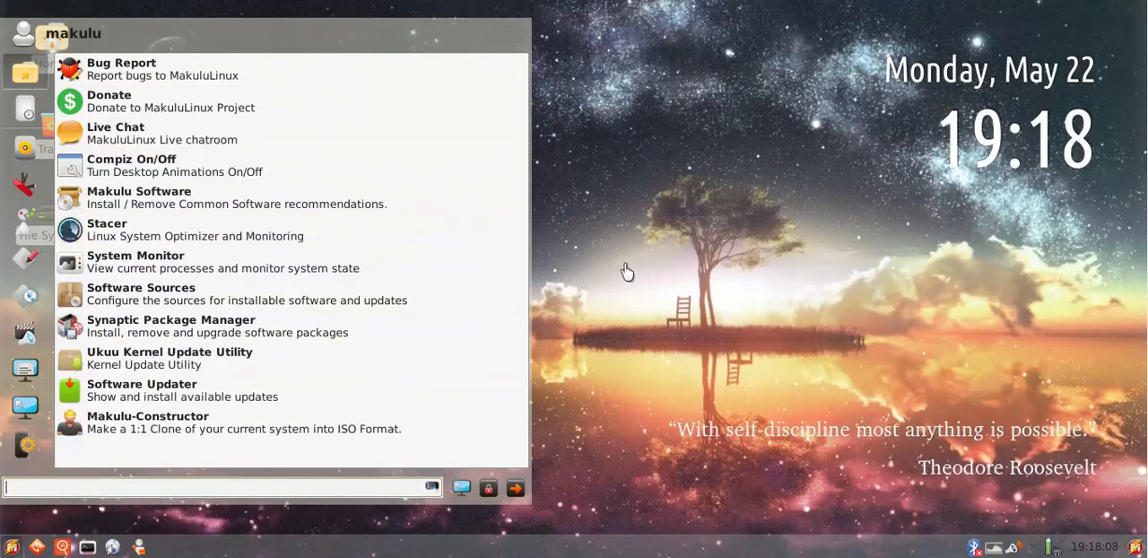
{"action": "mouse_move", "coordinate": [27, 259]}
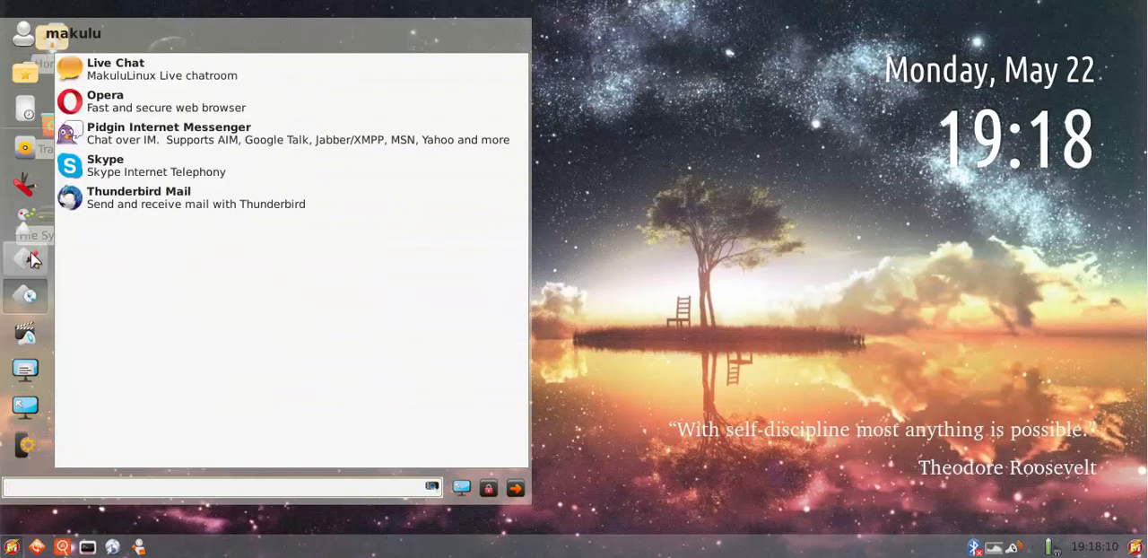
{"action": "mouse_move", "coordinate": [25, 370]}
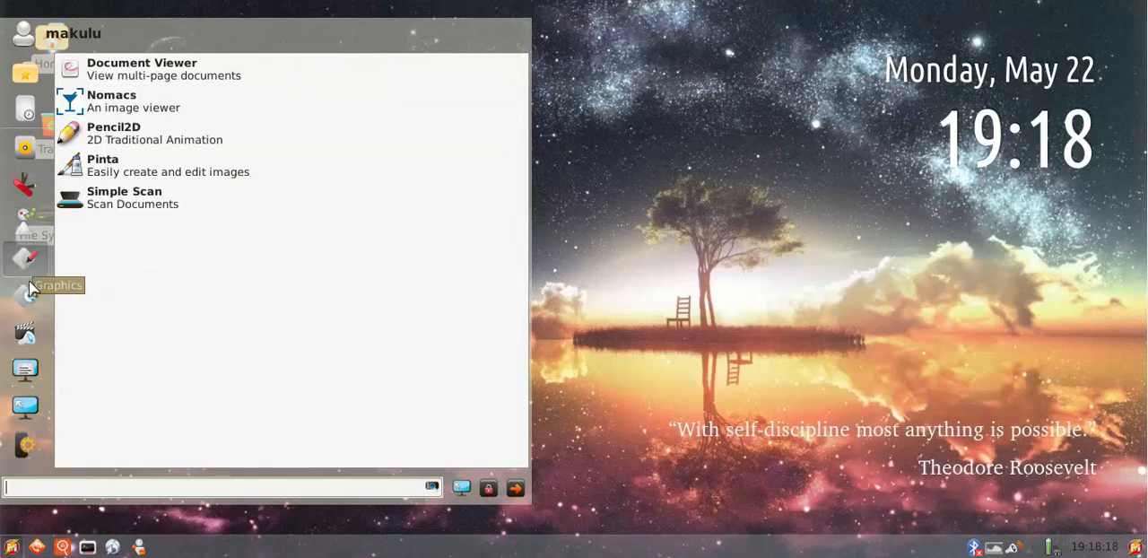
{"action": "mouse_move", "coordinate": [29, 296]}
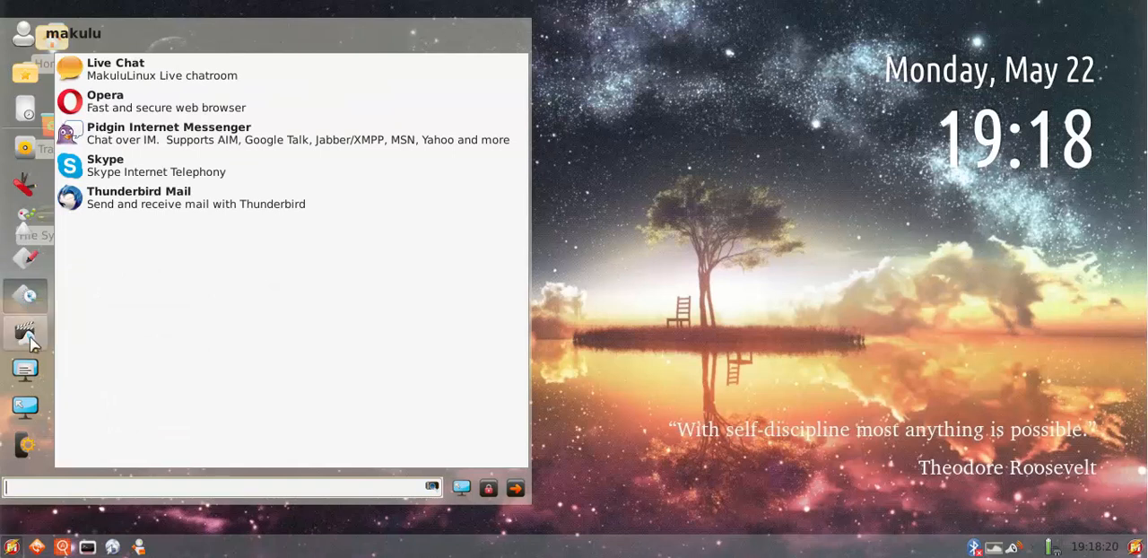
{"action": "mouse_move", "coordinate": [30, 337]}
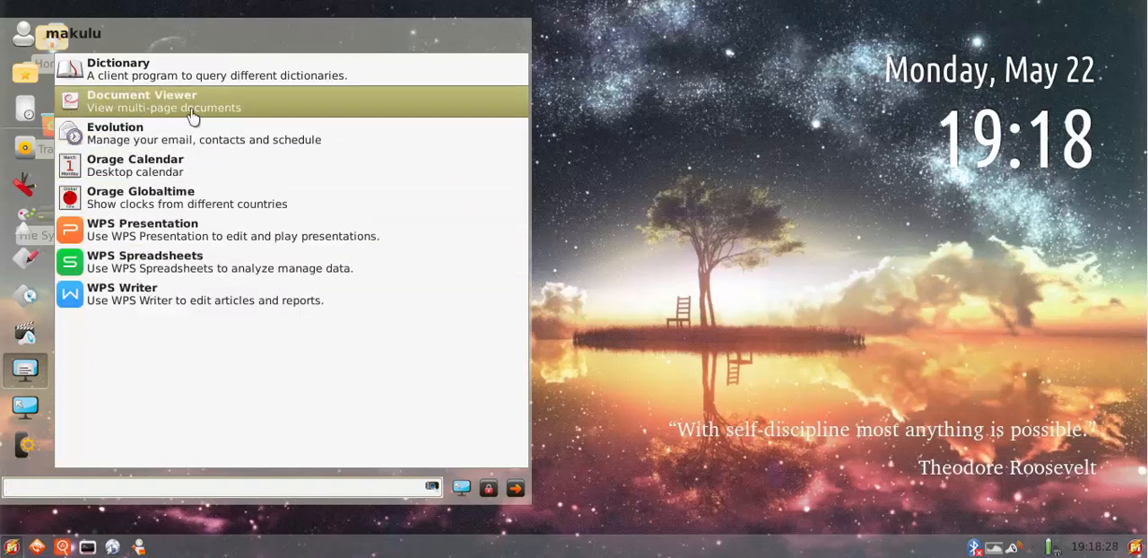
{"action": "mouse_move", "coordinate": [35, 411]}
{"action": "mouse_move", "coordinate": [27, 449]}
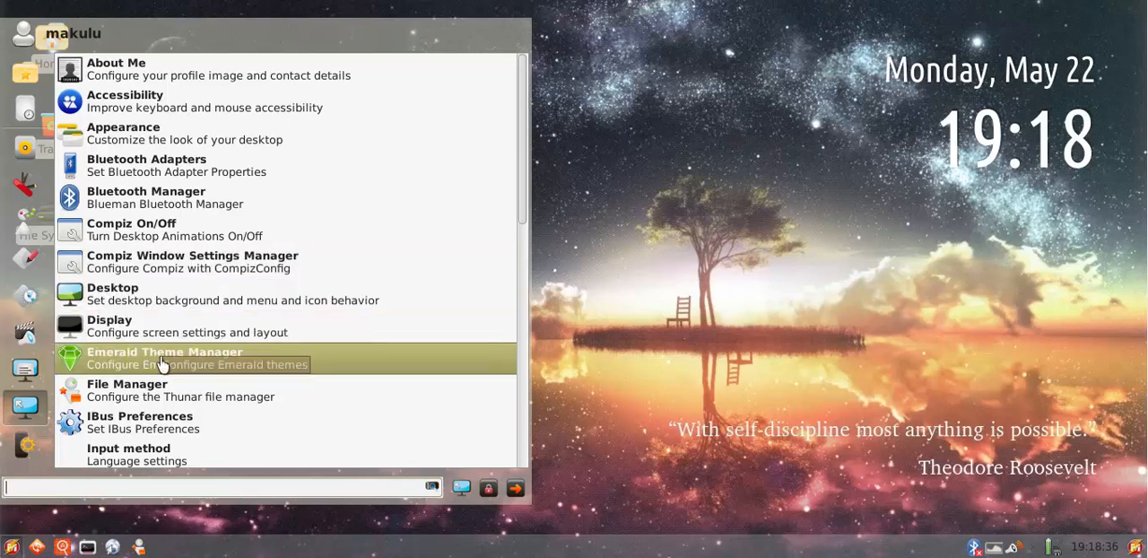
Turn Compiz off and back on with Compiz On/Off, and check the launcher's settings entries
{"action": "left_click", "coordinate": [157, 235]}
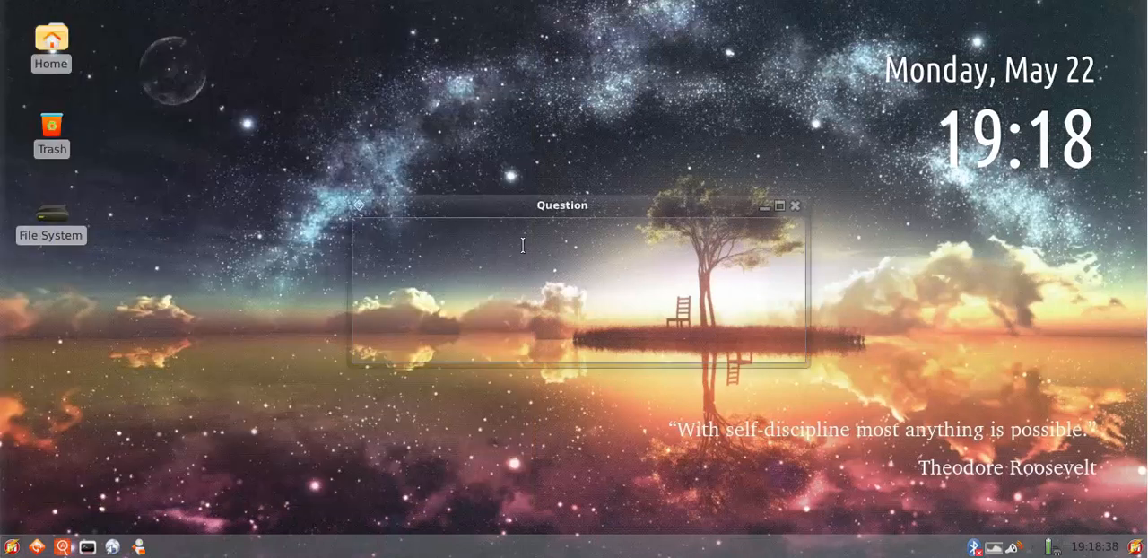
{"action": "left_click", "coordinate": [672, 341]}
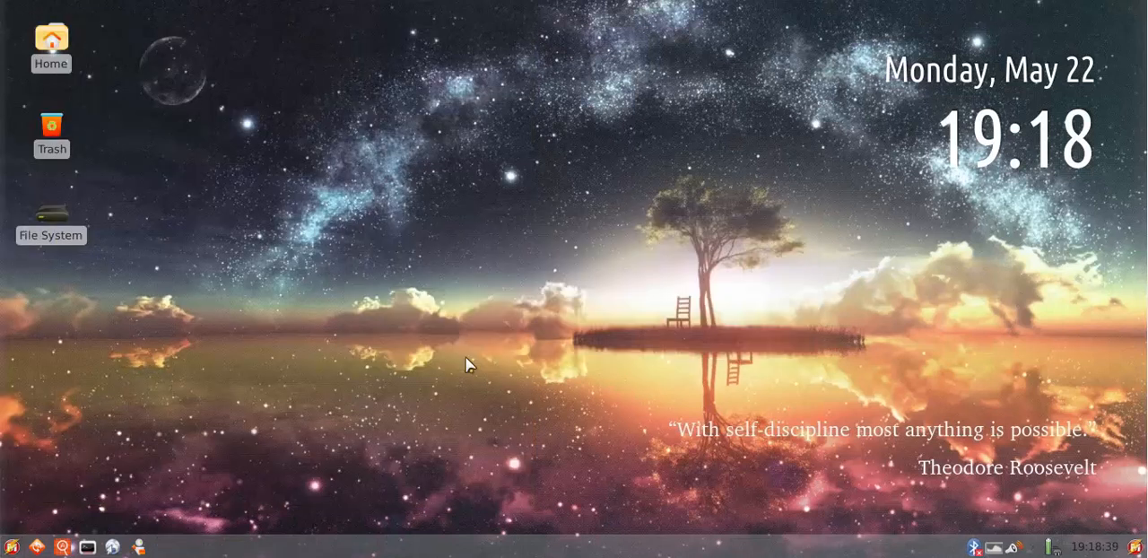
{"action": "left_click", "coordinate": [12, 546]}
{"action": "mouse_move", "coordinate": [25, 475]}
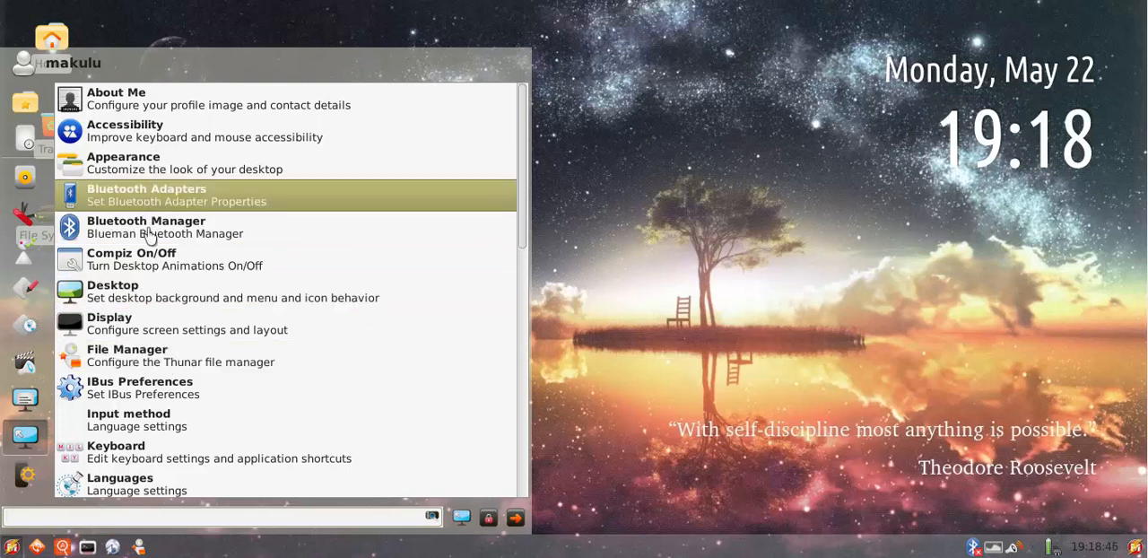
{"action": "left_click", "coordinate": [468, 257]}
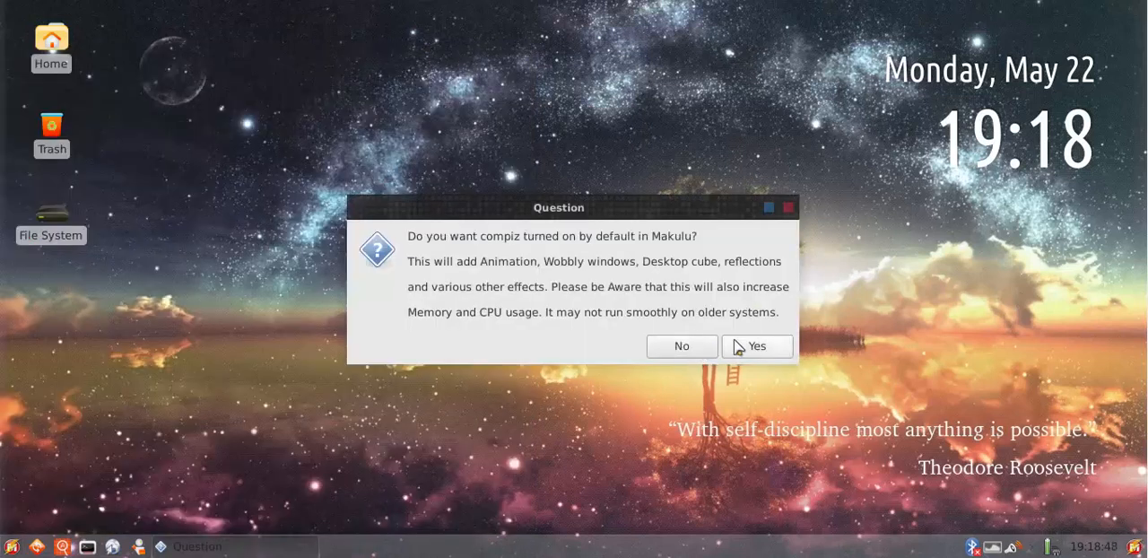
{"action": "left_click", "coordinate": [739, 344]}
{"action": "left_click", "coordinate": [12, 547]}
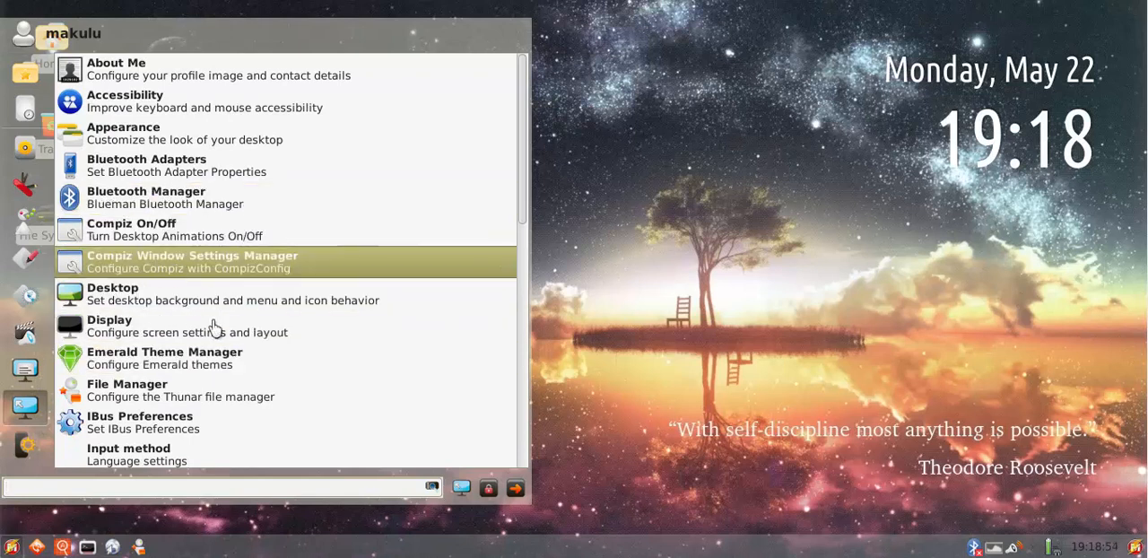
{"action": "left_click", "coordinate": [694, 204]}
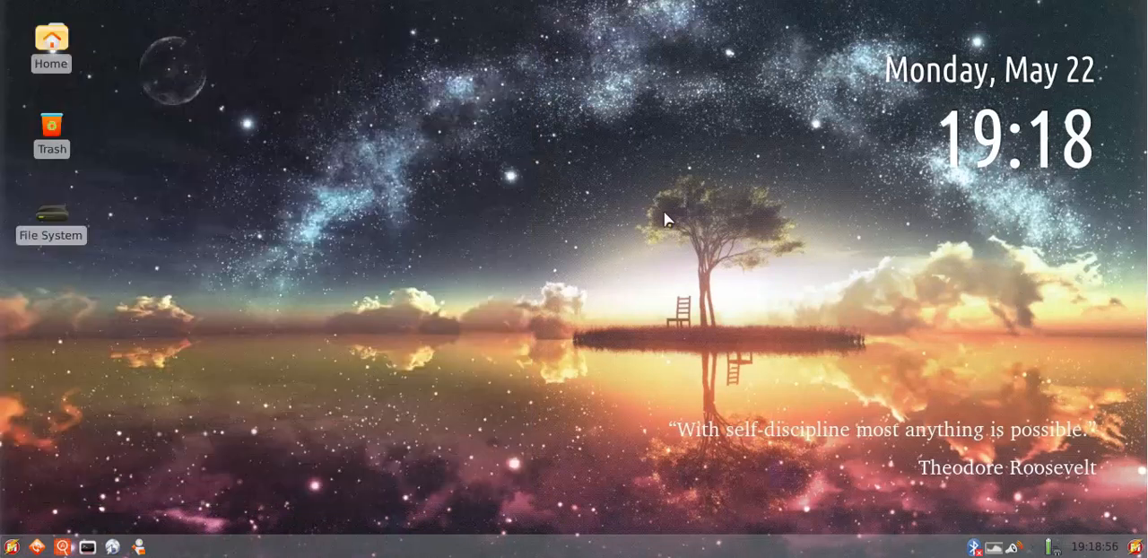
Open a terminal and move its window to the middle of the desktop
{"action": "left_click", "coordinate": [87, 546]}
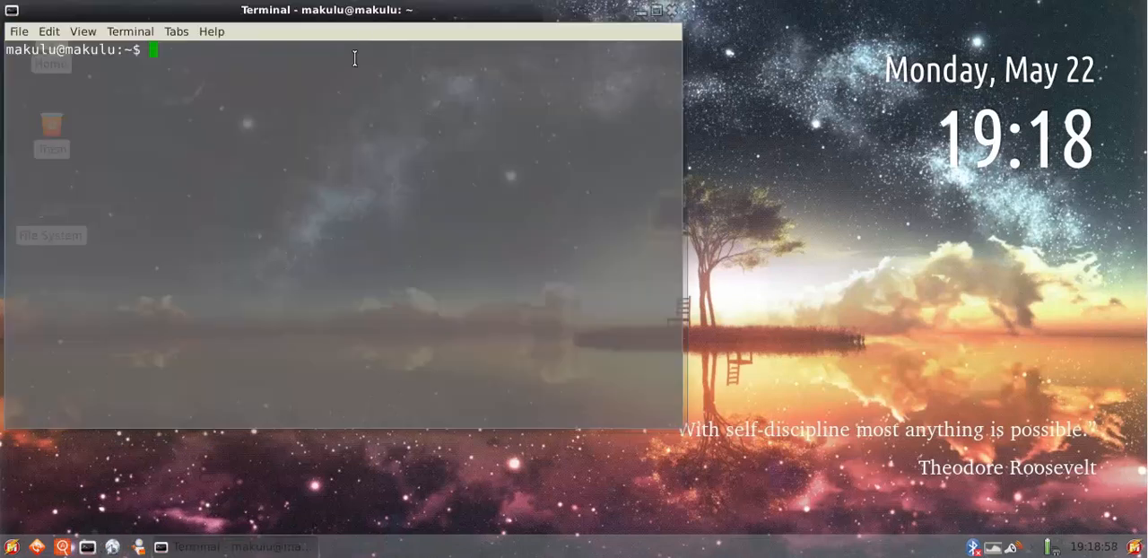
{"action": "left_click_drag", "start_coordinate": [354, 18], "coordinate": [579, 64]}
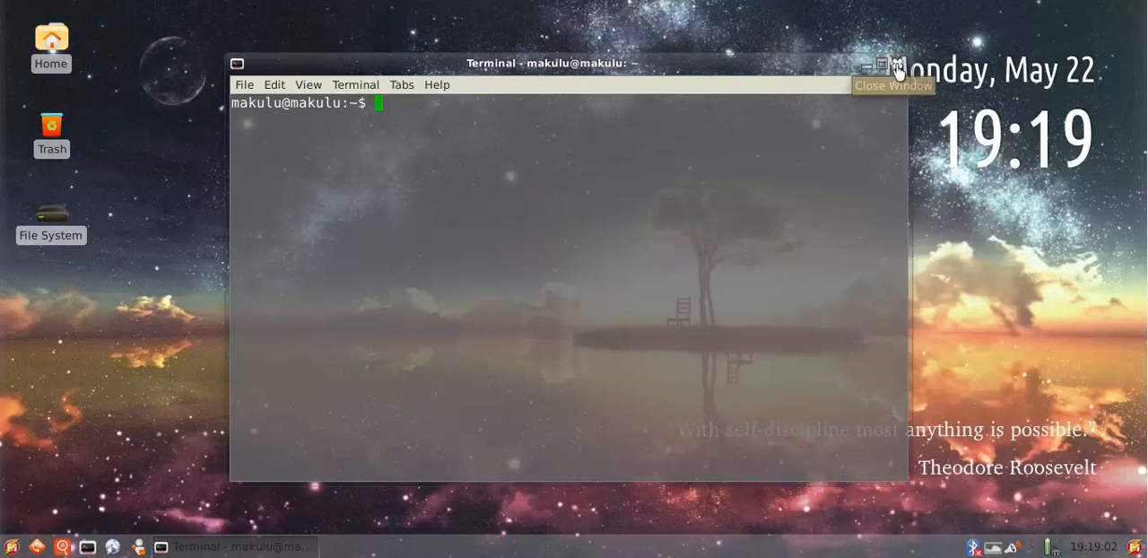
Close the terminal and open the file manager, moving its window to mid-desktop before maximizing it
{"action": "left_click", "coordinate": [909, 64]}
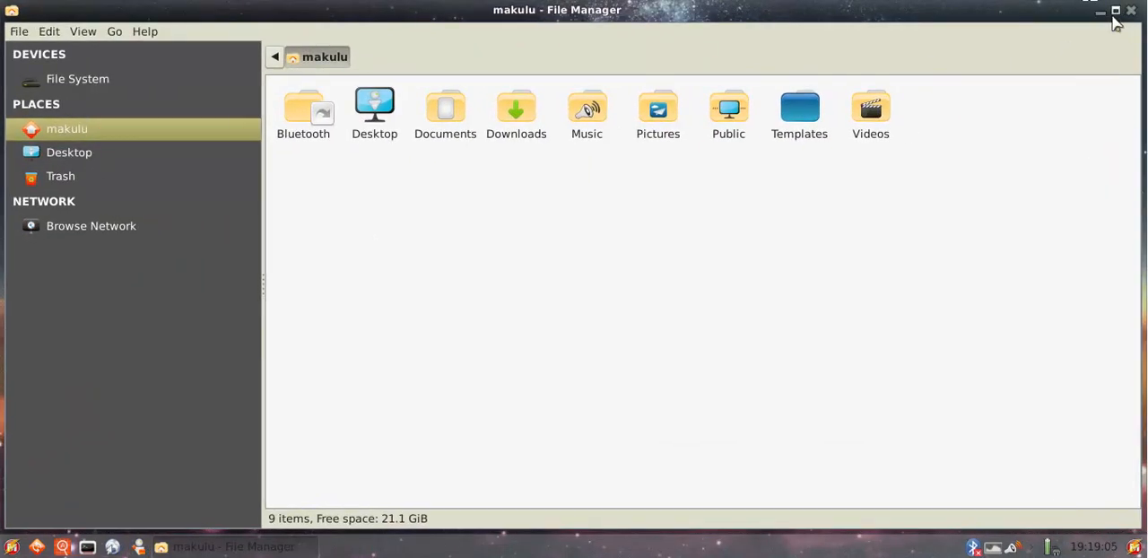
{"action": "left_click", "coordinate": [1112, 10]}
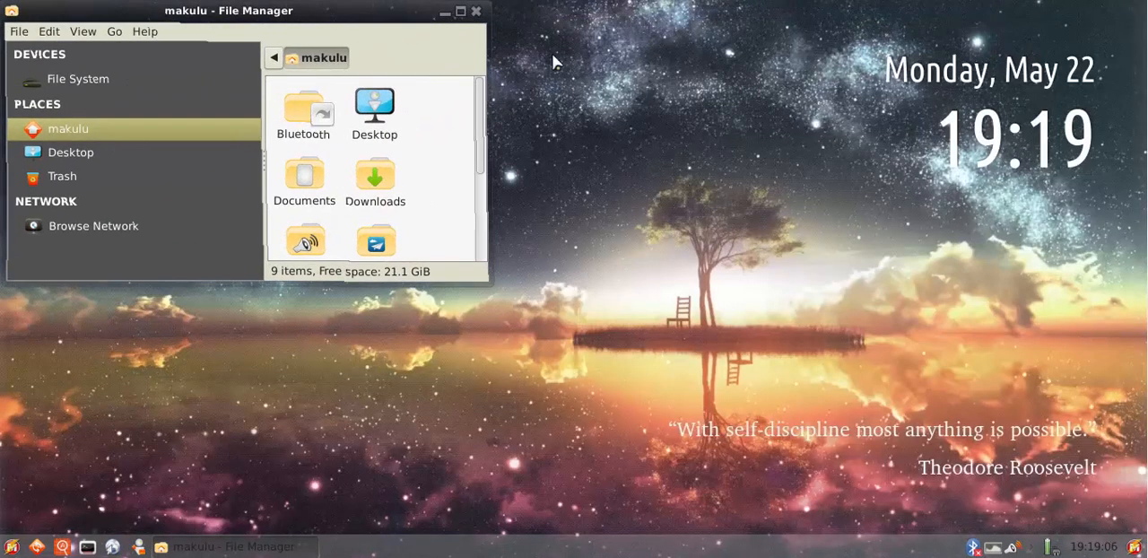
{"action": "left_click_drag", "start_coordinate": [308, 16], "coordinate": [481, 123]}
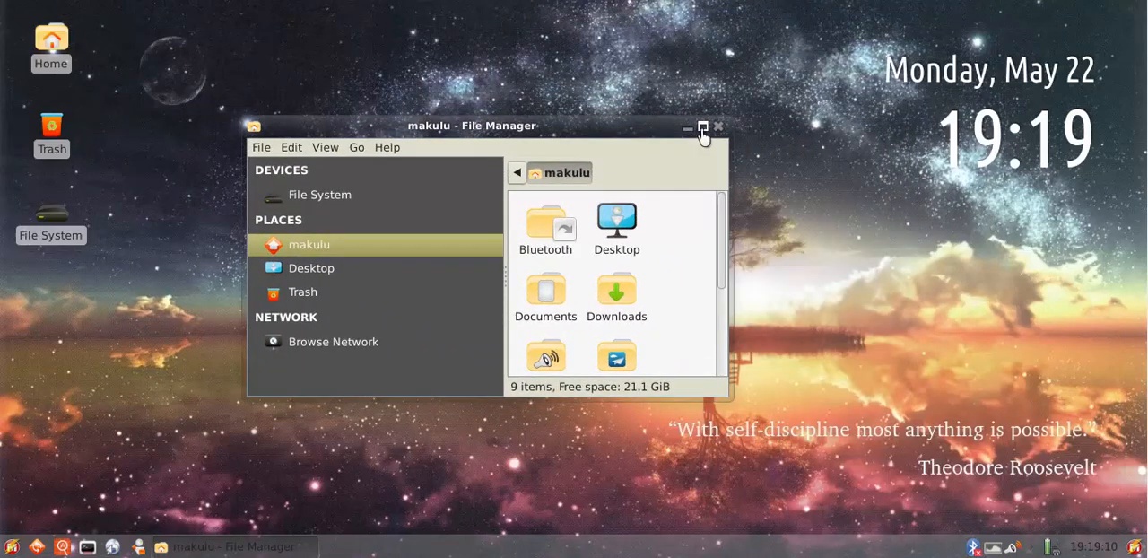
{"action": "left_click", "coordinate": [704, 129]}
Browse the File System location, review the context options of its home folder, and close the file manager
{"action": "left_click", "coordinate": [91, 84]}
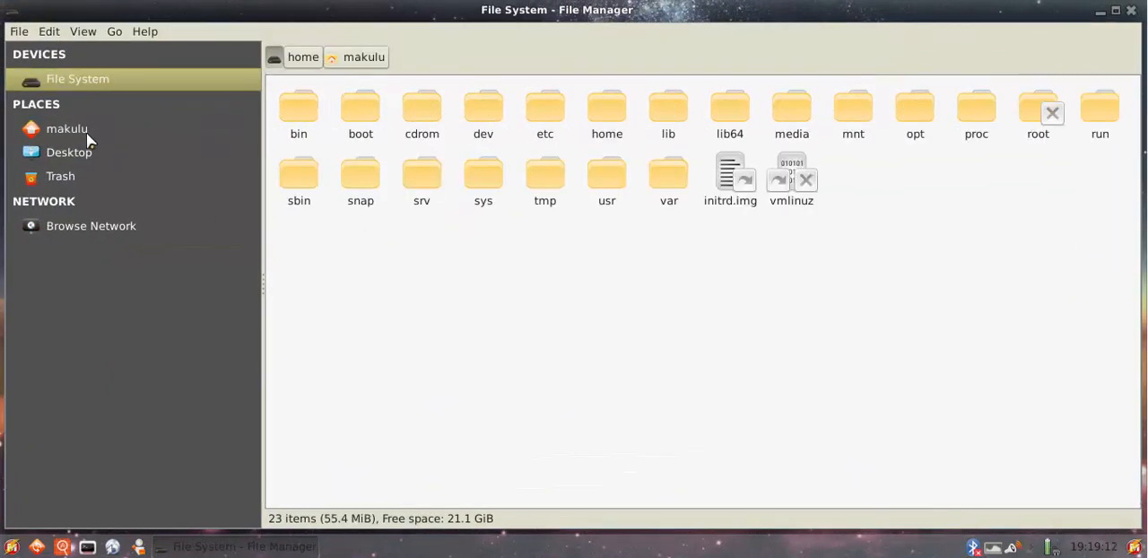
{"action": "left_click", "coordinate": [86, 133]}
{"action": "left_click", "coordinate": [77, 79]}
{"action": "left_click", "coordinate": [599, 123]}
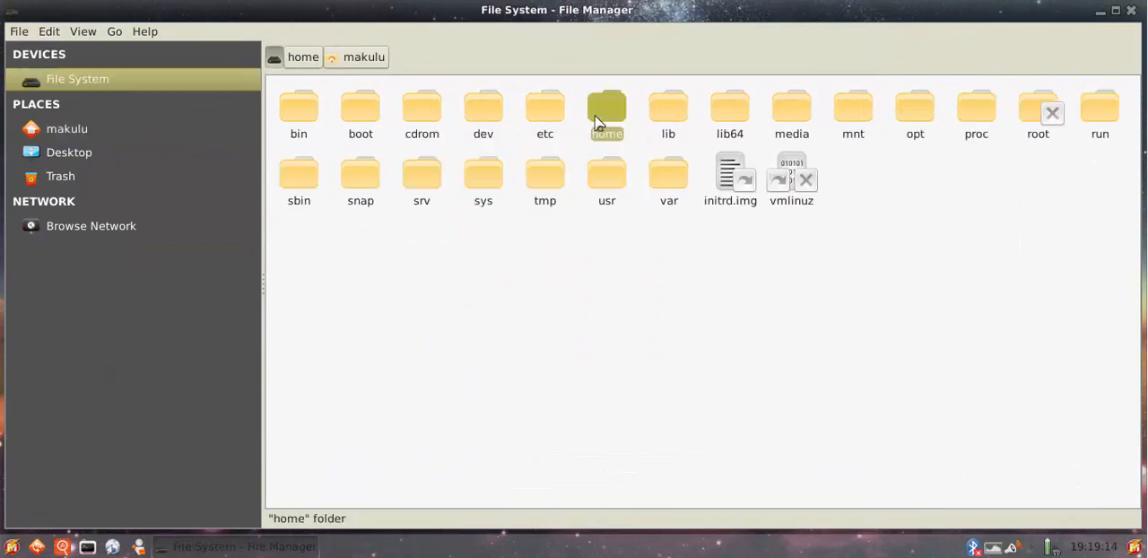
{"action": "right_click", "coordinate": [599, 124]}
{"action": "left_click", "coordinate": [903, 389]}
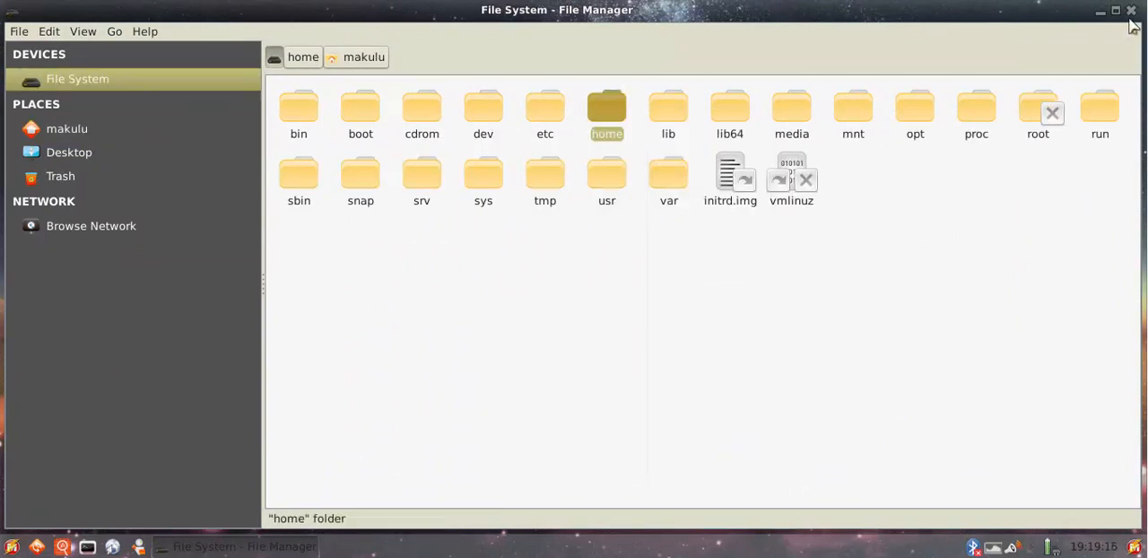
{"action": "left_click", "coordinate": [1131, 10]}
Reopen the file manager, review the context options of the Downloads folder, and close the window
{"action": "left_click", "coordinate": [140, 548]}
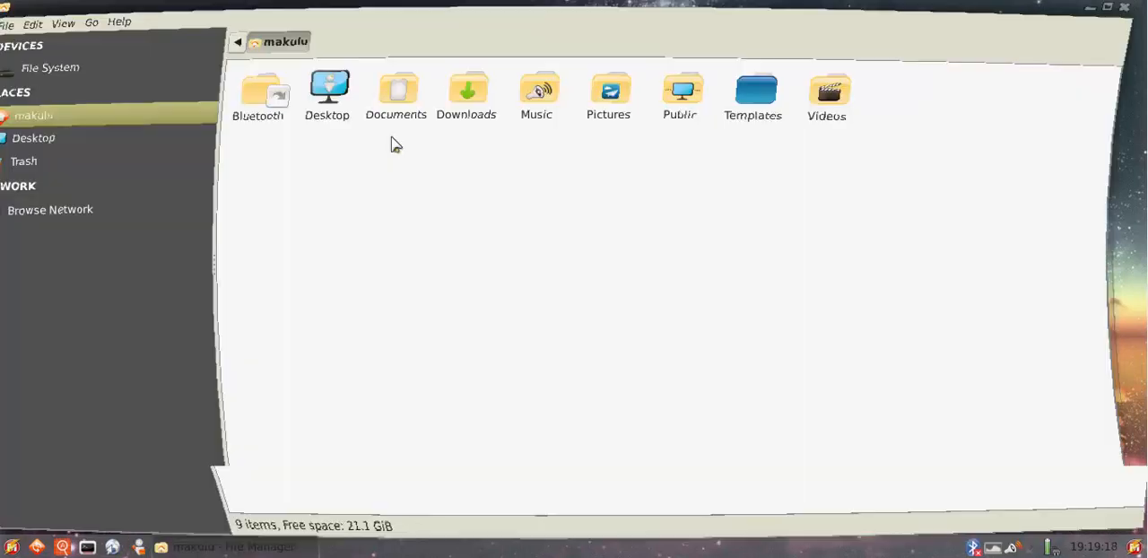
{"action": "left_click", "coordinate": [511, 119]}
{"action": "right_click", "coordinate": [511, 119]}
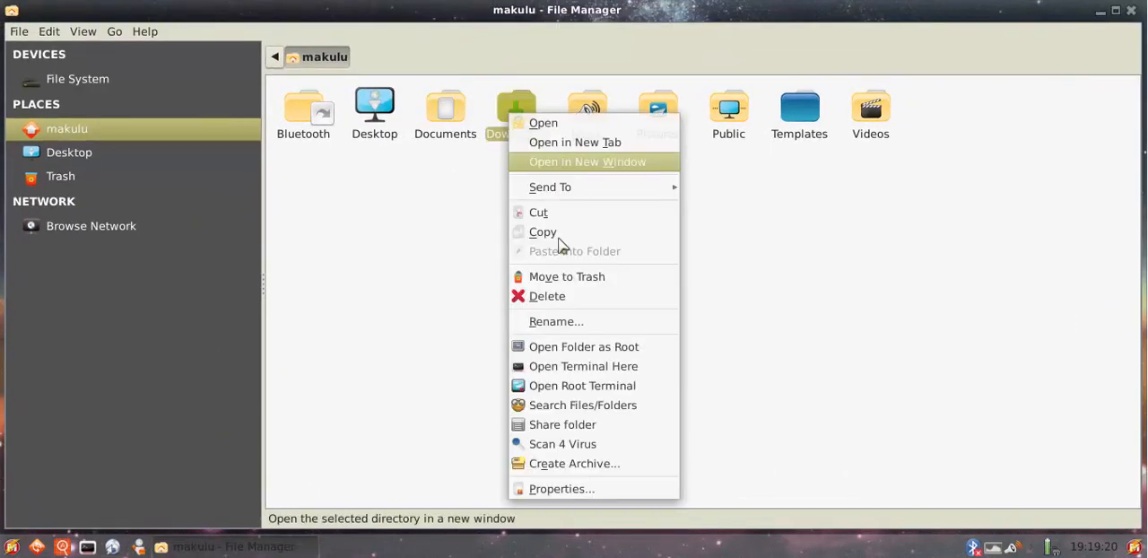
{"action": "left_click", "coordinate": [912, 233]}
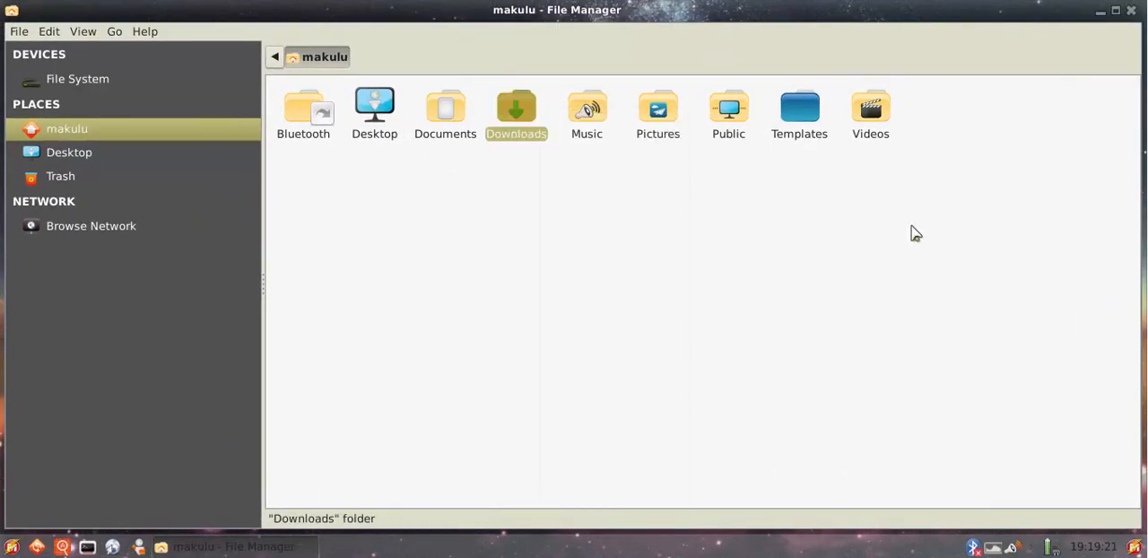
{"action": "left_click", "coordinate": [1131, 10]}
View the Donate To Makulu window from the launcher and close it
{"action": "left_click", "coordinate": [11, 545]}
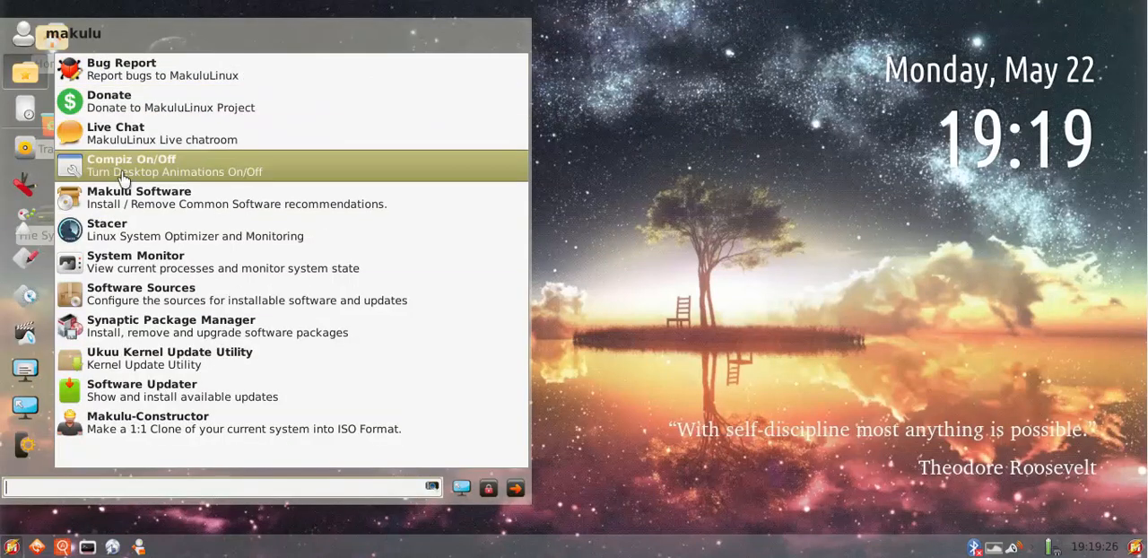
{"action": "key", "text": "Escape"}
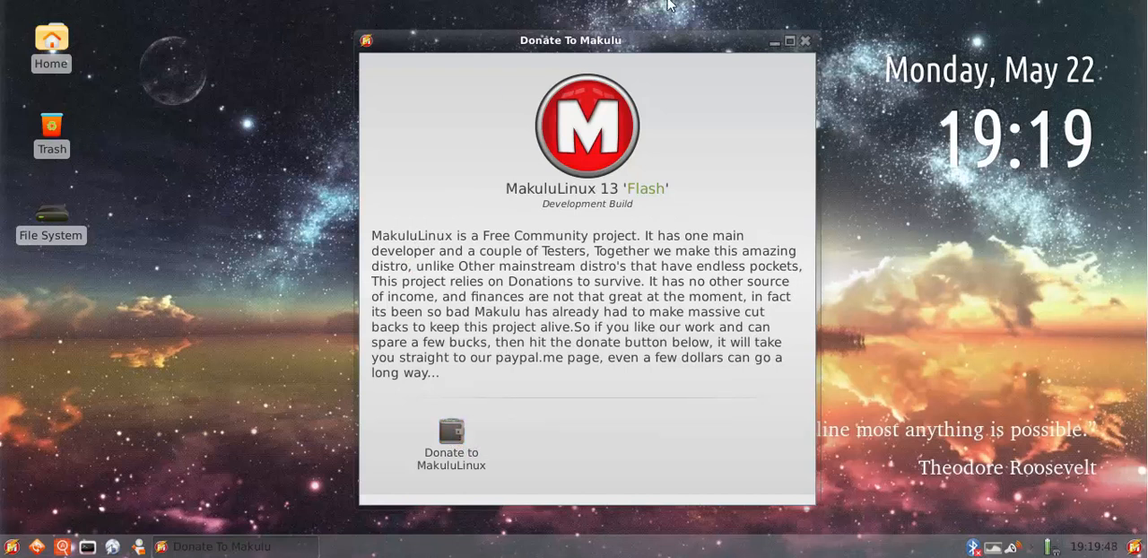
{"action": "left_click", "coordinate": [804, 41]}
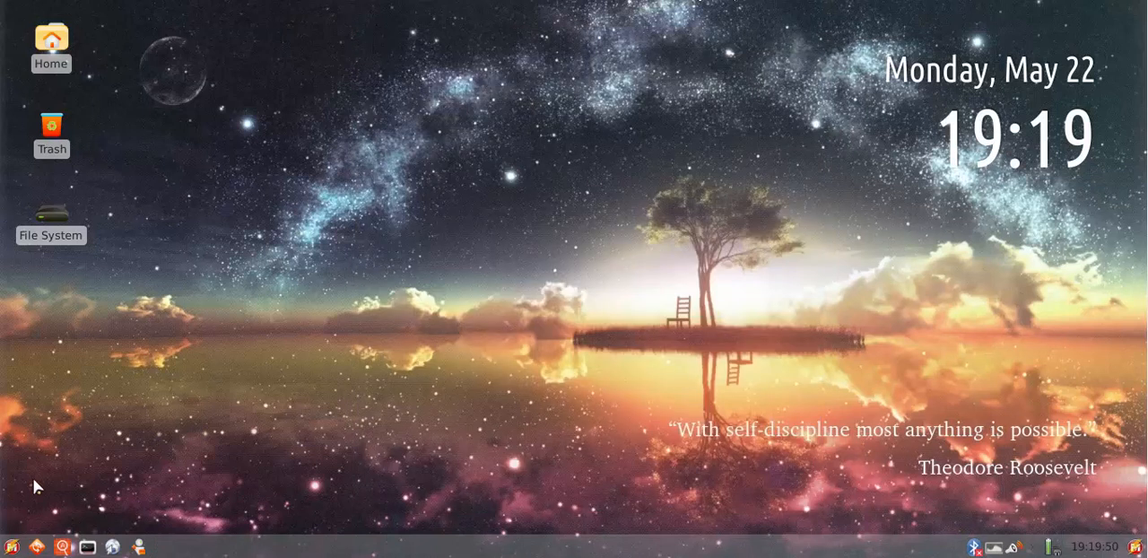
Show and dismiss the desktop search, and reopen the Donate window, moving it slightly before closing it
{"action": "left_click", "coordinate": [1136, 547]}
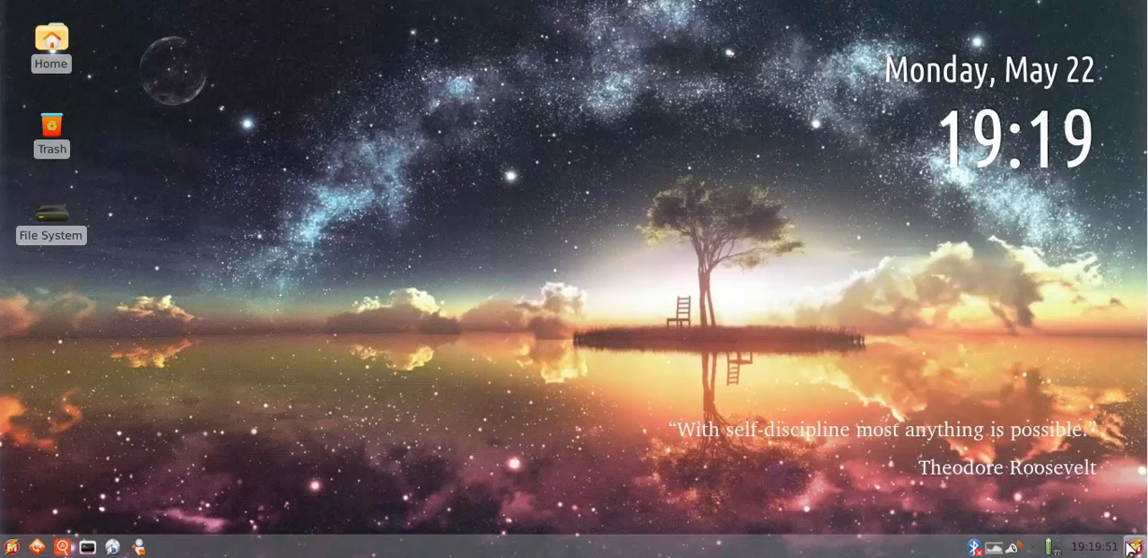
{"action": "left_click", "coordinate": [315, 315]}
{"action": "left_click", "coordinate": [32, 547]}
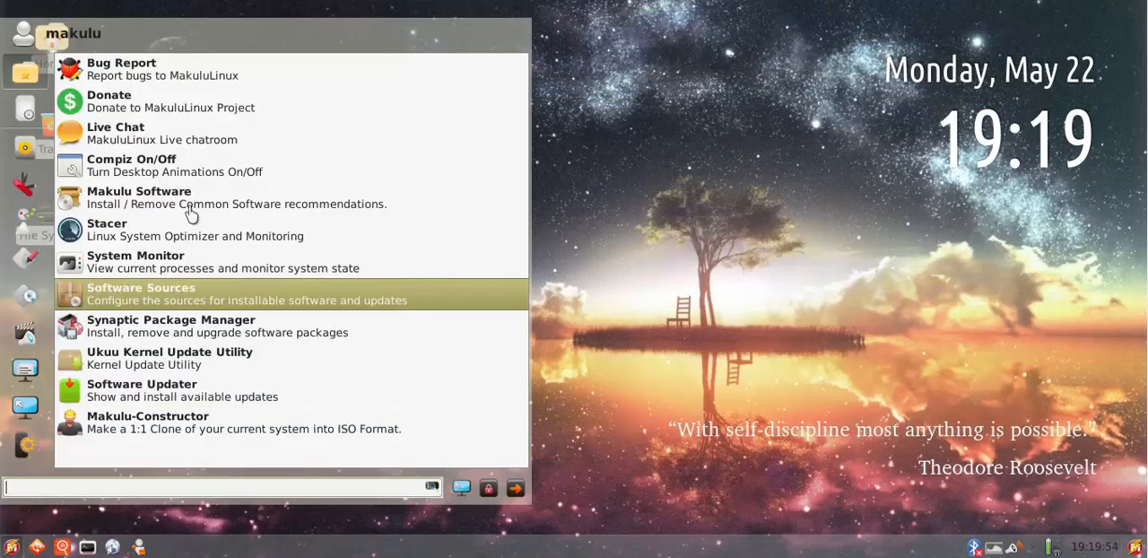
{"action": "left_click", "coordinate": [191, 106]}
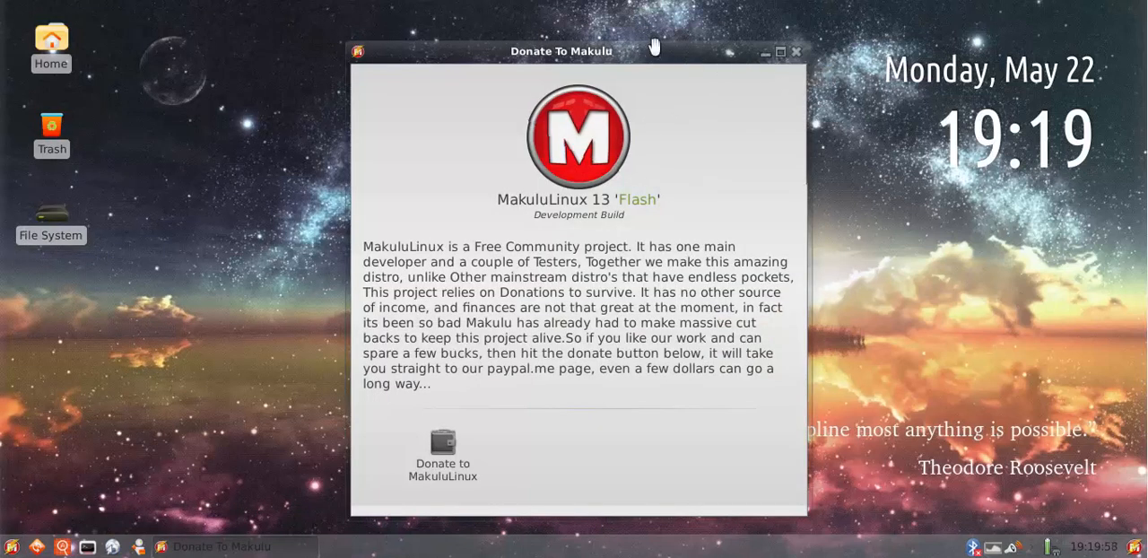
{"action": "left_click_drag", "start_coordinate": [735, 52], "coordinate": [690, 48]}
{"action": "left_click", "coordinate": [790, 47]}
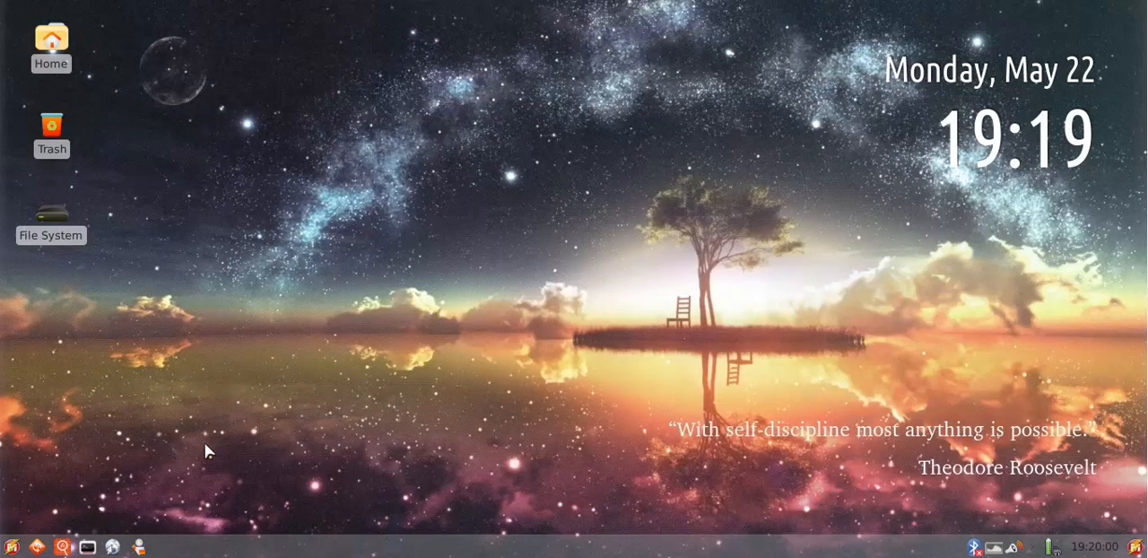
Open and close the file manager's home folder, and check the launcher's list of favourite applications
{"action": "left_click", "coordinate": [139, 547]}
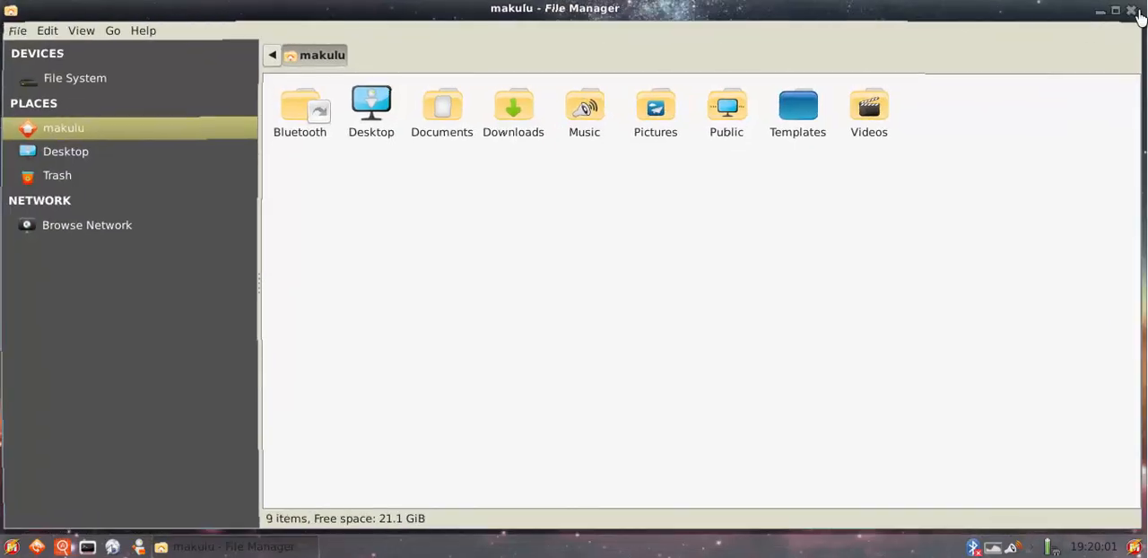
{"action": "left_click", "coordinate": [1132, 11]}
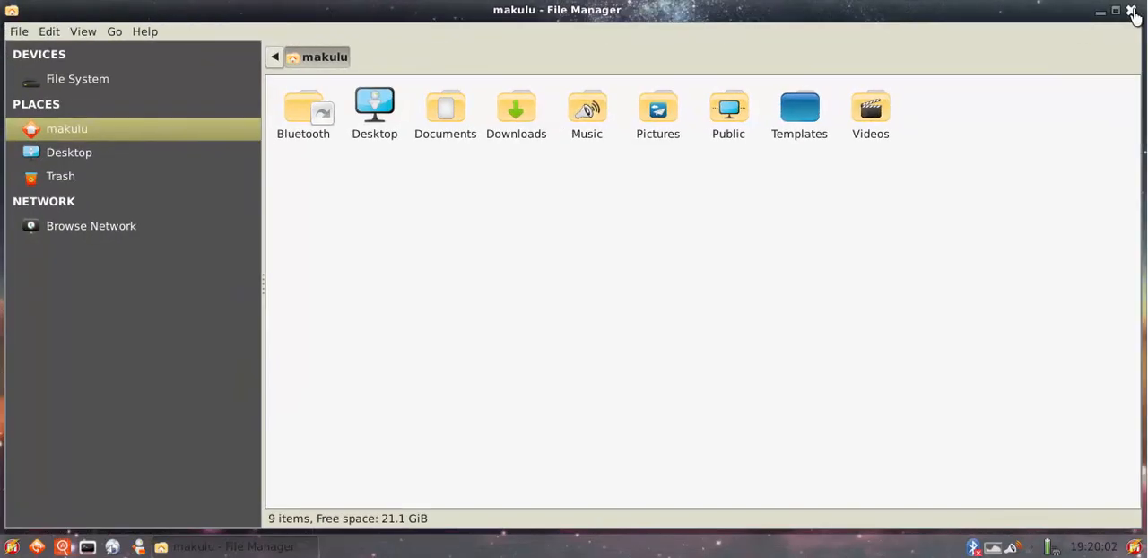
{"action": "left_click", "coordinate": [11, 547]}
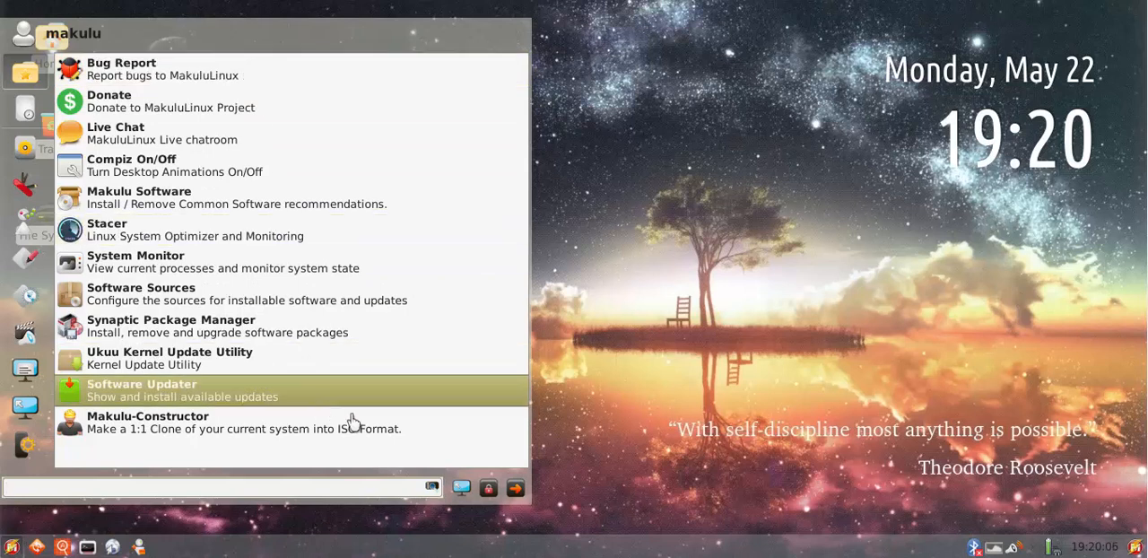
{"action": "left_click", "coordinate": [717, 405]}
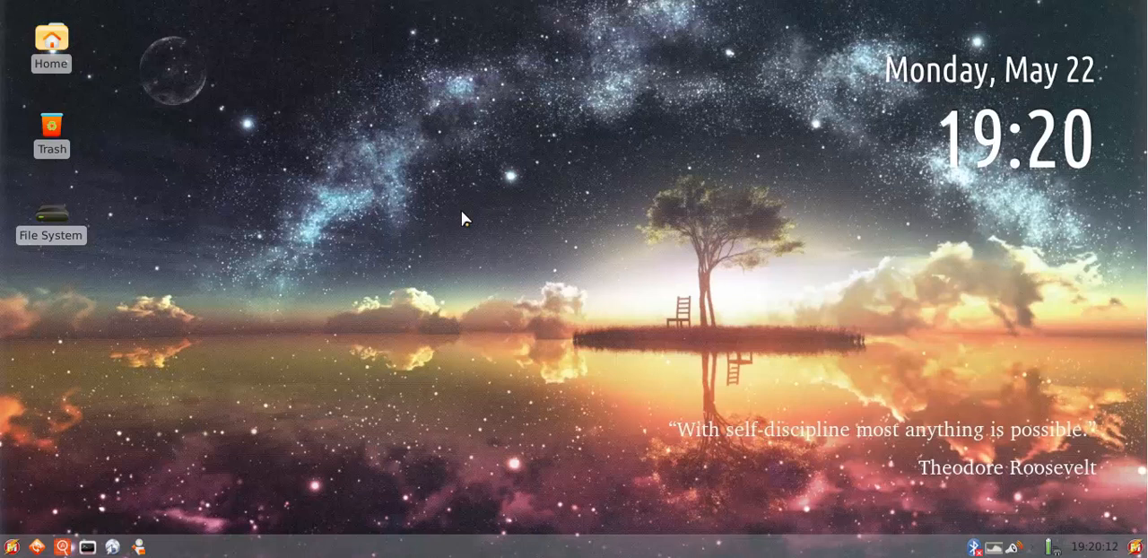
Read the launcher's Bug Report window, close it, and check the launcher's entries once more
{"action": "left_click", "coordinate": [21, 544]}
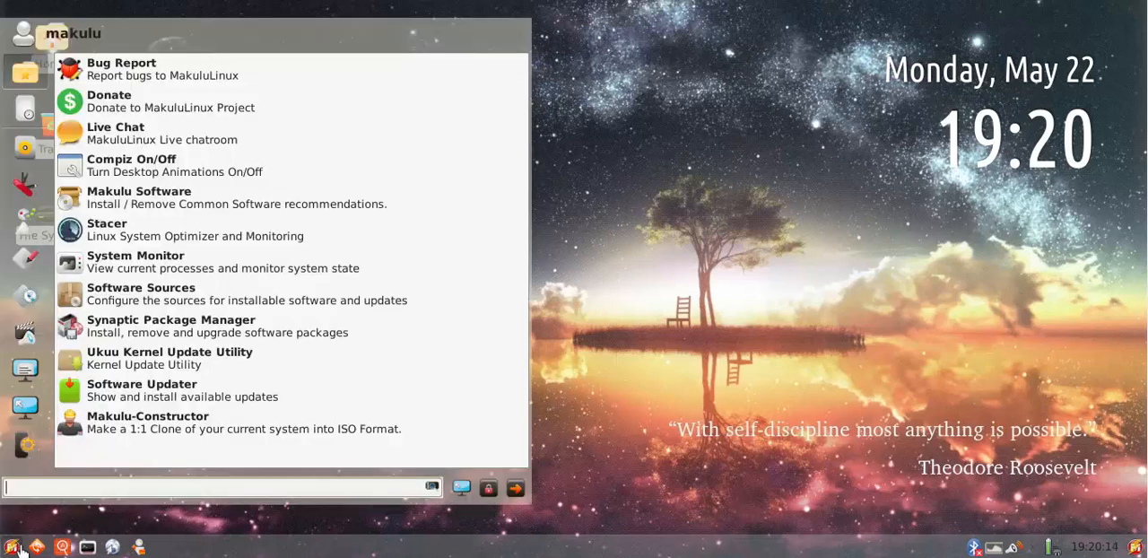
{"action": "left_click", "coordinate": [133, 72]}
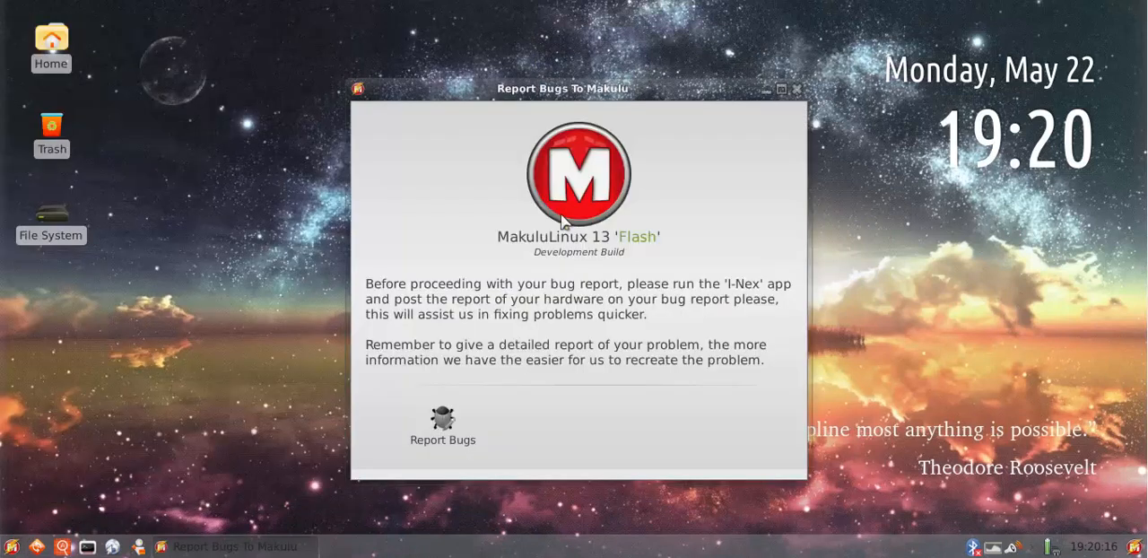
{"action": "left_click", "coordinate": [796, 90]}
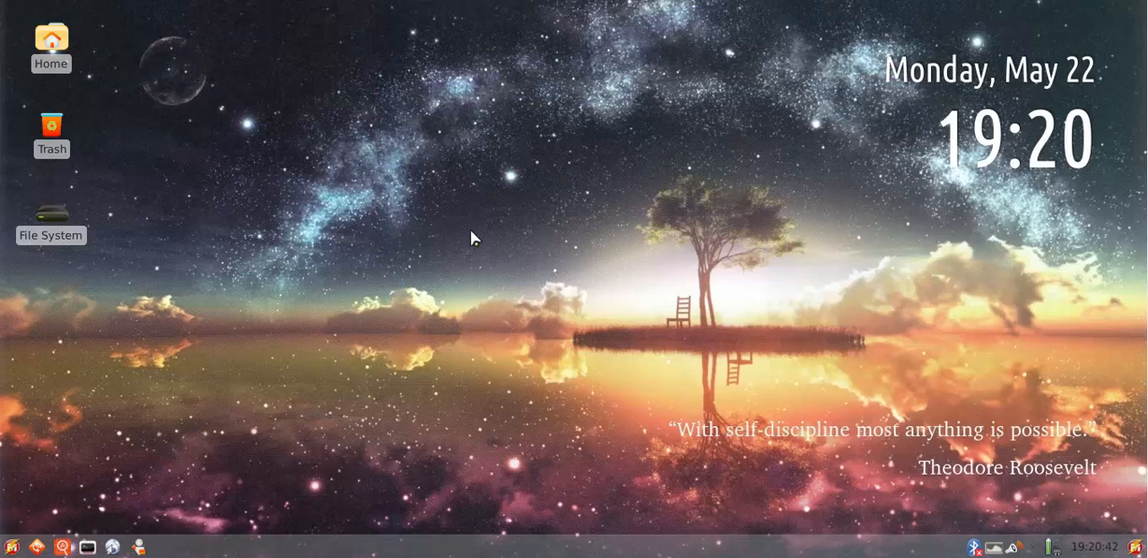
{"action": "left_click", "coordinate": [11, 547]}
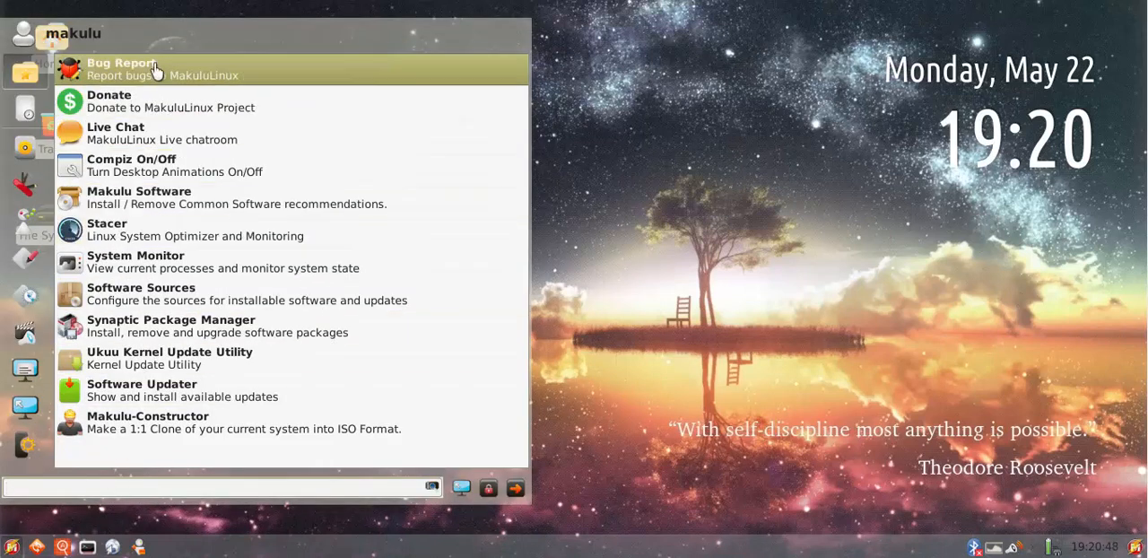
{"action": "left_click", "coordinate": [722, 315]}
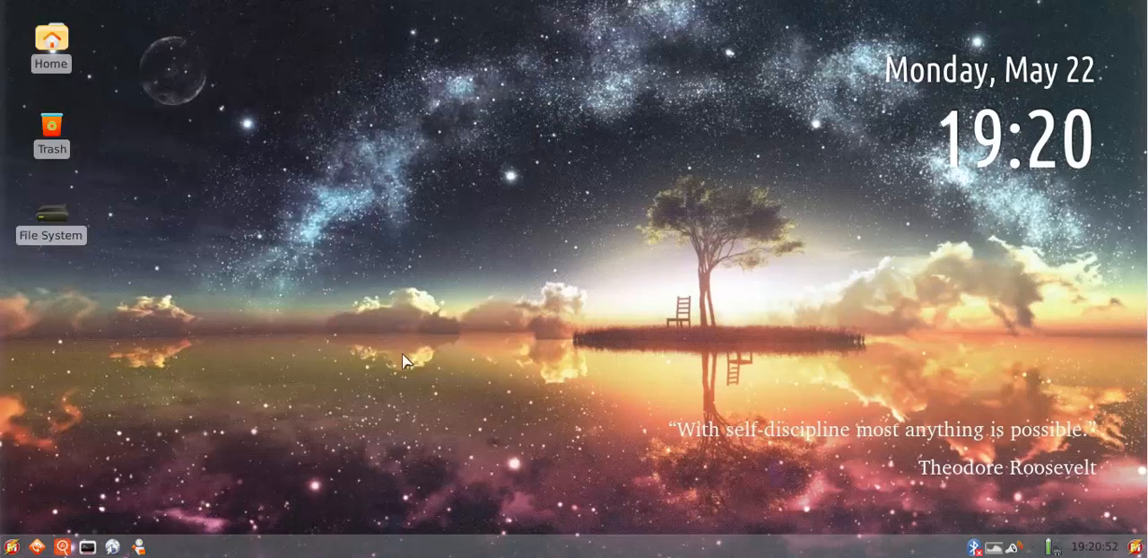